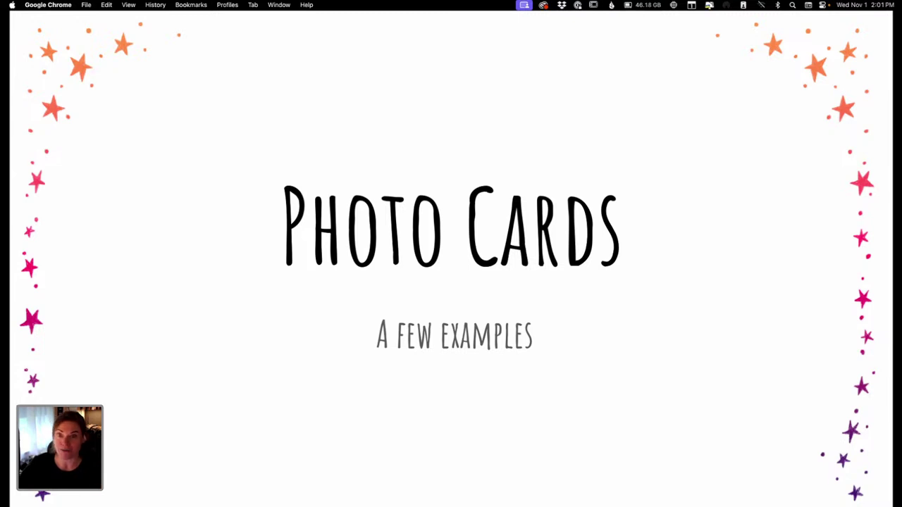
Step: Examine the slides on why to make photo cards and the holiday, save-the-date, baby announcement and other examples
{"action": "key", "text": "Right"}
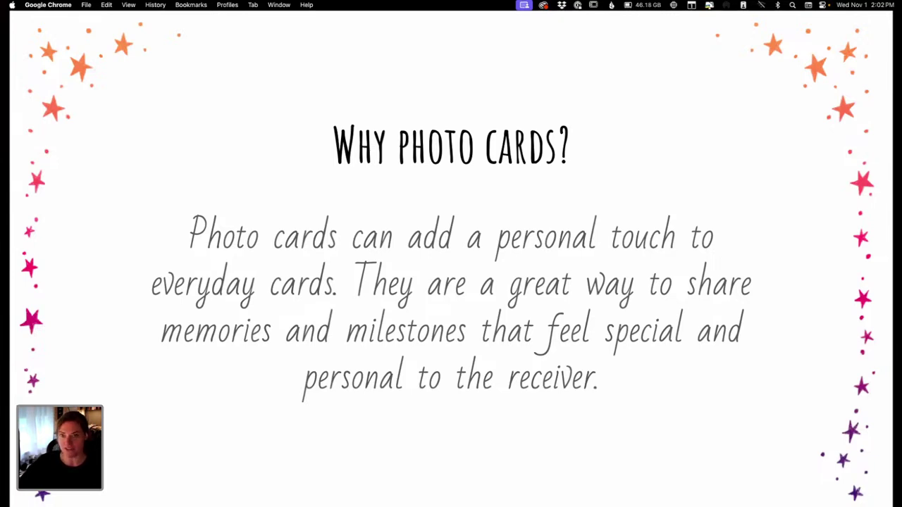
{"action": "key", "text": "Right"}
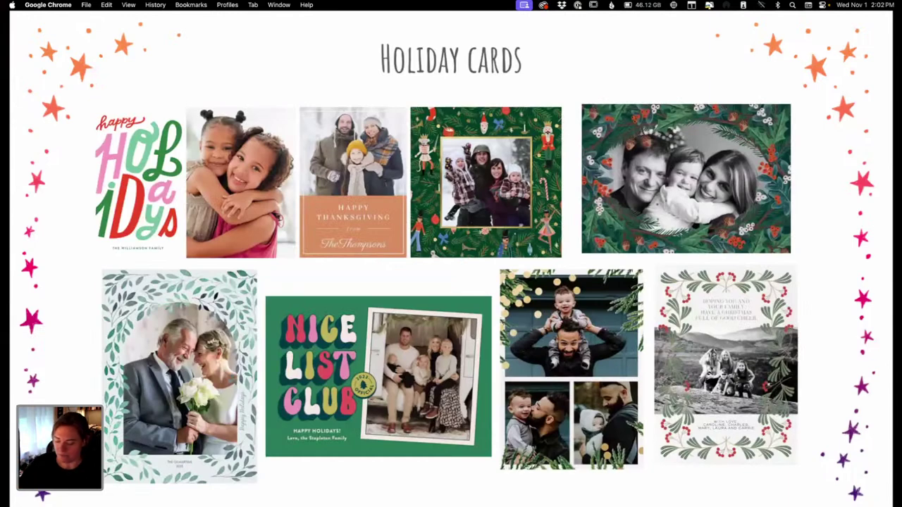
{"action": "key", "text": "Right"}
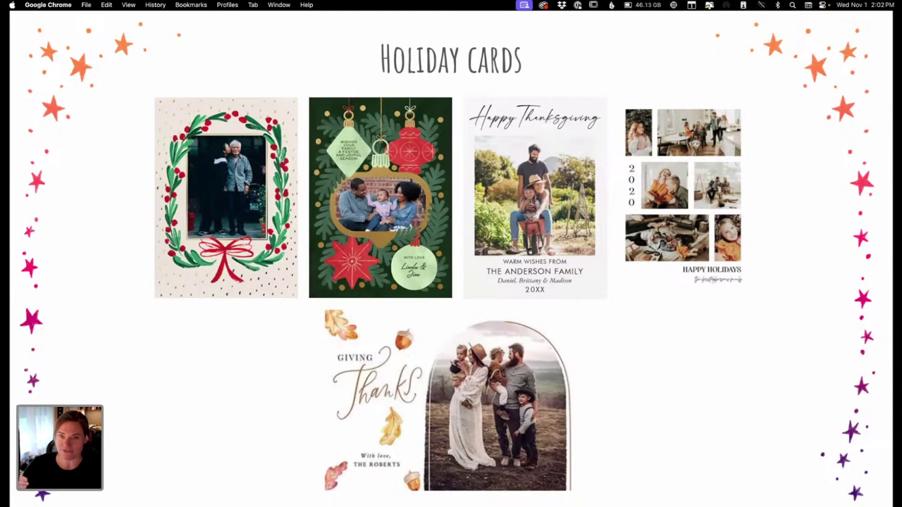
{"action": "key", "text": "Right"}
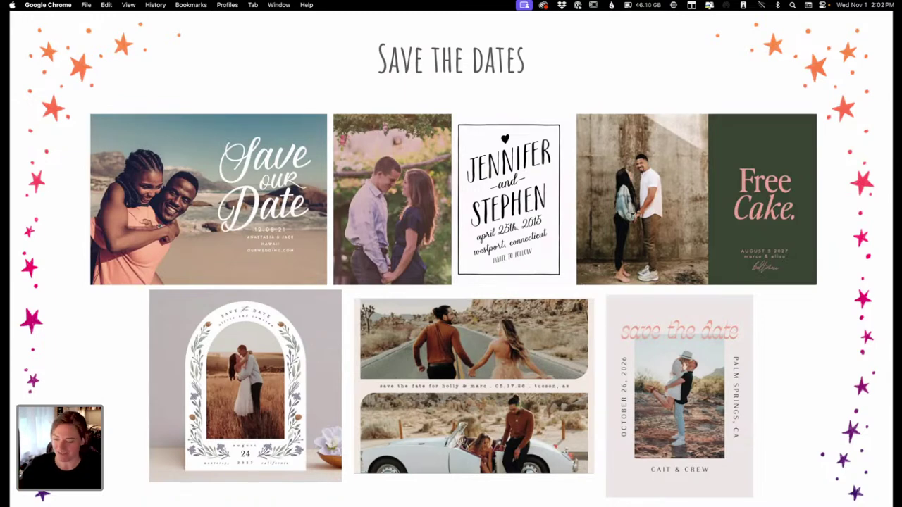
{"action": "key", "text": "Right"}
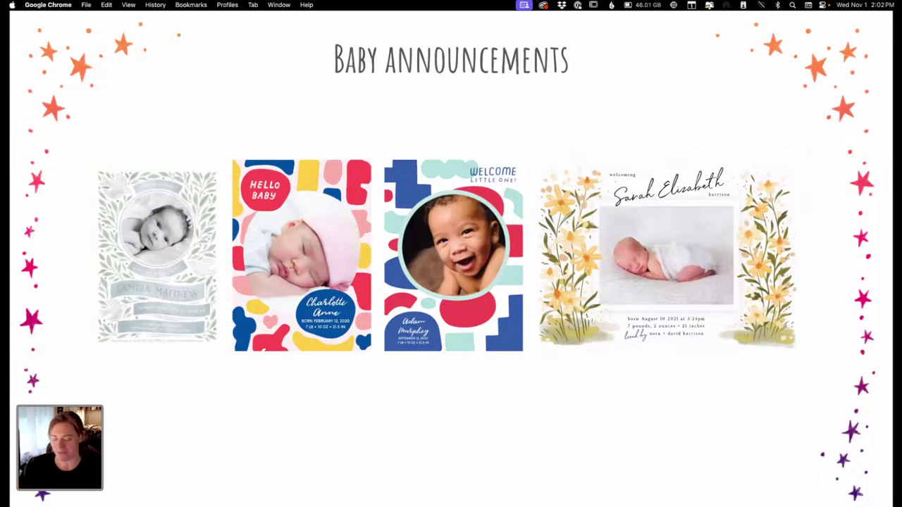
{"action": "key", "text": "Right"}
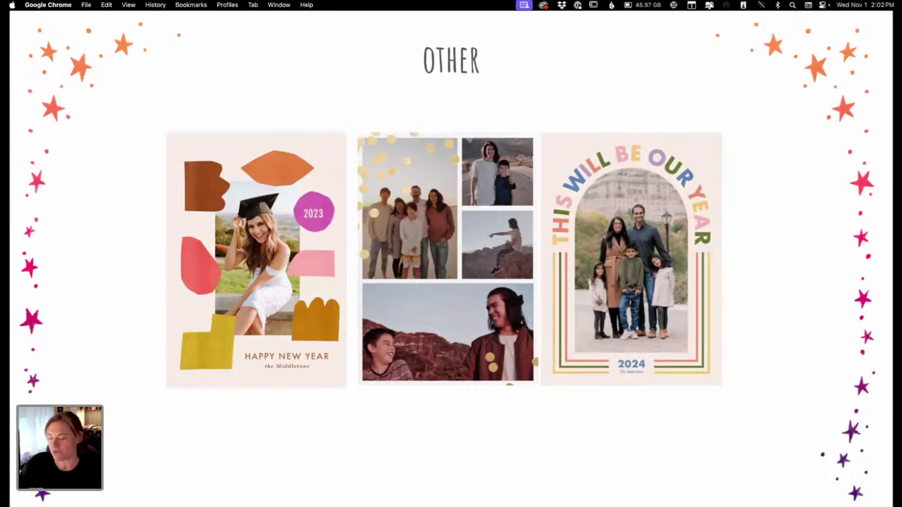
Step: Examine the presenter's own photo card designs across the "A few I've done" slides
{"action": "key", "text": "Right"}
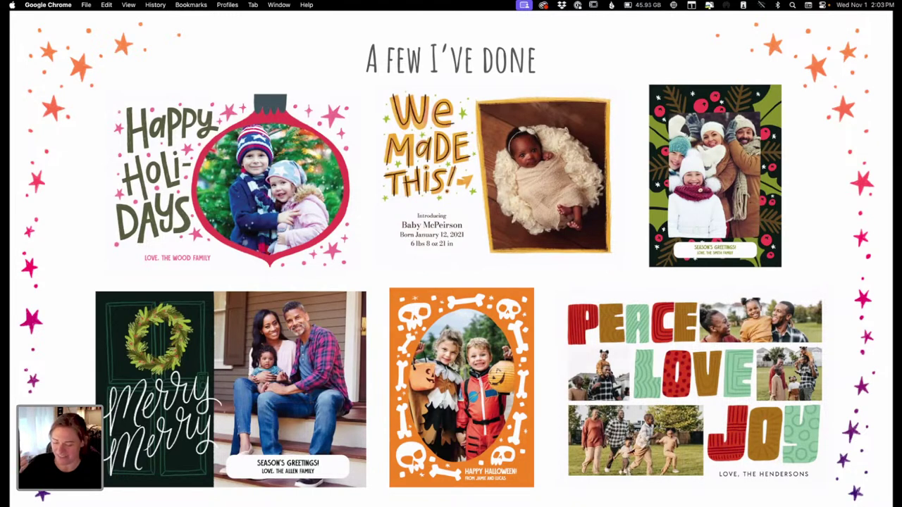
{"action": "key", "text": "Right"}
{"action": "key", "text": "Left"}
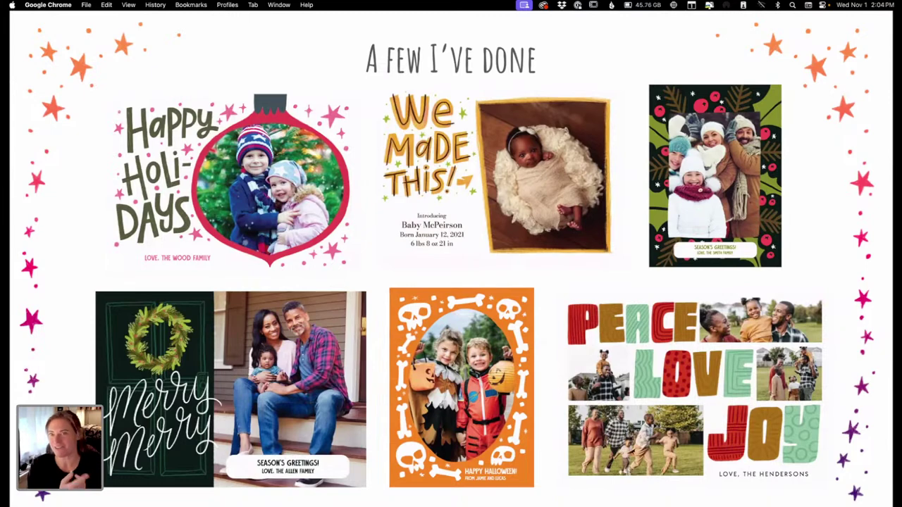
{"action": "key", "text": "Right"}
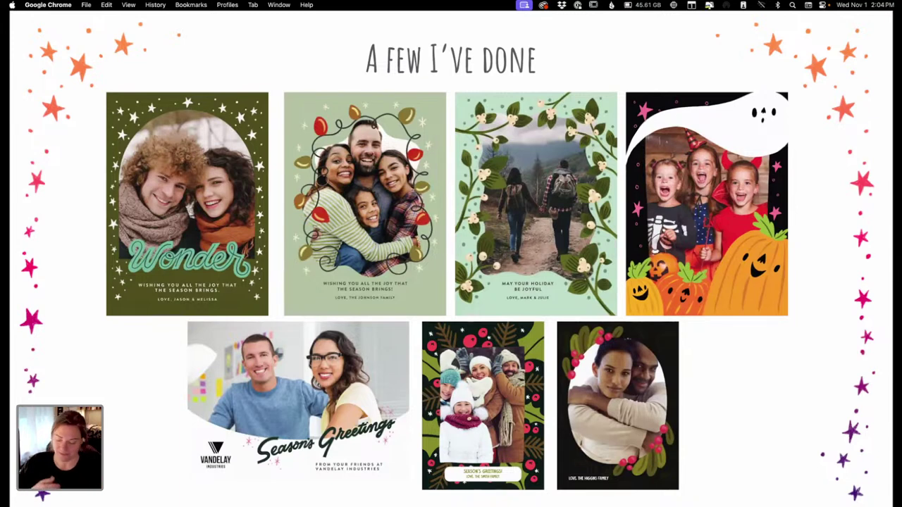
{"action": "key", "text": "Right"}
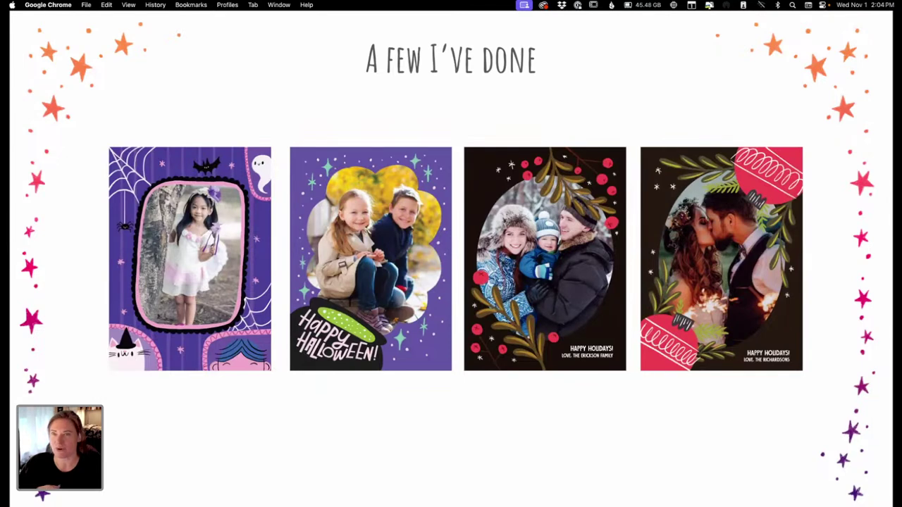
Step: Read the Thanksgiving photo card brief and the "Things to keep in mind" slide, and leave the slideshow
{"action": "key", "text": "Right"}
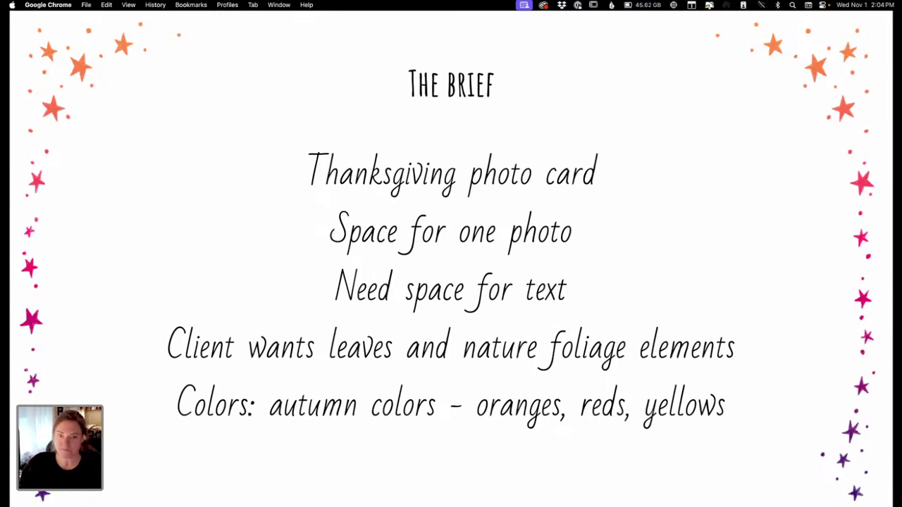
{"action": "key", "text": "Right"}
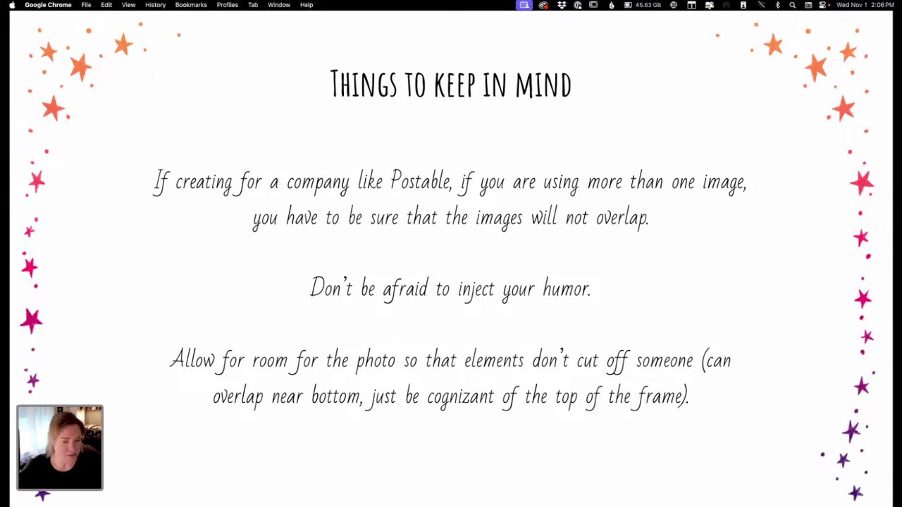
{"action": "key", "text": "Escape"}
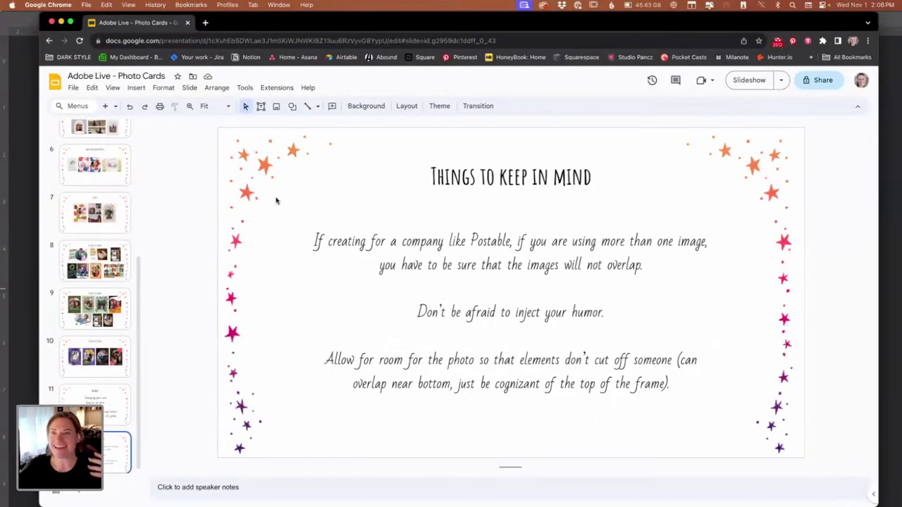
Step: Switch to Photoshop, lasso thumbnail sketch 4 on the Pixel layer and copy it
{"action": "left_click", "coordinate": [30, 197]}
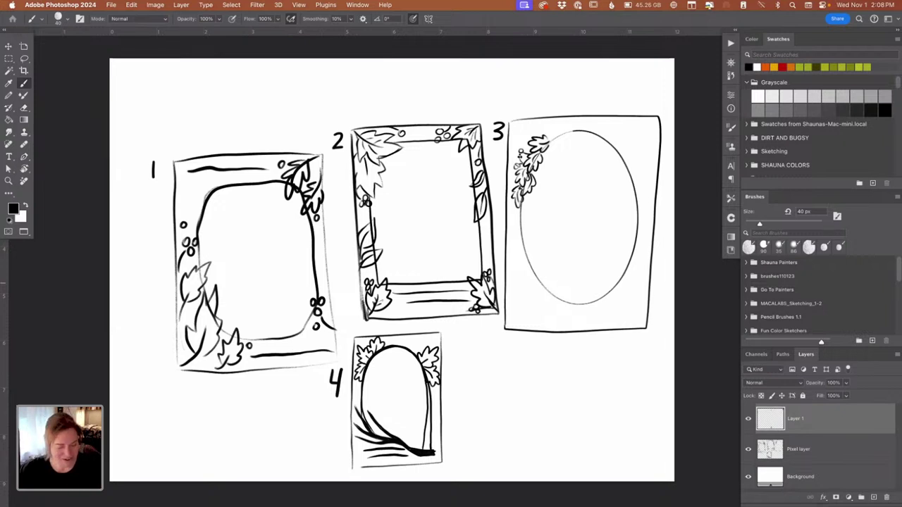
{"action": "key", "text": "l"}
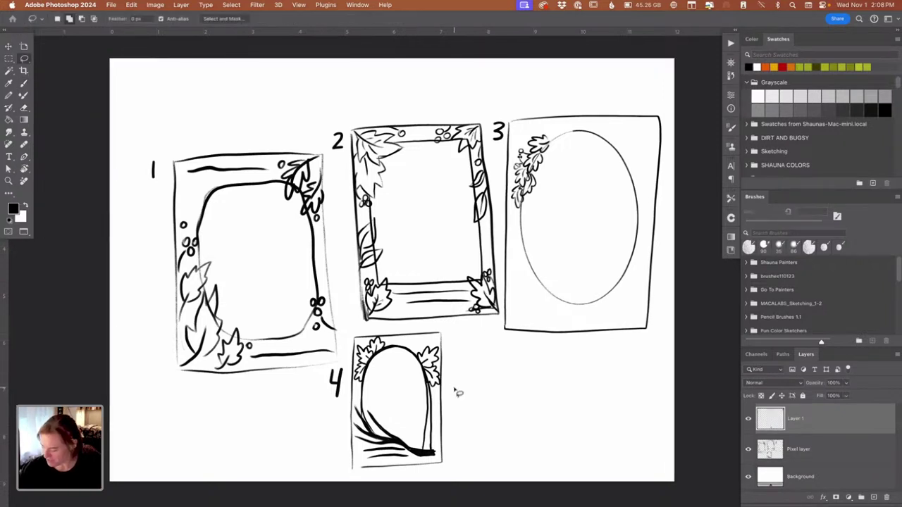
{"action": "left_click", "coordinate": [828, 458]}
{"action": "scroll", "coordinate": [480, 296], "scroll_direction": "down", "scroll_amount": 5}
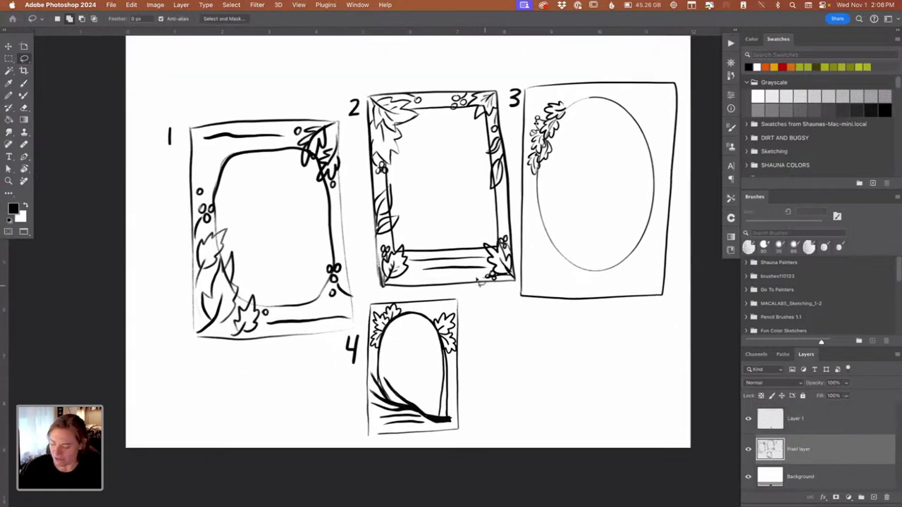
{"action": "mouse_move", "coordinate": [492, 289]}
{"action": "left_mouse_down"}
{"action": "mouse_move", "coordinate": [448, 418]}
{"action": "mouse_move", "coordinate": [374, 266]}
{"action": "left_mouse_up"}
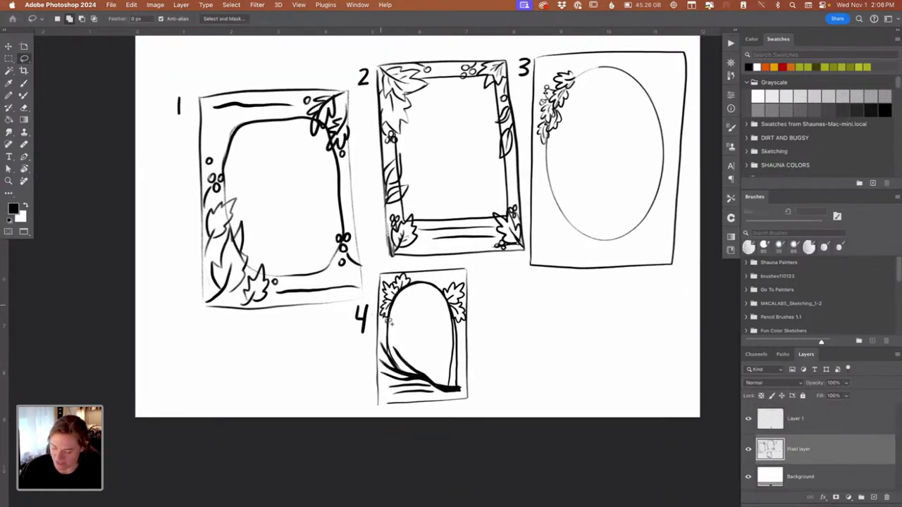
{"action": "key", "text": "super+c"}
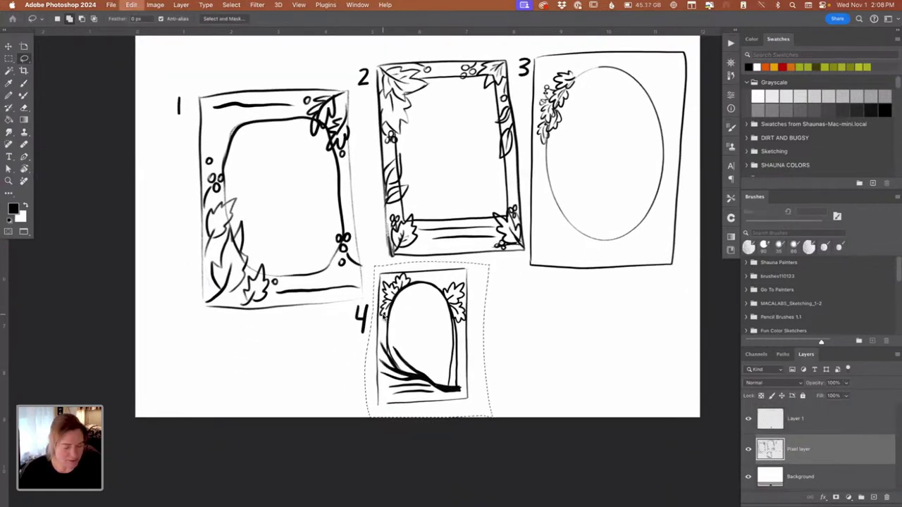
Step: Paste the copied sketch into the portrait card document containing the family photo and hide the PHOTO group
{"action": "left_click", "coordinate": [357, 5]}
{"action": "left_click", "coordinate": [380, 416]}
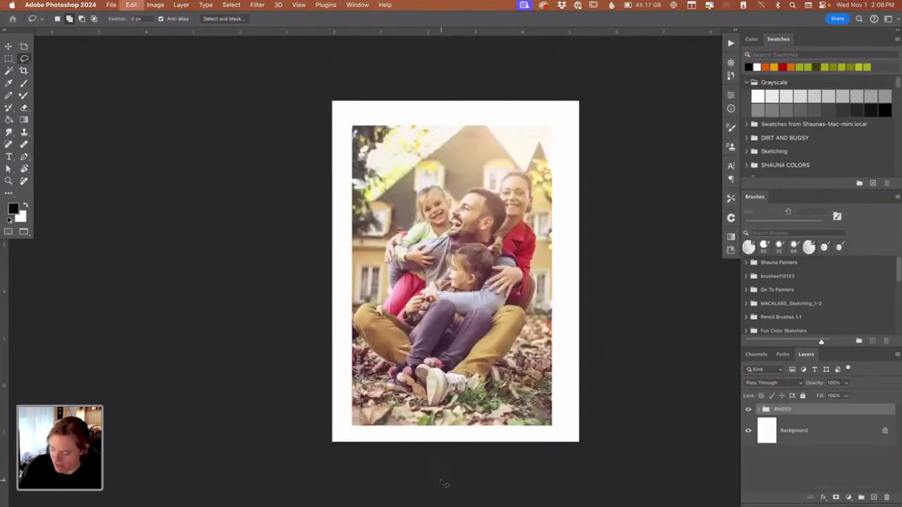
{"action": "key", "text": "super+v"}
{"action": "left_click", "coordinate": [749, 440]}
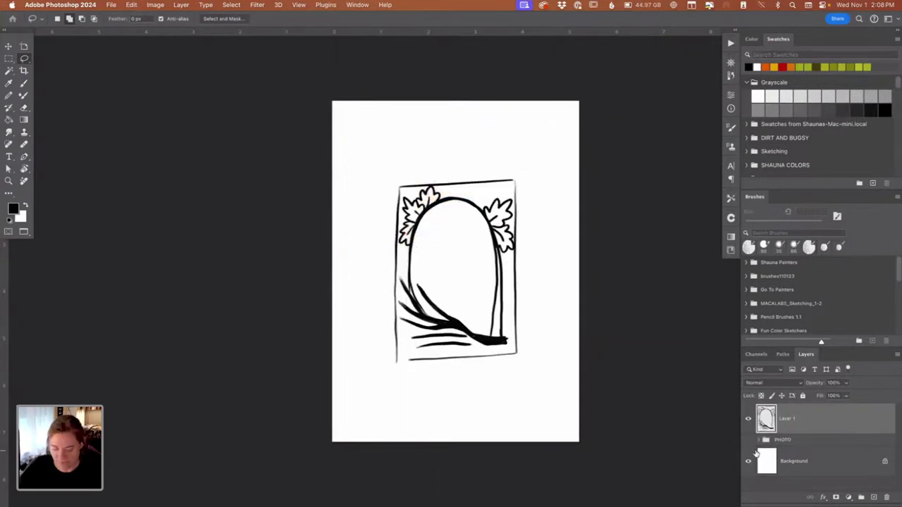
Step: Enlarge the pasted sketch to about 195% width and 182% height, distorting its corners so the outline fits the card
{"action": "key", "text": "super+t"}
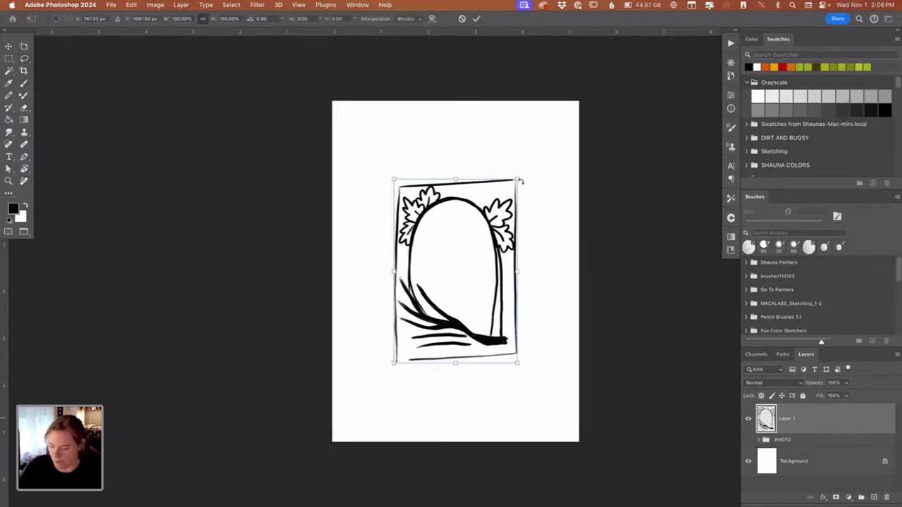
{"action": "left_click_drag", "start_coordinate": [519, 178], "coordinate": [611, 97]}
{"action": "left_click_drag", "start_coordinate": [532, 199], "coordinate": [486, 262]}
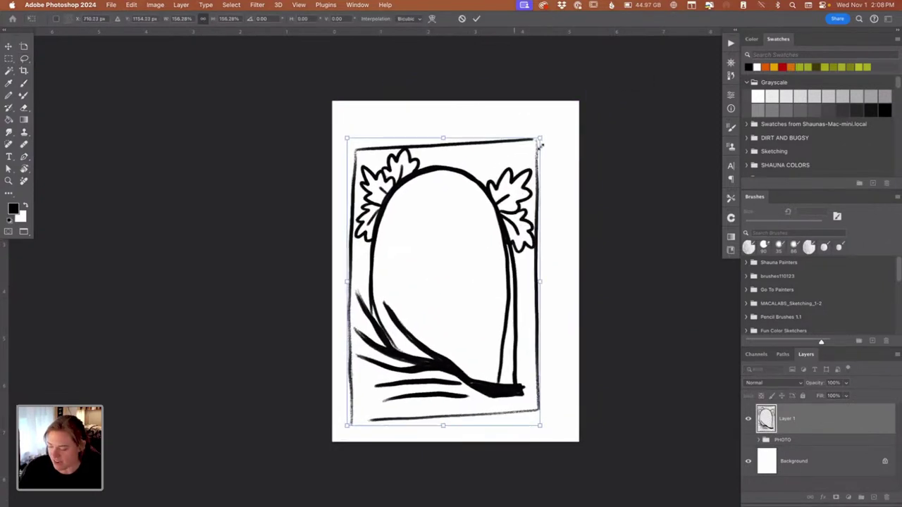
{"action": "left_click_drag", "start_coordinate": [541, 144], "coordinate": [568, 120]}
{"action": "left_click_drag", "start_coordinate": [567, 175], "coordinate": [550, 193]}
{"action": "left_click_drag", "start_coordinate": [569, 112], "coordinate": [582, 96]}
{"action": "left_click_drag", "start_coordinate": [346, 417], "coordinate": [344, 420]}
{"action": "left_click_drag", "start_coordinate": [357, 105], "coordinate": [334, 97]}
{"action": "mouse_move", "coordinate": [558, 421]}
{"action": "left_mouse_down"}
{"action": "mouse_move", "coordinate": [581, 421]}
{"action": "mouse_move", "coordinate": [568, 429]}
{"action": "left_mouse_up"}
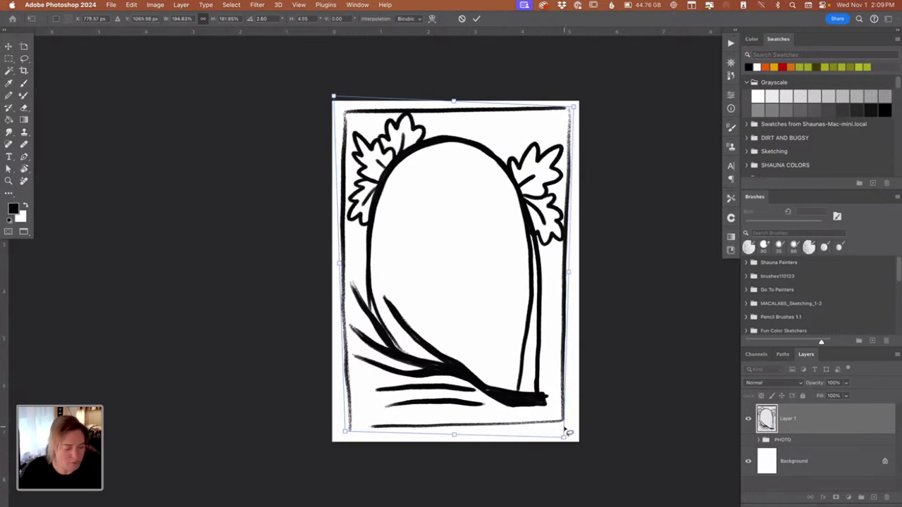
{"action": "key", "text": "Return"}
Step: Resample the card document to a resolution of 350 pixels/inch, keeping it 5.25 by 7.25 inches
{"action": "key", "text": "super+alt+i"}
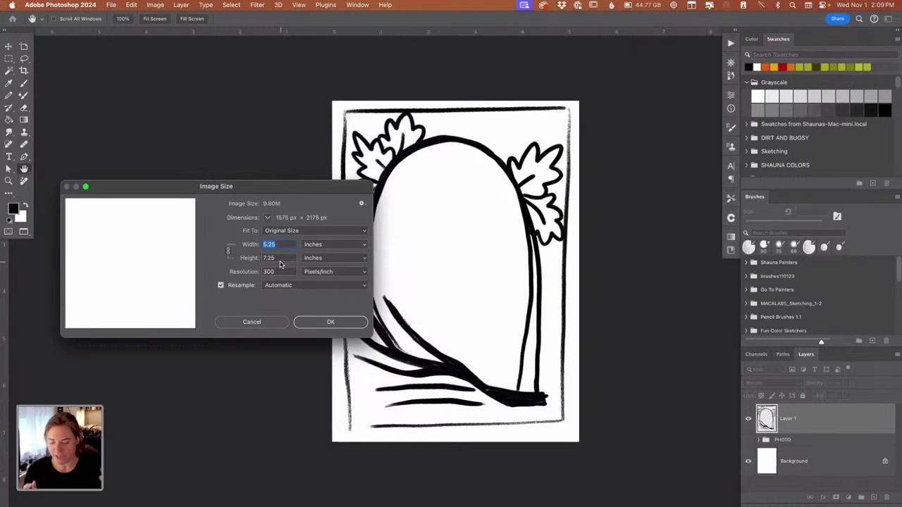
{"action": "double_click", "coordinate": [275, 271]}
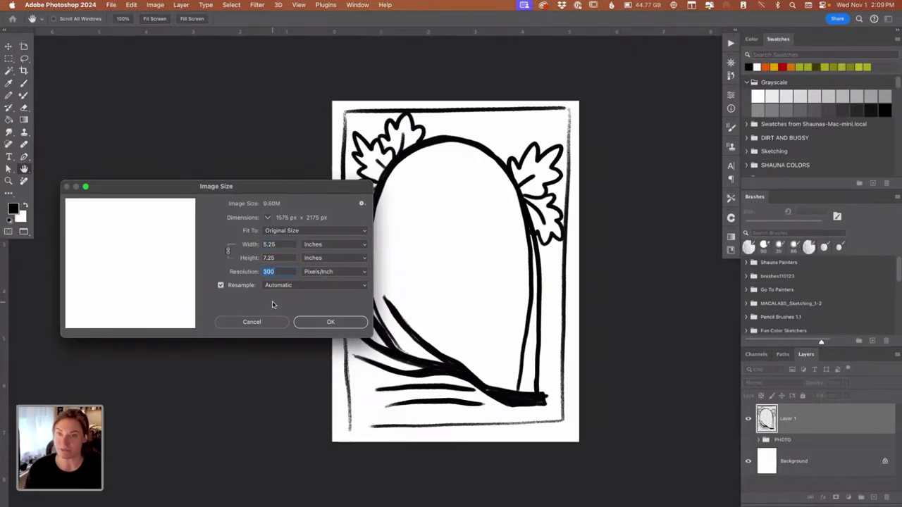
{"action": "type", "text": "350"}
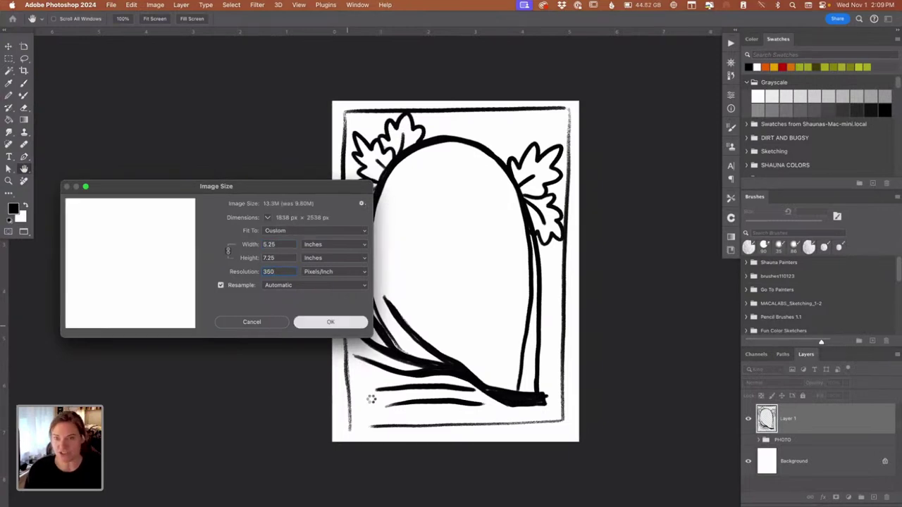
{"action": "left_click", "coordinate": [345, 321]}
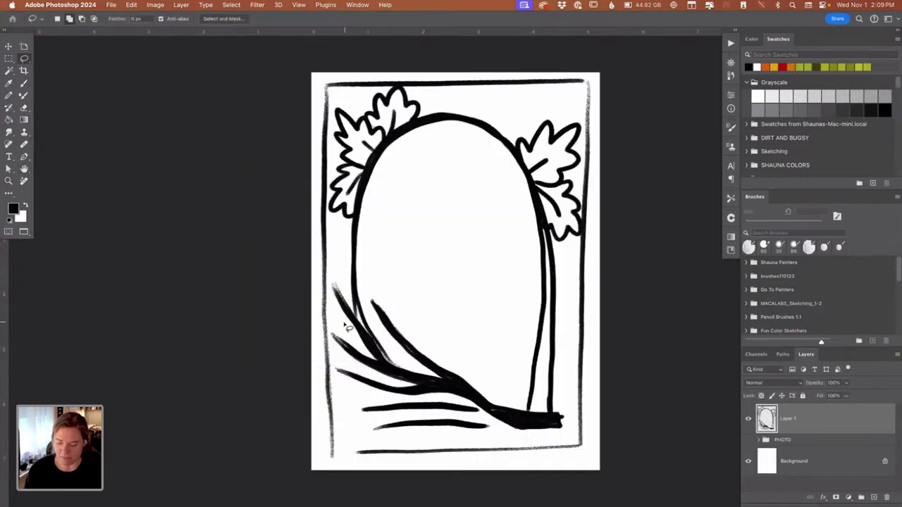
Step: Lower the sketch layer's opacity to 26% and show the PHOTO group beneath it
{"action": "key", "text": "b"}
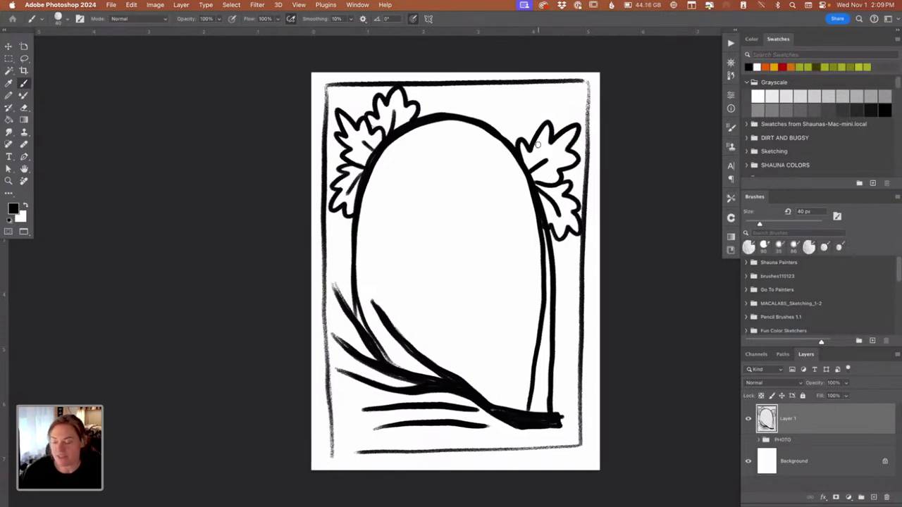
{"action": "left_click_drag", "start_coordinate": [816, 384], "coordinate": [809, 385]}
{"action": "left_click", "coordinate": [781, 441]}
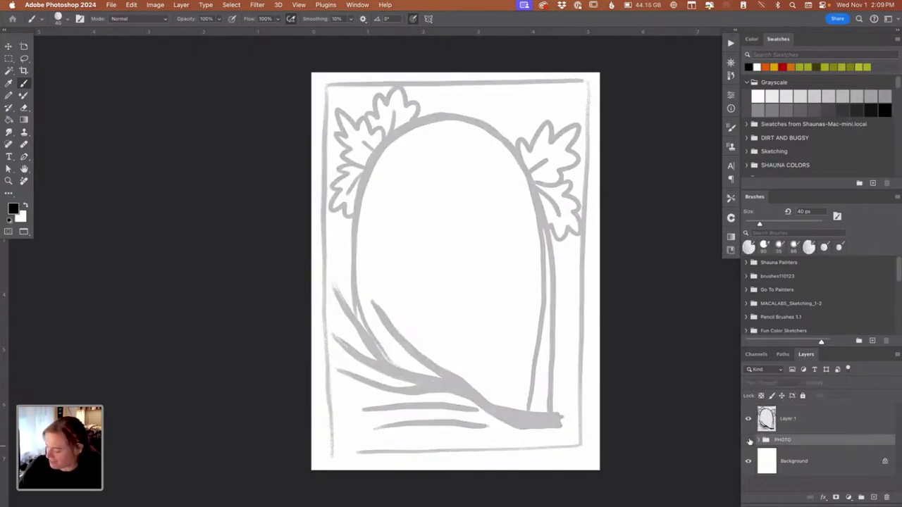
{"action": "left_click", "coordinate": [748, 440]}
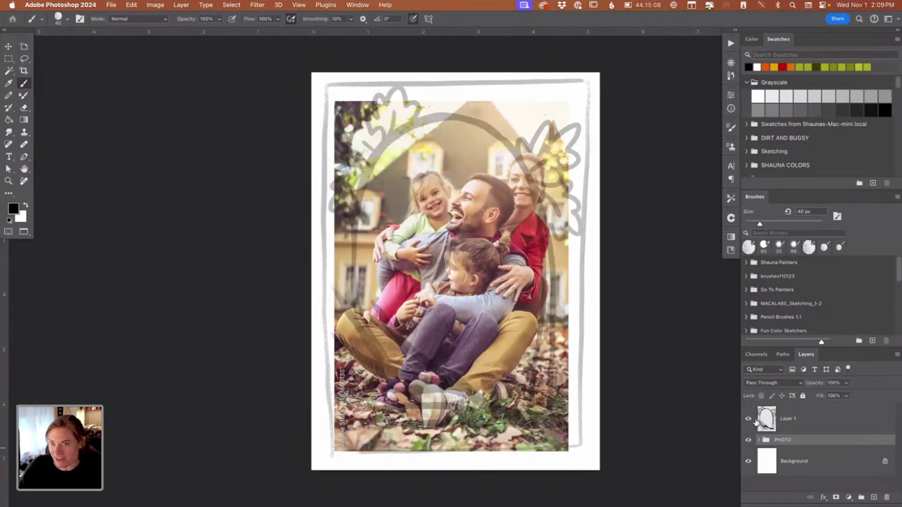
Step: Set the sketch layer's blend mode to Multiply
{"action": "left_click", "coordinate": [782, 411]}
{"action": "left_click", "coordinate": [773, 383]}
{"action": "left_click", "coordinate": [773, 419]}
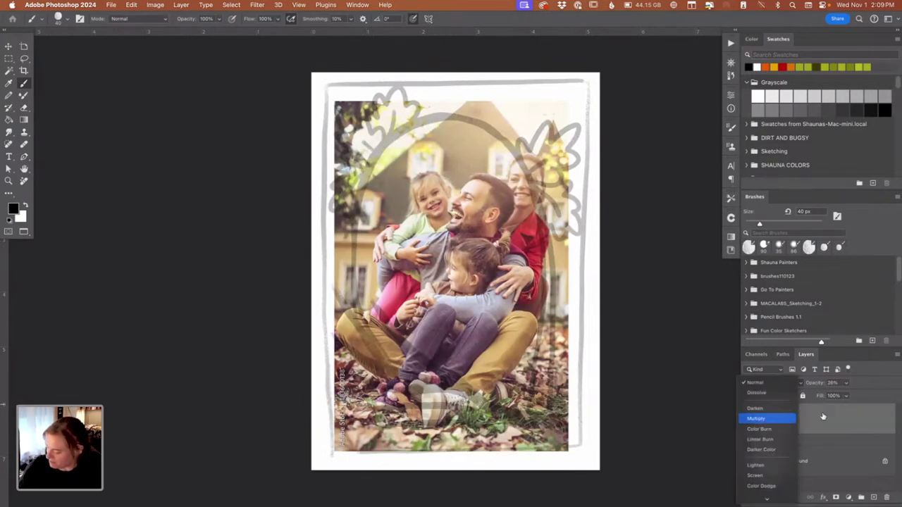
Step: In the PHOTO group, hide the "Happy family poses" photo and show the "Cheerful family" photo instead
{"action": "left_click", "coordinate": [765, 442]}
{"action": "left_click", "coordinate": [759, 441]}
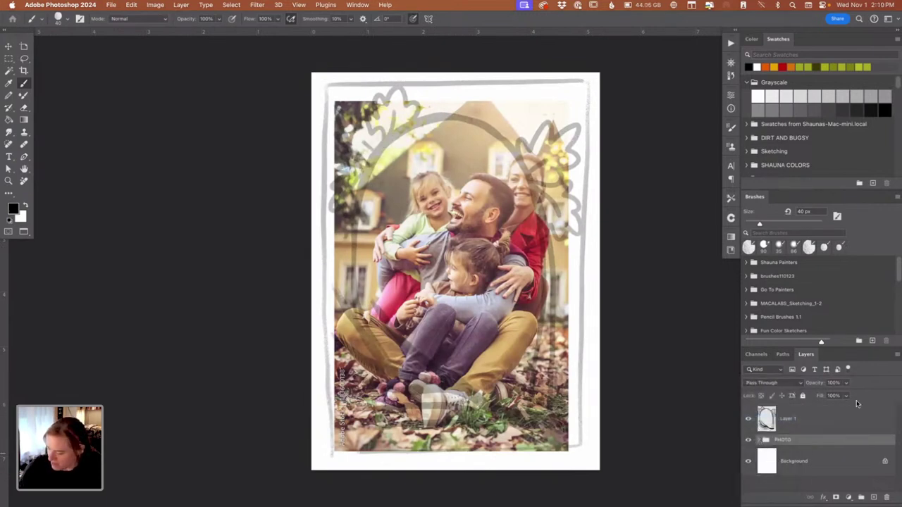
{"action": "scroll", "coordinate": [896, 423], "scroll_direction": "down", "scroll_amount": 3}
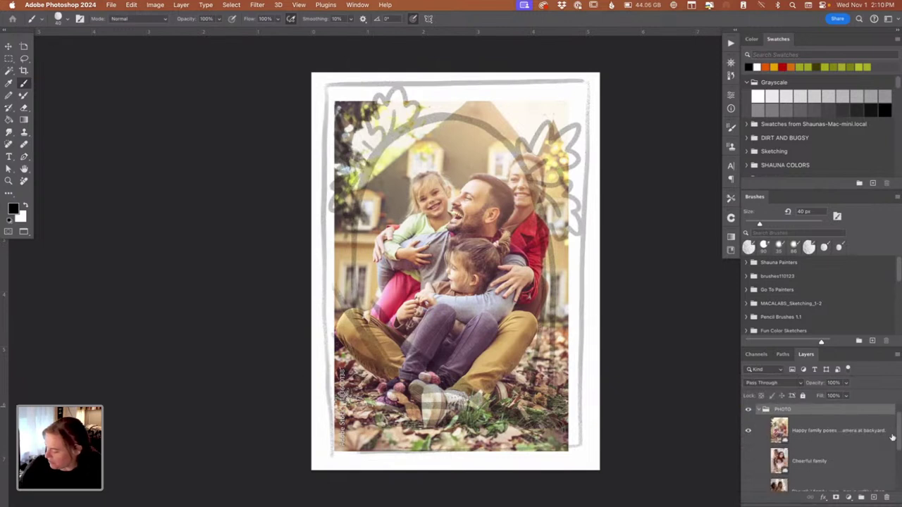
{"action": "scroll", "coordinate": [896, 431], "scroll_direction": "up", "scroll_amount": 2}
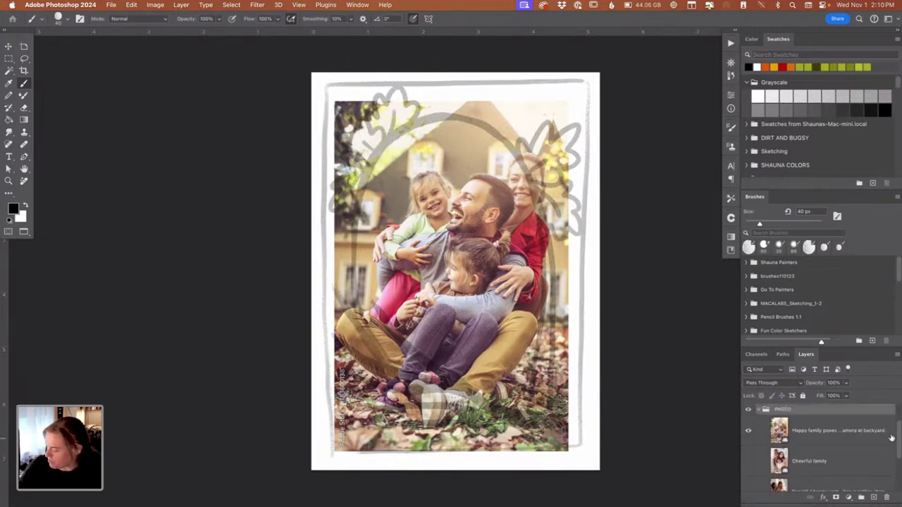
{"action": "left_click", "coordinate": [749, 430]}
{"action": "left_click", "coordinate": [749, 461]}
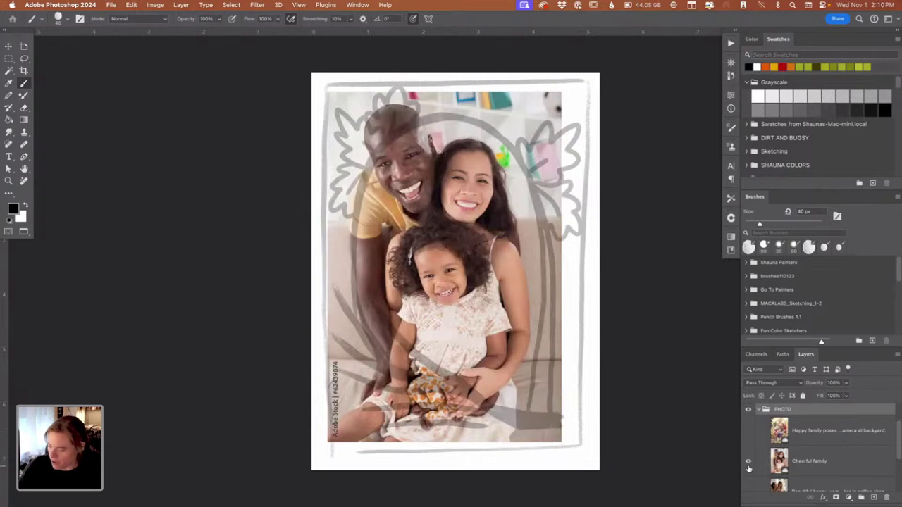
Step: In the PHOTO group, swap the "Cheerful family" photo for the coffee shop photo, and that one for the dog photo
{"action": "left_click", "coordinate": [749, 463]}
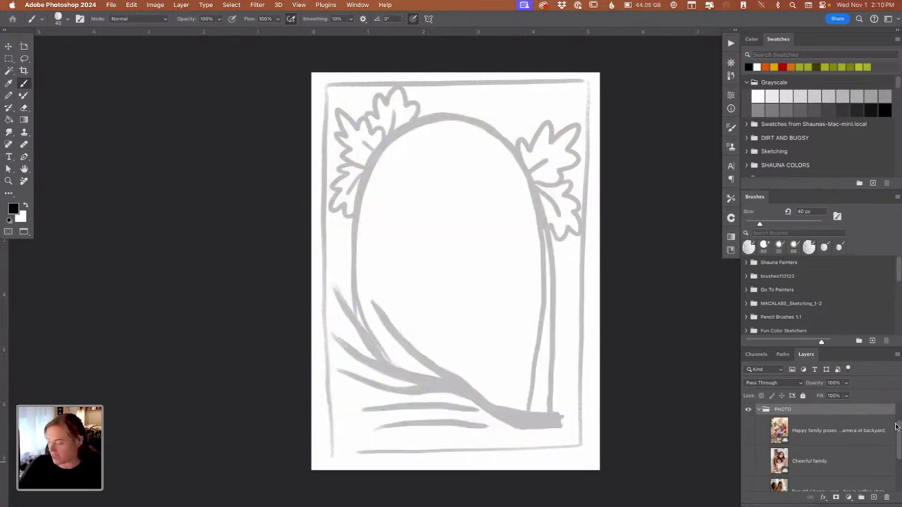
{"action": "scroll", "coordinate": [896, 440], "scroll_direction": "down", "scroll_amount": 3}
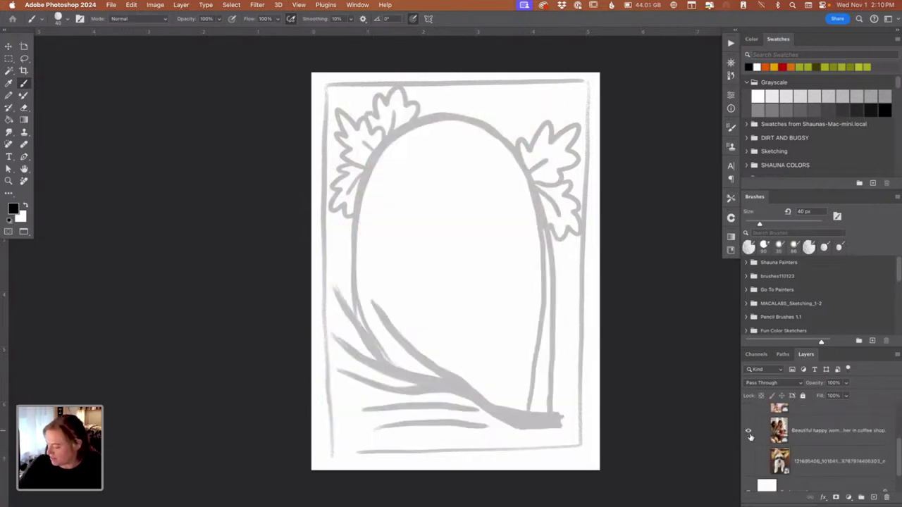
{"action": "left_click", "coordinate": [750, 442]}
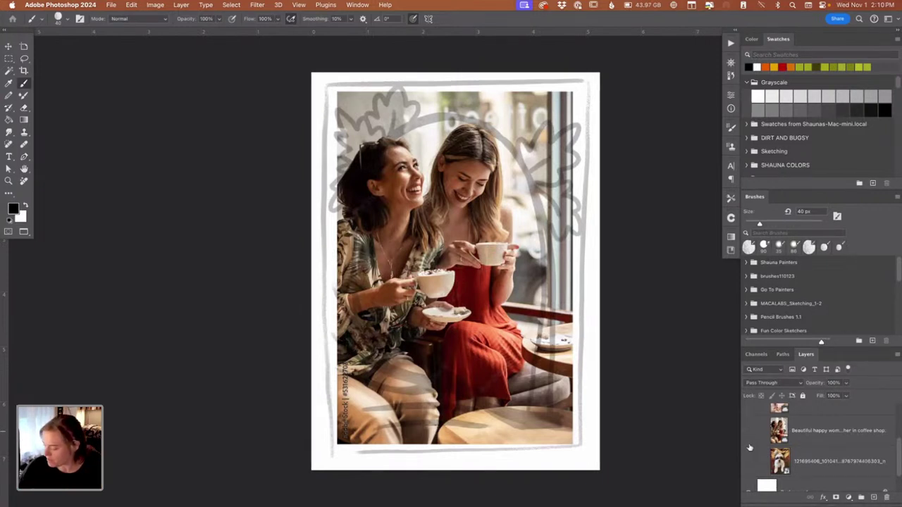
{"action": "left_click", "coordinate": [749, 432]}
{"action": "left_click", "coordinate": [748, 463]}
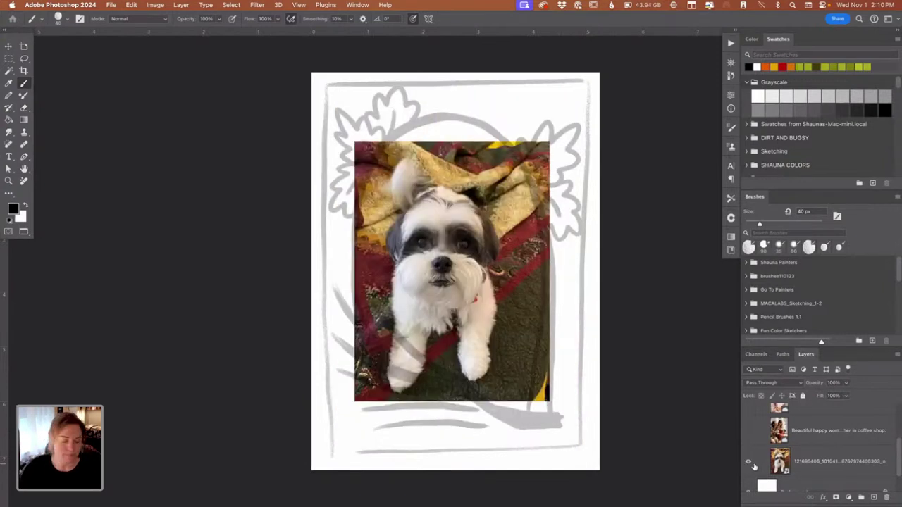
Step: Enlarge the dog photo with Free Transform so it fills most of the card, and reposition it behind the sketched frame
{"action": "key", "text": "super+t"}
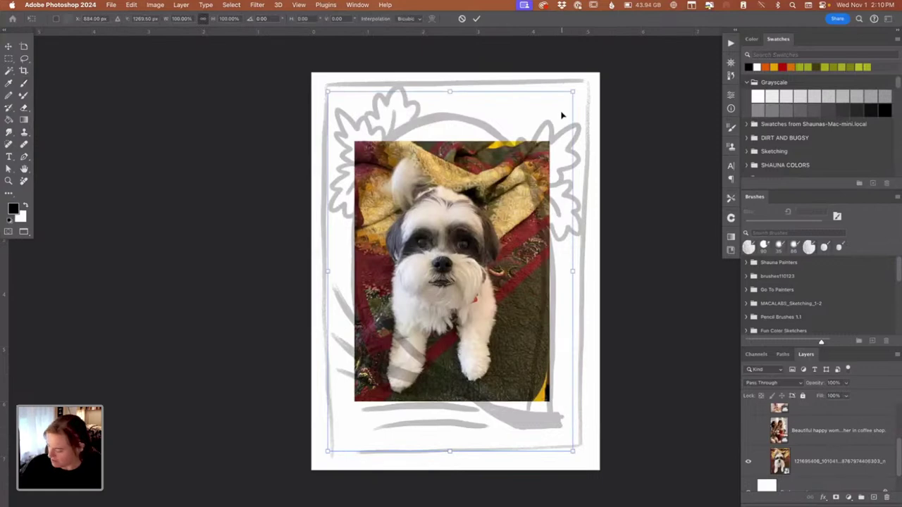
{"action": "left_click", "coordinate": [810, 462]}
{"action": "key", "text": "super+t"}
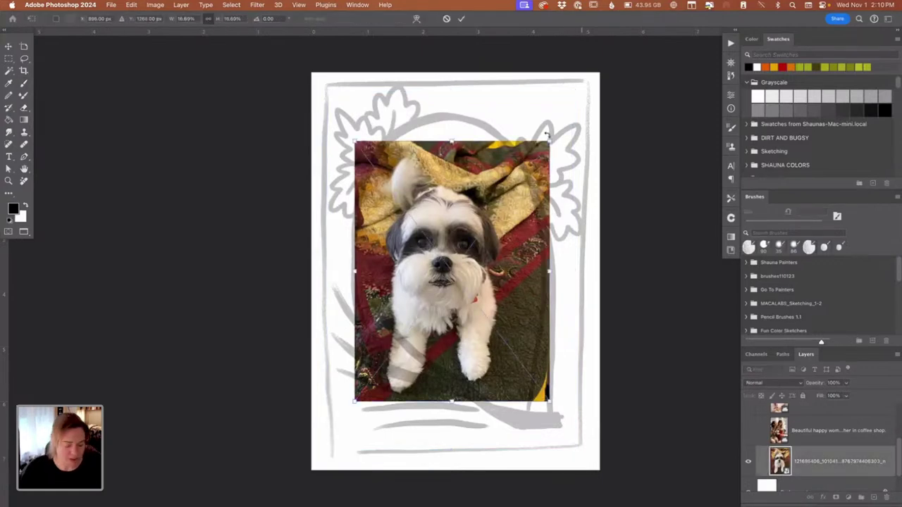
{"action": "left_click_drag", "start_coordinate": [549, 141], "coordinate": [608, 64]}
{"action": "left_click_drag", "start_coordinate": [541, 170], "coordinate": [520, 206]}
{"action": "key", "text": "Return"}
{"action": "key", "text": "b"}
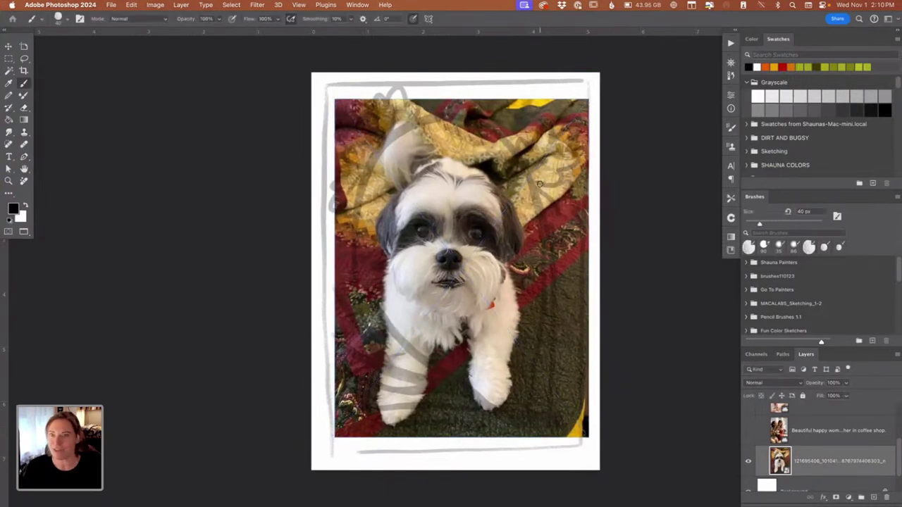
Step: Hide the dog photo, then collapse and hide the PHOTO group
{"action": "left_click", "coordinate": [749, 462]}
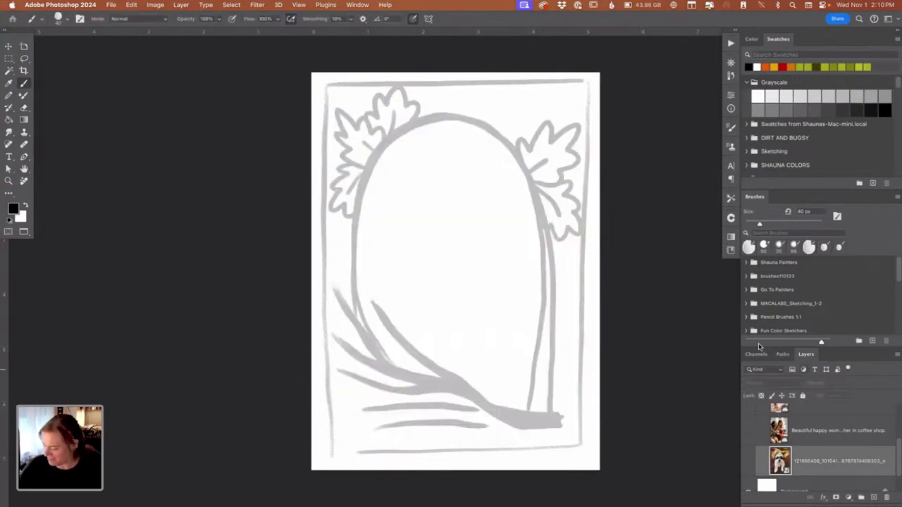
{"action": "scroll", "coordinate": [898, 444], "scroll_direction": "up", "scroll_amount": 2}
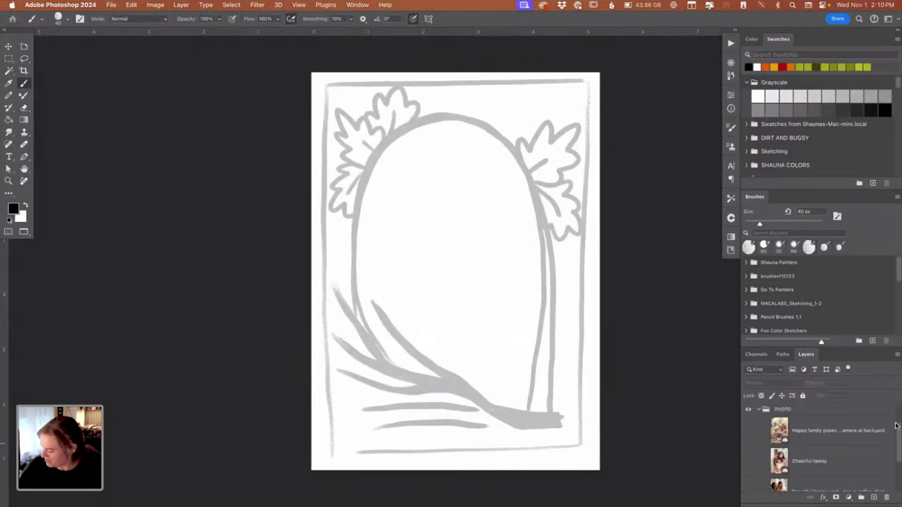
{"action": "left_click", "coordinate": [759, 409]}
{"action": "left_click", "coordinate": [749, 438]}
Step: Add a new layer above the sketch and paint a short black stroke along the arch's top with a 60 px brush
{"action": "left_click", "coordinate": [797, 417]}
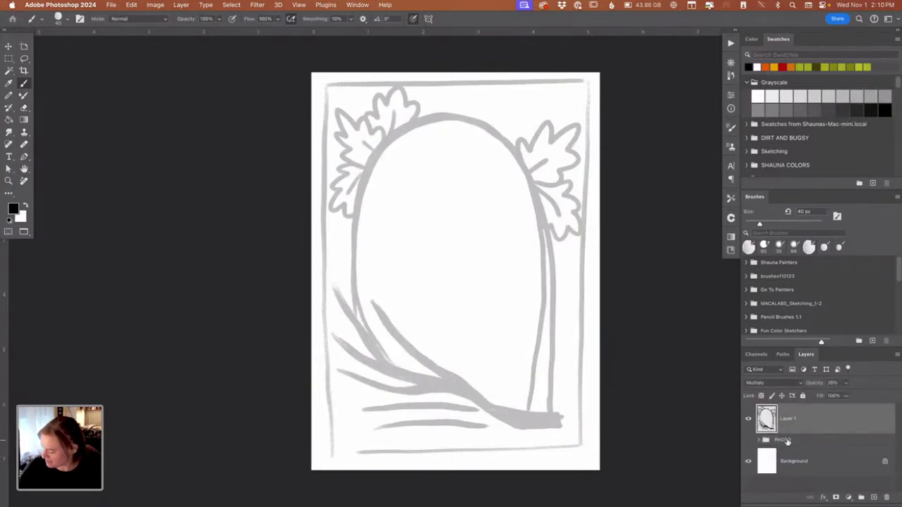
{"action": "left_click", "coordinate": [872, 499]}
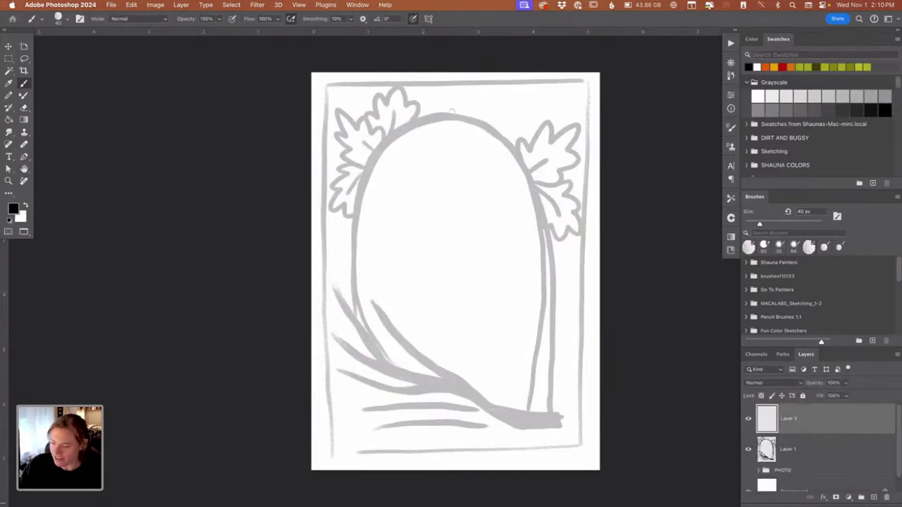
{"action": "key", "text": "bracketright"}
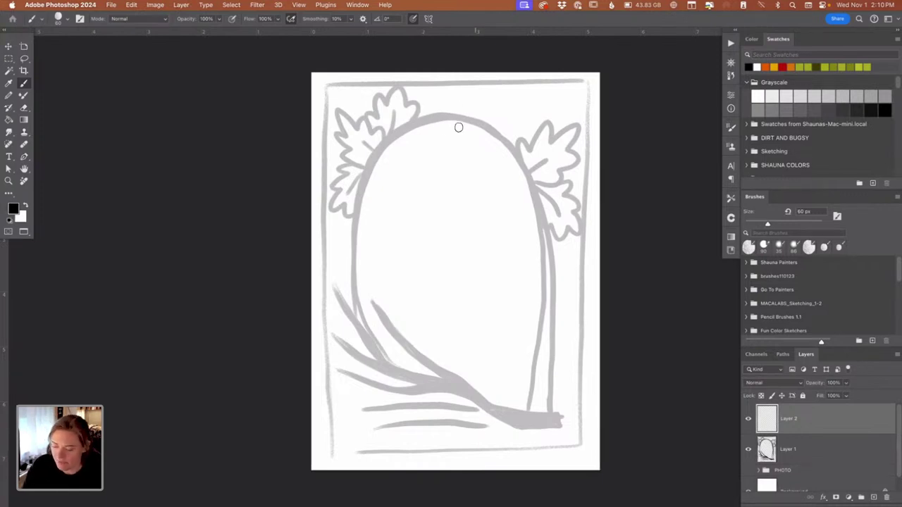
{"action": "mouse_move", "coordinate": [466, 116]}
{"action": "left_mouse_down"}
{"action": "mouse_move", "coordinate": [483, 120]}
{"action": "mouse_move", "coordinate": [474, 123]}
{"action": "left_mouse_up"}
Step: Create a guide layout with 0.125 in margins on all four sides of the card
{"action": "left_click", "coordinate": [258, 5]}
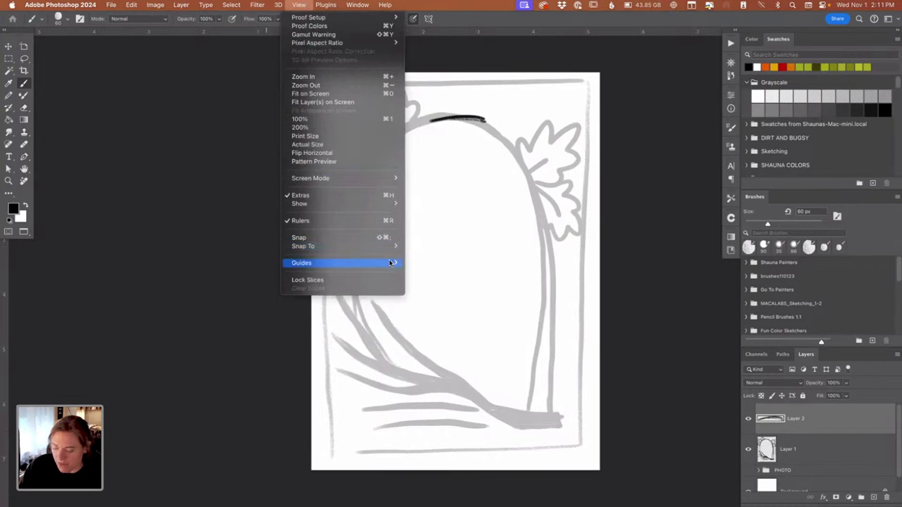
{"action": "mouse_move", "coordinate": [392, 263]}
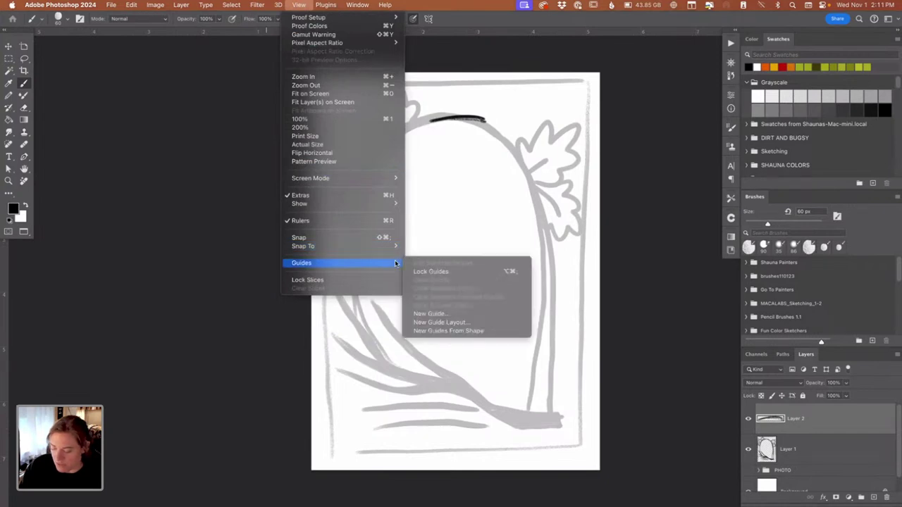
{"action": "left_click", "coordinate": [455, 322]}
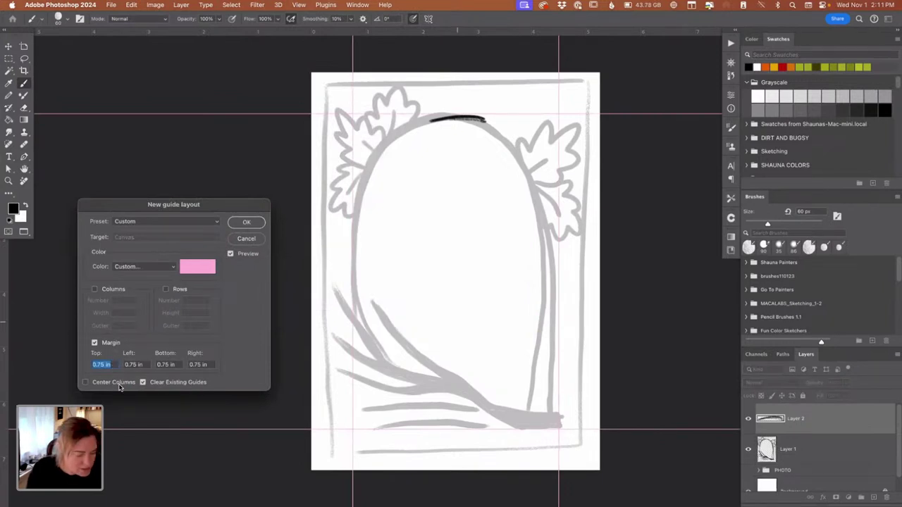
{"action": "type", "text": ".125"}
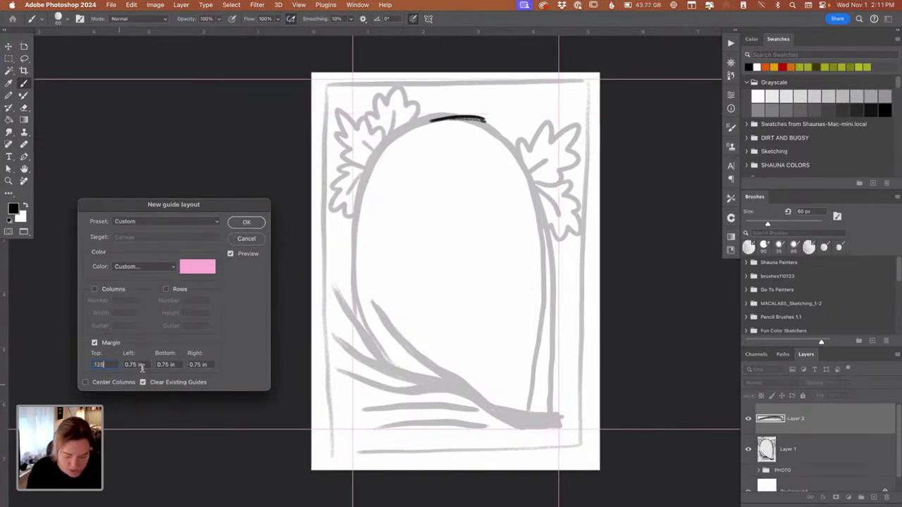
{"action": "key", "text": "Tab"}
{"action": "type", "text": ".125"}
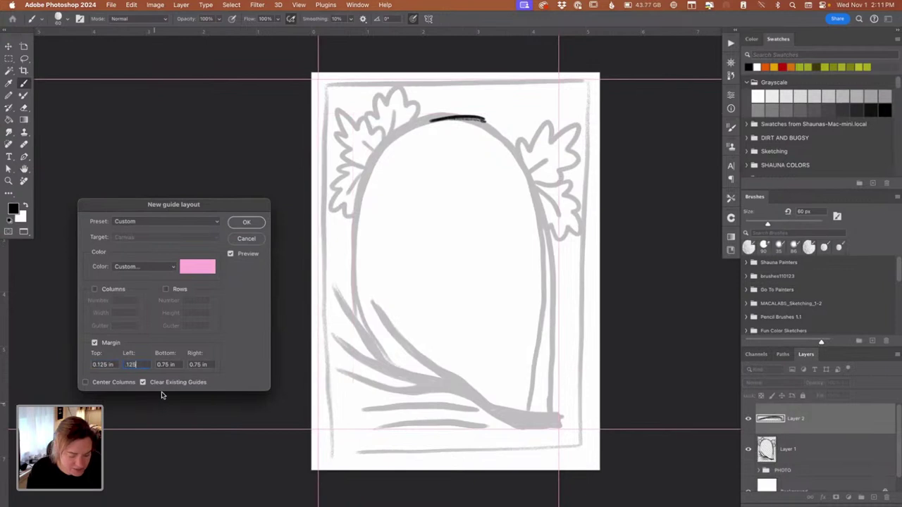
{"action": "key", "text": "Tab"}
{"action": "key", "text": "BackSpace"}
{"action": "type", "text": ".125"}
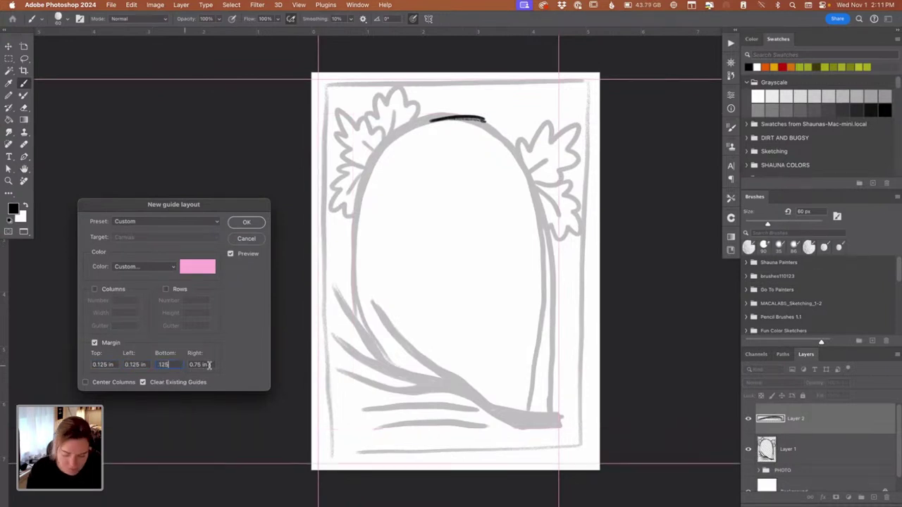
{"action": "key", "text": "Tab"}
{"action": "type", "text": ".125"}
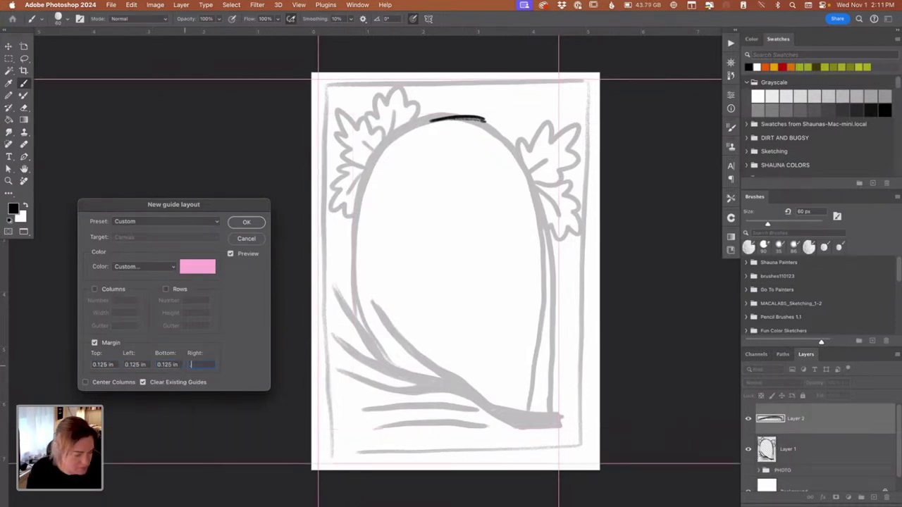
{"action": "key", "text": "Return"}
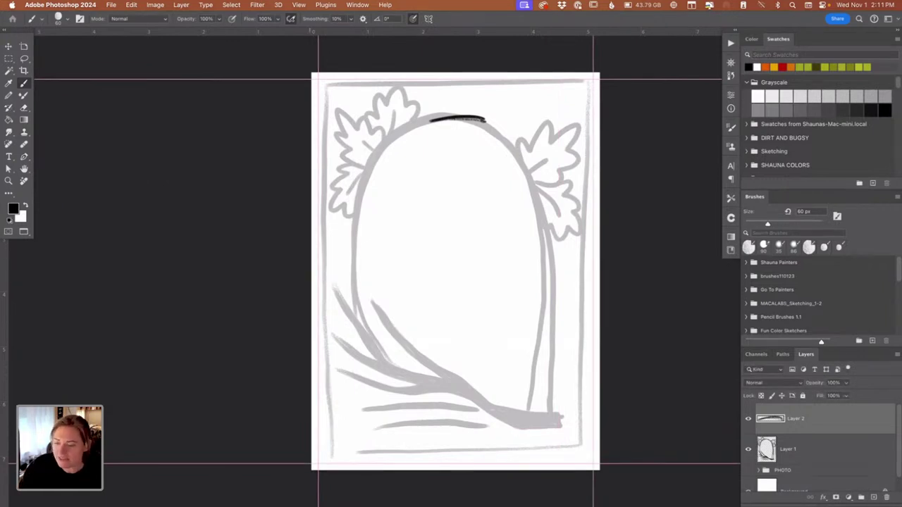
Step: Lock the card's margin guides
{"action": "left_click", "coordinate": [299, 5]}
{"action": "mouse_move", "coordinate": [310, 263]}
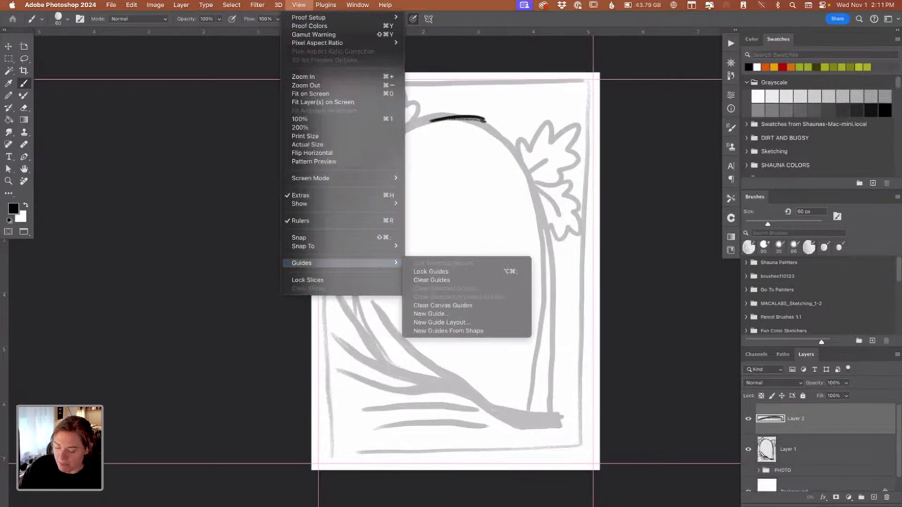
{"action": "left_click", "coordinate": [431, 272]}
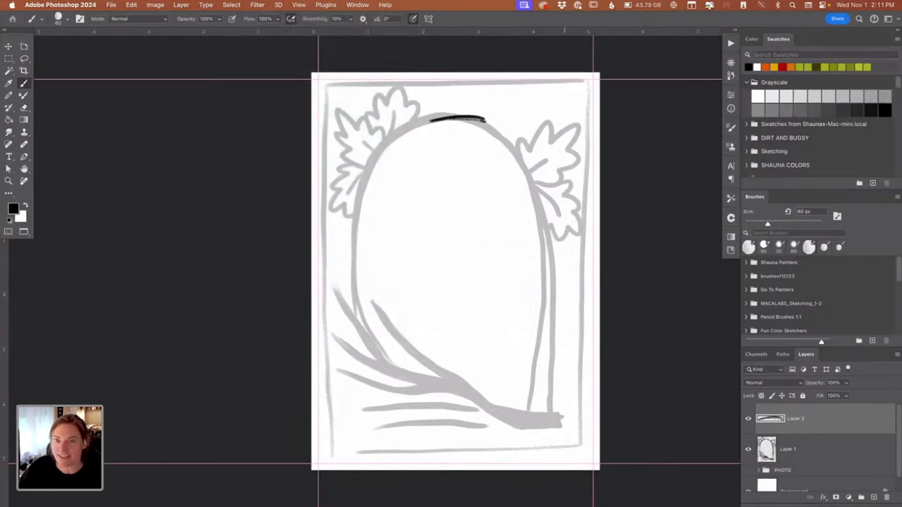
Step: Ink the arch's top and left side on the new layer in black, straightening and thinning the line down past the branches
{"action": "mouse_move", "coordinate": [484, 118]}
{"action": "left_mouse_down"}
{"action": "mouse_move", "coordinate": [394, 131]}
{"action": "mouse_move", "coordinate": [366, 172]}
{"action": "left_mouse_up"}
{"action": "mouse_move", "coordinate": [461, 120]}
{"action": "left_mouse_down"}
{"action": "mouse_move", "coordinate": [486, 123]}
{"action": "mouse_move", "coordinate": [417, 118]}
{"action": "mouse_move", "coordinate": [387, 134]}
{"action": "mouse_move", "coordinate": [356, 222]}
{"action": "left_mouse_up"}
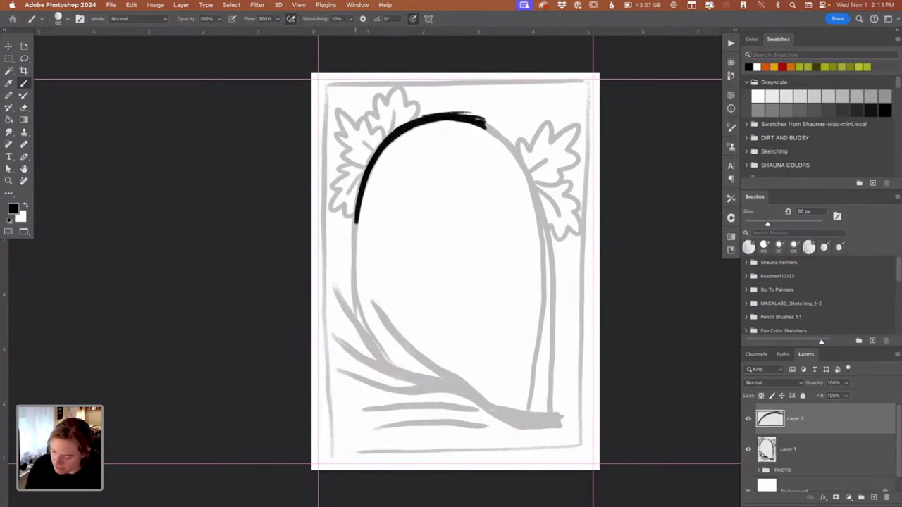
{"action": "mouse_move", "coordinate": [389, 134]}
{"action": "left_mouse_down"}
{"action": "mouse_move", "coordinate": [361, 181]}
{"action": "mouse_move", "coordinate": [355, 274]}
{"action": "left_mouse_up"}
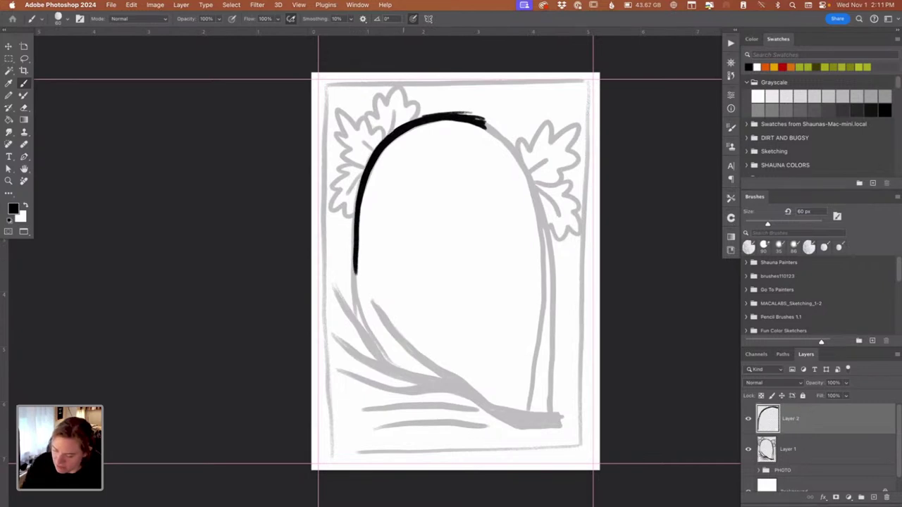
{"action": "mouse_move", "coordinate": [371, 170]}
{"action": "left_mouse_down"}
{"action": "mouse_move", "coordinate": [353, 253]}
{"action": "mouse_move", "coordinate": [363, 381]}
{"action": "left_mouse_up"}
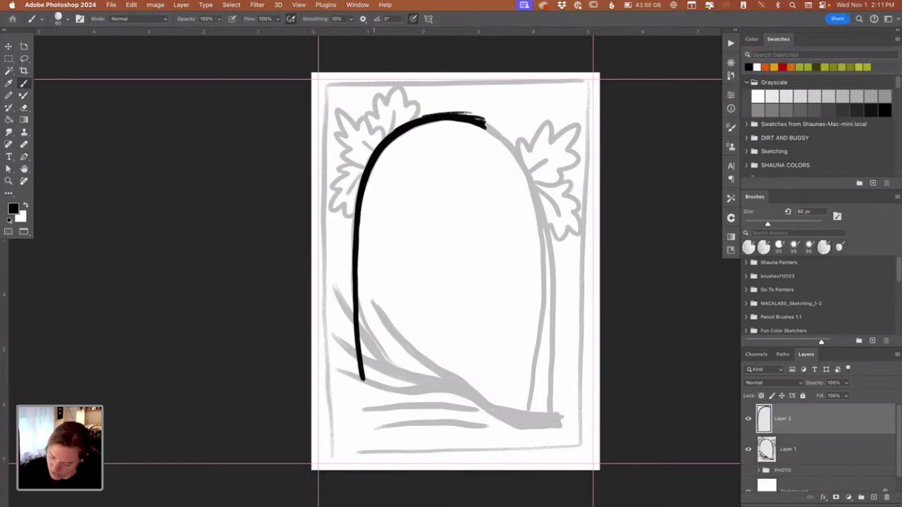
{"action": "left_click_drag", "start_coordinate": [362, 199], "coordinate": [360, 389]}
{"action": "left_click_drag", "start_coordinate": [363, 195], "coordinate": [355, 399]}
{"action": "mouse_move", "coordinate": [367, 182]}
{"action": "left_mouse_down"}
{"action": "mouse_move", "coordinate": [363, 396]}
{"action": "mouse_move", "coordinate": [360, 216]}
{"action": "mouse_move", "coordinate": [407, 131]}
{"action": "mouse_move", "coordinate": [484, 128]}
{"action": "mouse_move", "coordinate": [445, 121]}
{"action": "mouse_move", "coordinate": [378, 154]}
{"action": "left_mouse_up"}
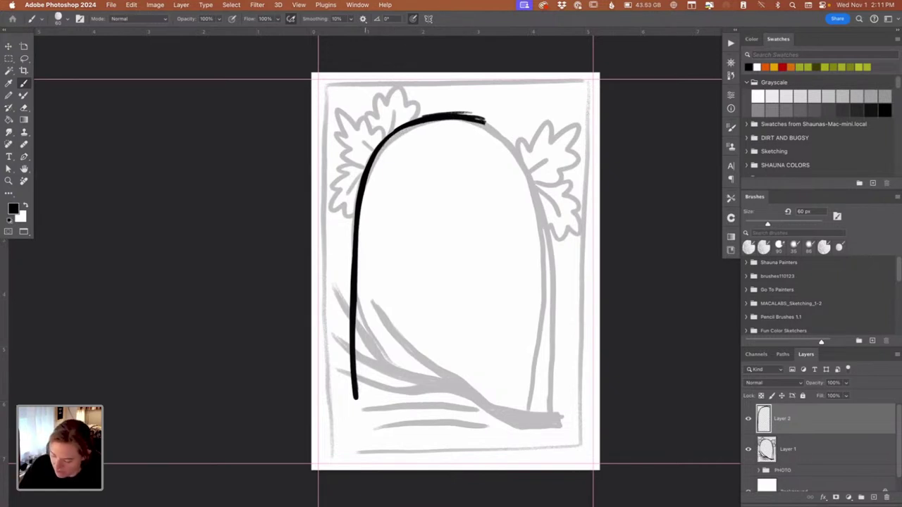
Step: Ink the arch's right side in black from the top down to the tree trunk's base, and refine the line's thickness
{"action": "mouse_move", "coordinate": [428, 117]}
{"action": "left_mouse_down"}
{"action": "mouse_move", "coordinate": [507, 131]}
{"action": "mouse_move", "coordinate": [537, 189]}
{"action": "left_mouse_up"}
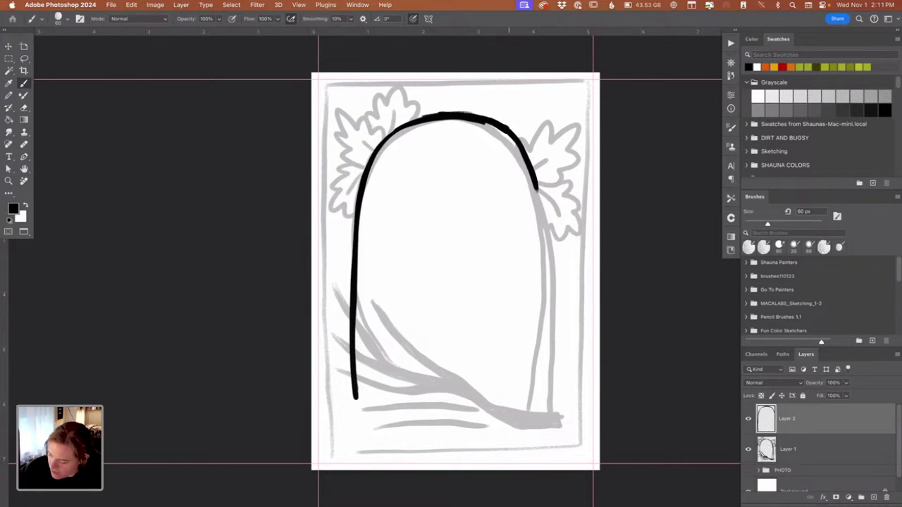
{"action": "mouse_move", "coordinate": [509, 127]}
{"action": "left_mouse_down"}
{"action": "mouse_move", "coordinate": [538, 175]}
{"action": "mouse_move", "coordinate": [547, 218]}
{"action": "mouse_move", "coordinate": [556, 413]}
{"action": "left_mouse_up"}
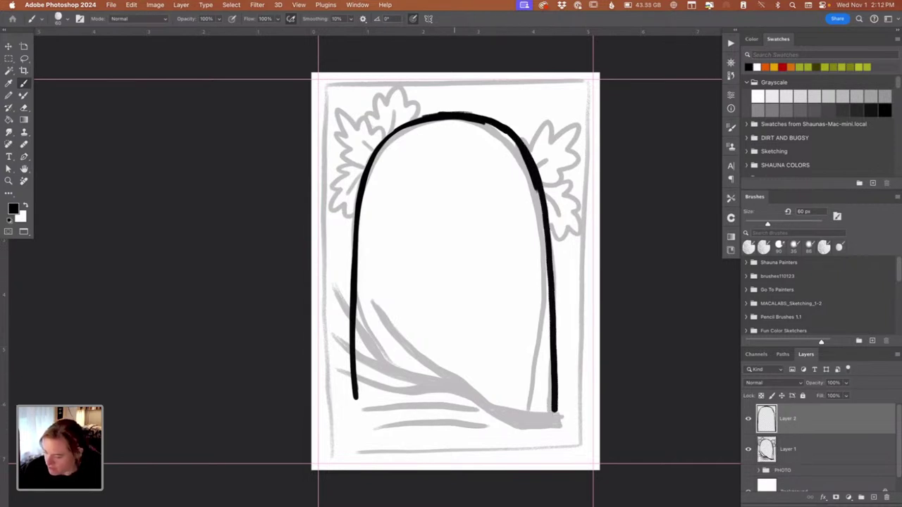
{"action": "mouse_move", "coordinate": [397, 131]}
{"action": "left_mouse_down"}
{"action": "mouse_move", "coordinate": [464, 119]}
{"action": "mouse_move", "coordinate": [500, 127]}
{"action": "mouse_move", "coordinate": [520, 147]}
{"action": "mouse_move", "coordinate": [535, 192]}
{"action": "left_mouse_up"}
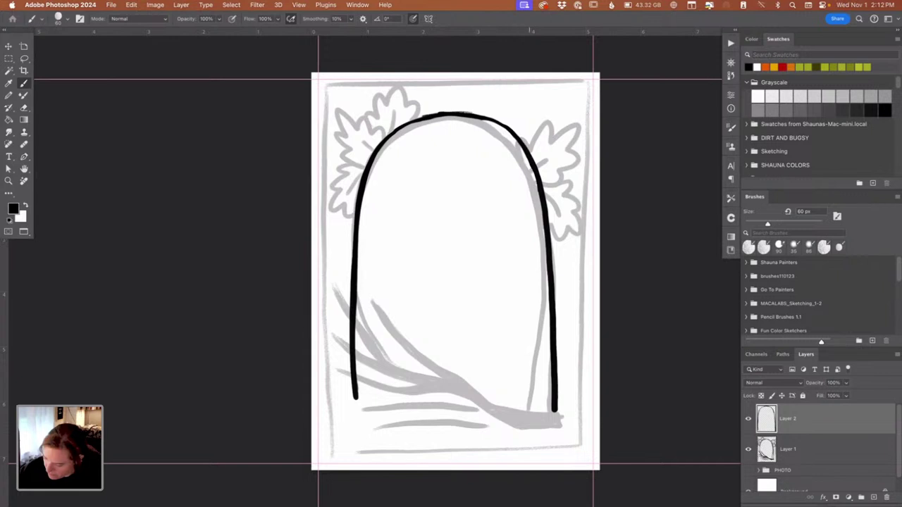
{"action": "left_click_drag", "start_coordinate": [522, 149], "coordinate": [541, 206]}
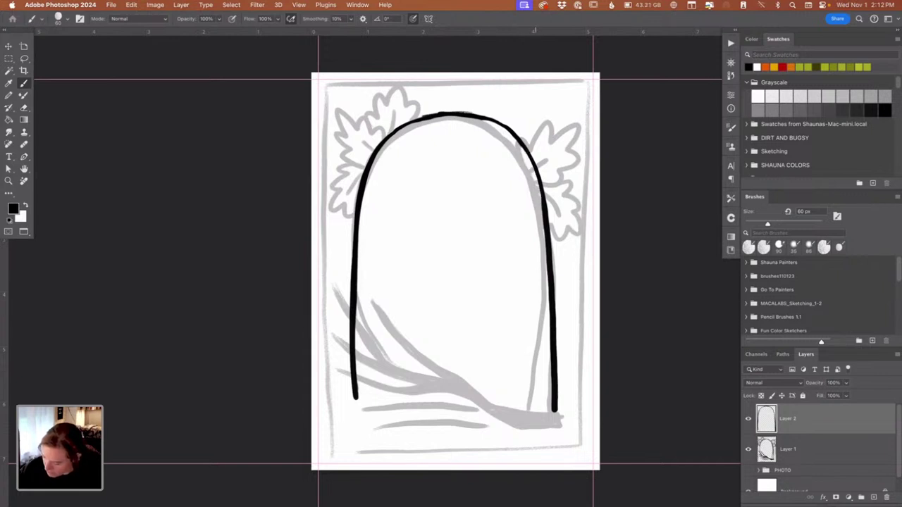
{"action": "left_click_drag", "start_coordinate": [542, 211], "coordinate": [553, 413]}
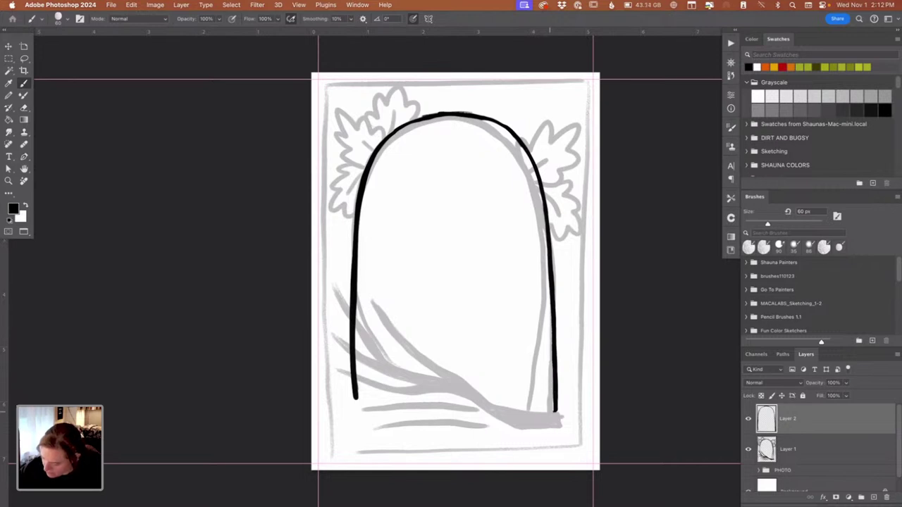
Step: Close the arch with a sloping black bottom edge along the branch and clean up the line below its lower left corner
{"action": "mouse_move", "coordinate": [355, 353]}
{"action": "left_mouse_down"}
{"action": "mouse_move", "coordinate": [401, 378]}
{"action": "mouse_move", "coordinate": [455, 387]}
{"action": "mouse_move", "coordinate": [493, 412]}
{"action": "mouse_move", "coordinate": [556, 415]}
{"action": "left_mouse_up"}
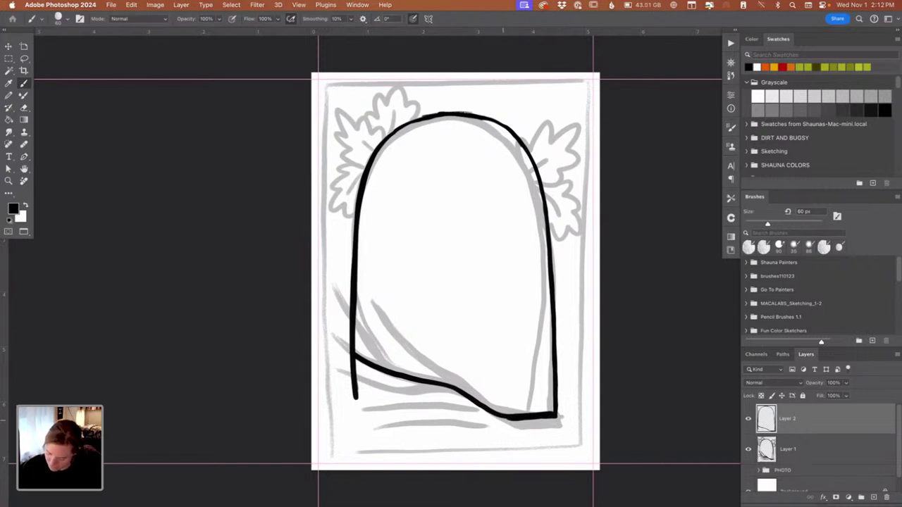
{"action": "left_click_drag", "start_coordinate": [504, 421], "coordinate": [565, 416]}
{"action": "mouse_move", "coordinate": [352, 362]}
{"action": "left_mouse_down"}
{"action": "mouse_move", "coordinate": [358, 359]}
{"action": "mouse_move", "coordinate": [355, 398]}
{"action": "left_mouse_up"}
{"action": "left_click_drag", "start_coordinate": [352, 355], "coordinate": [368, 365]}
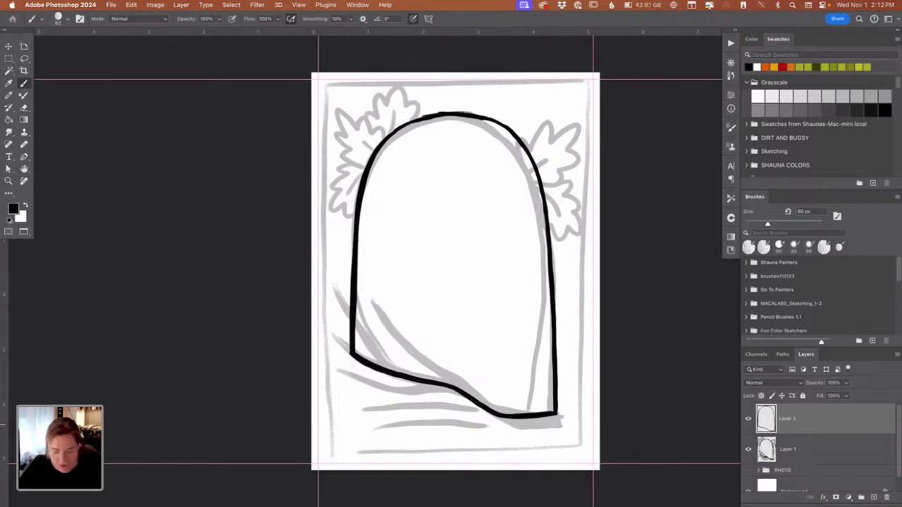
Step: Try to select the arch's interior on the outline layer with the Magic Wand, and clear the selection
{"action": "key", "text": "w"}
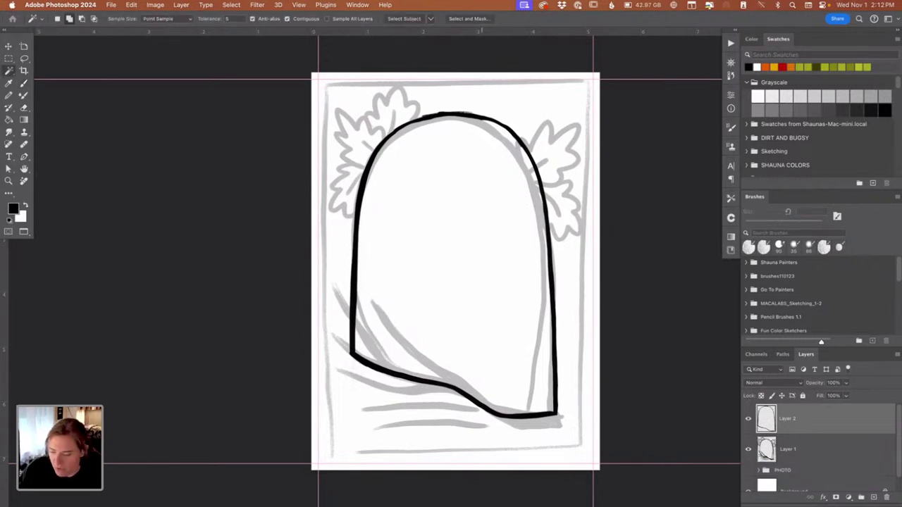
{"action": "left_click", "coordinate": [451, 247]}
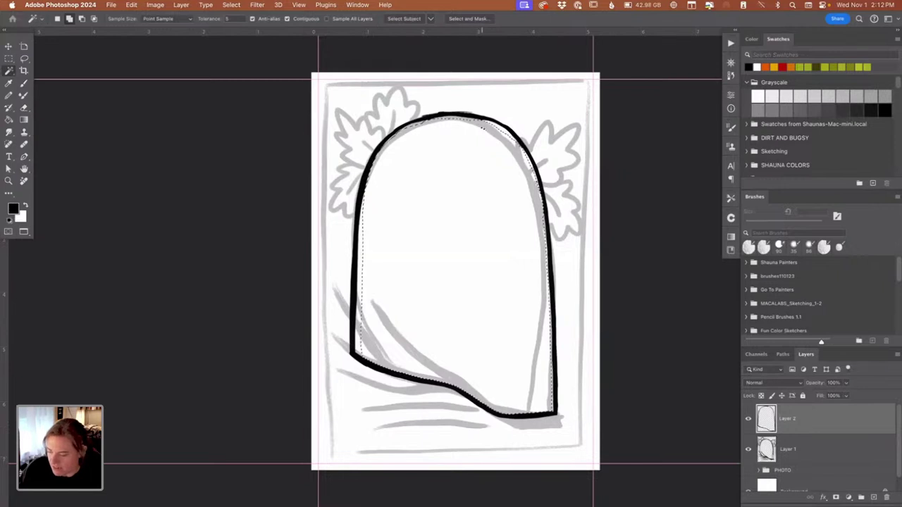
{"action": "left_click", "coordinate": [506, 130]}
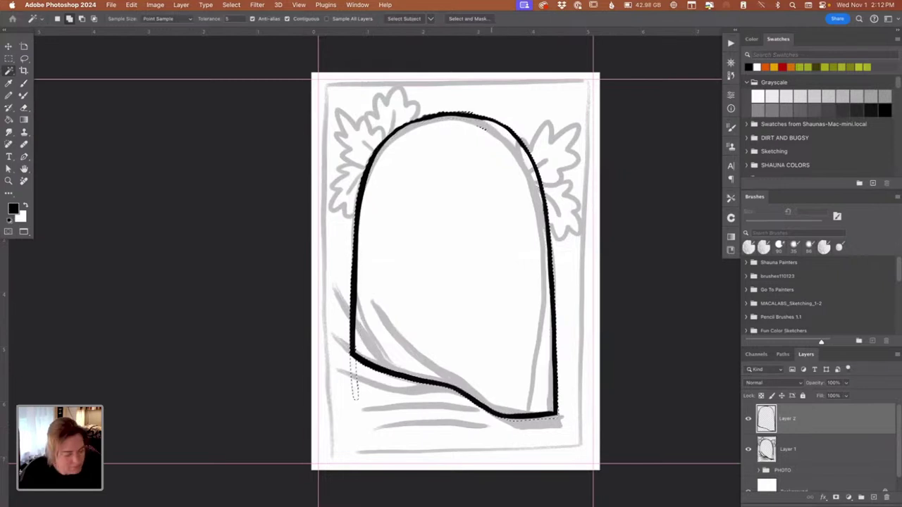
{"action": "key", "text": "super+d"}
Step: Load the black arch outline's pixels as a selection and make the sketch layer, Layer 1, active
{"action": "left_click", "coordinate": [767, 421], "text": "super"}
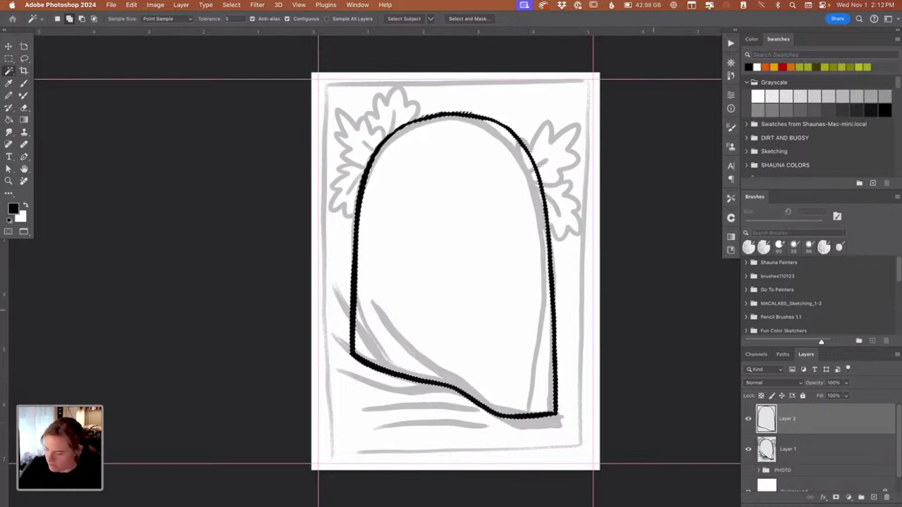
{"action": "left_click", "coordinate": [796, 449]}
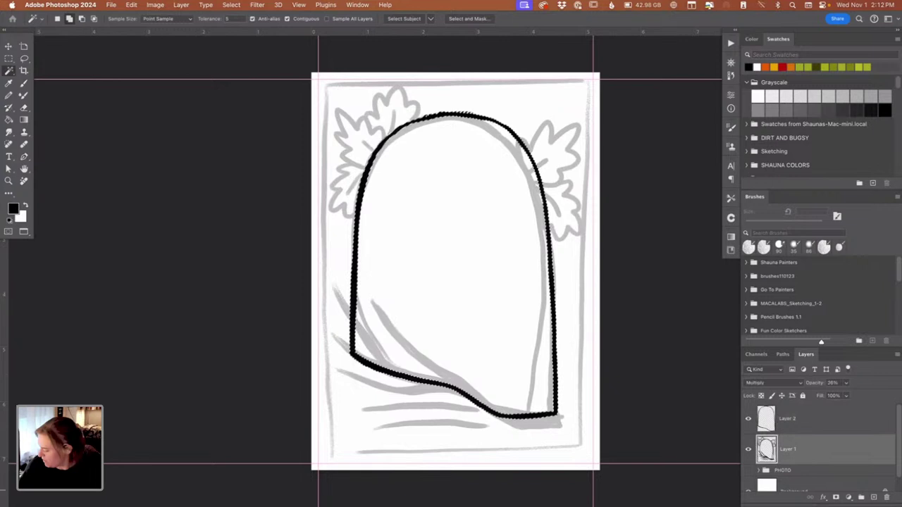
{"action": "left_click", "coordinate": [848, 497]}
{"action": "left_click", "coordinate": [853, 339]}
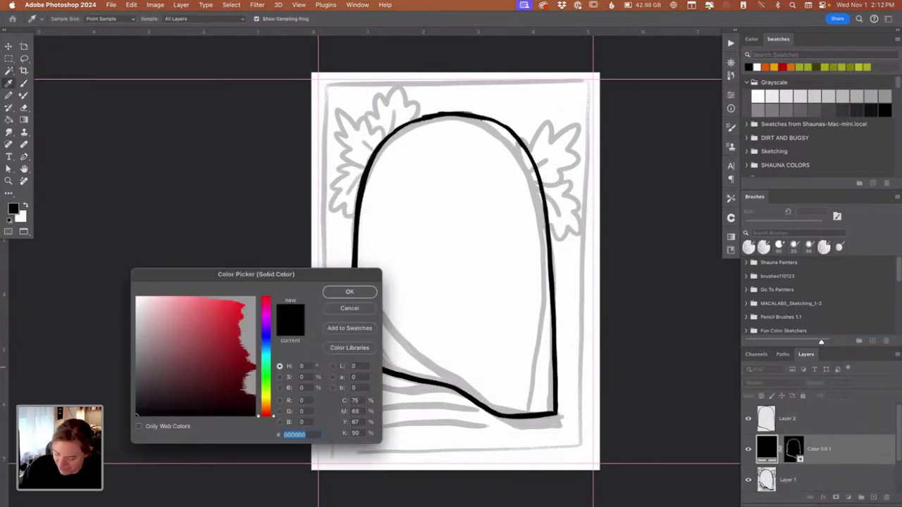
{"action": "key", "text": "Escape"}
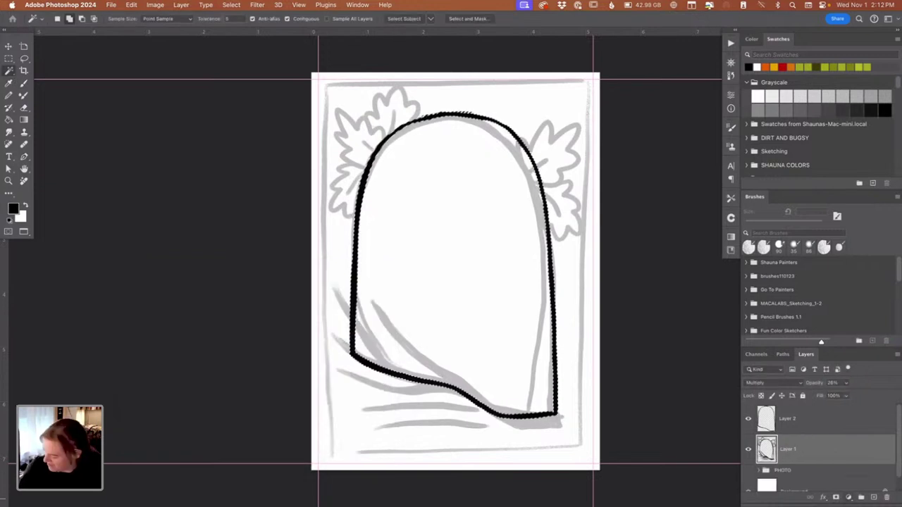
Step: Add a solid colour fill layer in soft gold (H 42, S 45, B 91) from the outline selection, and hide the black outline layer
{"action": "left_click", "coordinate": [861, 497]}
{"action": "left_click", "coordinate": [863, 331]}
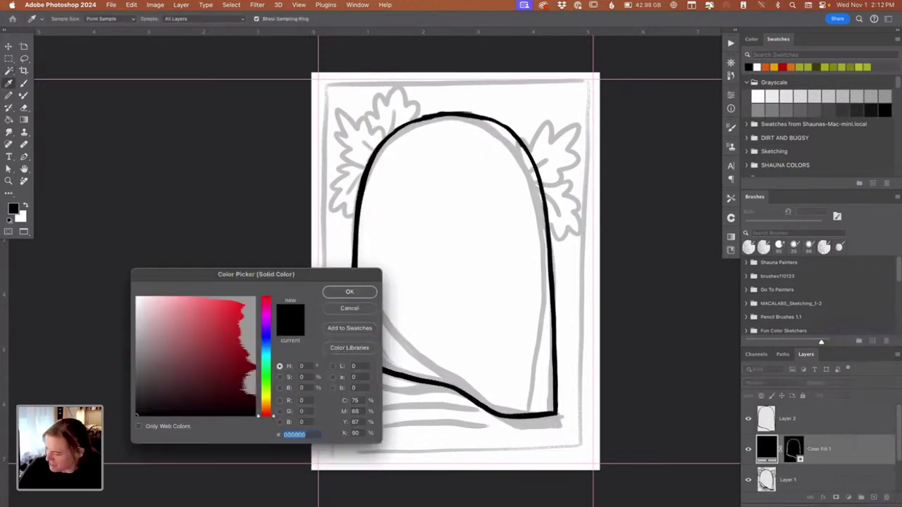
{"action": "type", "text": "e6a200"}
{"action": "left_click", "coordinate": [191, 307]}
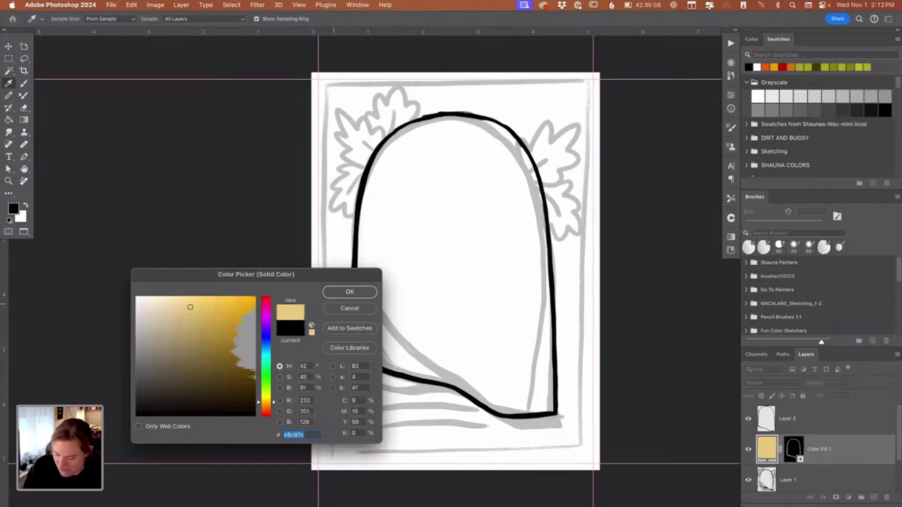
{"action": "left_click", "coordinate": [345, 291]}
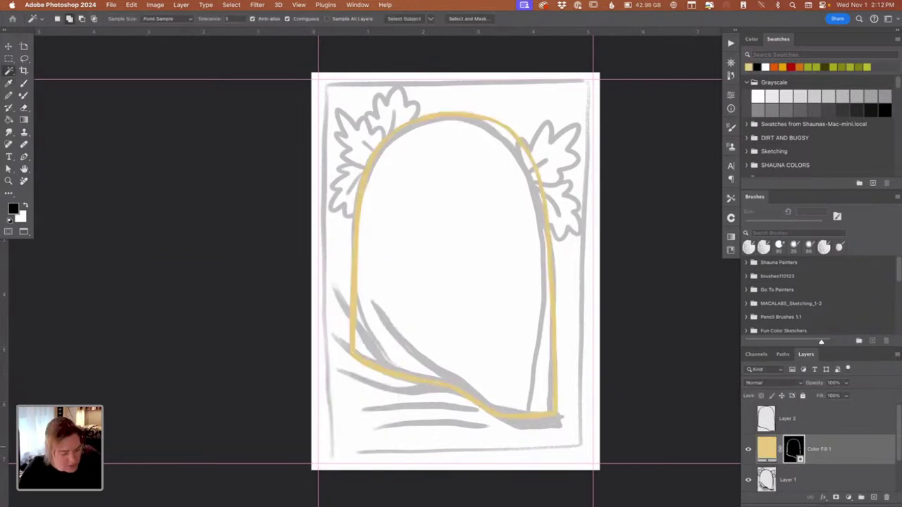
Step: Invert the gold fill layer's mask and try selecting the area outside the arch with the Magic Wand
{"action": "key", "text": "super+i"}
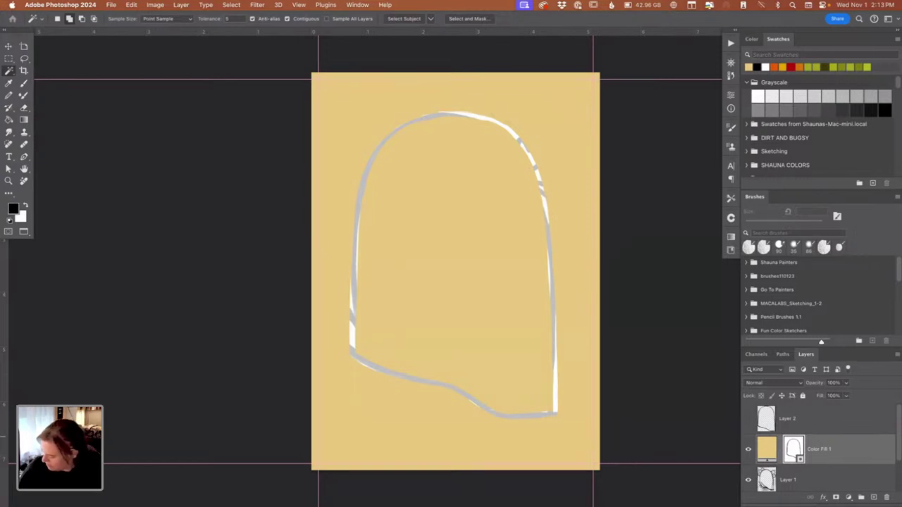
{"action": "left_click", "coordinate": [578, 300]}
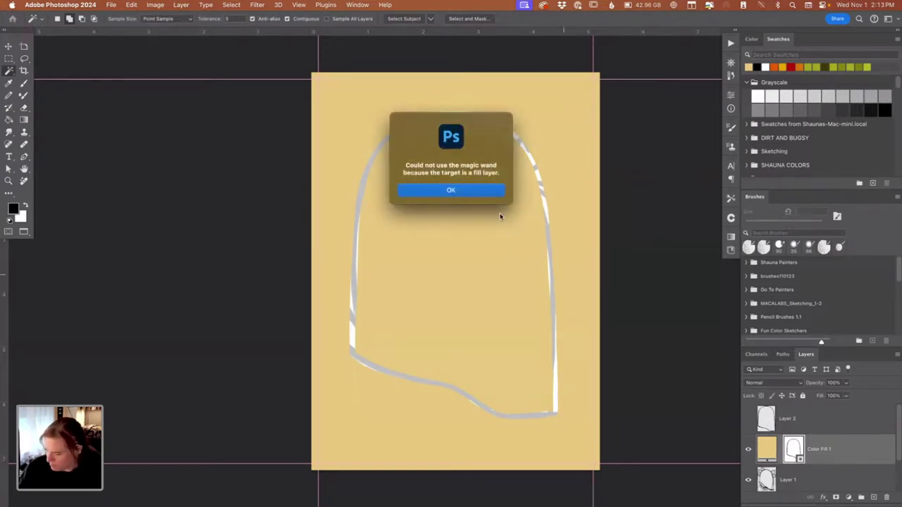
{"action": "left_click", "coordinate": [496, 190]}
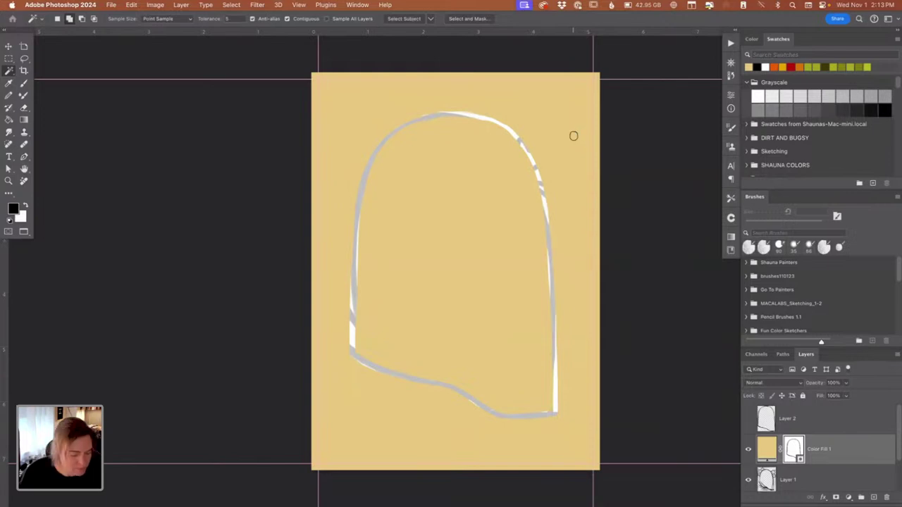
Step: Try to mask out the gold outside the arch's right side with a large black brush
{"action": "key", "text": "b"}
{"action": "key", "text": "bracketright"}
{"action": "key", "text": "bracketright"}
{"action": "key", "text": "bracketright"}
{"action": "key", "text": "bracketright"}
{"action": "key", "text": "bracketright"}
{"action": "key", "text": "bracketright"}
{"action": "key", "text": "bracketright"}
{"action": "key", "text": "bracketright"}
{"action": "key", "text": "bracketright"}
{"action": "key", "text": "bracketright"}
{"action": "mouse_move", "coordinate": [537, 129]}
{"action": "left_mouse_down"}
{"action": "mouse_move", "coordinate": [545, 158]}
{"action": "mouse_move", "coordinate": [554, 152]}
{"action": "mouse_move", "coordinate": [561, 93]}
{"action": "mouse_move", "coordinate": [585, 83]}
{"action": "mouse_move", "coordinate": [586, 219]}
{"action": "mouse_move", "coordinate": [572, 180]}
{"action": "mouse_move", "coordinate": [539, 161]}
{"action": "mouse_move", "coordinate": [554, 199]}
{"action": "mouse_move", "coordinate": [545, 157]}
{"action": "mouse_move", "coordinate": [559, 196]}
{"action": "mouse_move", "coordinate": [570, 146]}
{"action": "mouse_move", "coordinate": [576, 227]}
{"action": "mouse_move", "coordinate": [580, 204]}
{"action": "mouse_move", "coordinate": [575, 170]}
{"action": "mouse_move", "coordinate": [552, 198]}
{"action": "mouse_move", "coordinate": [548, 170]}
{"action": "mouse_move", "coordinate": [560, 231]}
{"action": "mouse_move", "coordinate": [547, 161]}
{"action": "mouse_move", "coordinate": [566, 260]}
{"action": "mouse_move", "coordinate": [551, 184]}
{"action": "mouse_move", "coordinate": [573, 425]}
{"action": "mouse_move", "coordinate": [571, 214]}
{"action": "mouse_move", "coordinate": [574, 319]}
{"action": "left_mouse_up"}
{"action": "key", "text": "bracketleft"}
{"action": "key", "text": "bracketleft"}
{"action": "key", "text": "bracketleft"}
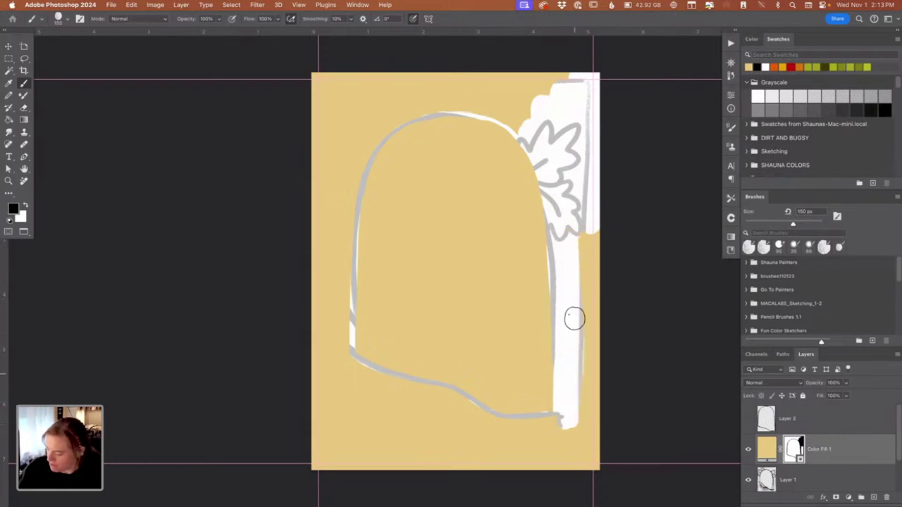
Step: Undo all the mask strokes painted outside the arch
{"action": "key", "text": "super+z"}
{"action": "key", "text": "super+z"}
{"action": "key", "text": "super+z"}
{"action": "key", "text": "super+z"}
{"action": "key", "text": "super+z"}
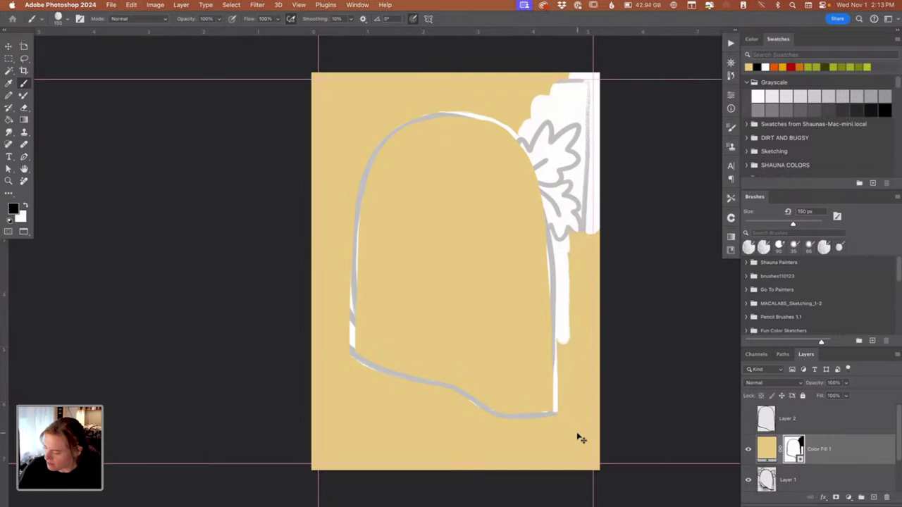
{"action": "key", "text": "super+z"}
{"action": "key", "text": "super+z"}
{"action": "key", "text": "super+z"}
{"action": "key", "text": "super+z"}
{"action": "key", "text": "super+z"}
{"action": "key", "text": "super+z"}
{"action": "key", "text": "super+z"}
{"action": "key", "text": "super+z"}
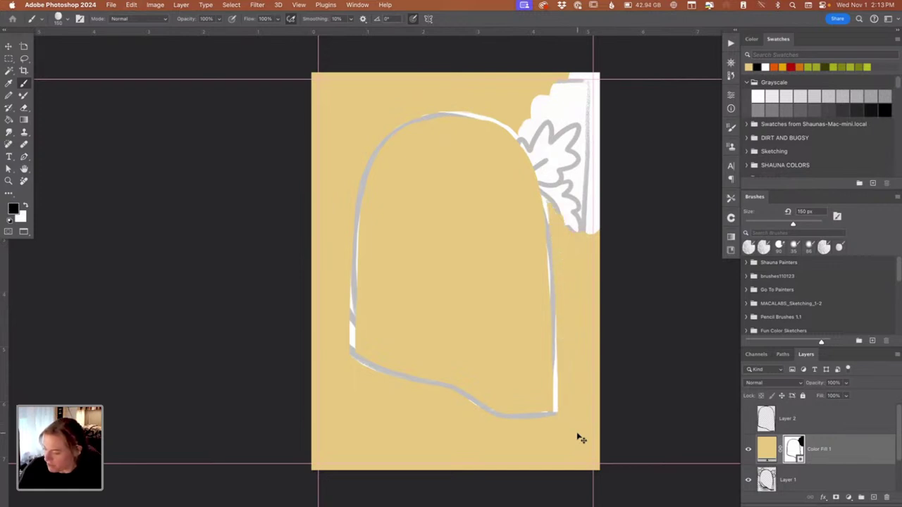
{"action": "key", "text": "super+z"}
{"action": "key", "text": "super+z"}
{"action": "key", "text": "super+z"}
{"action": "key", "text": "super+z"}
{"action": "key", "text": "super+z"}
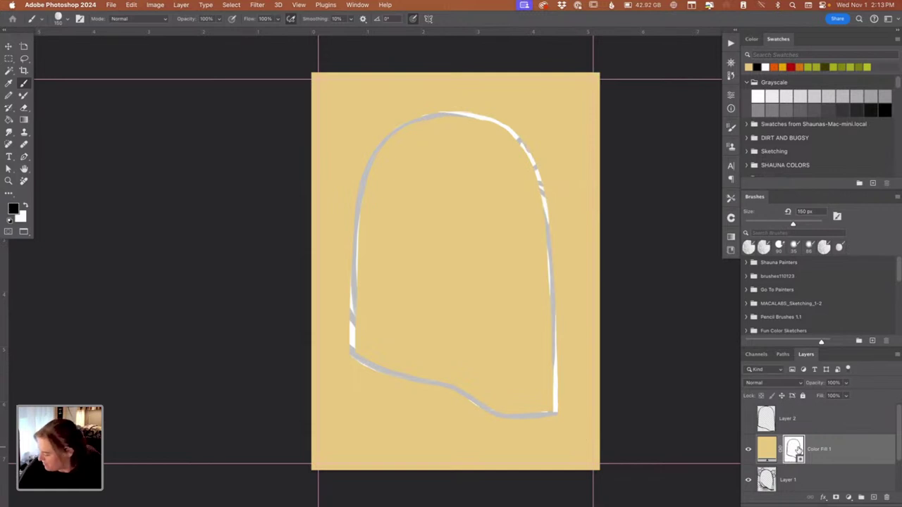
Step: Paint black on the fill layer's mask along the inside of the arch's left side and top with the 150 px brush
{"action": "mouse_move", "coordinate": [436, 125]}
{"action": "left_mouse_down"}
{"action": "mouse_move", "coordinate": [387, 197]}
{"action": "mouse_move", "coordinate": [386, 215]}
{"action": "left_mouse_up"}
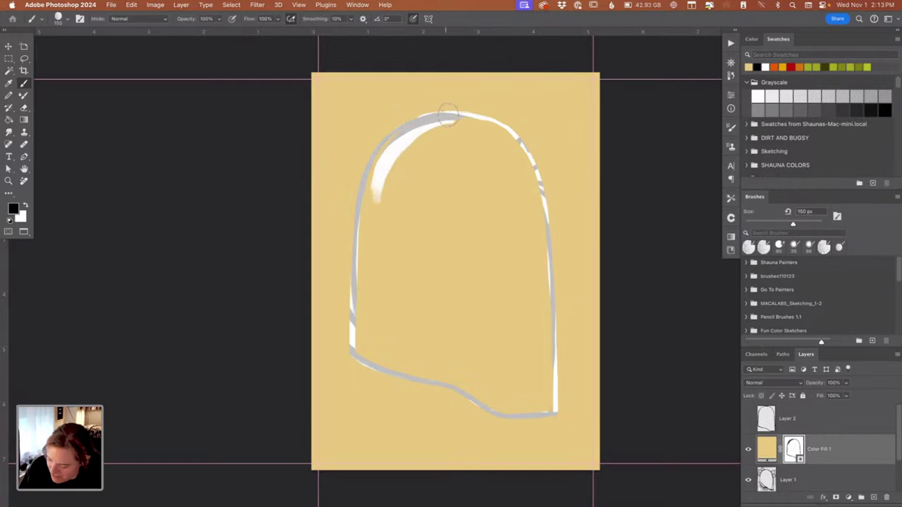
{"action": "mouse_move", "coordinate": [390, 144]}
{"action": "left_mouse_down"}
{"action": "mouse_move", "coordinate": [368, 173]}
{"action": "mouse_move", "coordinate": [355, 306]}
{"action": "mouse_move", "coordinate": [359, 349]}
{"action": "mouse_move", "coordinate": [420, 368]}
{"action": "mouse_move", "coordinate": [373, 344]}
{"action": "mouse_move", "coordinate": [378, 182]}
{"action": "mouse_move", "coordinate": [372, 259]}
{"action": "mouse_move", "coordinate": [466, 116]}
{"action": "left_mouse_up"}
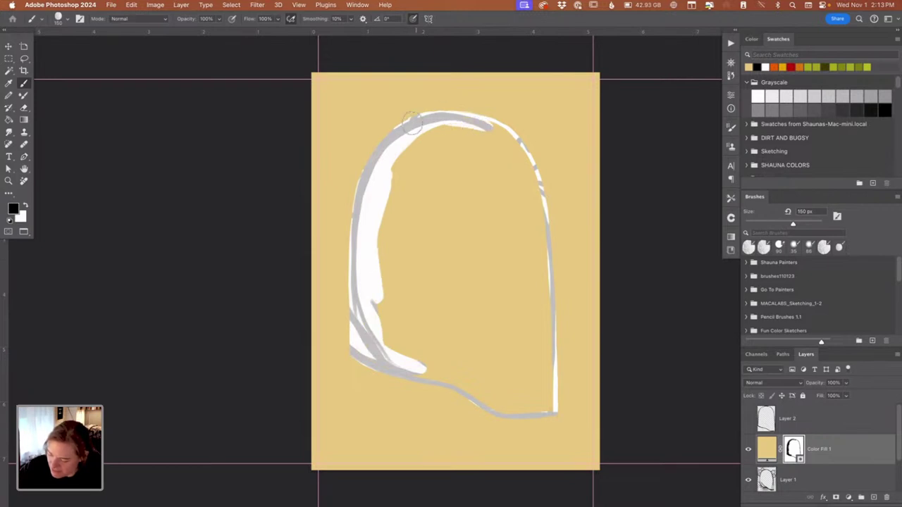
{"action": "left_click_drag", "start_coordinate": [411, 122], "coordinate": [454, 113]}
{"action": "key", "text": "super+z"}
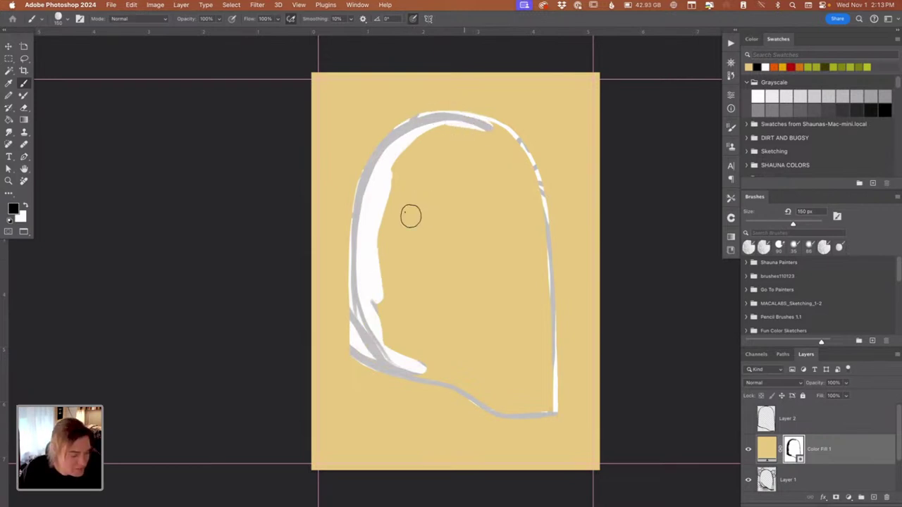
Step: Mask out the gold along the arch's upper right curve with an 80 px black brush
{"action": "key", "text": "r"}
{"action": "left_click_drag", "start_coordinate": [388, 204], "coordinate": [411, 277]}
{"action": "key", "text": "b"}
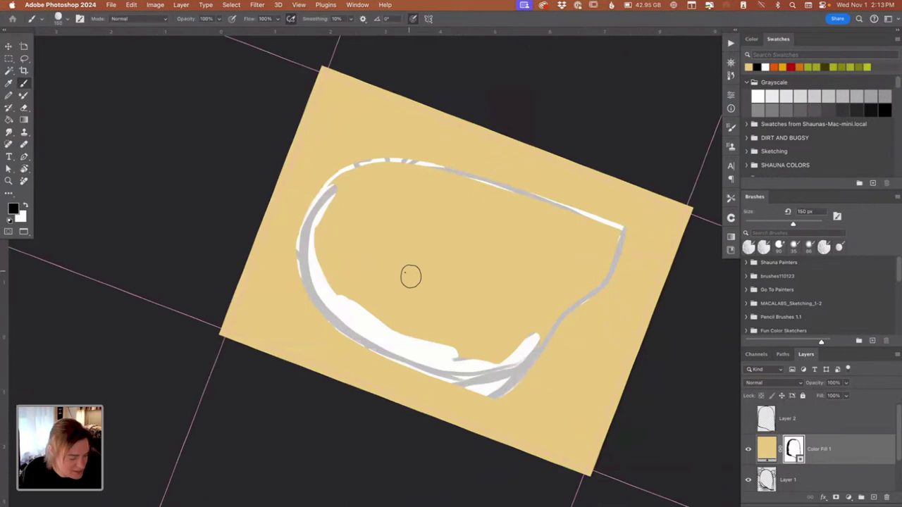
{"action": "key", "text": "bracketleft"}
{"action": "key", "text": "bracketleft"}
{"action": "key", "text": "bracketleft"}
{"action": "key", "text": "bracketleft"}
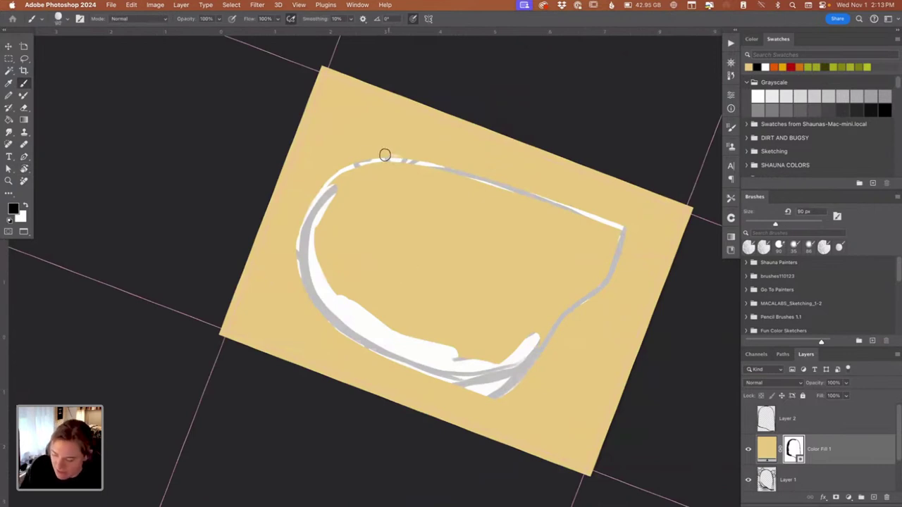
{"action": "mouse_move", "coordinate": [384, 155]}
{"action": "left_mouse_down"}
{"action": "mouse_move", "coordinate": [333, 174]}
{"action": "mouse_move", "coordinate": [301, 232]}
{"action": "left_mouse_up"}
{"action": "mouse_move", "coordinate": [339, 176]}
{"action": "left_mouse_down"}
{"action": "mouse_move", "coordinate": [309, 212]}
{"action": "mouse_move", "coordinate": [305, 265]}
{"action": "mouse_move", "coordinate": [310, 218]}
{"action": "mouse_move", "coordinate": [335, 287]}
{"action": "mouse_move", "coordinate": [370, 311]}
{"action": "mouse_move", "coordinate": [327, 232]}
{"action": "mouse_move", "coordinate": [329, 206]}
{"action": "mouse_move", "coordinate": [329, 231]}
{"action": "mouse_move", "coordinate": [367, 233]}
{"action": "mouse_move", "coordinate": [372, 273]}
{"action": "left_mouse_up"}
Step: Mask out the gold along the arch's straight right side down to its lower right corner, smoothing and widening the edge
{"action": "key", "text": "r"}
{"action": "mouse_move", "coordinate": [380, 317]}
{"action": "left_mouse_down"}
{"action": "mouse_move", "coordinate": [399, 337]}
{"action": "mouse_move", "coordinate": [411, 313]}
{"action": "left_mouse_up"}
{"action": "left_click_drag", "start_coordinate": [475, 103], "coordinate": [415, 185]}
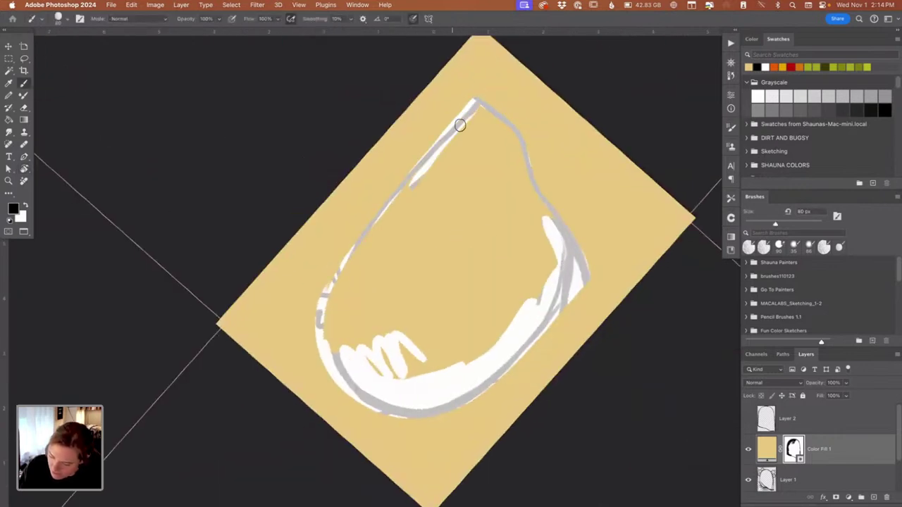
{"action": "left_click_drag", "start_coordinate": [460, 125], "coordinate": [353, 267]}
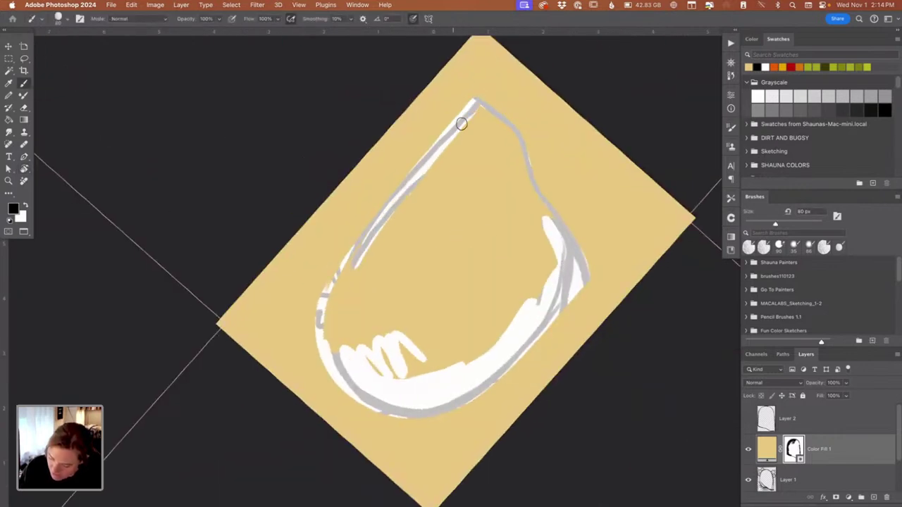
{"action": "mouse_move", "coordinate": [461, 123]}
{"action": "left_mouse_down"}
{"action": "mouse_move", "coordinate": [320, 335]}
{"action": "mouse_move", "coordinate": [336, 281]}
{"action": "mouse_move", "coordinate": [321, 329]}
{"action": "left_mouse_up"}
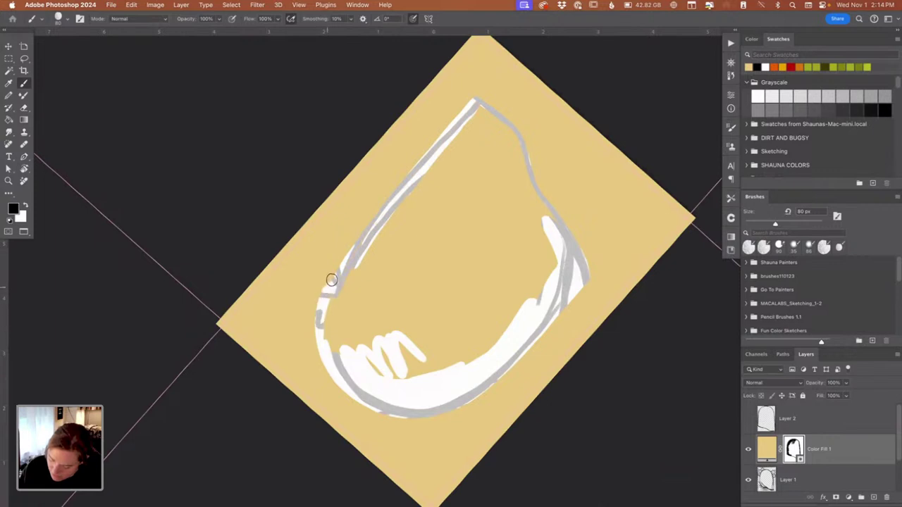
{"action": "left_click_drag", "start_coordinate": [331, 280], "coordinate": [364, 235]}
{"action": "mouse_move", "coordinate": [475, 100]}
{"action": "left_mouse_down"}
{"action": "mouse_move", "coordinate": [399, 182]}
{"action": "mouse_move", "coordinate": [351, 252]}
{"action": "left_mouse_up"}
{"action": "mouse_move", "coordinate": [324, 303]}
{"action": "left_mouse_down"}
{"action": "mouse_move", "coordinate": [350, 248]}
{"action": "mouse_move", "coordinate": [442, 143]}
{"action": "mouse_move", "coordinate": [392, 192]}
{"action": "mouse_move", "coordinate": [340, 272]}
{"action": "mouse_move", "coordinate": [354, 265]}
{"action": "mouse_move", "coordinate": [327, 312]}
{"action": "mouse_move", "coordinate": [337, 360]}
{"action": "mouse_move", "coordinate": [369, 340]}
{"action": "mouse_move", "coordinate": [379, 300]}
{"action": "mouse_move", "coordinate": [400, 314]}
{"action": "mouse_move", "coordinate": [426, 264]}
{"action": "left_mouse_up"}
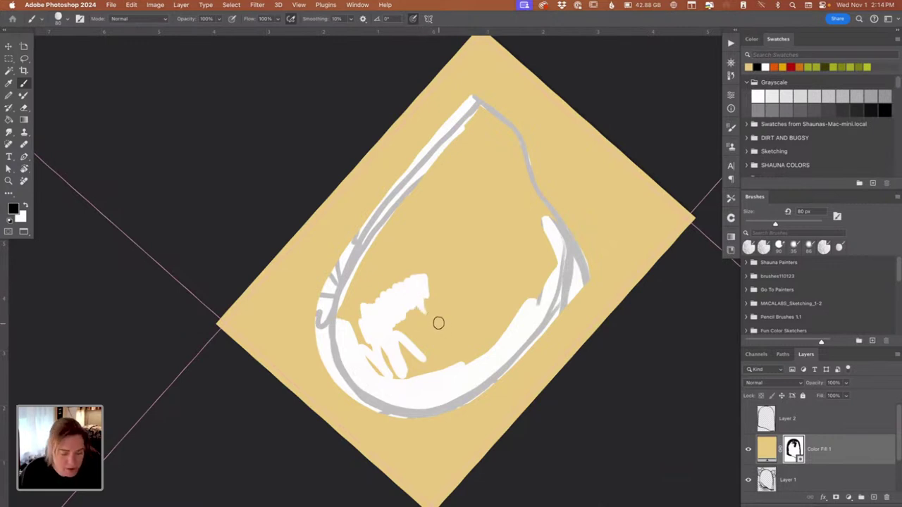
Step: Mask out all remaining gold inside the arch with a 175 px black brush
{"action": "key", "text": "bracketright"}
{"action": "key", "text": "bracketright"}
{"action": "key", "text": "bracketright"}
{"action": "key", "text": "bracketright"}
{"action": "key", "text": "bracketright"}
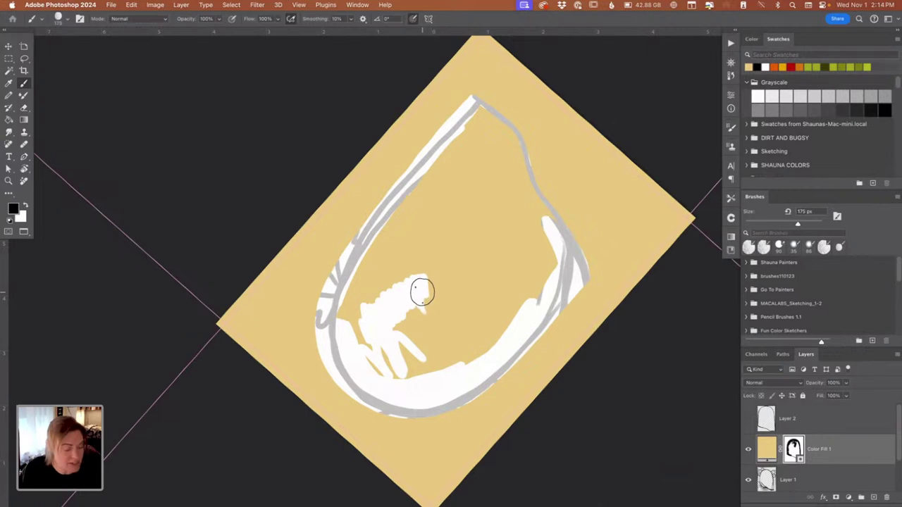
{"action": "key", "text": "Escape"}
{"action": "mouse_move", "coordinate": [505, 201]}
{"action": "left_mouse_down"}
{"action": "mouse_move", "coordinate": [507, 149]}
{"action": "mouse_move", "coordinate": [517, 198]}
{"action": "mouse_move", "coordinate": [518, 169]}
{"action": "mouse_move", "coordinate": [501, 192]}
{"action": "mouse_move", "coordinate": [475, 148]}
{"action": "mouse_move", "coordinate": [442, 194]}
{"action": "mouse_move", "coordinate": [461, 146]}
{"action": "mouse_move", "coordinate": [442, 149]}
{"action": "mouse_move", "coordinate": [398, 203]}
{"action": "mouse_move", "coordinate": [381, 276]}
{"action": "mouse_move", "coordinate": [393, 354]}
{"action": "mouse_move", "coordinate": [427, 374]}
{"action": "mouse_move", "coordinate": [415, 373]}
{"action": "mouse_move", "coordinate": [443, 367]}
{"action": "mouse_move", "coordinate": [367, 304]}
{"action": "mouse_move", "coordinate": [419, 353]}
{"action": "mouse_move", "coordinate": [400, 318]}
{"action": "mouse_move", "coordinate": [431, 154]}
{"action": "mouse_move", "coordinate": [423, 187]}
{"action": "mouse_move", "coordinate": [448, 167]}
{"action": "mouse_move", "coordinate": [436, 172]}
{"action": "mouse_move", "coordinate": [446, 190]}
{"action": "mouse_move", "coordinate": [433, 224]}
{"action": "mouse_move", "coordinate": [466, 192]}
{"action": "mouse_move", "coordinate": [466, 184]}
{"action": "mouse_move", "coordinate": [438, 280]}
{"action": "mouse_move", "coordinate": [443, 238]}
{"action": "mouse_move", "coordinate": [427, 262]}
{"action": "mouse_move", "coordinate": [431, 241]}
{"action": "mouse_move", "coordinate": [396, 316]}
{"action": "mouse_move", "coordinate": [395, 264]}
{"action": "mouse_move", "coordinate": [423, 225]}
{"action": "mouse_move", "coordinate": [415, 317]}
{"action": "left_mouse_up"}
{"action": "mouse_move", "coordinate": [489, 224]}
{"action": "left_mouse_down"}
{"action": "mouse_move", "coordinate": [503, 253]}
{"action": "mouse_move", "coordinate": [512, 241]}
{"action": "mouse_move", "coordinate": [508, 269]}
{"action": "mouse_move", "coordinate": [514, 225]}
{"action": "mouse_move", "coordinate": [520, 320]}
{"action": "mouse_move", "coordinate": [534, 236]}
{"action": "mouse_move", "coordinate": [543, 392]}
{"action": "mouse_move", "coordinate": [444, 366]}
{"action": "mouse_move", "coordinate": [423, 372]}
{"action": "mouse_move", "coordinate": [511, 410]}
{"action": "mouse_move", "coordinate": [488, 390]}
{"action": "mouse_move", "coordinate": [527, 407]}
{"action": "mouse_move", "coordinate": [540, 402]}
{"action": "mouse_move", "coordinate": [456, 358]}
{"action": "mouse_move", "coordinate": [444, 362]}
{"action": "mouse_move", "coordinate": [515, 407]}
{"action": "left_mouse_up"}
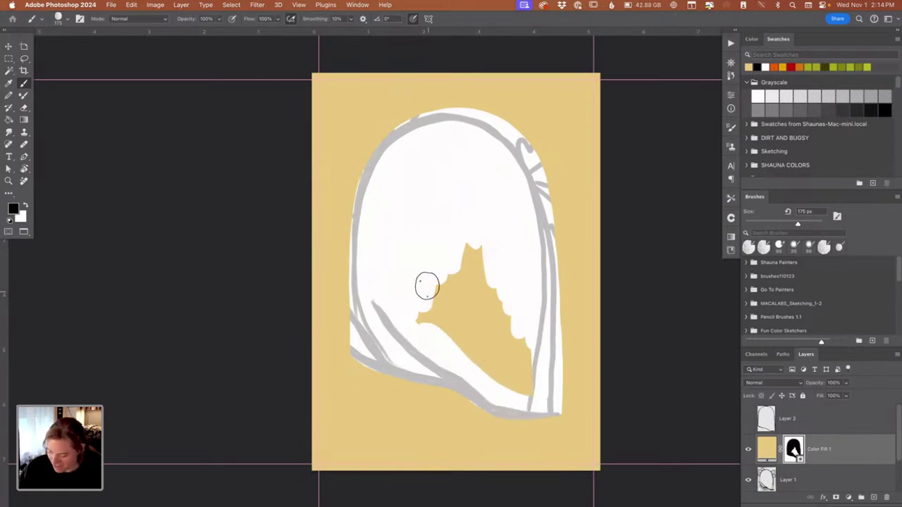
{"action": "mouse_move", "coordinate": [426, 285]}
{"action": "left_mouse_down"}
{"action": "mouse_move", "coordinate": [423, 323]}
{"action": "mouse_move", "coordinate": [430, 294]}
{"action": "mouse_move", "coordinate": [482, 271]}
{"action": "mouse_move", "coordinate": [468, 276]}
{"action": "mouse_move", "coordinate": [476, 242]}
{"action": "mouse_move", "coordinate": [446, 284]}
{"action": "mouse_move", "coordinate": [434, 328]}
{"action": "mouse_move", "coordinate": [457, 315]}
{"action": "mouse_move", "coordinate": [457, 328]}
{"action": "mouse_move", "coordinate": [466, 279]}
{"action": "mouse_move", "coordinate": [458, 320]}
{"action": "mouse_move", "coordinate": [458, 298]}
{"action": "mouse_move", "coordinate": [467, 295]}
{"action": "mouse_move", "coordinate": [485, 349]}
{"action": "mouse_move", "coordinate": [475, 329]}
{"action": "mouse_move", "coordinate": [481, 305]}
{"action": "mouse_move", "coordinate": [503, 362]}
{"action": "mouse_move", "coordinate": [486, 279]}
{"action": "mouse_move", "coordinate": [510, 355]}
{"action": "mouse_move", "coordinate": [499, 293]}
{"action": "mouse_move", "coordinate": [531, 354]}
{"action": "mouse_move", "coordinate": [537, 390]}
{"action": "mouse_move", "coordinate": [503, 379]}
{"action": "mouse_move", "coordinate": [455, 338]}
{"action": "mouse_move", "coordinate": [525, 384]}
{"action": "mouse_move", "coordinate": [516, 360]}
{"action": "left_mouse_up"}
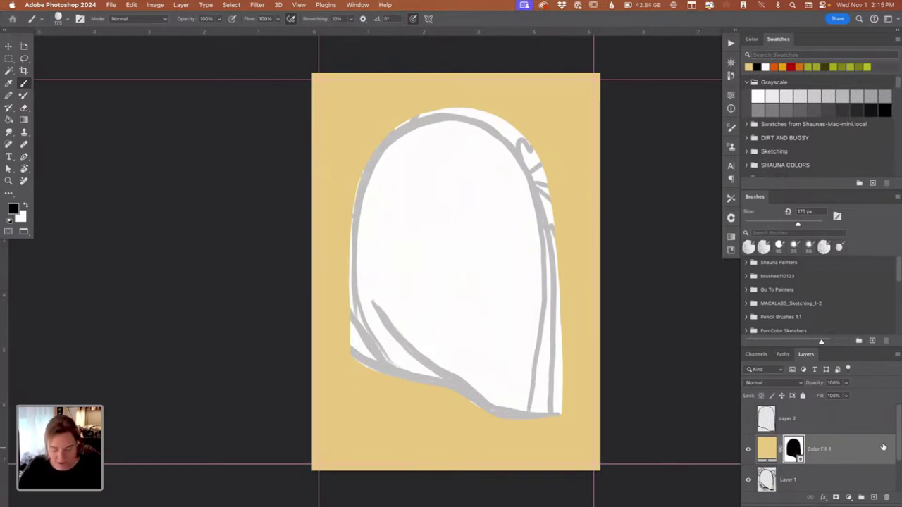
Step: Move the gold fill layer below the sketch layer, Layer 1, and hide the sketch
{"action": "left_click_drag", "start_coordinate": [899, 432], "coordinate": [896, 456]}
{"action": "left_click_drag", "start_coordinate": [875, 423], "coordinate": [867, 453]}
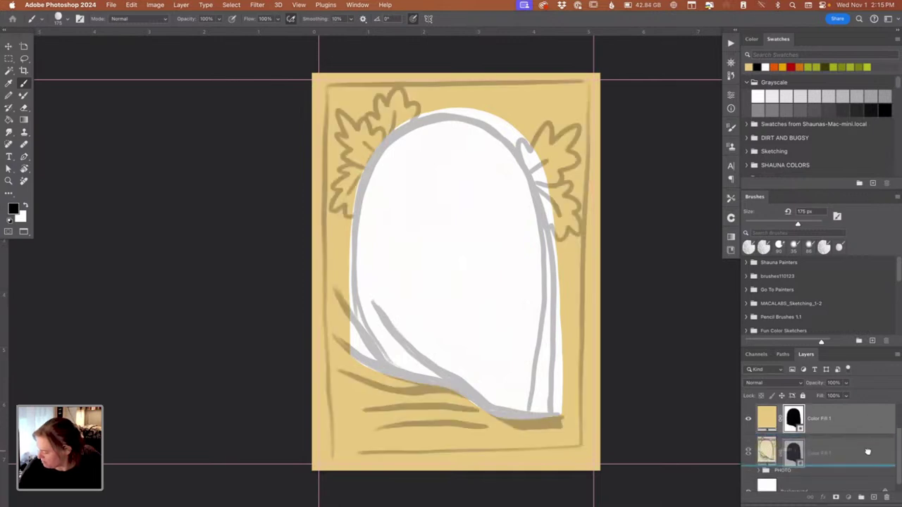
{"action": "left_click", "coordinate": [867, 421]}
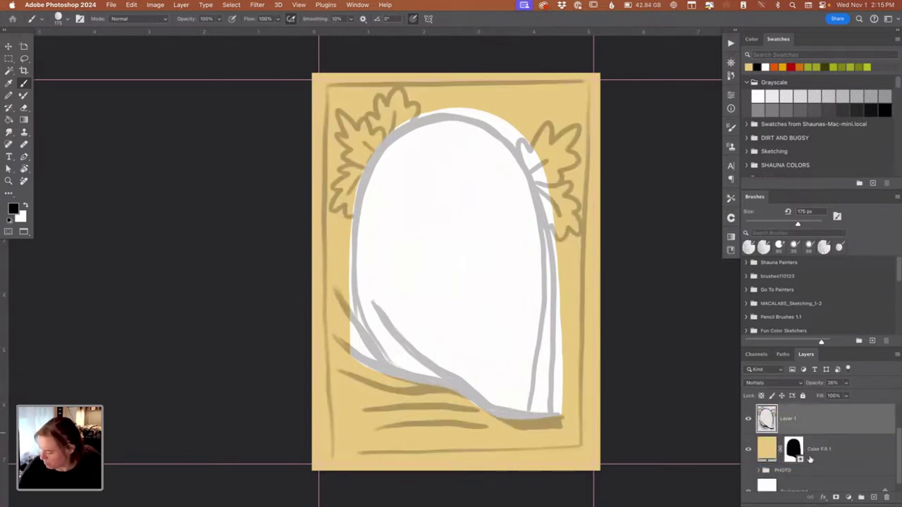
{"action": "left_click", "coordinate": [749, 419]}
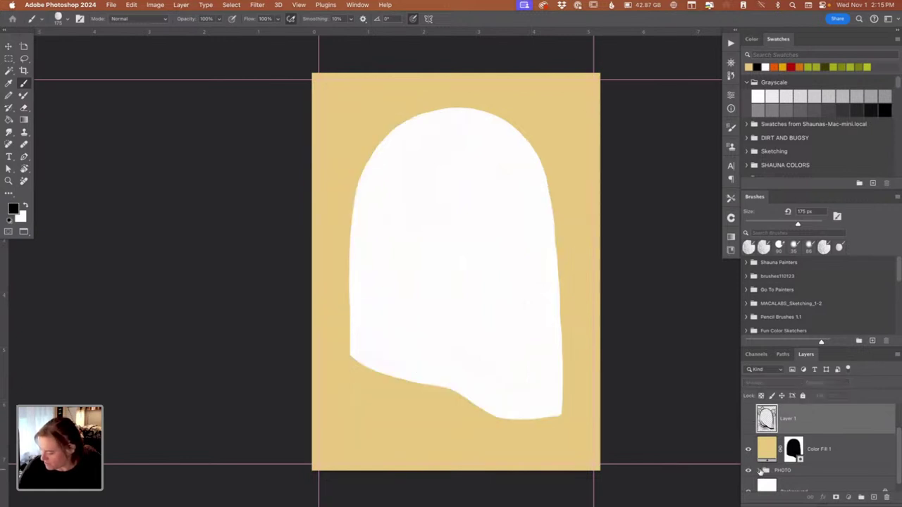
Step: Expand the PHOTO group and preview the Happy family photo inside the arch, hiding it again
{"action": "left_click", "coordinate": [760, 470]}
{"action": "left_click_drag", "start_coordinate": [895, 427], "coordinate": [896, 441]}
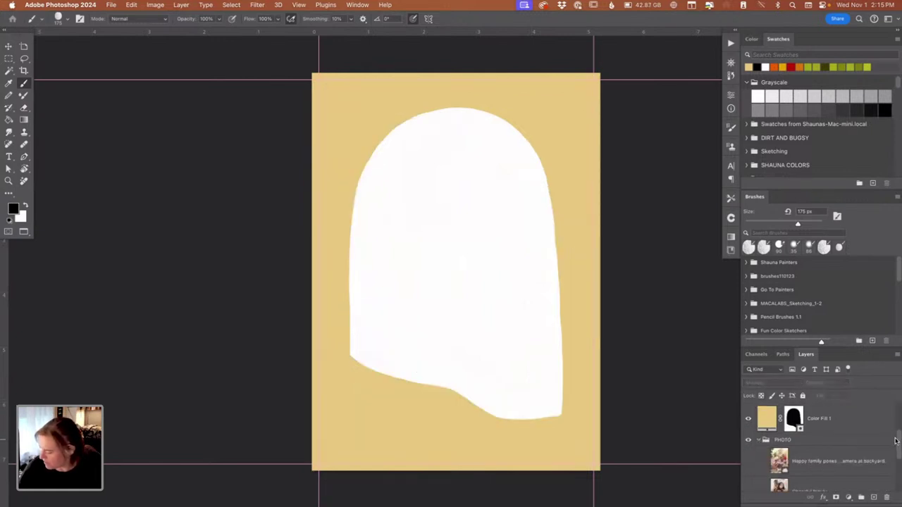
{"action": "left_click", "coordinate": [749, 462]}
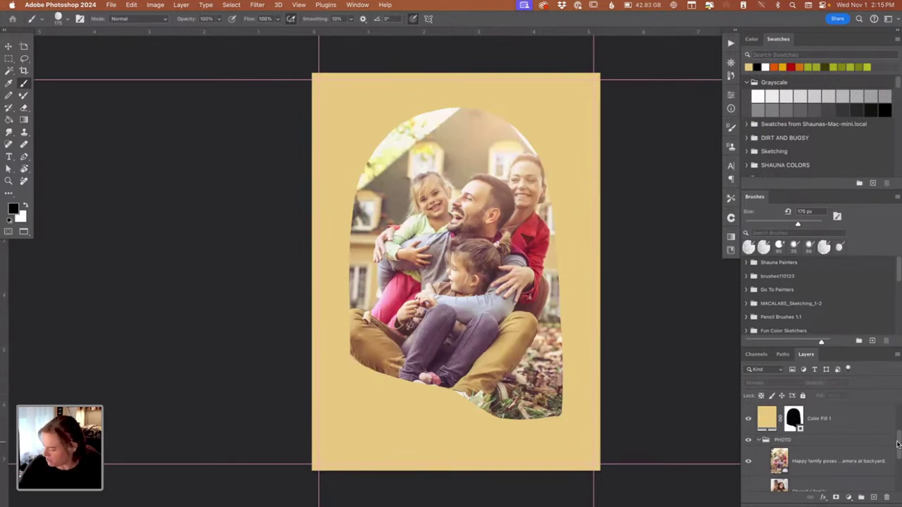
{"action": "left_click_drag", "start_coordinate": [897, 444], "coordinate": [897, 450]}
{"action": "left_click", "coordinate": [747, 431]}
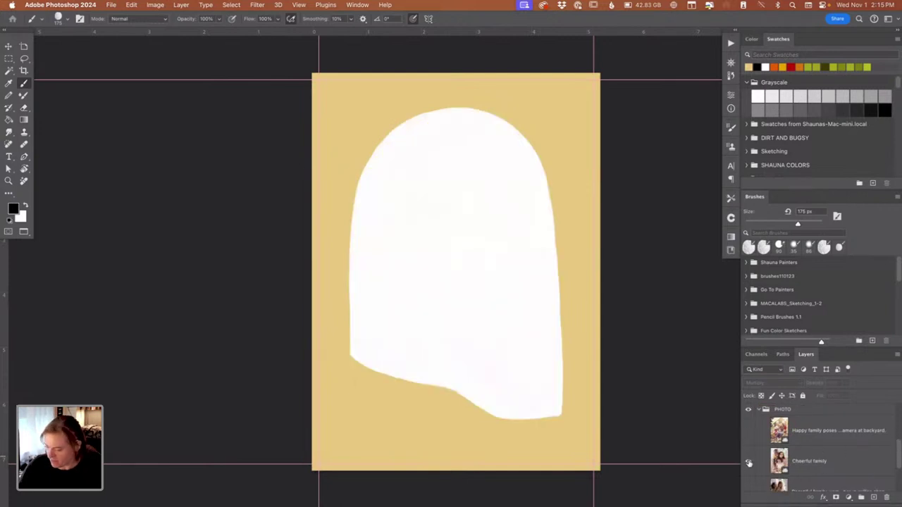
Step: Preview the Cheerful family photo inside the arch, and swap it for the coffee shop photo of two women
{"action": "left_click", "coordinate": [748, 462]}
{"action": "key", "text": "v"}
{"action": "left_click_drag", "start_coordinate": [551, 376], "coordinate": [587, 408]}
{"action": "scroll", "coordinate": [752, 465], "scroll_direction": "down", "scroll_amount": 1}
{"action": "left_click", "coordinate": [748, 447]}
{"action": "left_click", "coordinate": [749, 477]}
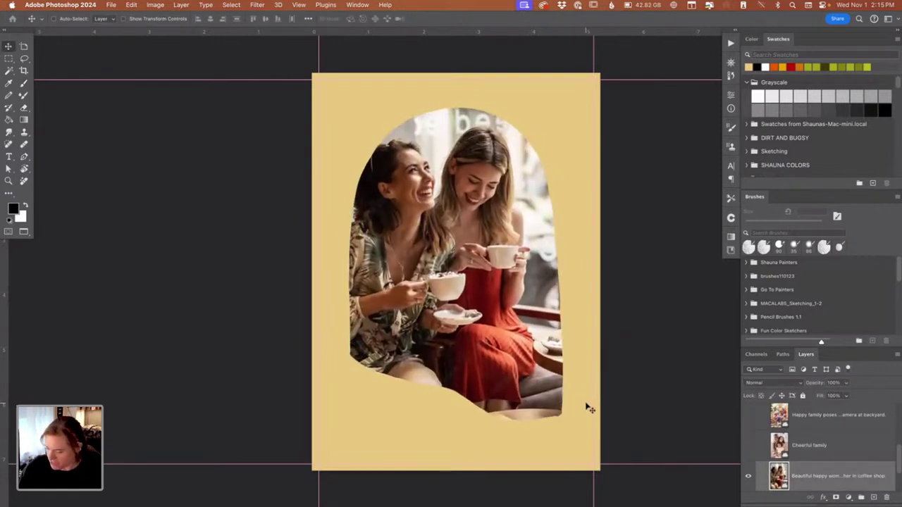
Step: Hide the coffee shop photo so the dog photo fills the arch, and collapse the PHOTO group
{"action": "scroll", "coordinate": [898, 455], "scroll_direction": "down", "scroll_amount": 2}
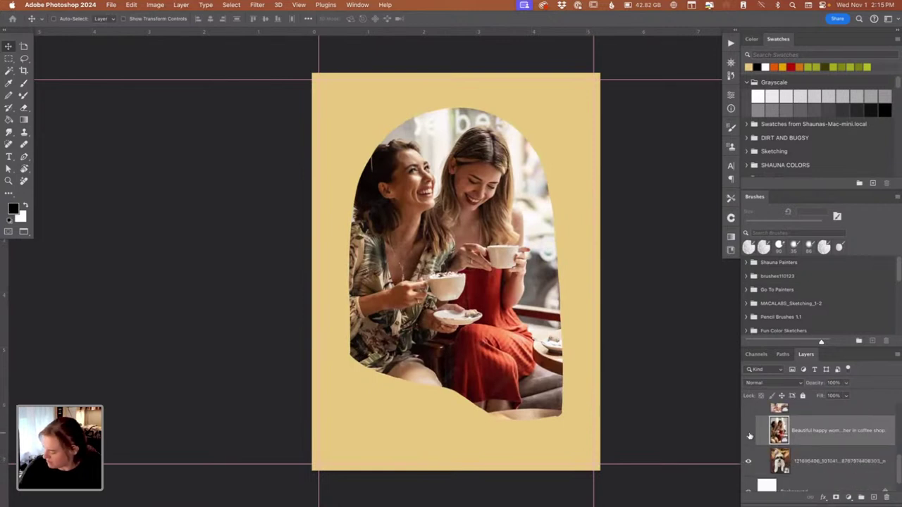
{"action": "left_click", "coordinate": [749, 433]}
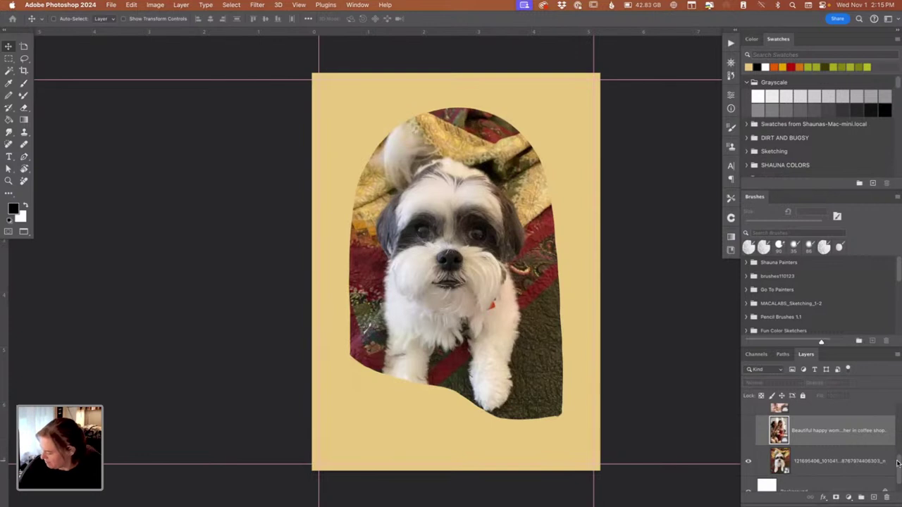
{"action": "scroll", "coordinate": [895, 457], "scroll_direction": "up", "scroll_amount": 4}
{"action": "left_click", "coordinate": [759, 440]}
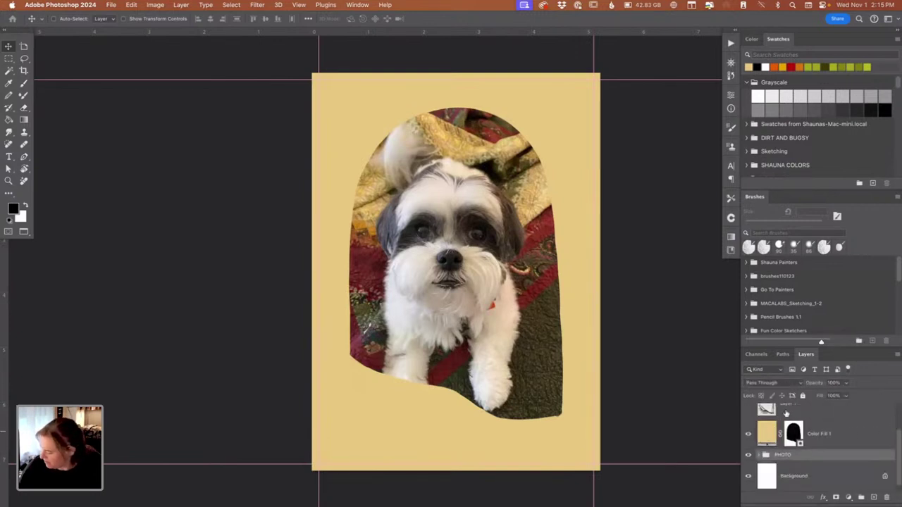
Step: Show the sketch layer again and change the Color Fill 1 background color to white (ffffff)
{"action": "left_click", "coordinate": [749, 408]}
{"action": "double_click", "coordinate": [769, 430]}
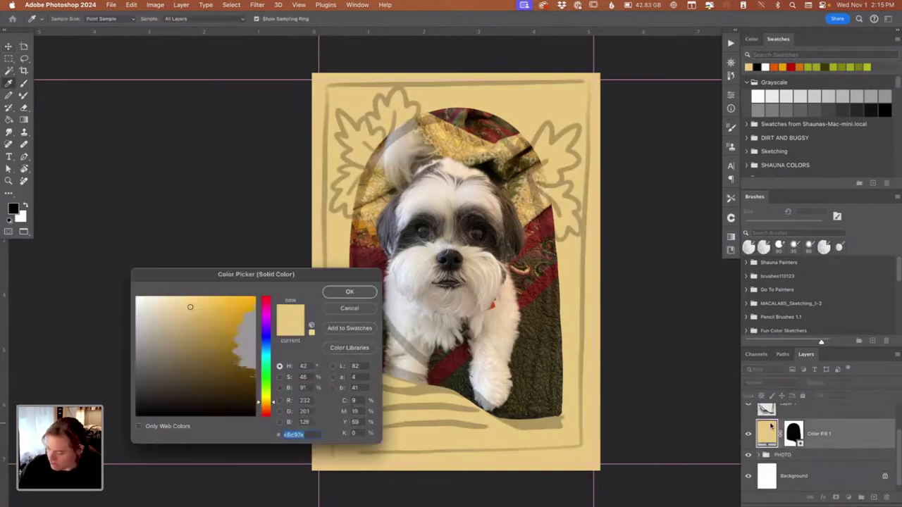
{"action": "left_click_drag", "start_coordinate": [146, 299], "coordinate": [130, 289]}
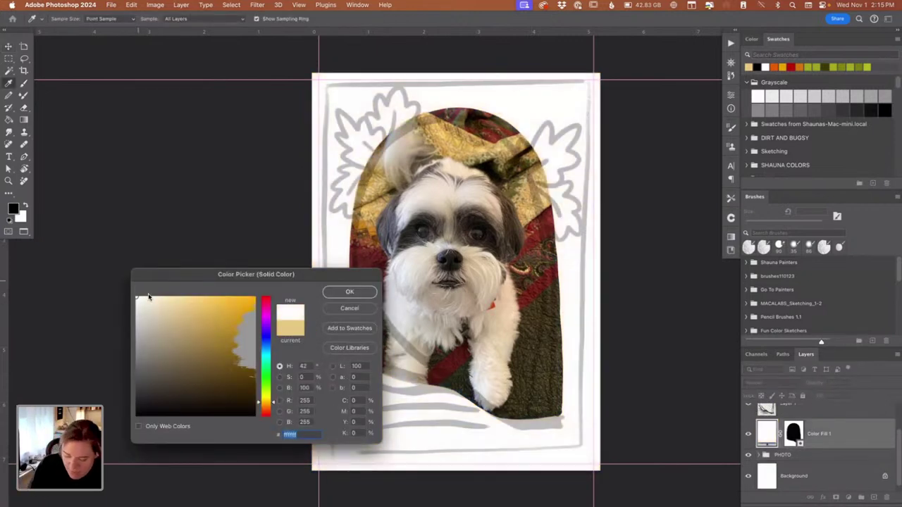
{"action": "left_click", "coordinate": [348, 292]}
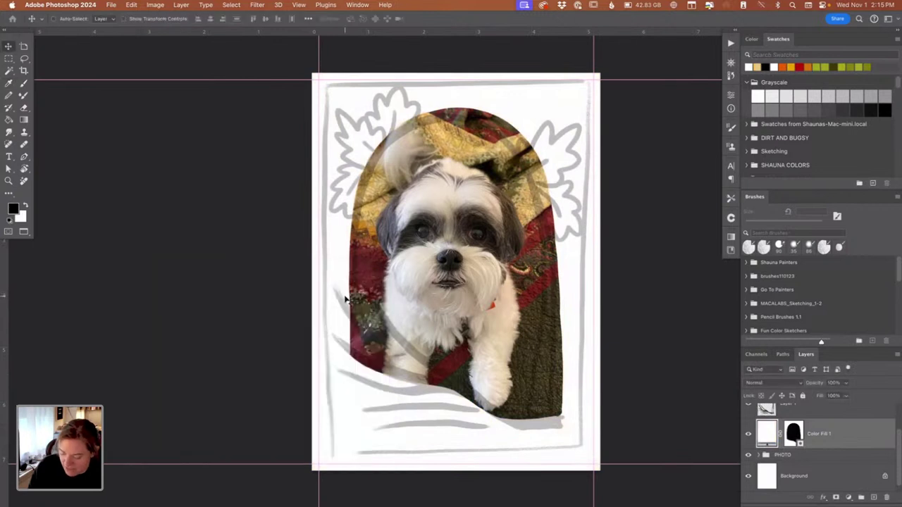
Step: Add a new empty layer directly above the Layer 1 sketch and set the black brush to 60 px
{"action": "left_click", "coordinate": [891, 413]}
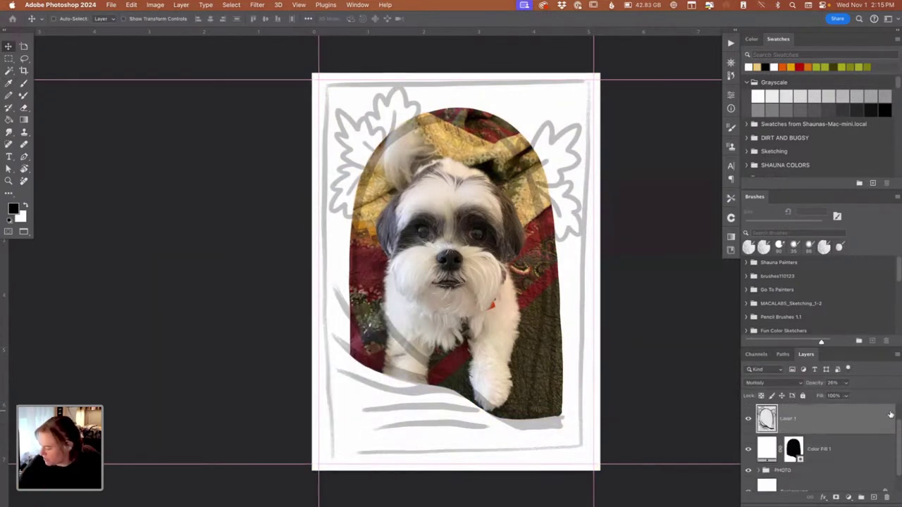
{"action": "left_click_drag", "start_coordinate": [893, 435], "coordinate": [896, 421]}
{"action": "left_click", "coordinate": [873, 498]}
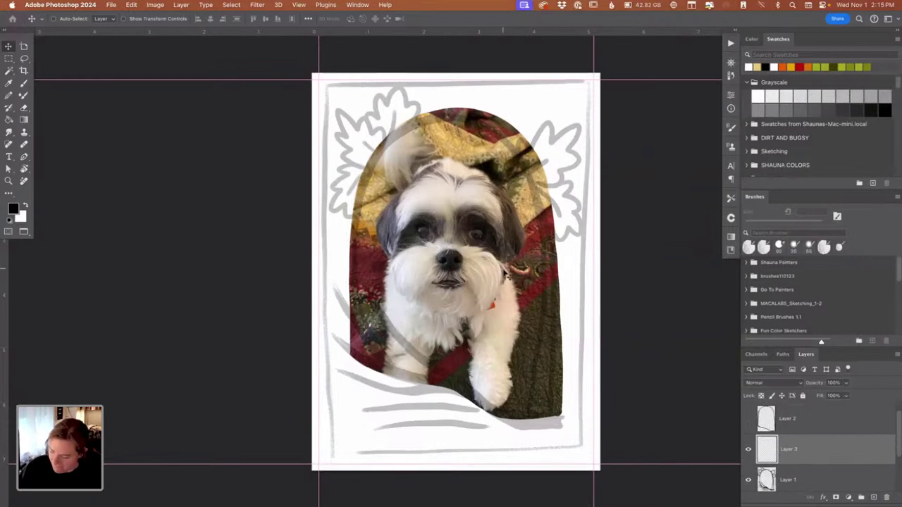
{"action": "key", "text": "b"}
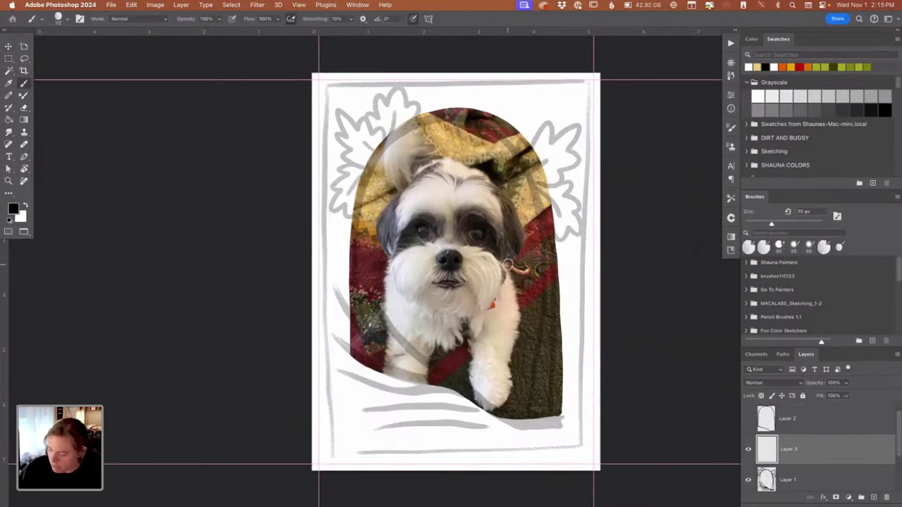
{"action": "key", "text": "bracketright"}
{"action": "key", "text": "bracketright"}
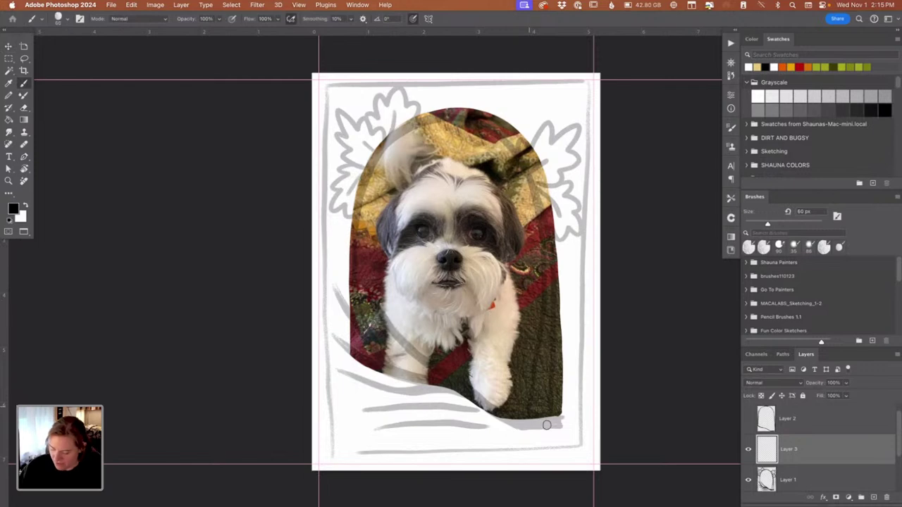
Step: Rotate the canvas for drawing, fade the Layer 1 sketch to about 8% opacity, and make the new Layer 3 active
{"action": "key", "text": "r"}
{"action": "left_click_drag", "start_coordinate": [451, 421], "coordinate": [349, 370]}
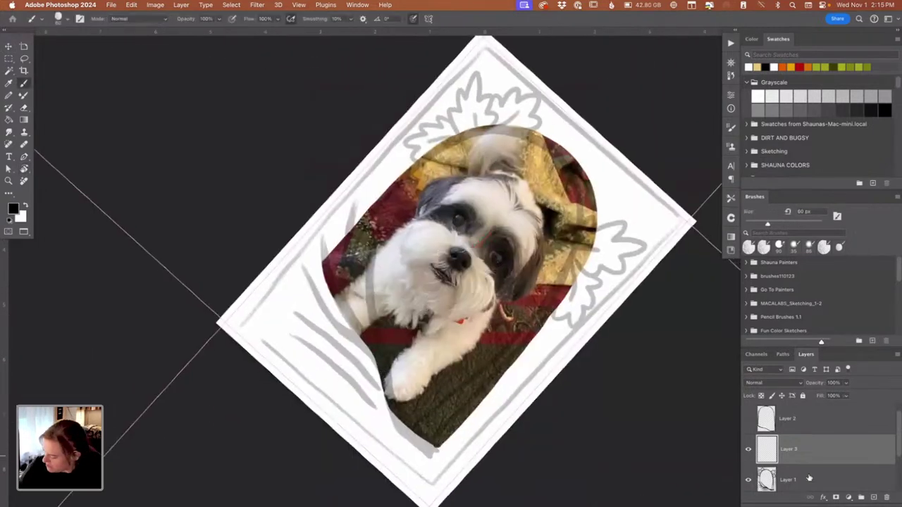
{"action": "left_click", "coordinate": [810, 480]}
{"action": "left_click_drag", "start_coordinate": [814, 384], "coordinate": [816, 386]}
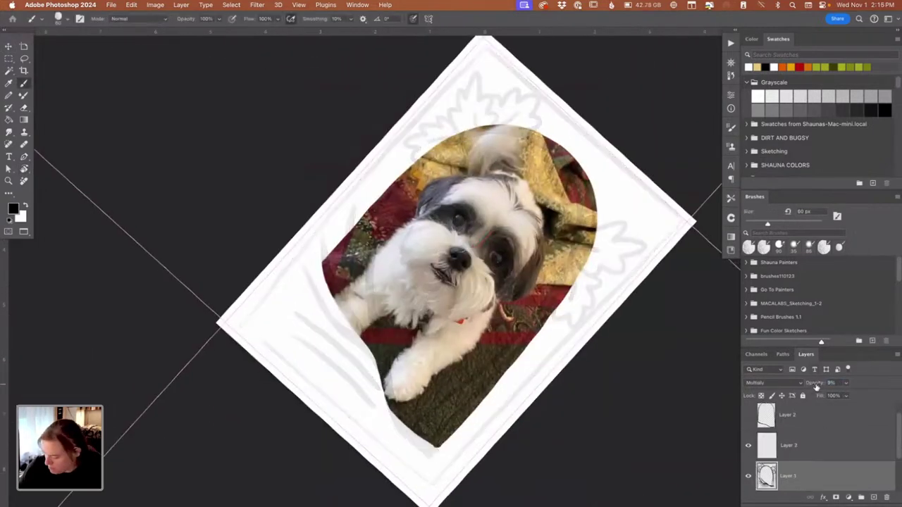
{"action": "left_click", "coordinate": [793, 427]}
{"action": "left_click_drag", "start_coordinate": [390, 343], "coordinate": [433, 283]}
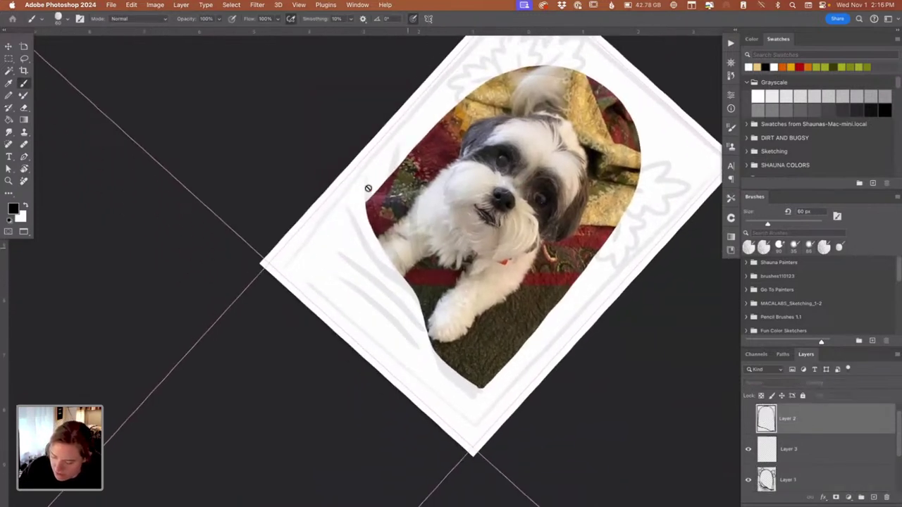
{"action": "left_click", "coordinate": [799, 449]}
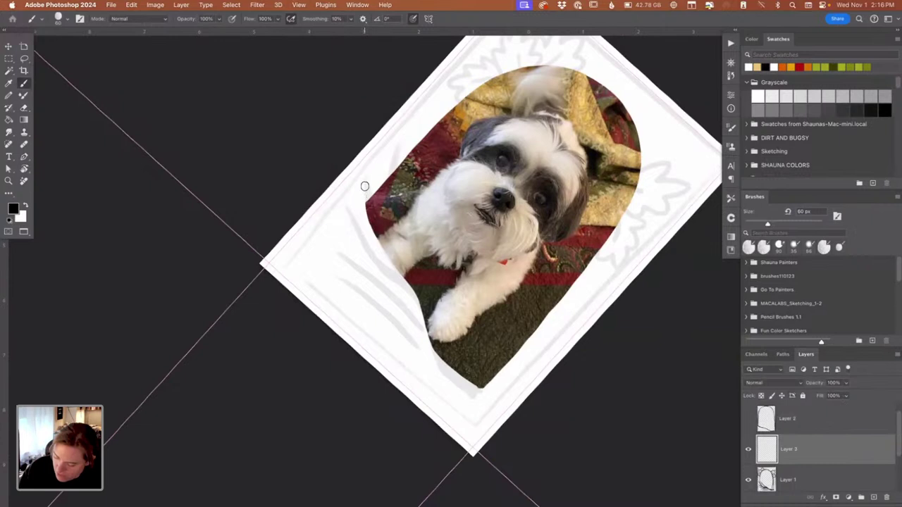
Step: Outline a tapered black band on Layer 3 along the arch's wavy lower edge, closing it with a blunt end at the corner
{"action": "left_click_drag", "start_coordinate": [365, 186], "coordinate": [374, 248]}
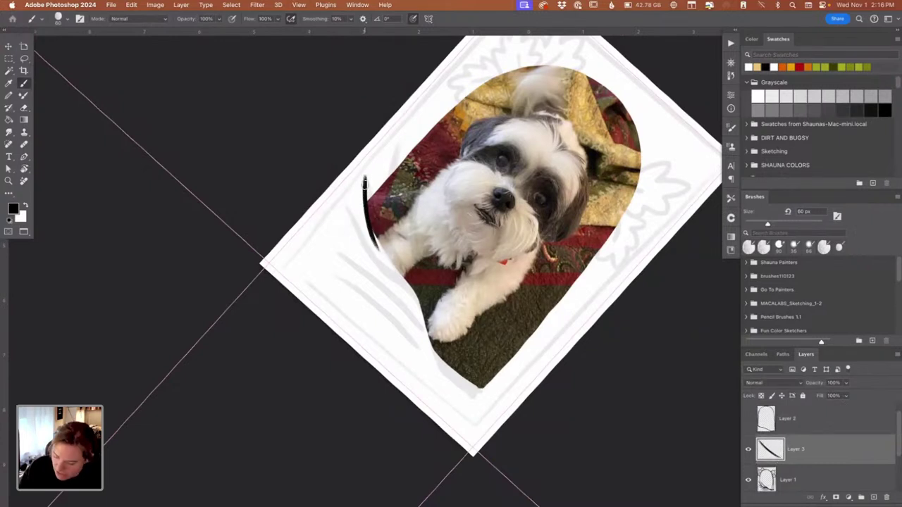
{"action": "mouse_move", "coordinate": [368, 217]}
{"action": "left_mouse_down"}
{"action": "mouse_move", "coordinate": [459, 370]}
{"action": "mouse_move", "coordinate": [487, 392]}
{"action": "mouse_move", "coordinate": [482, 418]}
{"action": "mouse_move", "coordinate": [457, 383]}
{"action": "left_mouse_up"}
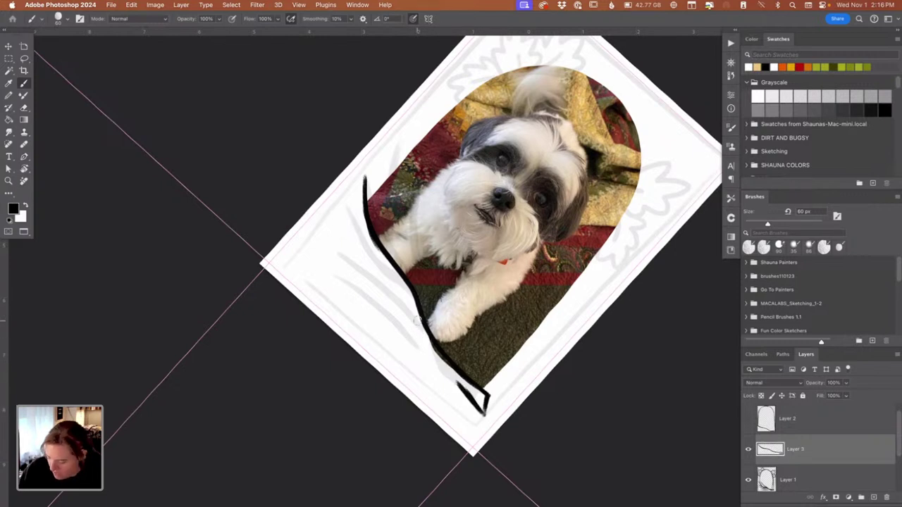
{"action": "mouse_move", "coordinate": [410, 299]}
{"action": "left_mouse_down"}
{"action": "mouse_move", "coordinate": [428, 352]}
{"action": "mouse_move", "coordinate": [407, 293]}
{"action": "mouse_move", "coordinate": [420, 335]}
{"action": "mouse_move", "coordinate": [472, 402]}
{"action": "mouse_move", "coordinate": [434, 361]}
{"action": "left_mouse_up"}
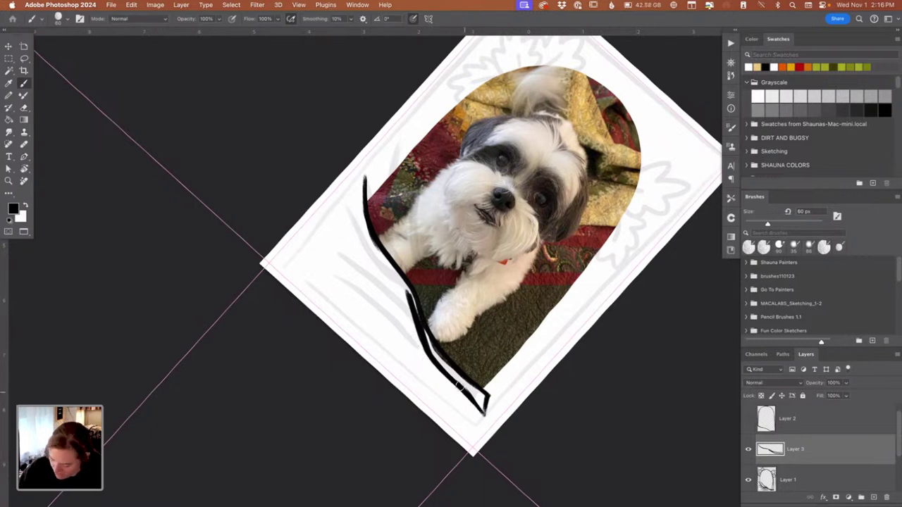
{"action": "mouse_move", "coordinate": [460, 386]}
{"action": "left_mouse_down"}
{"action": "mouse_move", "coordinate": [484, 417]}
{"action": "mouse_move", "coordinate": [487, 396]}
{"action": "left_mouse_up"}
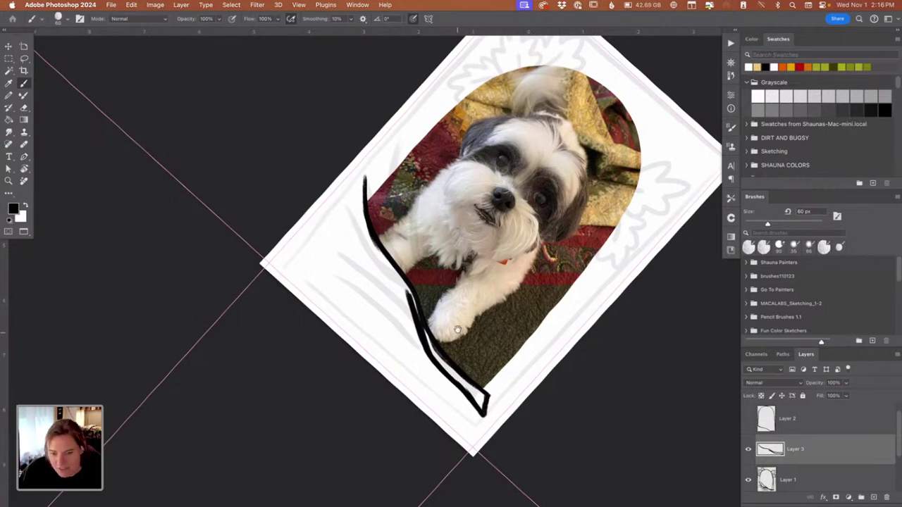
{"action": "mouse_move", "coordinate": [455, 315]}
{"action": "left_mouse_down"}
{"action": "mouse_move", "coordinate": [444, 319]}
{"action": "mouse_move", "coordinate": [451, 325]}
{"action": "left_mouse_up"}
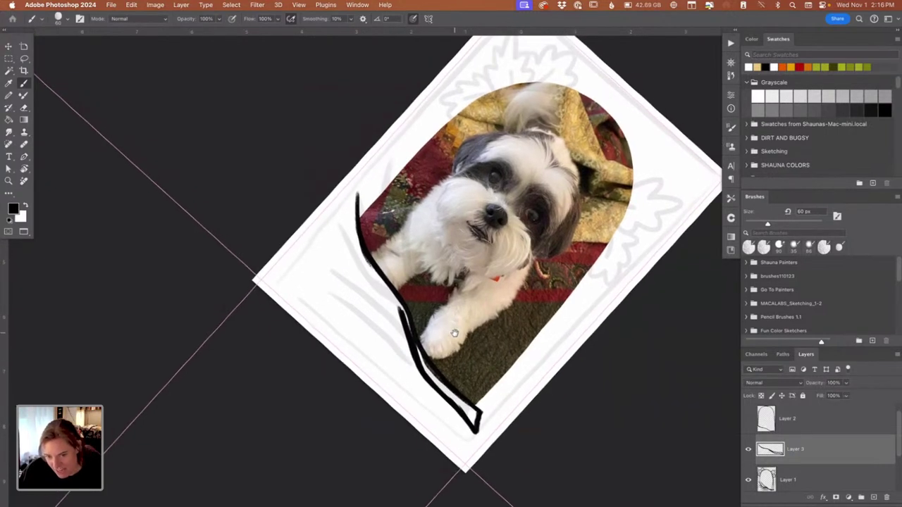
{"action": "left_click_drag", "start_coordinate": [427, 296], "coordinate": [446, 310]}
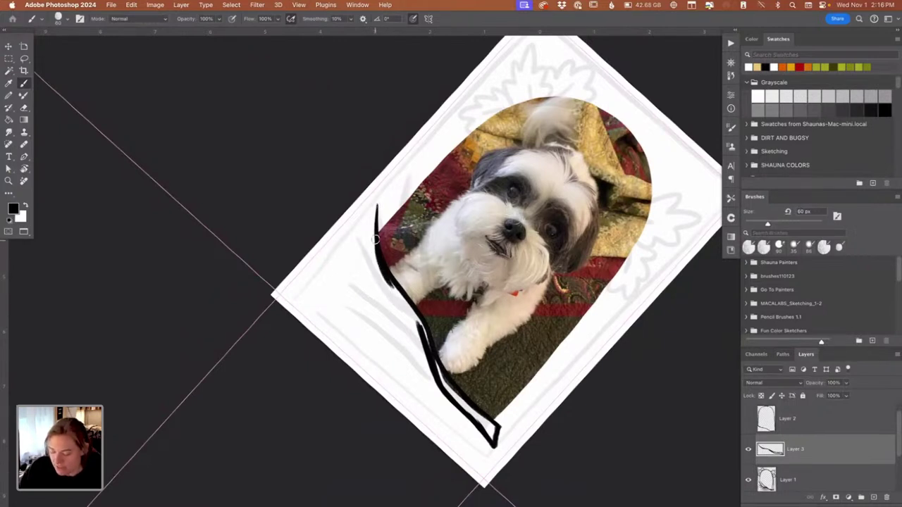
Step: Thicken the thin end of the band and fill the gap between its outlines with solid black
{"action": "left_click_drag", "start_coordinate": [383, 272], "coordinate": [412, 313]}
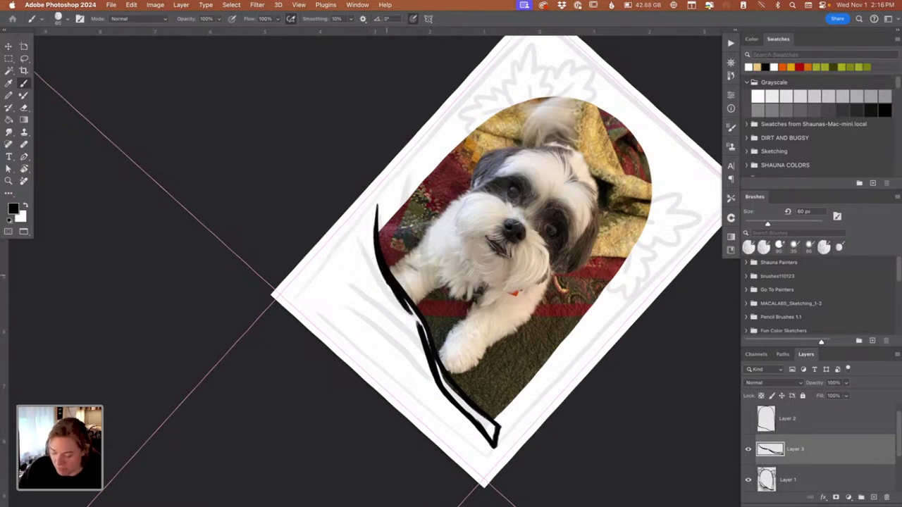
{"action": "left_click_drag", "start_coordinate": [388, 280], "coordinate": [424, 329]}
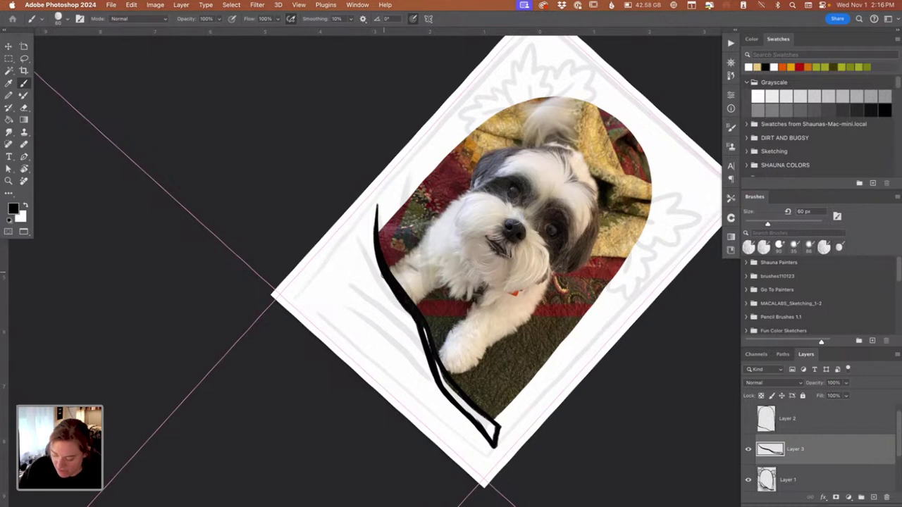
{"action": "mouse_move", "coordinate": [379, 270]}
{"action": "left_mouse_down"}
{"action": "mouse_move", "coordinate": [443, 378]}
{"action": "mouse_move", "coordinate": [494, 441]}
{"action": "left_mouse_up"}
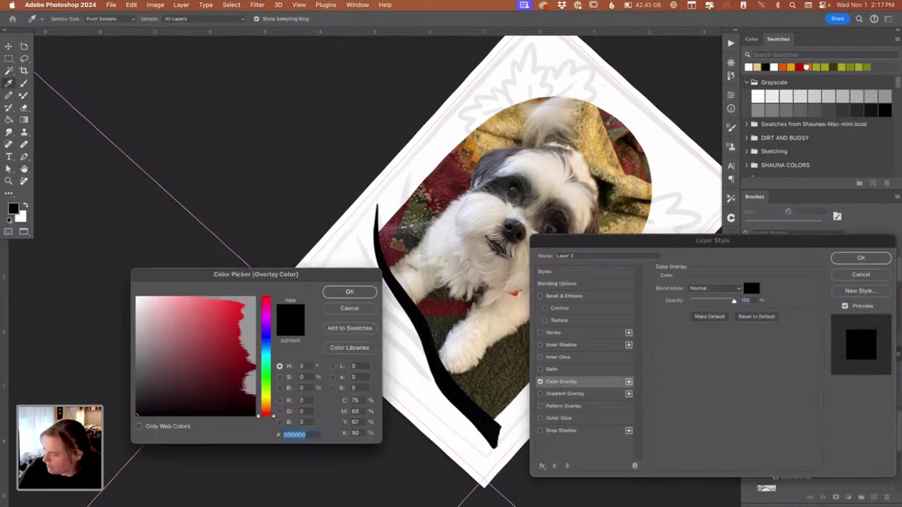
Step: Apply a dark rust (8d2e00) Color Overlay at 100% opacity to the band on Layer 3
{"action": "left_click", "coordinate": [807, 68]}
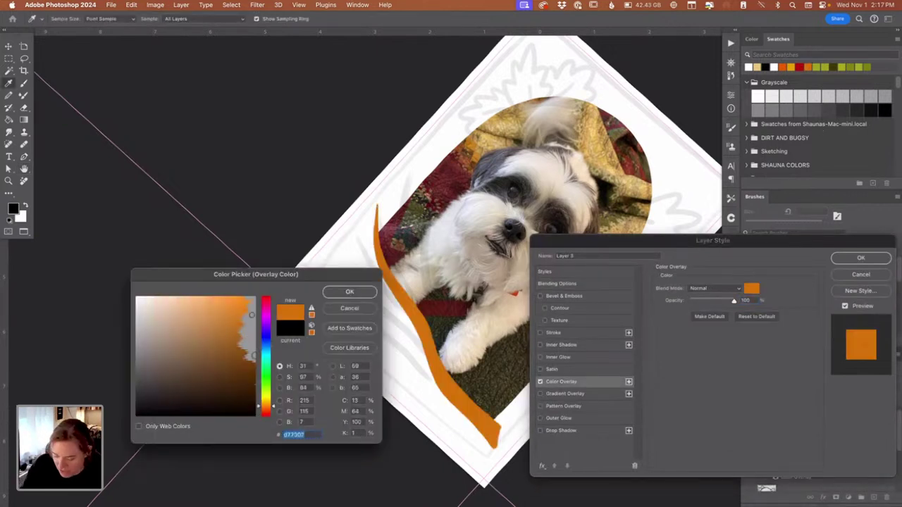
{"action": "left_click", "coordinate": [254, 351]}
{"action": "left_click", "coordinate": [268, 348]}
{"action": "left_click", "coordinate": [268, 411]}
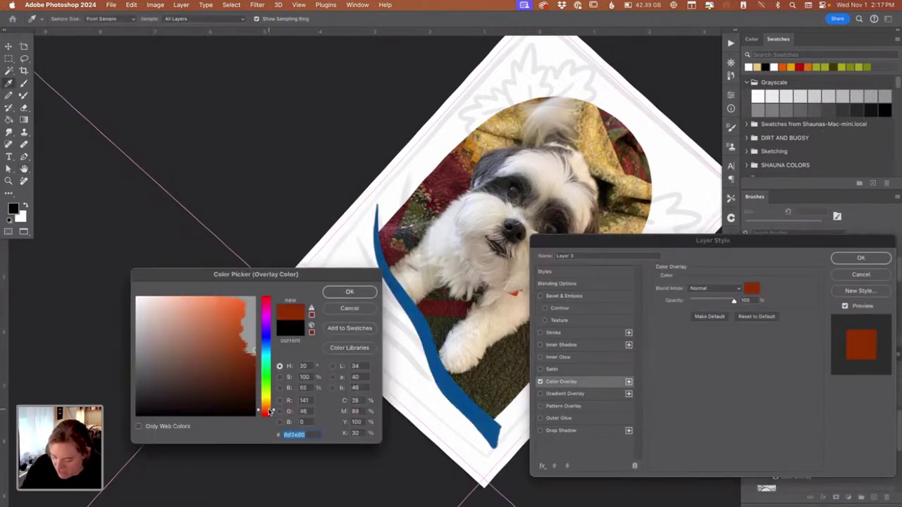
{"action": "left_click", "coordinate": [350, 292]}
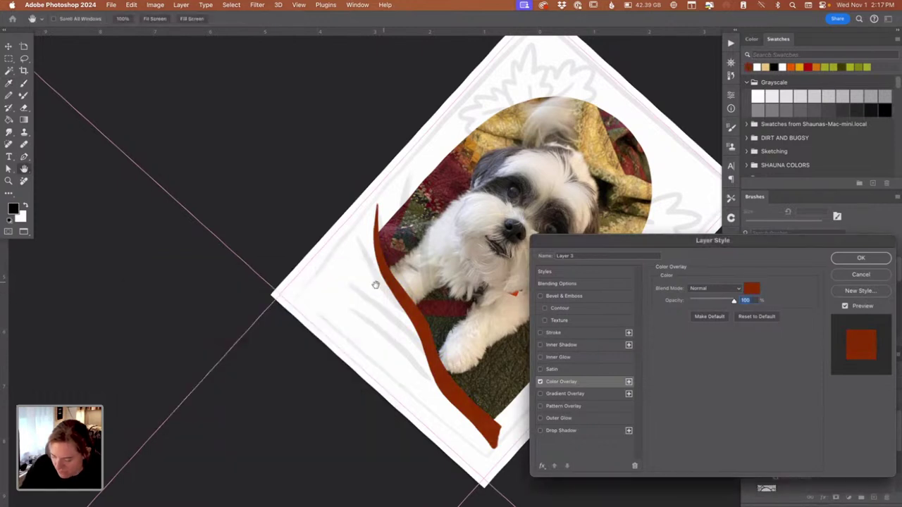
{"action": "left_click", "coordinate": [849, 259]}
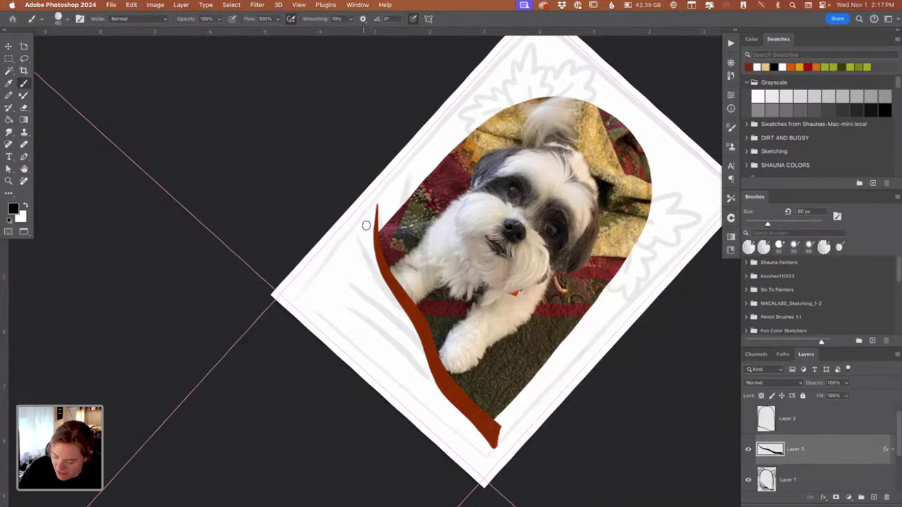
Step: Smooth and thicken the rust band's outer edge with brush strokes from its thin tip to its wide end
{"action": "left_click_drag", "start_coordinate": [371, 244], "coordinate": [420, 350]}
{"action": "left_click_drag", "start_coordinate": [398, 302], "coordinate": [420, 342]}
{"action": "left_click_drag", "start_coordinate": [407, 321], "coordinate": [417, 333]}
{"action": "left_click_drag", "start_coordinate": [403, 308], "coordinate": [434, 387]}
{"action": "left_click_drag", "start_coordinate": [421, 346], "coordinate": [446, 405]}
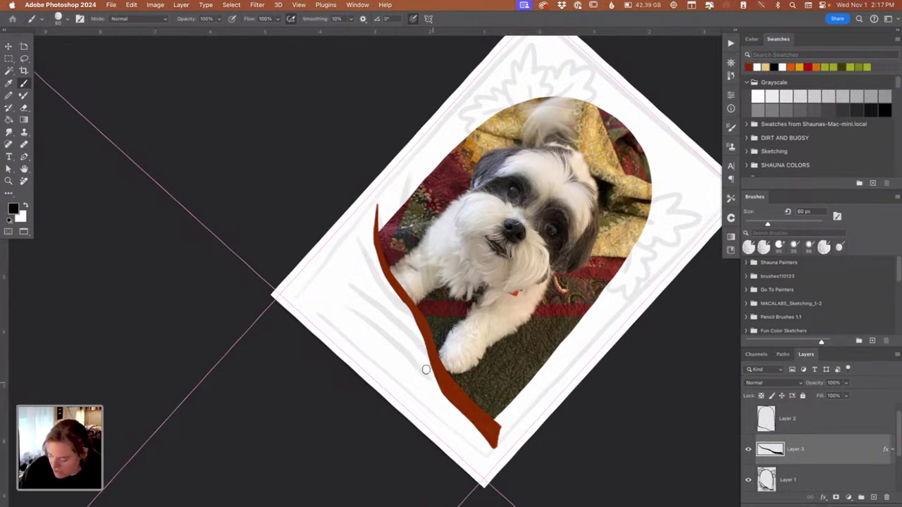
{"action": "left_click_drag", "start_coordinate": [427, 369], "coordinate": [446, 399]}
{"action": "mouse_move", "coordinate": [425, 344]}
{"action": "left_mouse_down"}
{"action": "mouse_move", "coordinate": [453, 408]}
{"action": "mouse_move", "coordinate": [501, 437]}
{"action": "mouse_move", "coordinate": [500, 458]}
{"action": "mouse_move", "coordinate": [442, 375]}
{"action": "mouse_move", "coordinate": [479, 428]}
{"action": "left_mouse_up"}
{"action": "mouse_move", "coordinate": [500, 244]}
{"action": "left_mouse_down"}
{"action": "mouse_move", "coordinate": [497, 211]}
{"action": "mouse_move", "coordinate": [458, 145]}
{"action": "left_mouse_up"}
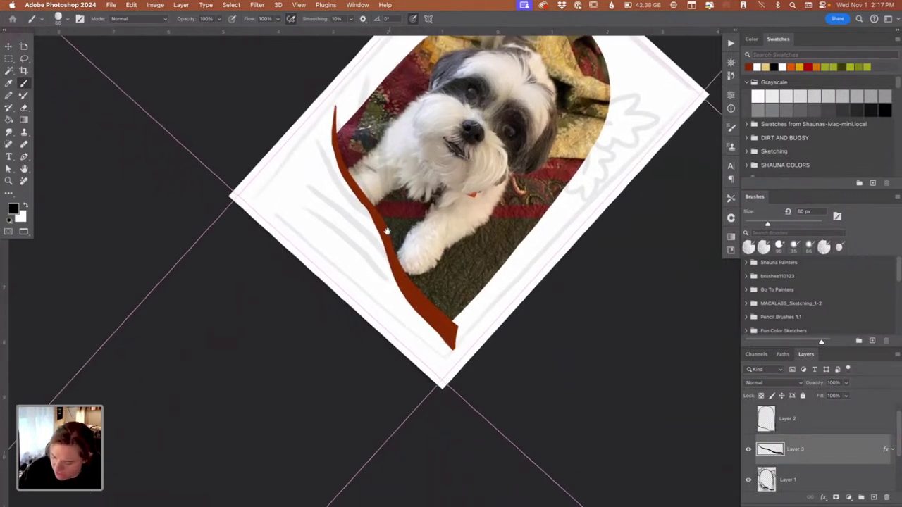
Step: Paint a tapered twig forking off the inner side of the rust branch, crossing the photo's lower corner and ending past its edge
{"action": "scroll", "coordinate": [387, 232], "scroll_direction": "up", "scroll_amount": 2}
{"action": "scroll", "coordinate": [415, 264], "scroll_direction": "up", "scroll_amount": 3}
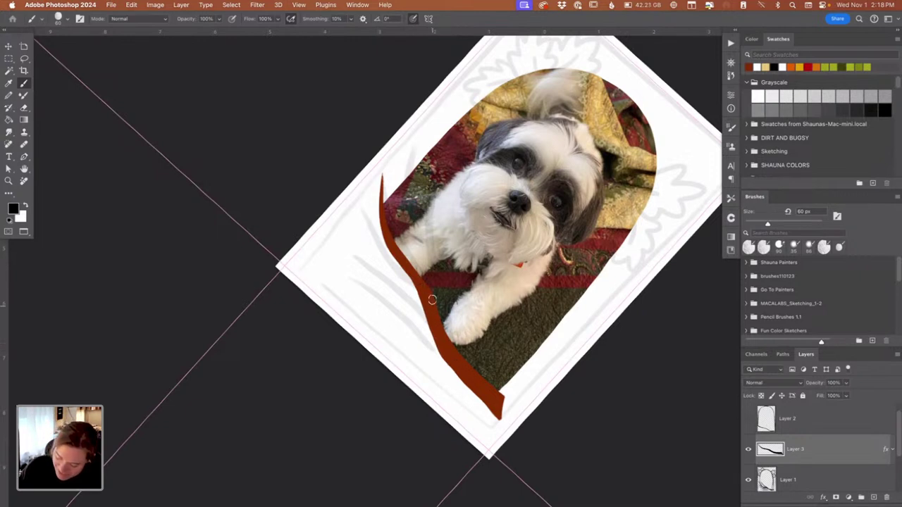
{"action": "left_click_drag", "start_coordinate": [425, 274], "coordinate": [409, 226]}
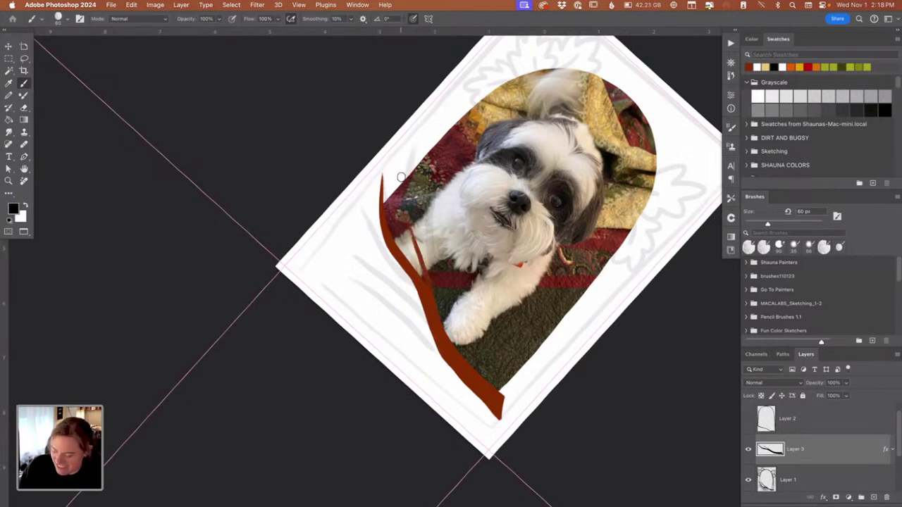
{"action": "left_click_drag", "start_coordinate": [401, 171], "coordinate": [428, 263]}
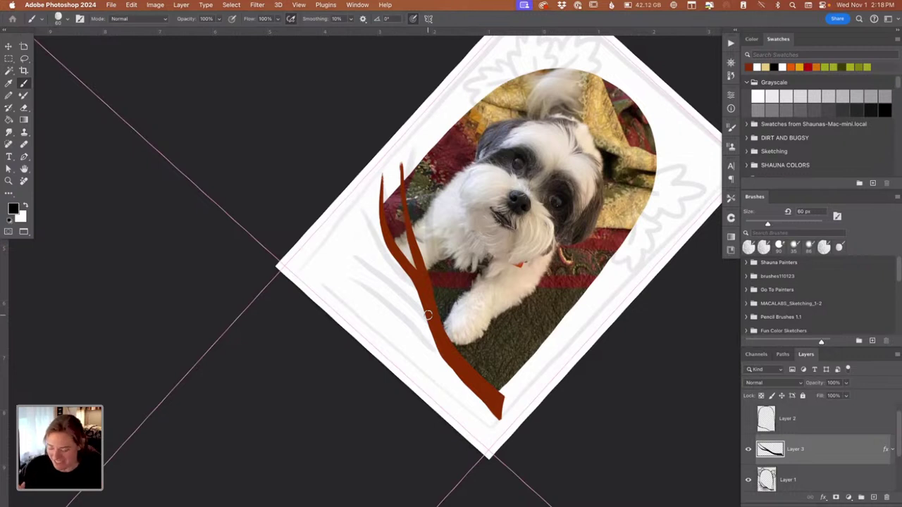
Step: Paint a lower side branch on Layer 3, add a small fork with a 45 px brush, and lengthen the inner twig's tip
{"action": "left_click_drag", "start_coordinate": [423, 313], "coordinate": [393, 290]}
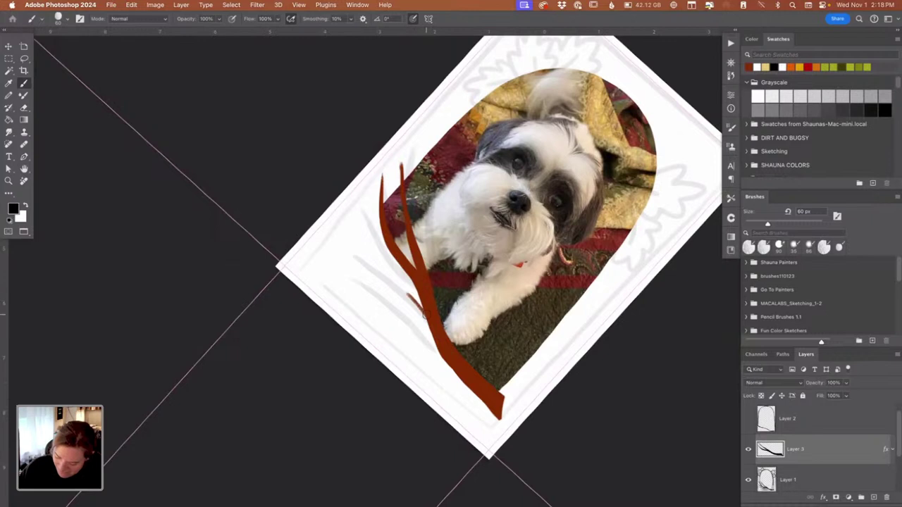
{"action": "mouse_move", "coordinate": [354, 244]}
{"action": "left_mouse_down"}
{"action": "mouse_move", "coordinate": [367, 263]}
{"action": "mouse_move", "coordinate": [346, 236]}
{"action": "mouse_move", "coordinate": [430, 330]}
{"action": "mouse_move", "coordinate": [343, 232]}
{"action": "left_mouse_up"}
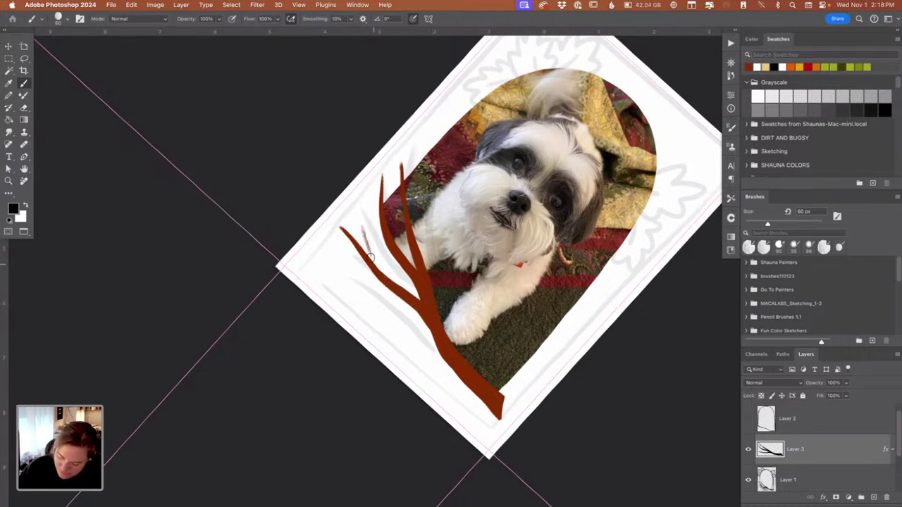
{"action": "key", "text": "bracketleft"}
{"action": "key", "text": "bracketleft"}
{"action": "mouse_move", "coordinate": [371, 258]}
{"action": "left_mouse_down"}
{"action": "mouse_move", "coordinate": [354, 212]}
{"action": "mouse_move", "coordinate": [373, 264]}
{"action": "mouse_move", "coordinate": [356, 215]}
{"action": "mouse_move", "coordinate": [367, 257]}
{"action": "left_mouse_up"}
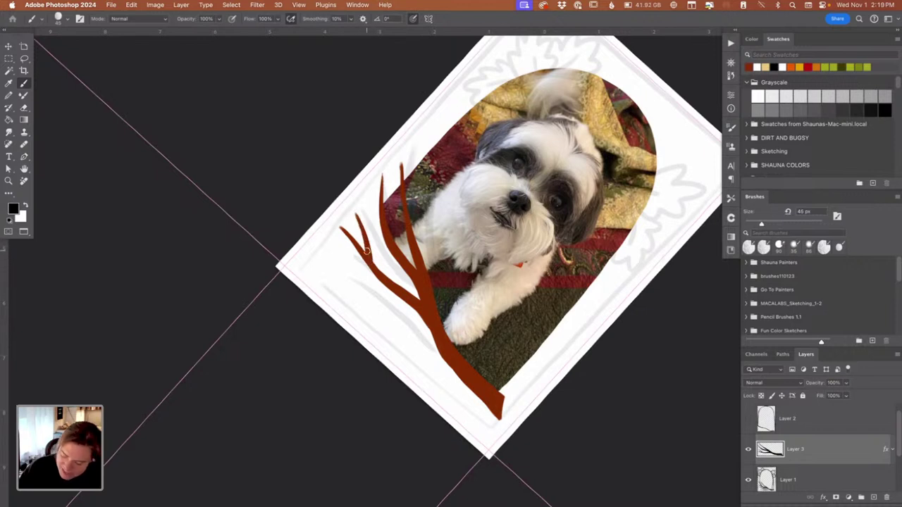
{"action": "left_click_drag", "start_coordinate": [443, 296], "coordinate": [470, 349]}
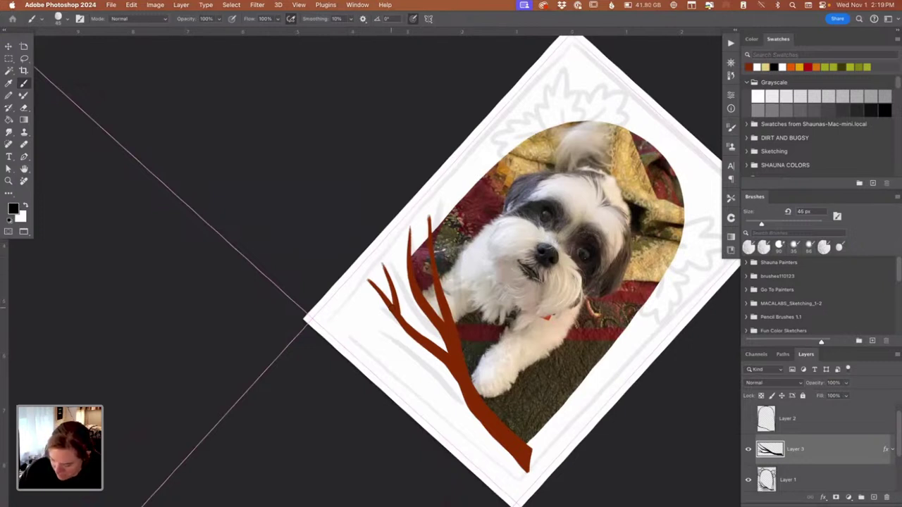
{"action": "left_click_drag", "start_coordinate": [428, 210], "coordinate": [432, 251]}
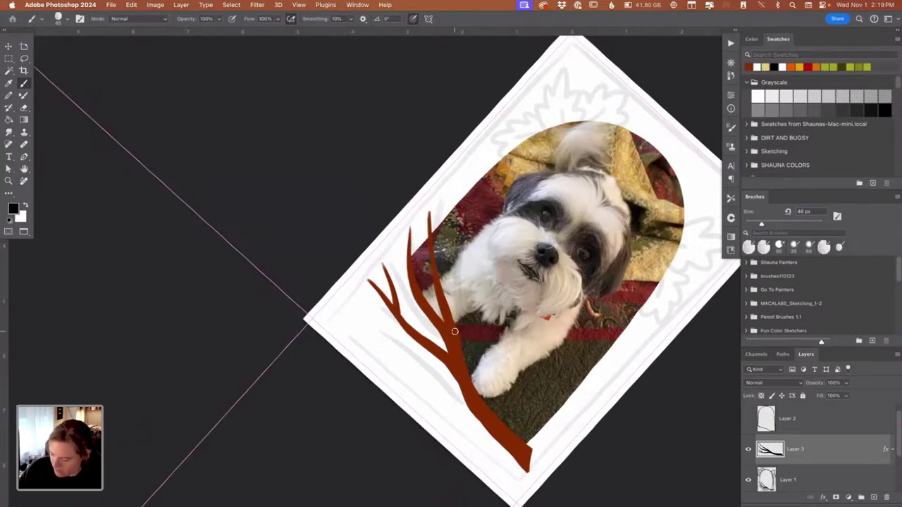
Step: Set the canvas upright and compare the branch with the Layer 1 sketch hidden and shown
{"action": "key", "text": "Escape"}
{"action": "left_click_drag", "start_coordinate": [641, 275], "coordinate": [592, 239]}
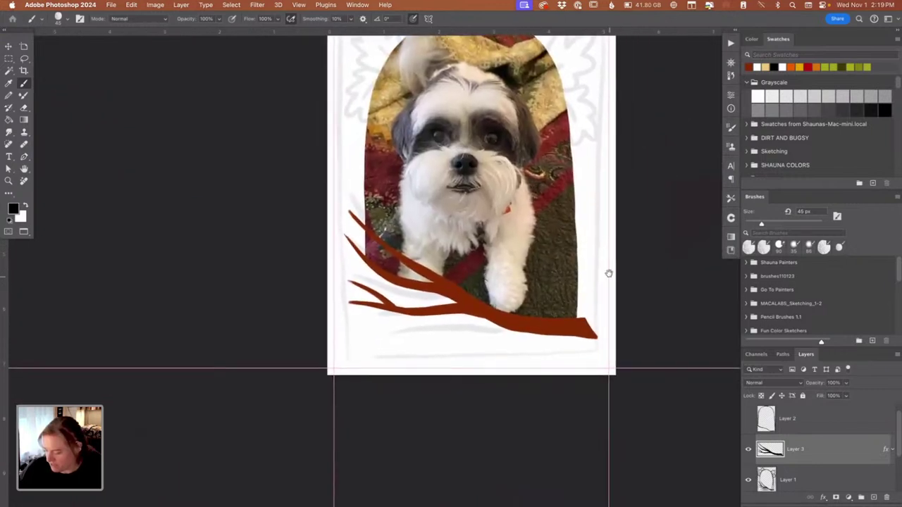
{"action": "left_click_drag", "start_coordinate": [616, 312], "coordinate": [621, 334]}
{"action": "left_click", "coordinate": [748, 481]}
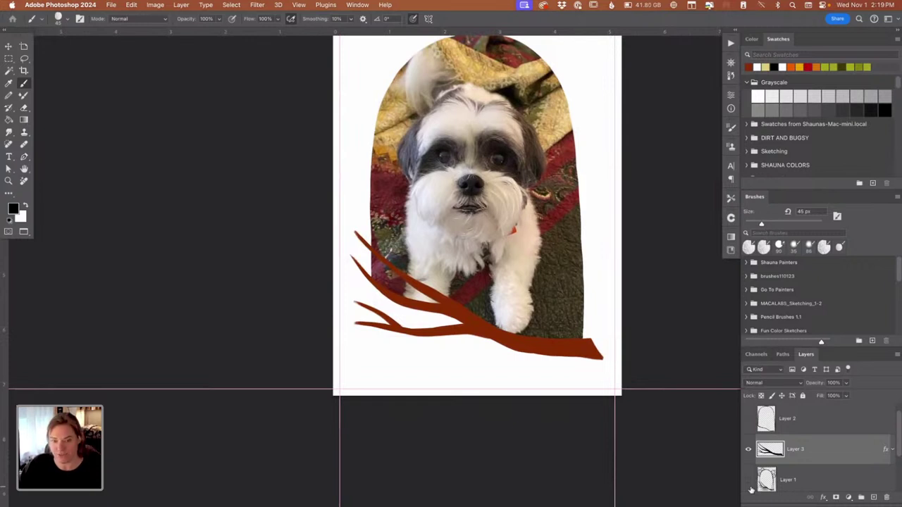
{"action": "left_click", "coordinate": [749, 482]}
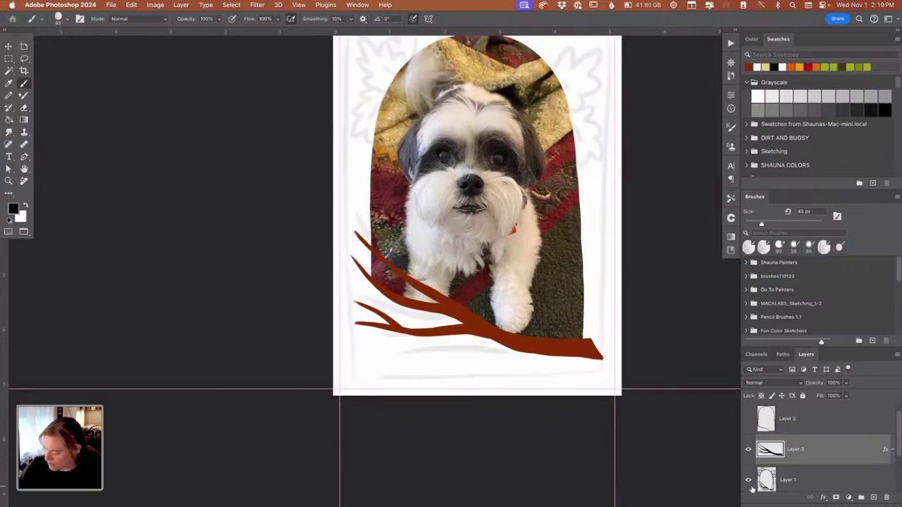
{"action": "scroll", "coordinate": [621, 307], "scroll_direction": "up", "scroll_amount": 5}
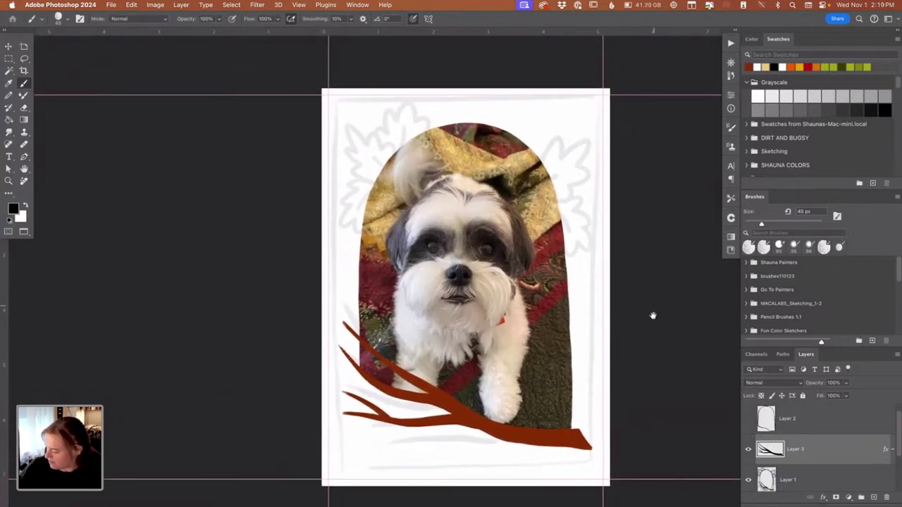
{"action": "scroll", "coordinate": [652, 316], "scroll_direction": "up", "scroll_amount": 2}
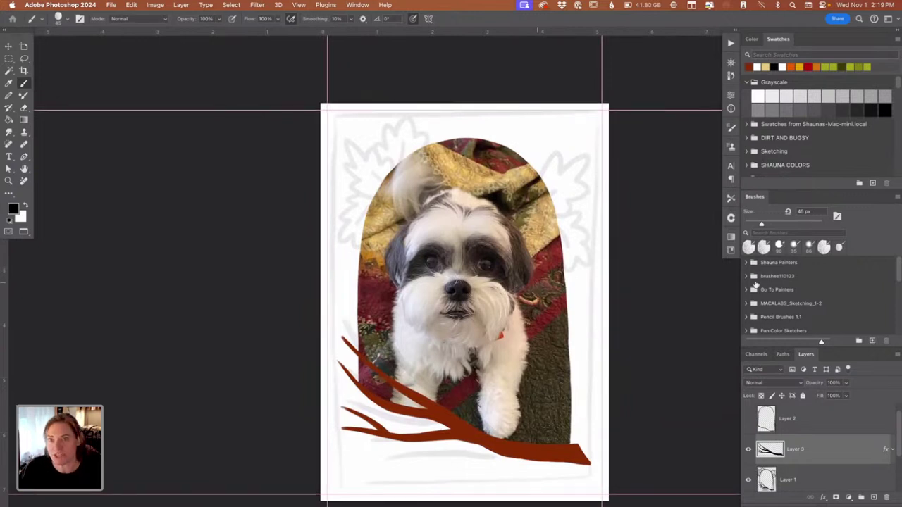
Step: Choose the "Gouachy Paint 15 - 5% purity 0% sat" brush from the Shauna Painters set
{"action": "left_click", "coordinate": [895, 262]}
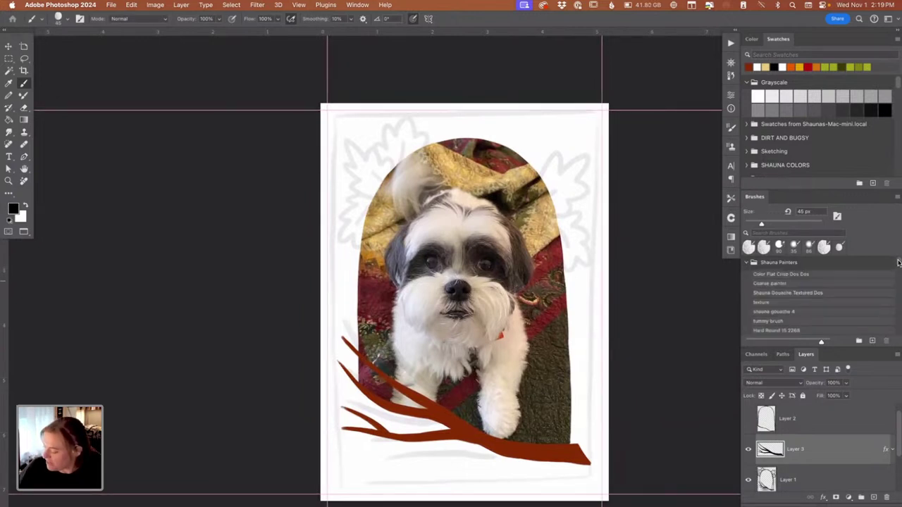
{"action": "scroll", "coordinate": [897, 265], "scroll_direction": "down", "scroll_amount": 5}
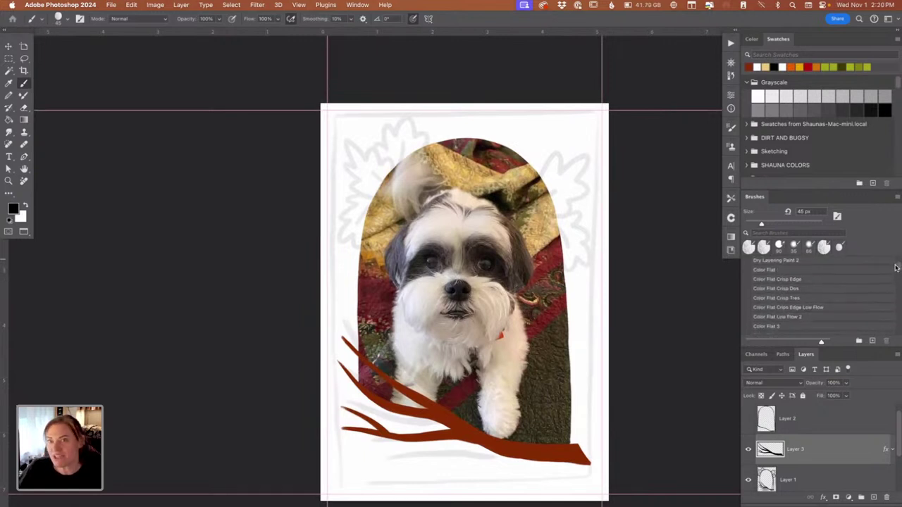
{"action": "scroll", "coordinate": [895, 270], "scroll_direction": "down", "scroll_amount": 1}
{"action": "scroll", "coordinate": [892, 272], "scroll_direction": "up", "scroll_amount": 1}
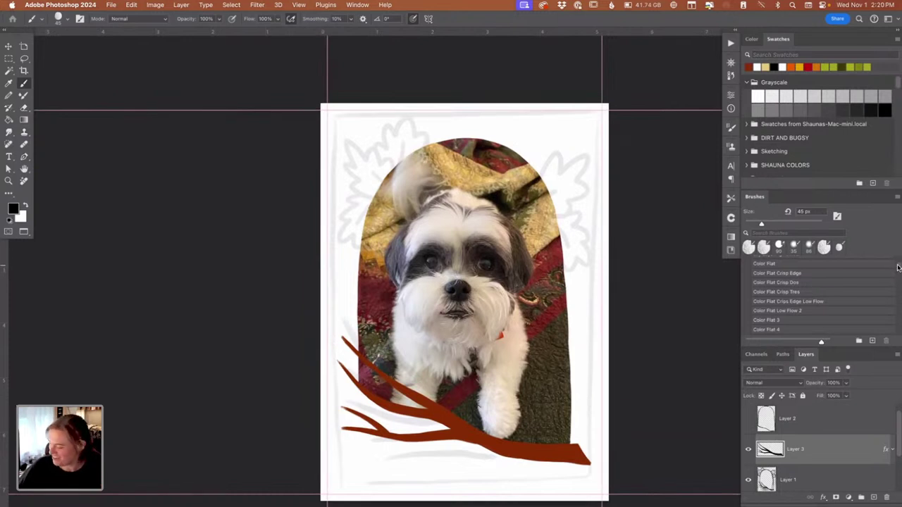
{"action": "scroll", "coordinate": [898, 268], "scroll_direction": "down", "scroll_amount": 5}
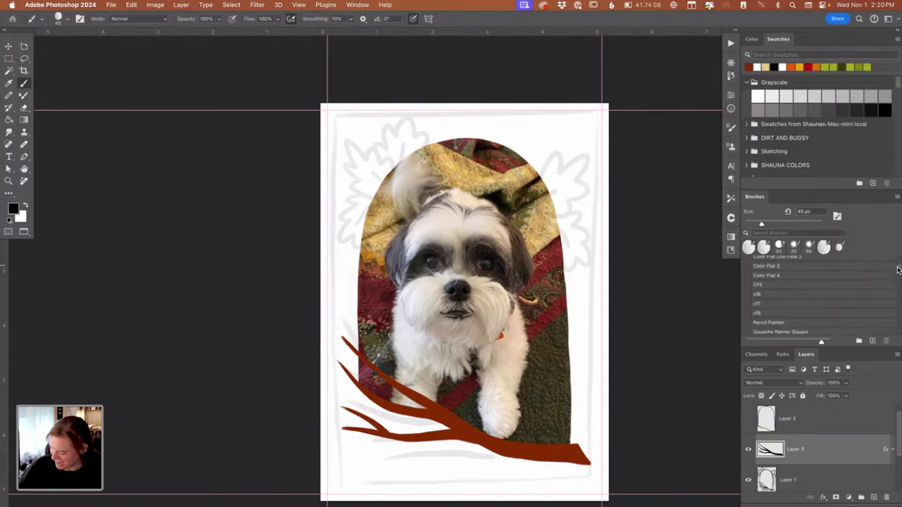
{"action": "scroll", "coordinate": [898, 270], "scroll_direction": "down", "scroll_amount": 3}
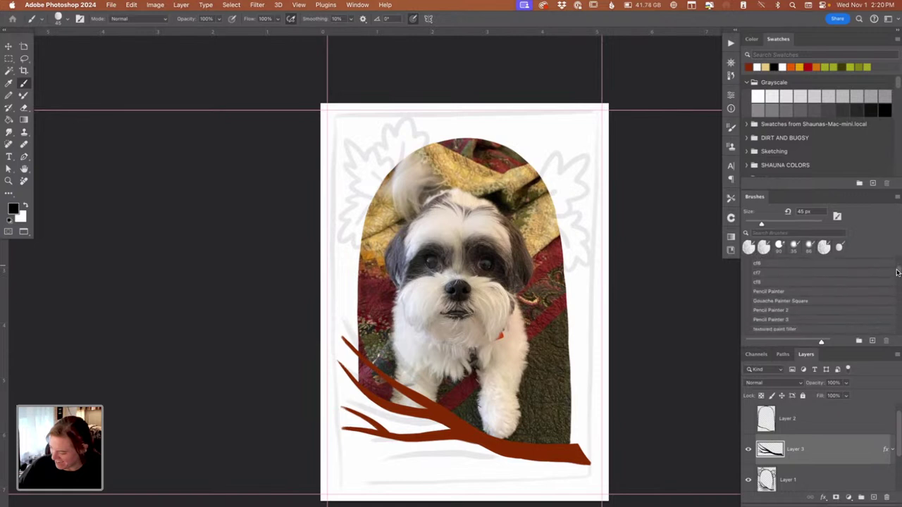
{"action": "scroll", "coordinate": [894, 282], "scroll_direction": "down", "scroll_amount": 3}
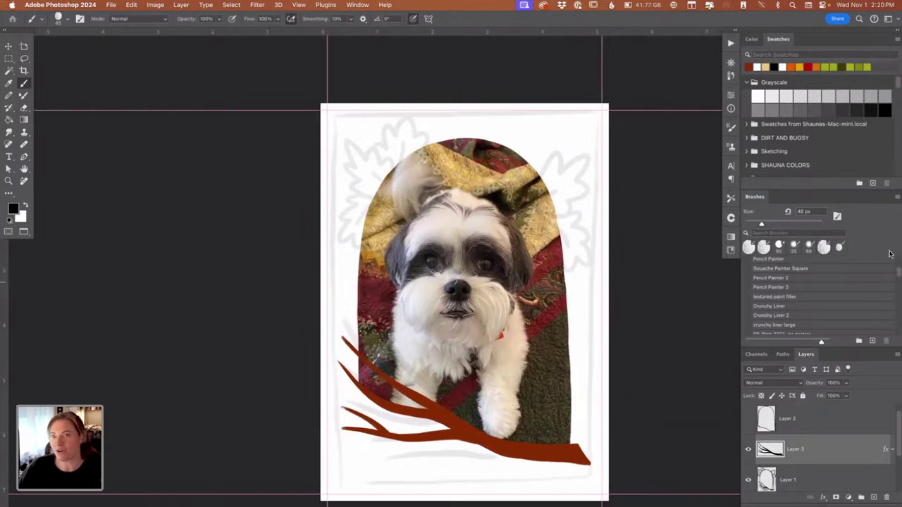
{"action": "scroll", "coordinate": [898, 275], "scroll_direction": "down", "scroll_amount": 5}
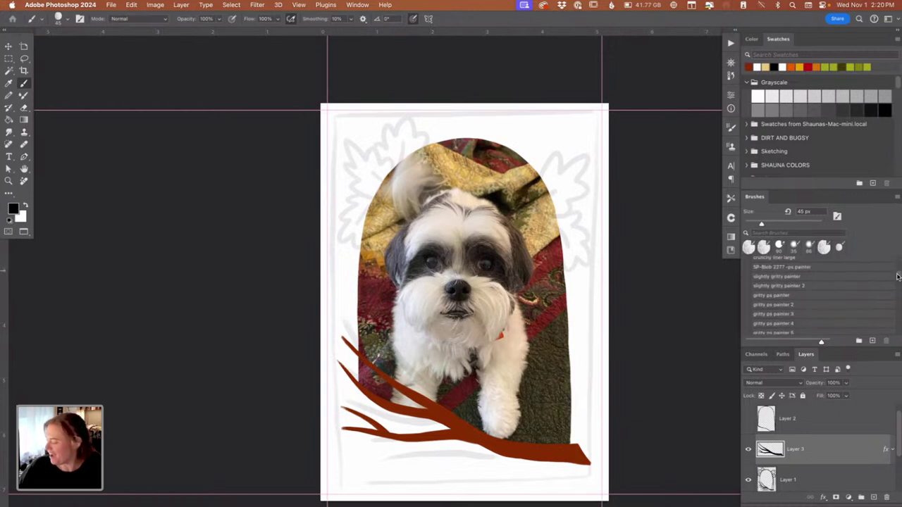
{"action": "scroll", "coordinate": [896, 283], "scroll_direction": "down", "scroll_amount": 5}
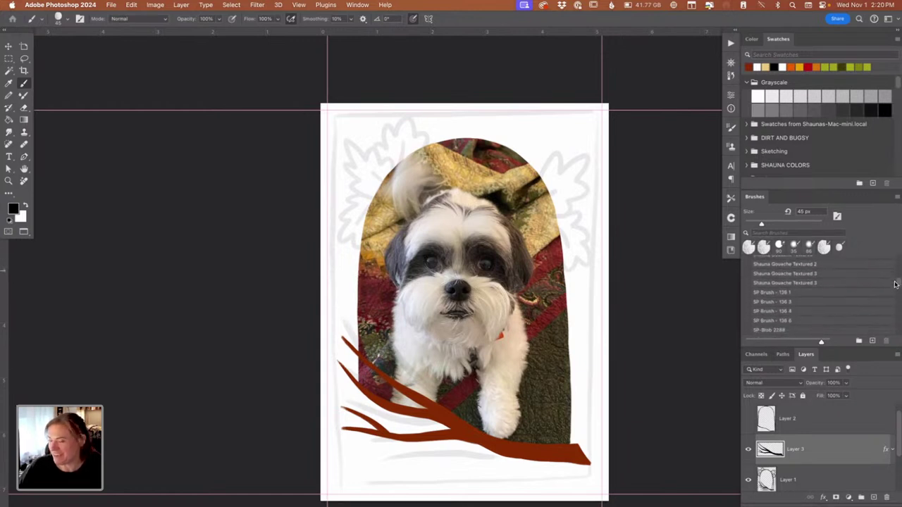
{"action": "scroll", "coordinate": [896, 289], "scroll_direction": "down", "scroll_amount": 8}
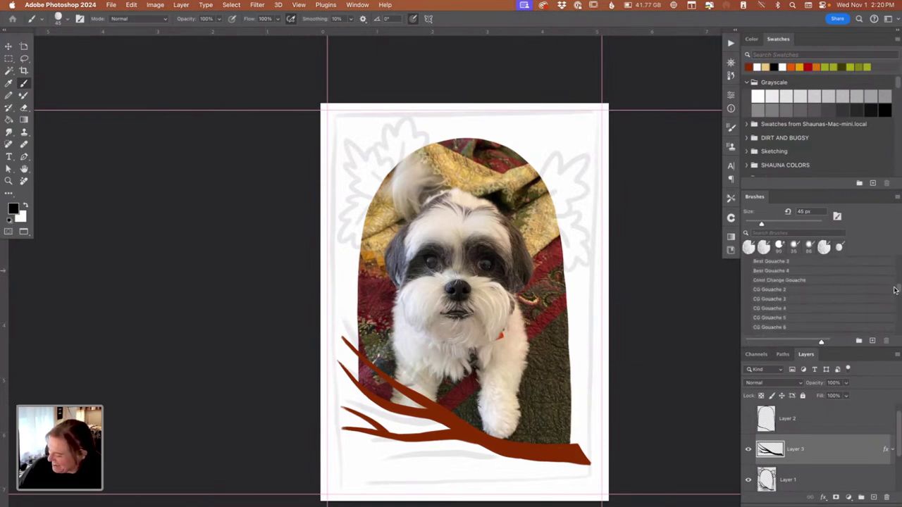
{"action": "scroll", "coordinate": [895, 296], "scroll_direction": "down", "scroll_amount": 2}
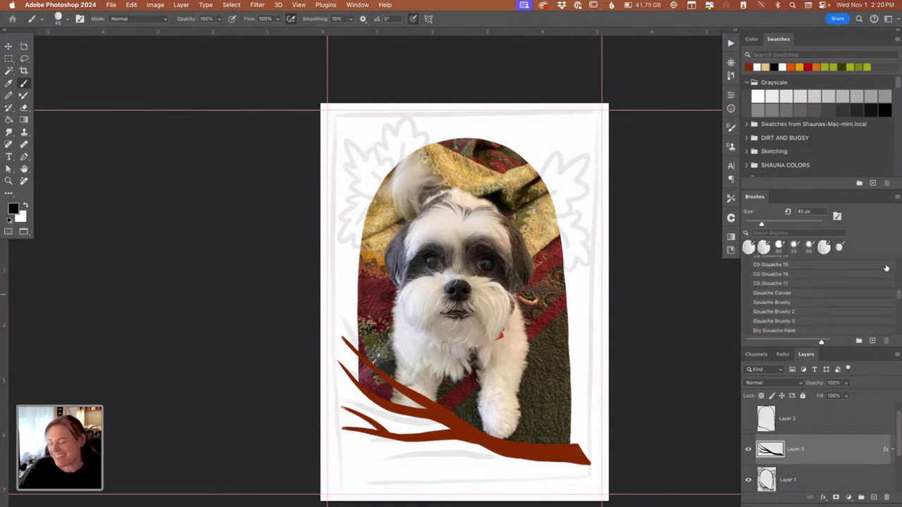
{"action": "scroll", "coordinate": [897, 296], "scroll_direction": "down", "scroll_amount": 3}
{"action": "scroll", "coordinate": [898, 296], "scroll_direction": "down", "scroll_amount": 15}
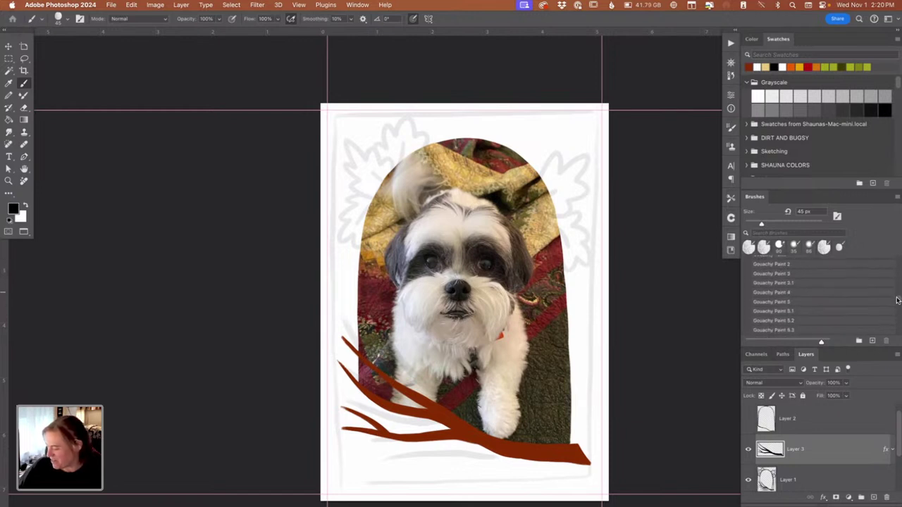
{"action": "scroll", "coordinate": [896, 312], "scroll_direction": "up", "scroll_amount": 6}
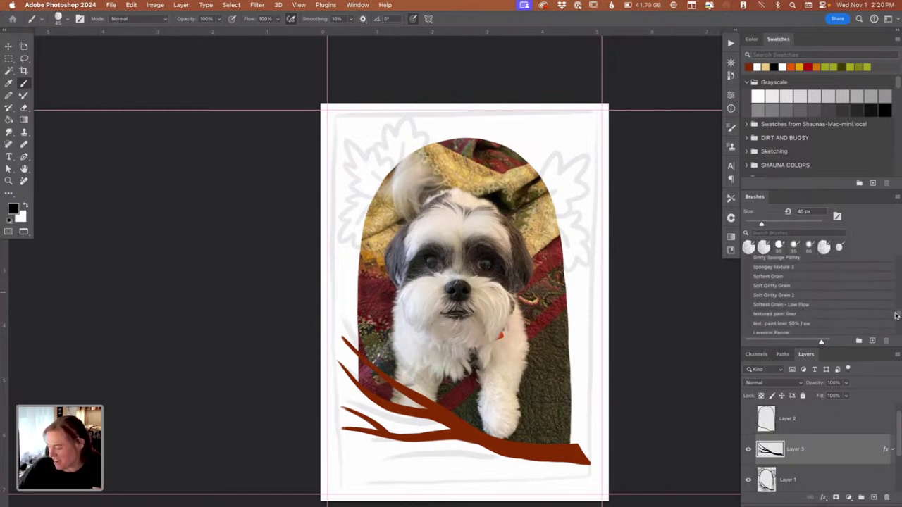
{"action": "scroll", "coordinate": [895, 310], "scroll_direction": "up", "scroll_amount": 5}
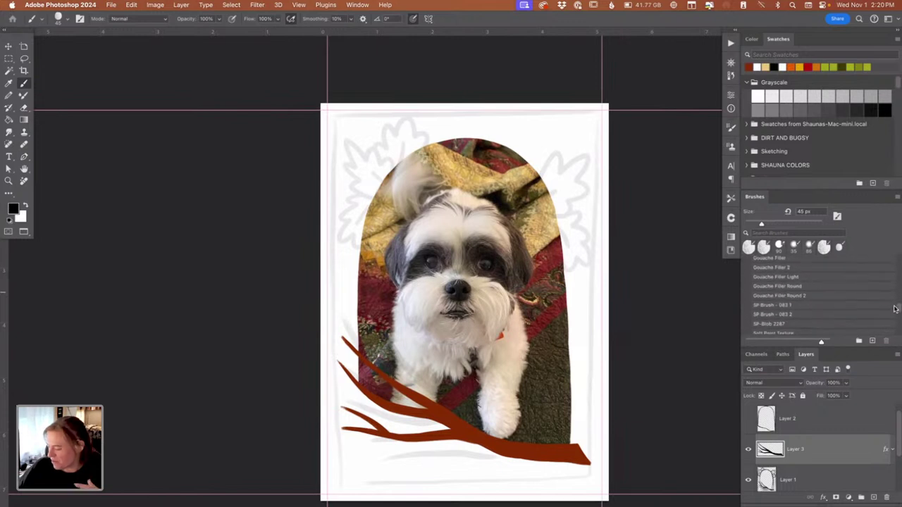
{"action": "scroll", "coordinate": [895, 307], "scroll_direction": "up", "scroll_amount": 1}
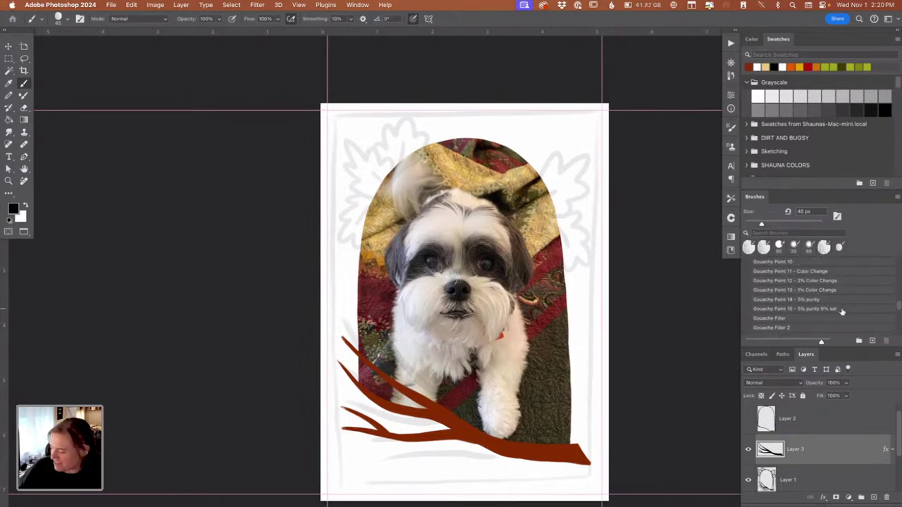
{"action": "left_click", "coordinate": [841, 309]}
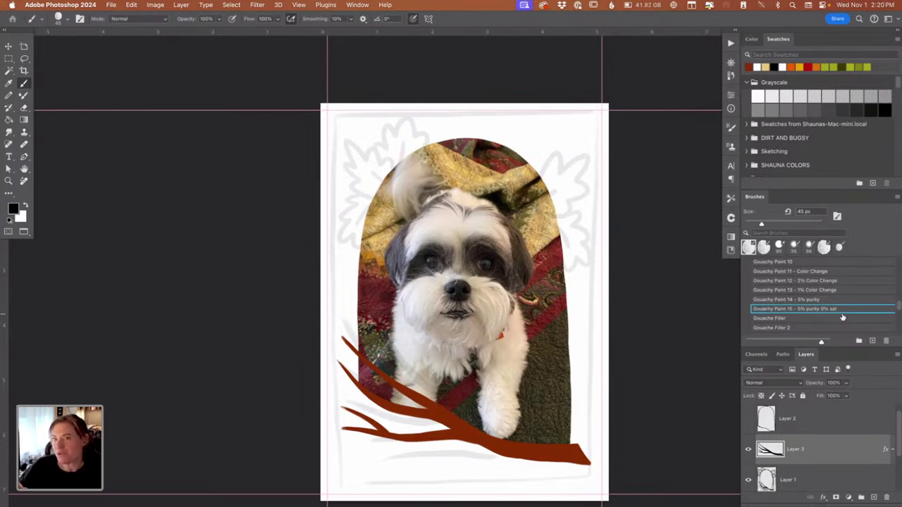
Step: Rasterize the layer style of Layer 3 and sample the branch's rust as the foreground color
{"action": "right_click", "coordinate": [859, 451]}
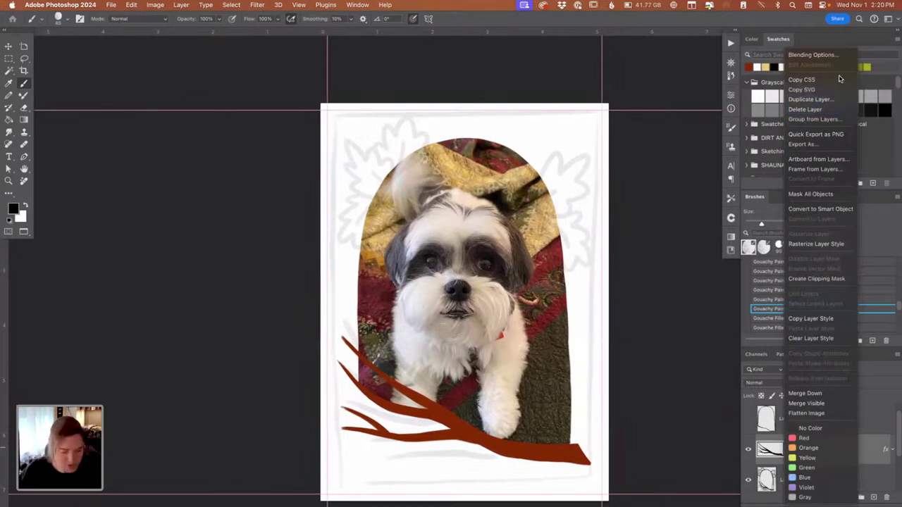
{"action": "left_click", "coordinate": [572, 455], "text": "alt"}
Step: Paint a filled rust test patch at 70 px with overlapping strokes in the white area beside the arch's upper-right curve
{"action": "scroll", "coordinate": [533, 205], "scroll_direction": "up", "scroll_amount": 2}
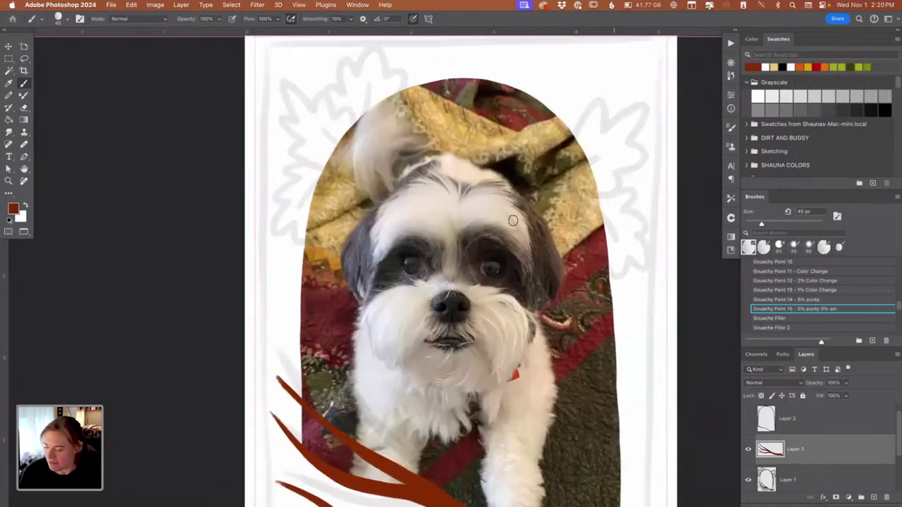
{"action": "key", "text": "bracketright"}
{"action": "key", "text": "bracketright"}
{"action": "key", "text": "bracketright"}
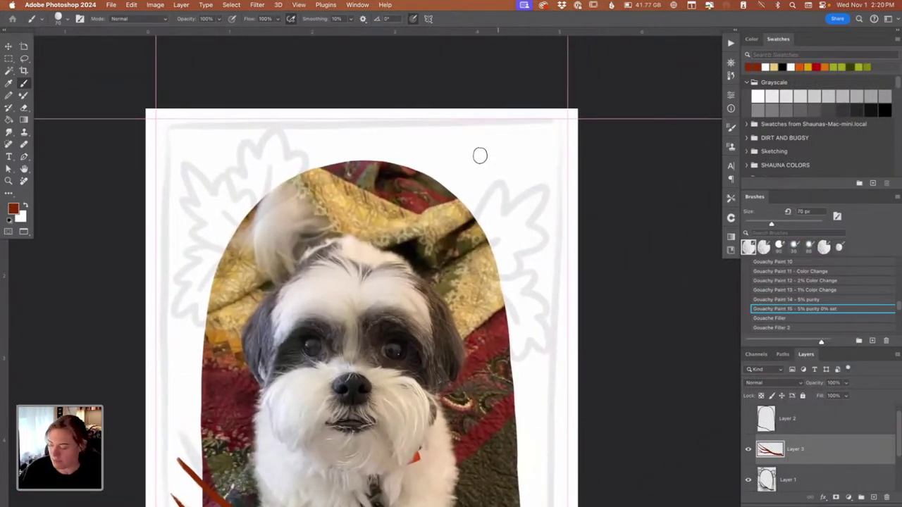
{"action": "mouse_move", "coordinate": [480, 153]}
{"action": "left_mouse_down"}
{"action": "mouse_move", "coordinate": [503, 232]}
{"action": "mouse_move", "coordinate": [489, 141]}
{"action": "mouse_move", "coordinate": [507, 236]}
{"action": "left_mouse_up"}
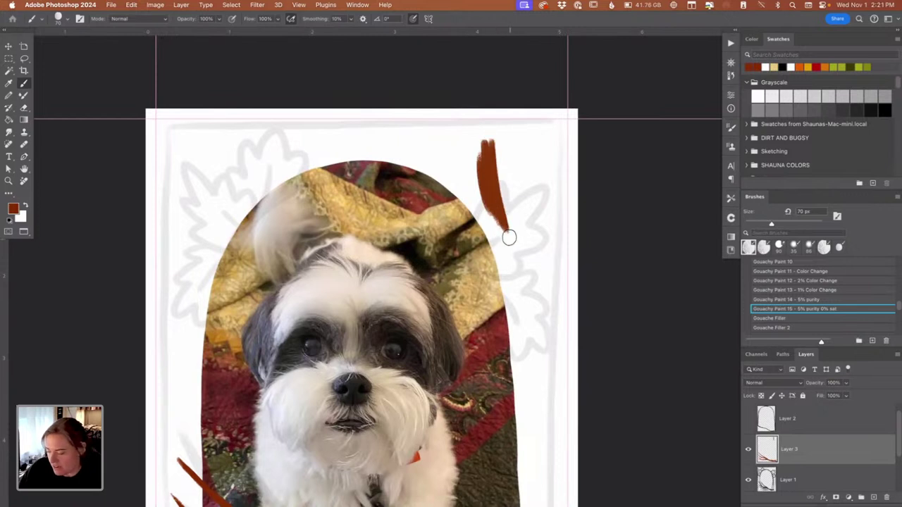
{"action": "mouse_move", "coordinate": [497, 141]}
{"action": "left_mouse_down"}
{"action": "mouse_move", "coordinate": [498, 196]}
{"action": "mouse_move", "coordinate": [476, 171]}
{"action": "mouse_move", "coordinate": [486, 170]}
{"action": "mouse_move", "coordinate": [482, 139]}
{"action": "mouse_move", "coordinate": [500, 242]}
{"action": "mouse_move", "coordinate": [476, 134]}
{"action": "mouse_move", "coordinate": [493, 232]}
{"action": "left_mouse_up"}
{"action": "mouse_move", "coordinate": [468, 135]}
{"action": "left_mouse_down"}
{"action": "mouse_move", "coordinate": [472, 206]}
{"action": "mouse_move", "coordinate": [476, 176]}
{"action": "mouse_move", "coordinate": [507, 246]}
{"action": "left_mouse_up"}
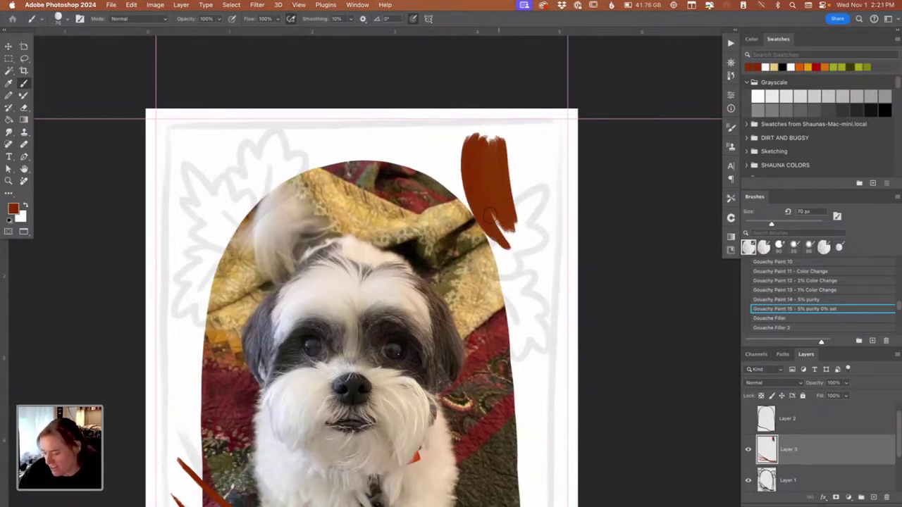
{"action": "mouse_move", "coordinate": [492, 211]}
{"action": "left_mouse_down"}
{"action": "mouse_move", "coordinate": [508, 231]}
{"action": "mouse_move", "coordinate": [494, 196]}
{"action": "mouse_move", "coordinate": [515, 243]}
{"action": "left_mouse_up"}
{"action": "mouse_move", "coordinate": [508, 139]}
{"action": "left_mouse_down"}
{"action": "mouse_move", "coordinate": [526, 238]}
{"action": "mouse_move", "coordinate": [520, 128]}
{"action": "left_mouse_up"}
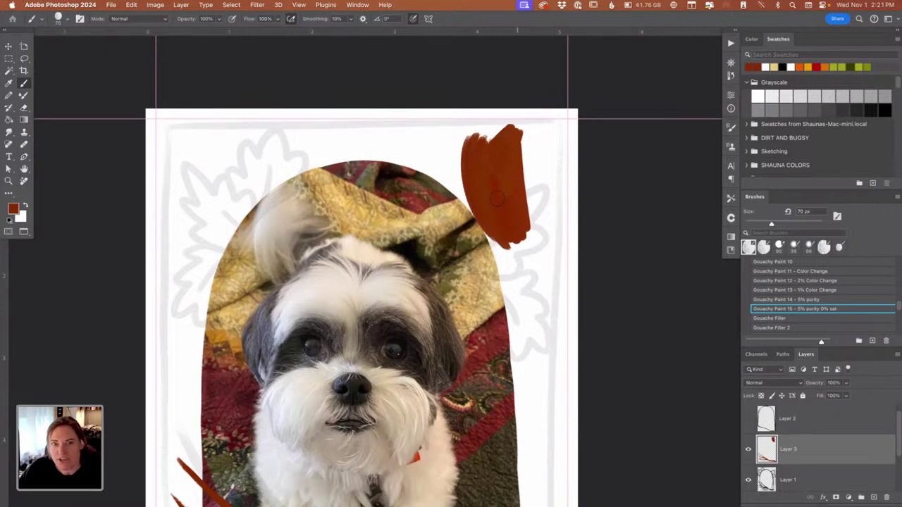
{"action": "left_click_drag", "start_coordinate": [497, 198], "coordinate": [473, 204]}
{"action": "left_click_drag", "start_coordinate": [499, 143], "coordinate": [504, 218]}
{"action": "left_click_drag", "start_coordinate": [506, 171], "coordinate": [507, 235]}
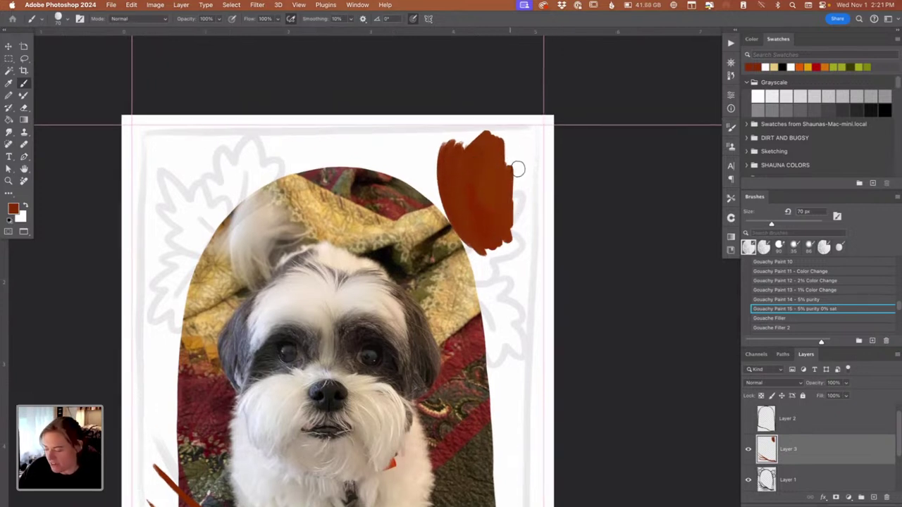
Step: Extend the rust test patch toward the card's right edge with more overlapping strokes
{"action": "mouse_move", "coordinate": [520, 137]}
{"action": "left_mouse_down"}
{"action": "mouse_move", "coordinate": [524, 213]}
{"action": "mouse_move", "coordinate": [510, 229]}
{"action": "mouse_move", "coordinate": [518, 221]}
{"action": "mouse_move", "coordinate": [502, 209]}
{"action": "mouse_move", "coordinate": [501, 250]}
{"action": "mouse_move", "coordinate": [485, 237]}
{"action": "mouse_move", "coordinate": [491, 259]}
{"action": "mouse_move", "coordinate": [501, 236]}
{"action": "mouse_move", "coordinate": [512, 247]}
{"action": "mouse_move", "coordinate": [521, 239]}
{"action": "mouse_move", "coordinate": [516, 256]}
{"action": "mouse_move", "coordinate": [529, 188]}
{"action": "mouse_move", "coordinate": [523, 248]}
{"action": "left_mouse_up"}
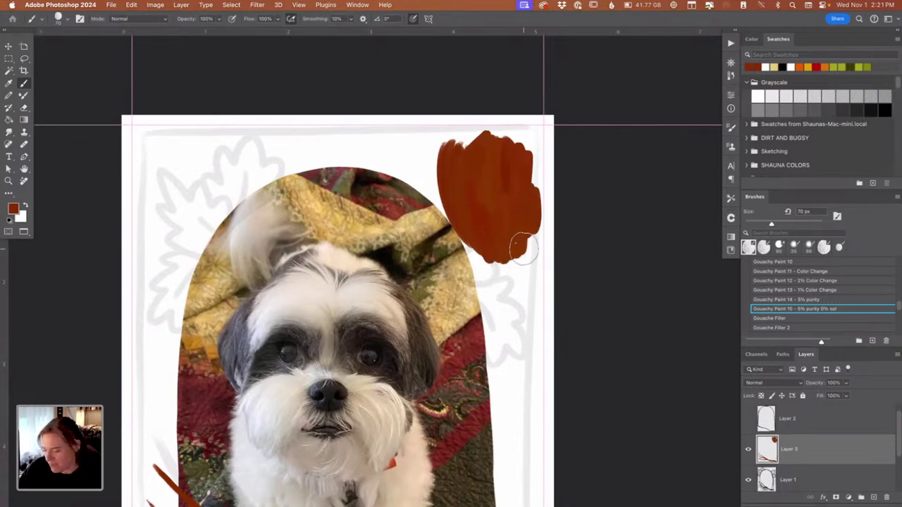
{"action": "key", "text": "super+plus"}
{"action": "mouse_move", "coordinate": [633, 147]}
{"action": "left_mouse_down"}
{"action": "mouse_move", "coordinate": [526, 294]}
{"action": "mouse_move", "coordinate": [515, 288]}
{"action": "left_mouse_up"}
{"action": "left_click_drag", "start_coordinate": [439, 244], "coordinate": [452, 221]}
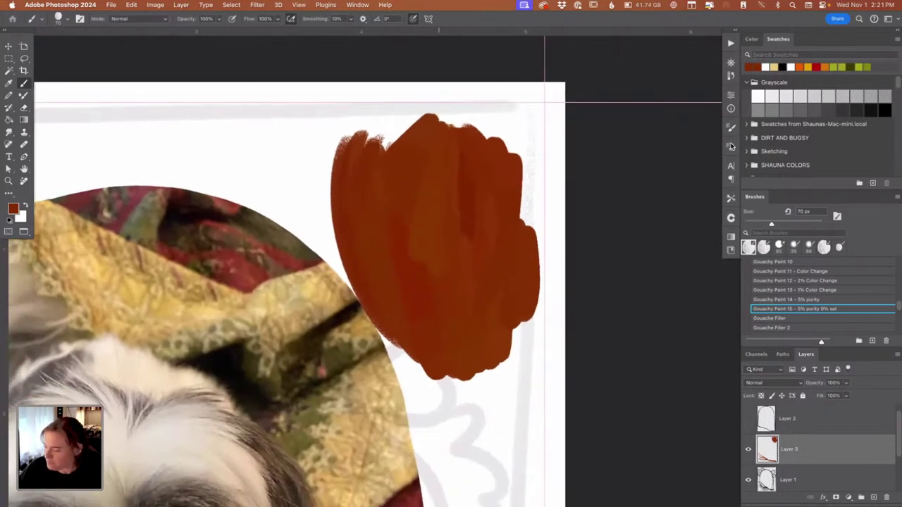
Step: Examine the Color Dynamics settings of the "Gouachy Paint 15 - 5% purity 0% sat" brush
{"action": "left_click", "coordinate": [732, 129]}
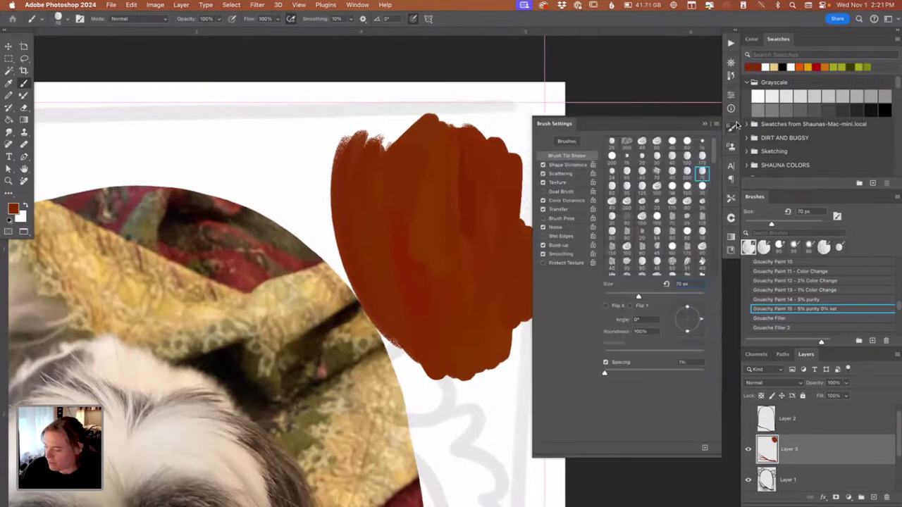
{"action": "left_click", "coordinate": [572, 202]}
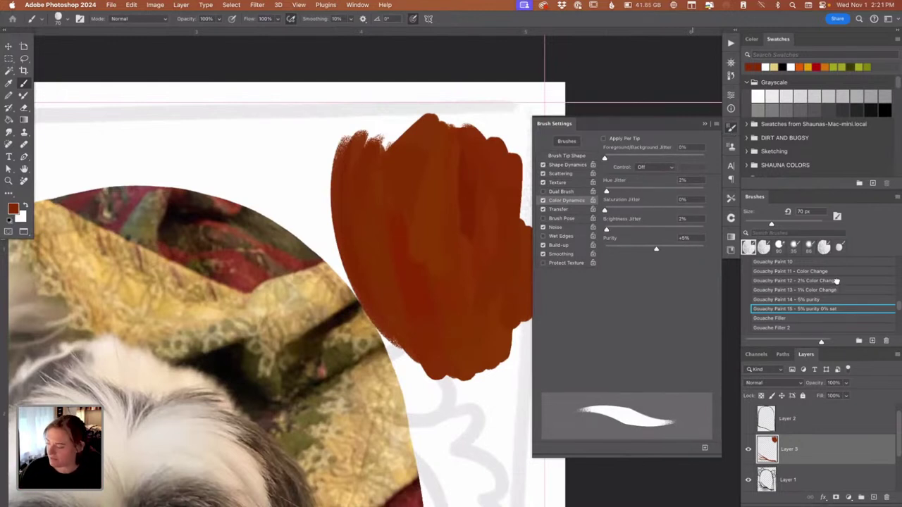
{"action": "left_click", "coordinate": [731, 129]}
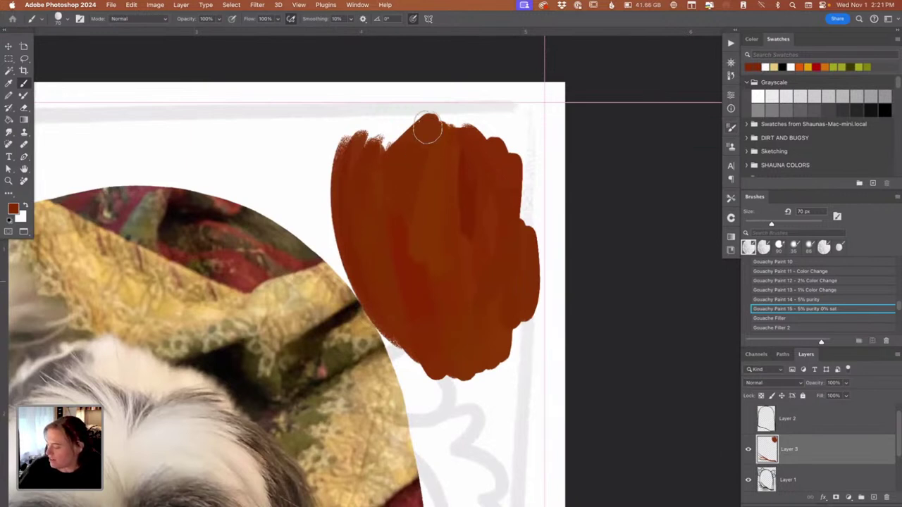
Step: Choose the "Gouachy Paint 12 - 2% Color Change" brush and paint overlapping comparison strokes on the arch side of the rust patch
{"action": "key", "text": "comma"}
{"action": "key", "text": "comma"}
{"action": "key", "text": "comma"}
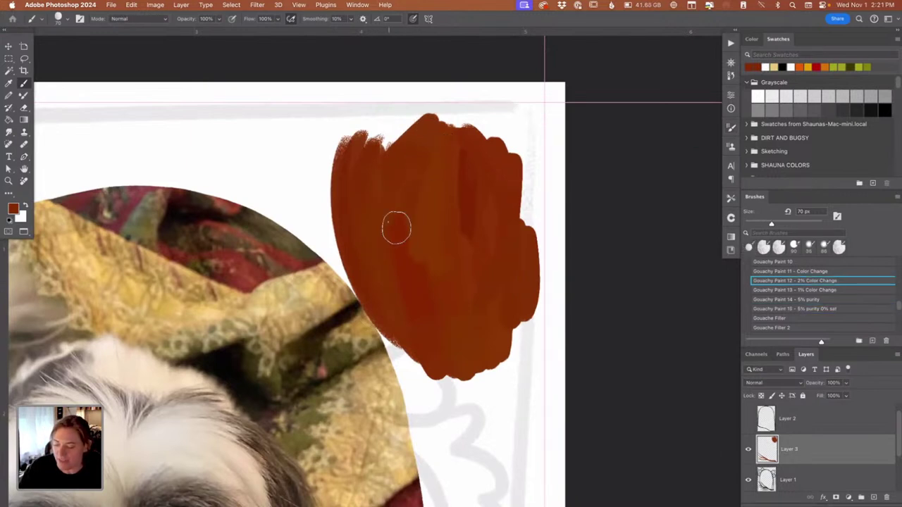
{"action": "left_click", "coordinate": [282, 145]}
{"action": "mouse_move", "coordinate": [289, 146]}
{"action": "left_mouse_down"}
{"action": "mouse_move", "coordinate": [309, 243]}
{"action": "mouse_move", "coordinate": [299, 132]}
{"action": "mouse_move", "coordinate": [299, 181]}
{"action": "mouse_move", "coordinate": [316, 235]}
{"action": "mouse_move", "coordinate": [312, 133]}
{"action": "mouse_move", "coordinate": [319, 209]}
{"action": "left_mouse_up"}
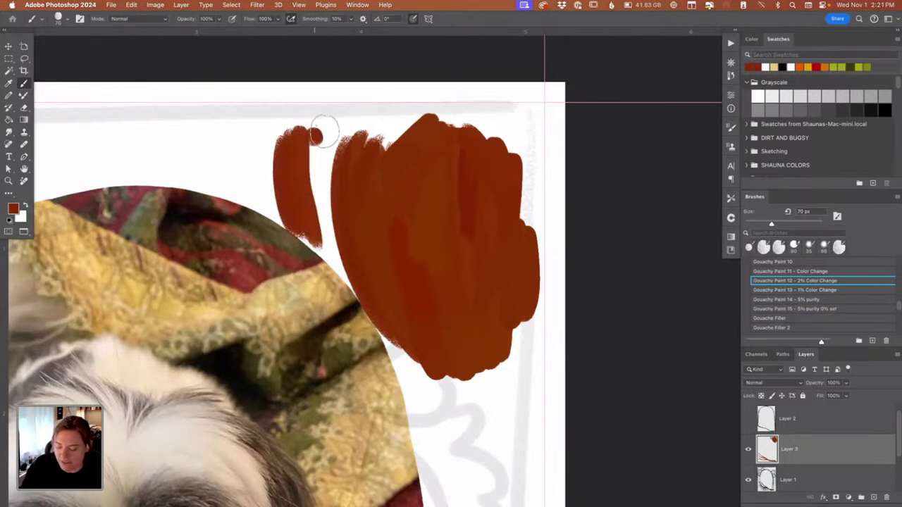
{"action": "mouse_move", "coordinate": [325, 129]}
{"action": "left_mouse_down"}
{"action": "mouse_move", "coordinate": [331, 220]}
{"action": "mouse_move", "coordinate": [350, 279]}
{"action": "mouse_move", "coordinate": [340, 252]}
{"action": "mouse_move", "coordinate": [337, 136]}
{"action": "mouse_move", "coordinate": [348, 248]}
{"action": "mouse_move", "coordinate": [347, 131]}
{"action": "mouse_move", "coordinate": [368, 277]}
{"action": "left_mouse_up"}
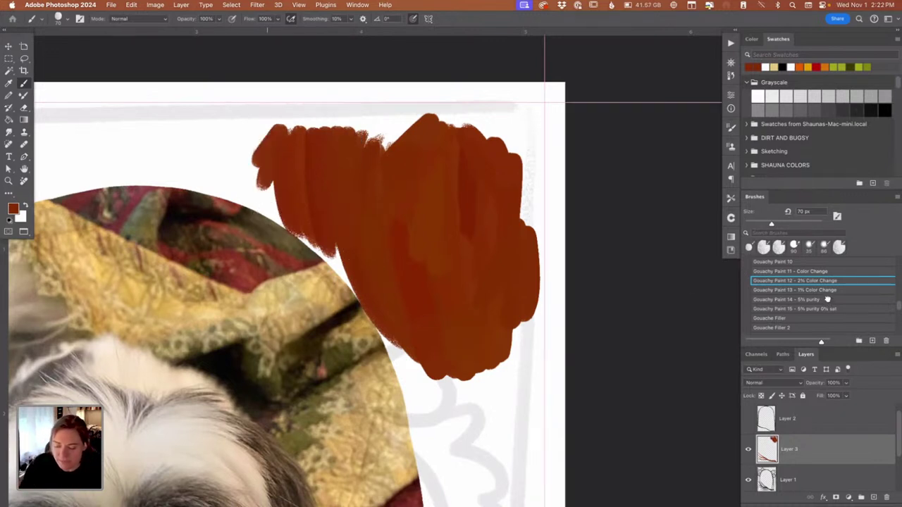
Step: Test the "Gouachy Paint 14 - 5% purity" brush over the rust patch, then return to "Gouachy Paint 15 - 5% purity 0% sat"
{"action": "key", "text": "period"}
{"action": "key", "text": "period"}
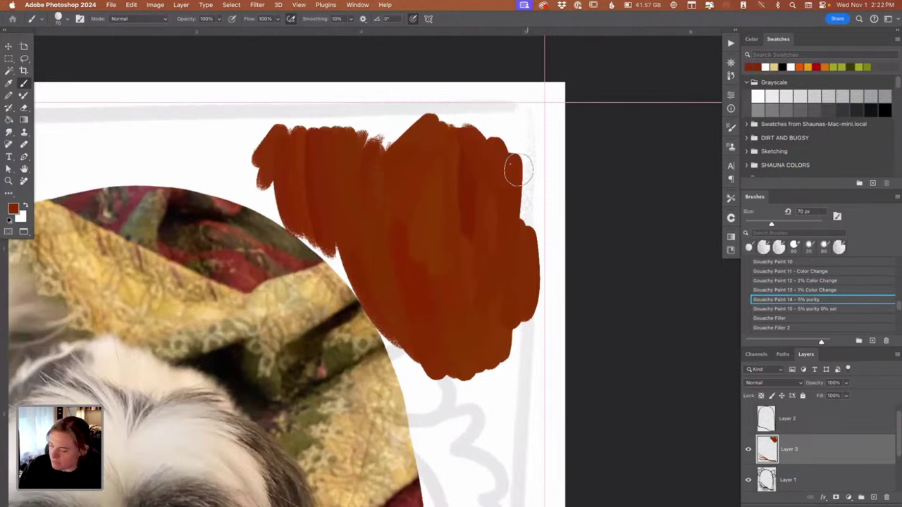
{"action": "mouse_move", "coordinate": [518, 169]}
{"action": "left_mouse_down"}
{"action": "mouse_move", "coordinate": [510, 137]}
{"action": "mouse_move", "coordinate": [508, 174]}
{"action": "mouse_move", "coordinate": [502, 121]}
{"action": "mouse_move", "coordinate": [461, 115]}
{"action": "mouse_move", "coordinate": [422, 120]}
{"action": "mouse_move", "coordinate": [404, 170]}
{"action": "mouse_move", "coordinate": [461, 217]}
{"action": "mouse_move", "coordinate": [474, 247]}
{"action": "mouse_move", "coordinate": [495, 263]}
{"action": "mouse_move", "coordinate": [494, 299]}
{"action": "left_mouse_up"}
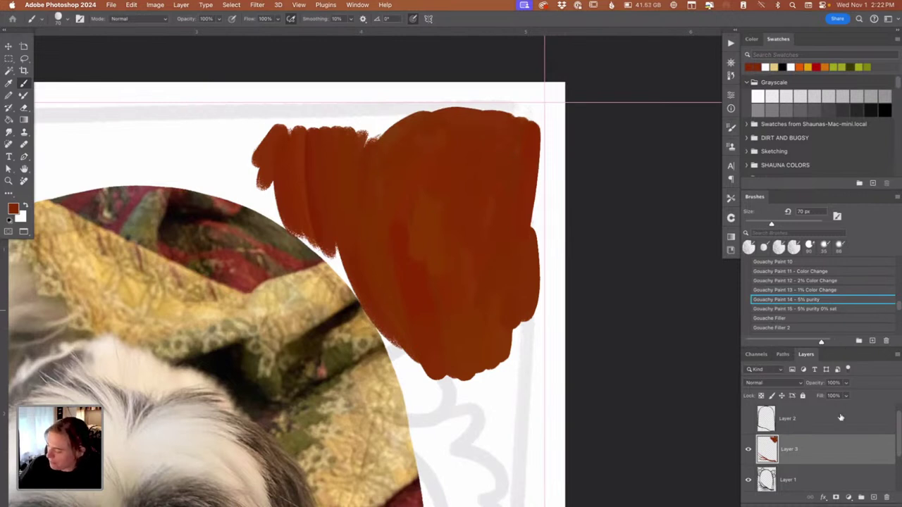
{"action": "key", "text": "period"}
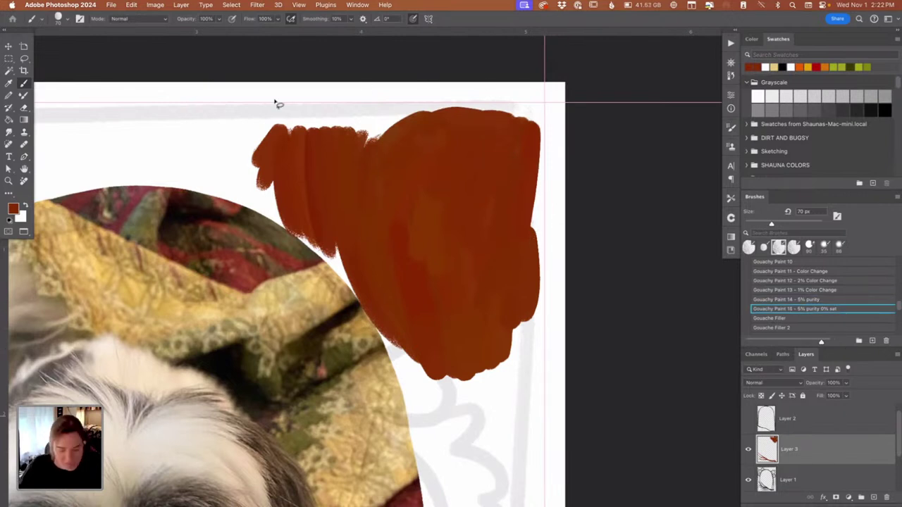
Step: Lasso and delete the whole rust test patch from Layer 3, deselect, and return to the Brush tool
{"action": "key", "text": "l"}
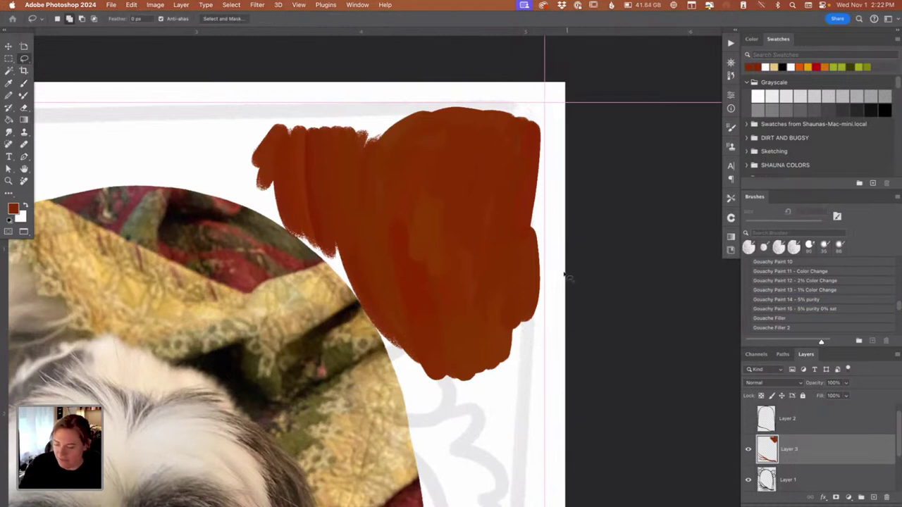
{"action": "left_click_drag", "start_coordinate": [564, 275], "coordinate": [556, 267]}
{"action": "key", "text": "Delete"}
{"action": "key", "text": "super+d"}
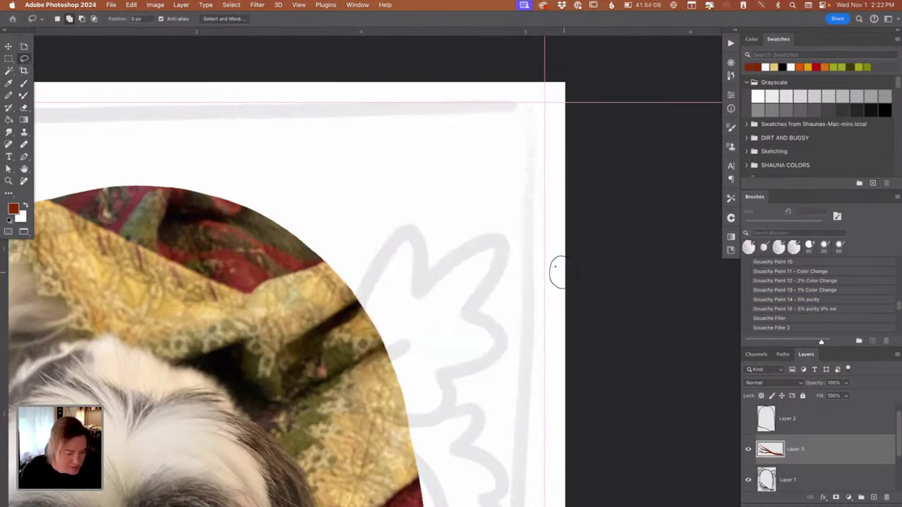
{"action": "key", "text": "b"}
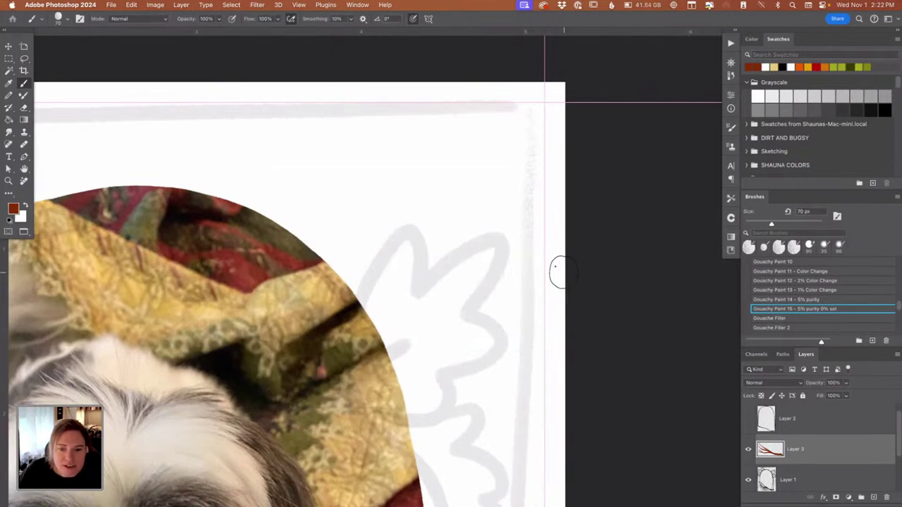
Step: Reduce the brush size to 50 px for painting the foliage around the arch
{"action": "key", "text": "super+minus"}
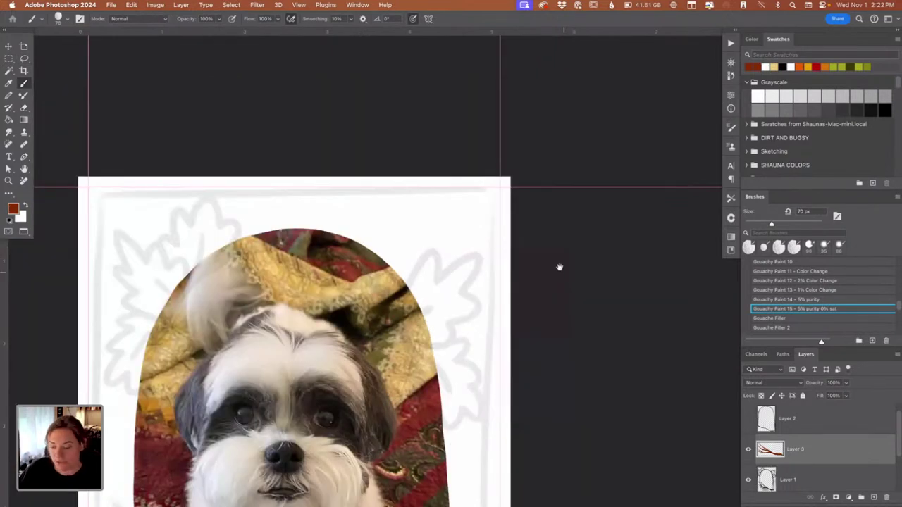
{"action": "left_click_drag", "start_coordinate": [444, 363], "coordinate": [561, 279]}
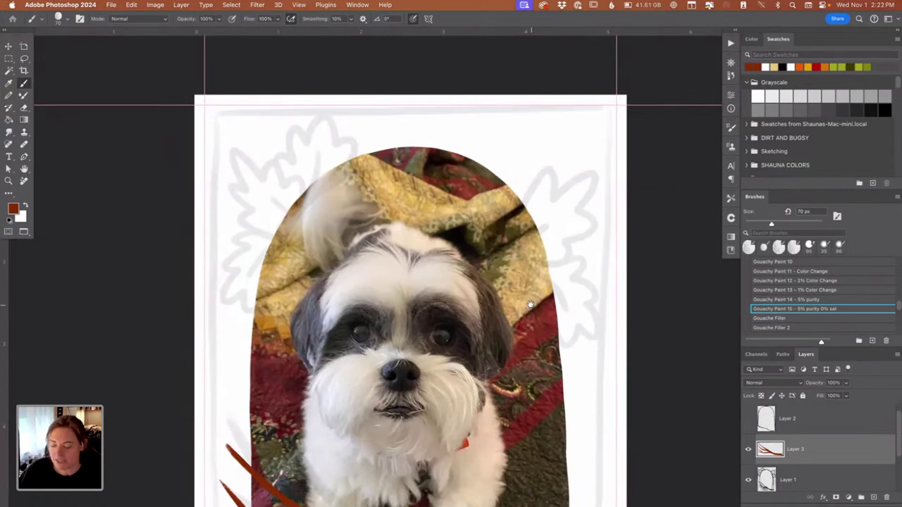
{"action": "scroll", "coordinate": [531, 306], "scroll_direction": "down", "scroll_amount": 2}
{"action": "scroll", "coordinate": [535, 273], "scroll_direction": "down", "scroll_amount": 1}
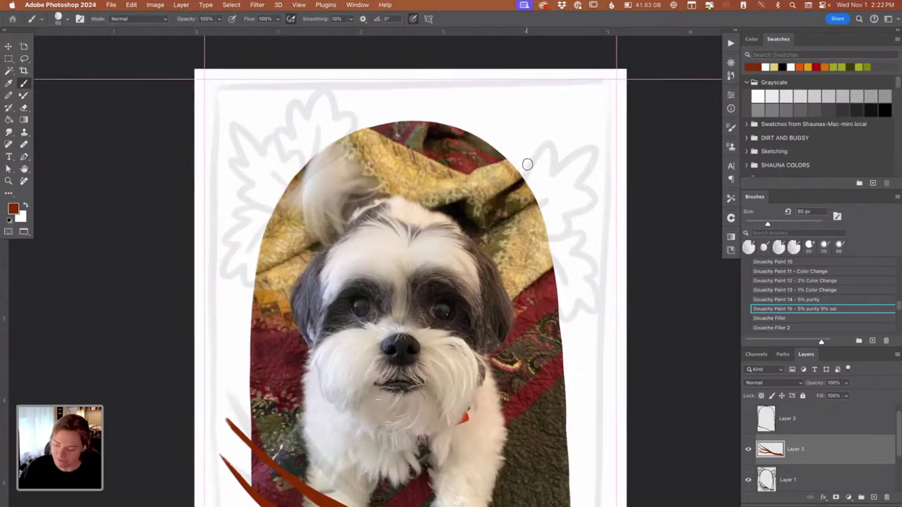
{"action": "key", "text": "bracketleft"}
{"action": "key", "text": "bracketleft"}
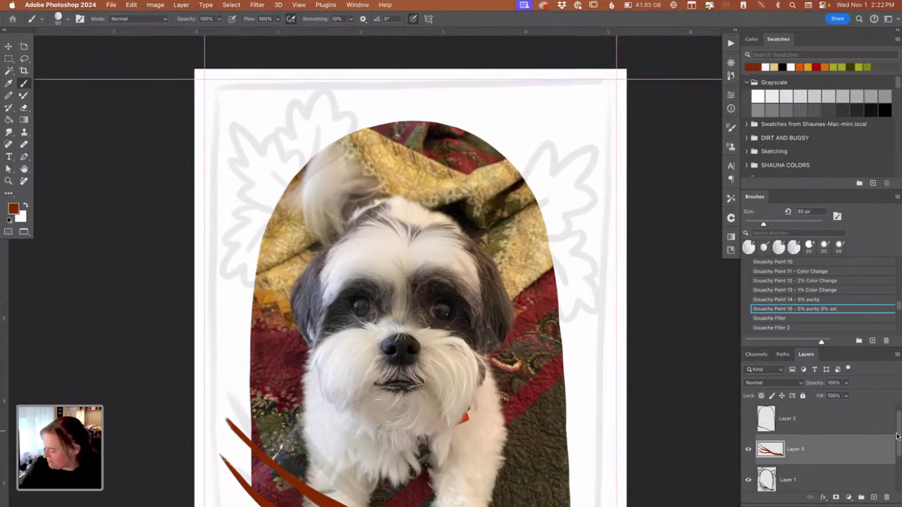
Step: Preview the card with the family and coffee-shop photos in the PHOTO group, then hide them again to restore the dog photo
{"action": "scroll", "coordinate": [897, 436], "scroll_direction": "down", "scroll_amount": 3}
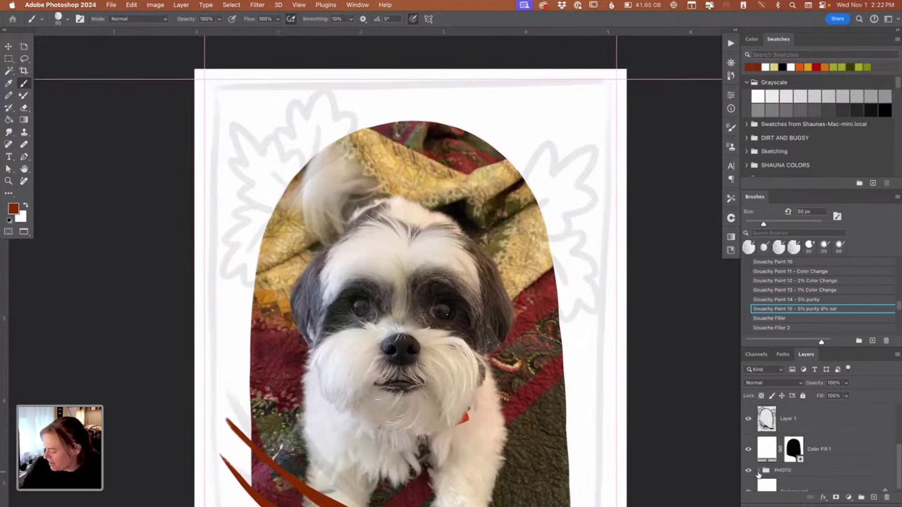
{"action": "left_click", "coordinate": [758, 470]}
{"action": "left_click_drag", "start_coordinate": [898, 432], "coordinate": [896, 447]}
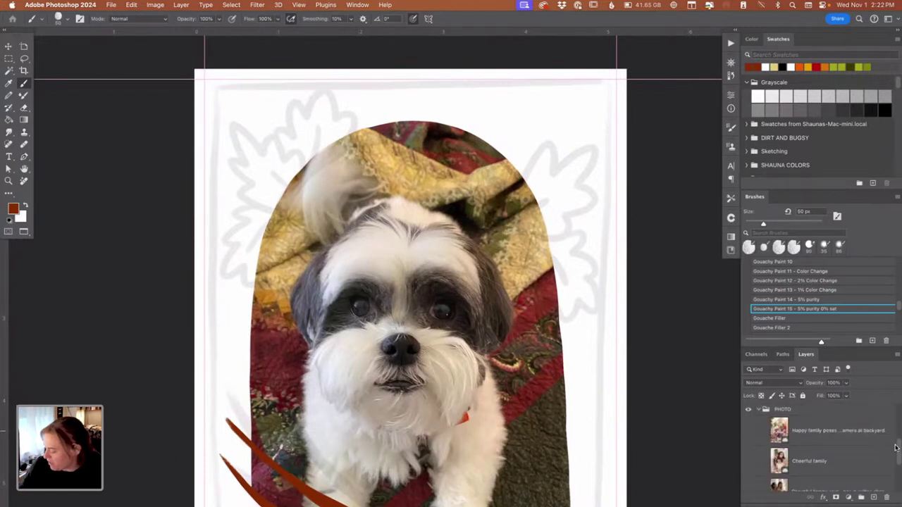
{"action": "left_click", "coordinate": [751, 455]}
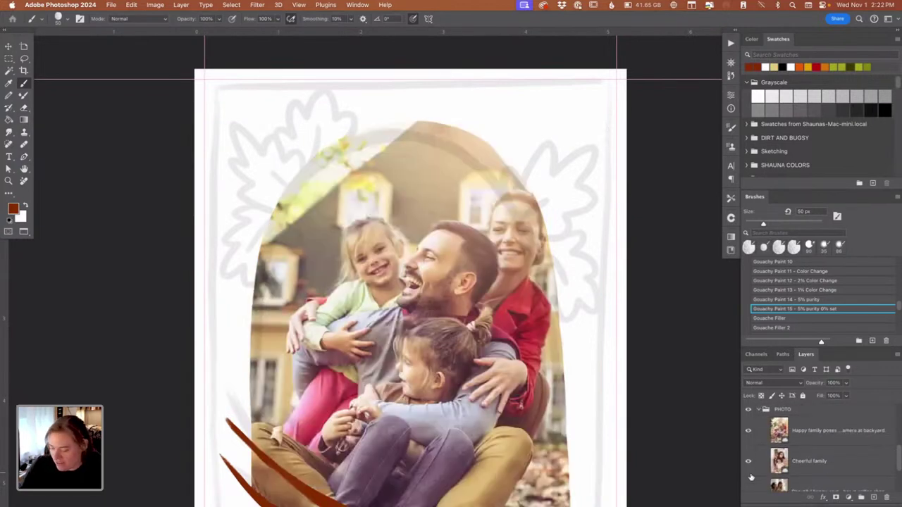
{"action": "key", "text": "super+minus"}
{"action": "key", "text": "super+minus"}
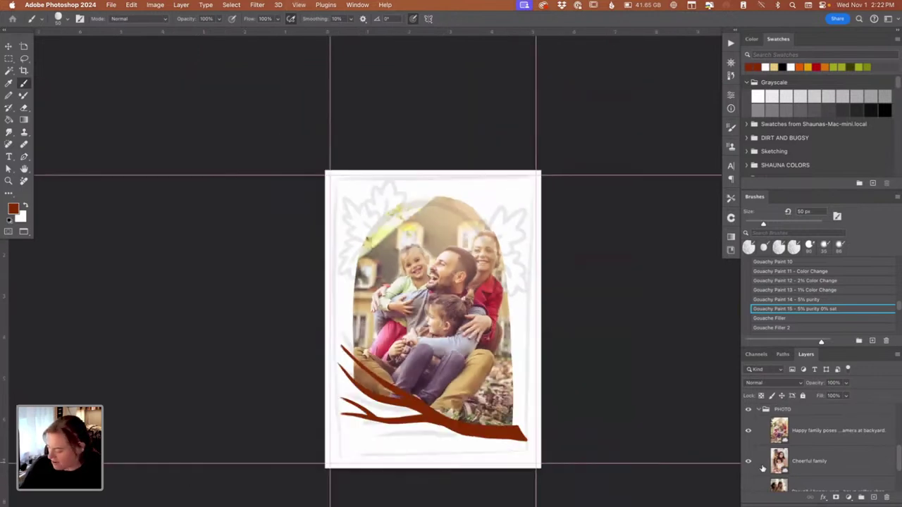
{"action": "left_click", "coordinate": [748, 432]}
{"action": "left_click", "coordinate": [748, 462]}
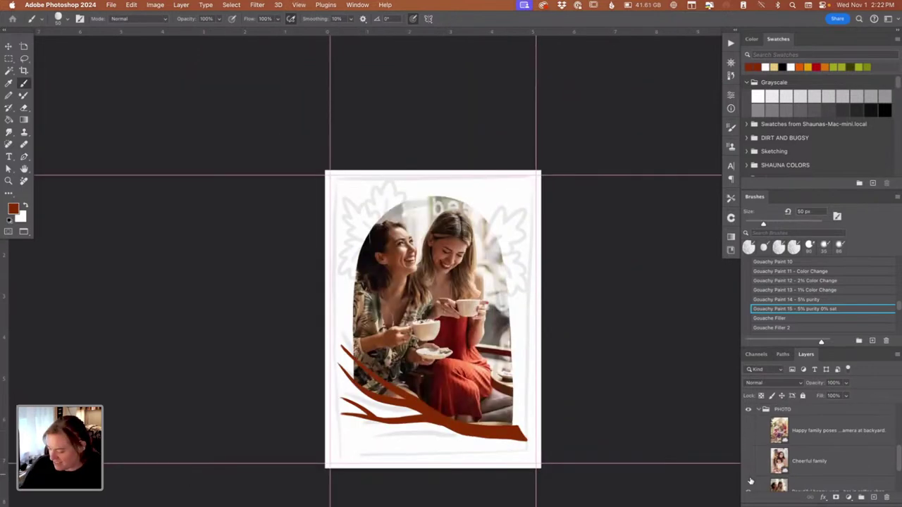
{"action": "left_click", "coordinate": [751, 487]}
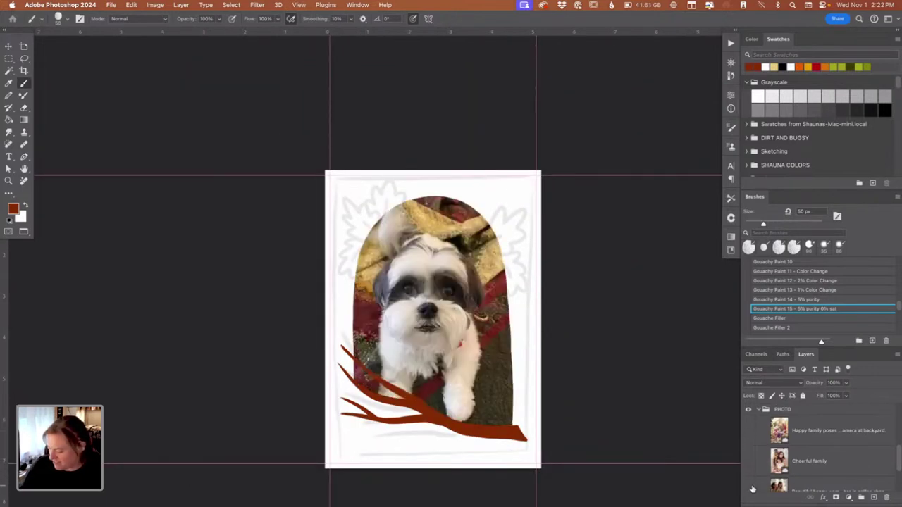
{"action": "left_click", "coordinate": [758, 410]}
{"action": "left_click_drag", "start_coordinate": [898, 453], "coordinate": [894, 387]}
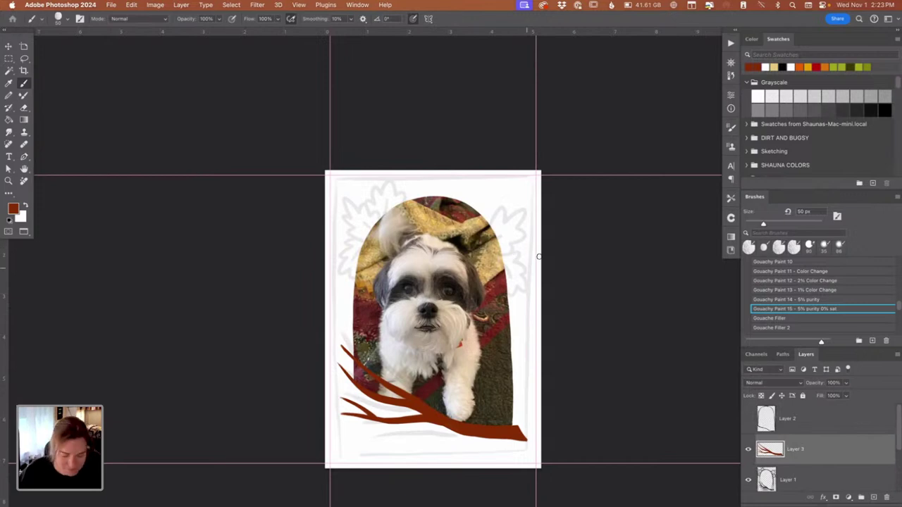
Step: Paint a lobed leaf outline with a central vein at 40 px beside the arch's upper-right curve on Layer 3
{"action": "scroll", "coordinate": [533, 258], "scroll_direction": "up", "scroll_amount": 3}
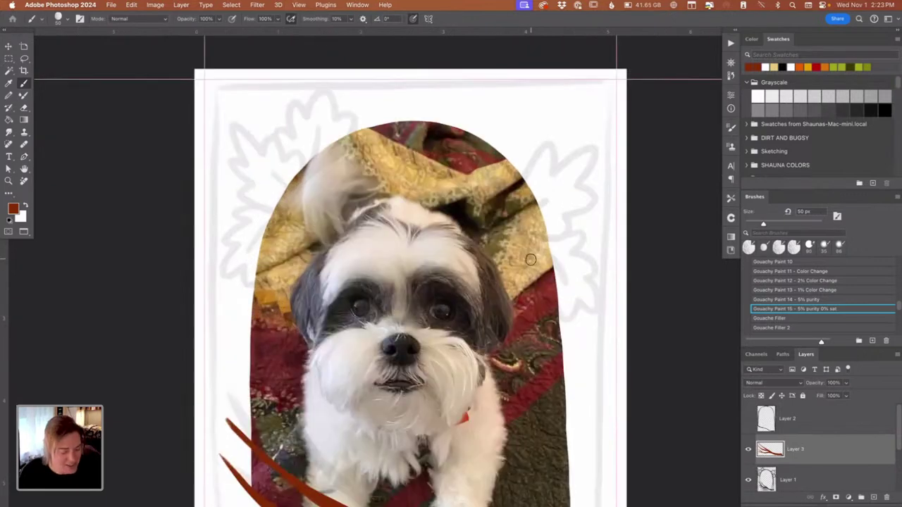
{"action": "key", "text": "bracketleft"}
{"action": "key", "text": "bracketleft"}
{"action": "left_click_drag", "start_coordinate": [512, 247], "coordinate": [449, 309]}
{"action": "left_click_drag", "start_coordinate": [462, 270], "coordinate": [480, 207]}
{"action": "left_click_drag", "start_coordinate": [467, 253], "coordinate": [488, 197]}
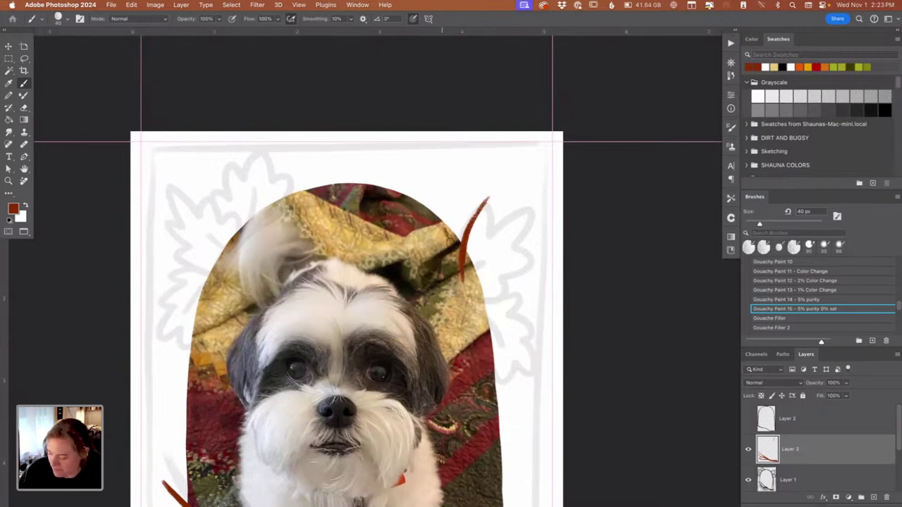
{"action": "mouse_move", "coordinate": [454, 245]}
{"action": "left_mouse_down"}
{"action": "mouse_move", "coordinate": [460, 193]}
{"action": "mouse_move", "coordinate": [453, 189]}
{"action": "mouse_move", "coordinate": [459, 210]}
{"action": "mouse_move", "coordinate": [455, 188]}
{"action": "mouse_move", "coordinate": [461, 200]}
{"action": "mouse_move", "coordinate": [474, 178]}
{"action": "mouse_move", "coordinate": [464, 182]}
{"action": "mouse_move", "coordinate": [485, 167]}
{"action": "mouse_move", "coordinate": [480, 181]}
{"action": "mouse_move", "coordinate": [525, 163]}
{"action": "mouse_move", "coordinate": [520, 196]}
{"action": "mouse_move", "coordinate": [498, 218]}
{"action": "mouse_move", "coordinate": [526, 203]}
{"action": "mouse_move", "coordinate": [515, 231]}
{"action": "mouse_move", "coordinate": [480, 253]}
{"action": "left_mouse_up"}
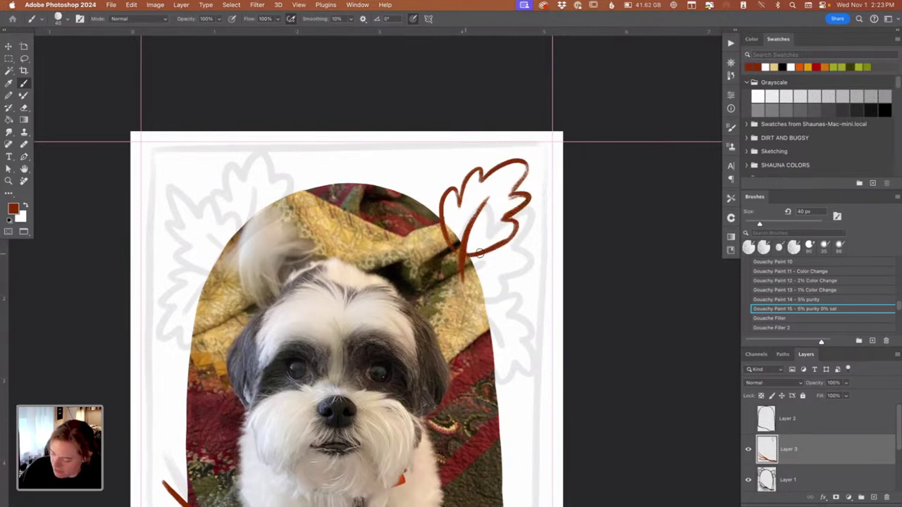
Step: Rotate the canvas and paint a smaller lobed leaf with a central vein below the first, following the arch edge
{"action": "key", "text": "r"}
{"action": "mouse_move", "coordinate": [501, 323]}
{"action": "left_mouse_down"}
{"action": "mouse_move", "coordinate": [525, 258]}
{"action": "mouse_move", "coordinate": [411, 349]}
{"action": "left_mouse_up"}
{"action": "key", "text": "space"}
{"action": "mouse_move", "coordinate": [377, 277]}
{"action": "left_mouse_down"}
{"action": "mouse_move", "coordinate": [371, 313]}
{"action": "mouse_move", "coordinate": [382, 256]}
{"action": "mouse_move", "coordinate": [361, 277]}
{"action": "mouse_move", "coordinate": [354, 267]}
{"action": "mouse_move", "coordinate": [368, 246]}
{"action": "mouse_move", "coordinate": [370, 259]}
{"action": "mouse_move", "coordinate": [372, 239]}
{"action": "mouse_move", "coordinate": [391, 230]}
{"action": "mouse_move", "coordinate": [390, 266]}
{"action": "mouse_move", "coordinate": [411, 260]}
{"action": "mouse_move", "coordinate": [411, 284]}
{"action": "left_mouse_up"}
{"action": "key", "text": "super+z"}
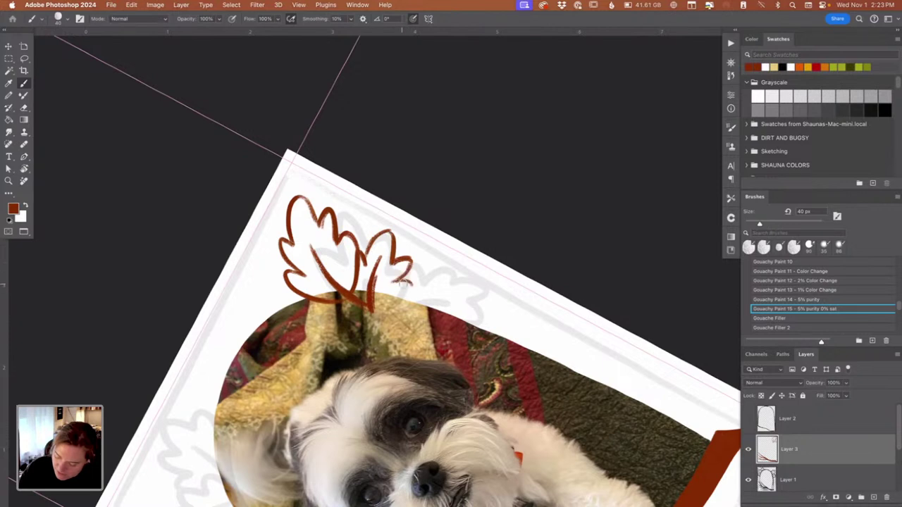
{"action": "left_click_drag", "start_coordinate": [407, 280], "coordinate": [385, 306]}
{"action": "left_click_drag", "start_coordinate": [411, 258], "coordinate": [395, 295]}
Step: Paint a stem with a cluster of three round berries above the large leaf, then reset the canvas rotation
{"action": "scroll", "coordinate": [356, 250], "scroll_direction": "down", "scroll_amount": 3}
{"action": "scroll", "coordinate": [355, 250], "scroll_direction": "left", "scroll_amount": 3}
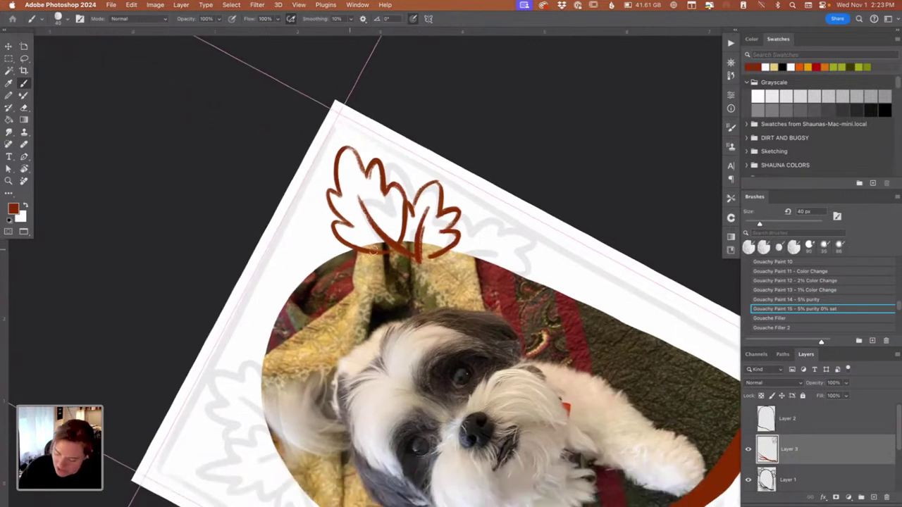
{"action": "mouse_move", "coordinate": [312, 258]}
{"action": "left_mouse_down"}
{"action": "mouse_move", "coordinate": [326, 230]}
{"action": "mouse_move", "coordinate": [300, 227]}
{"action": "left_mouse_up"}
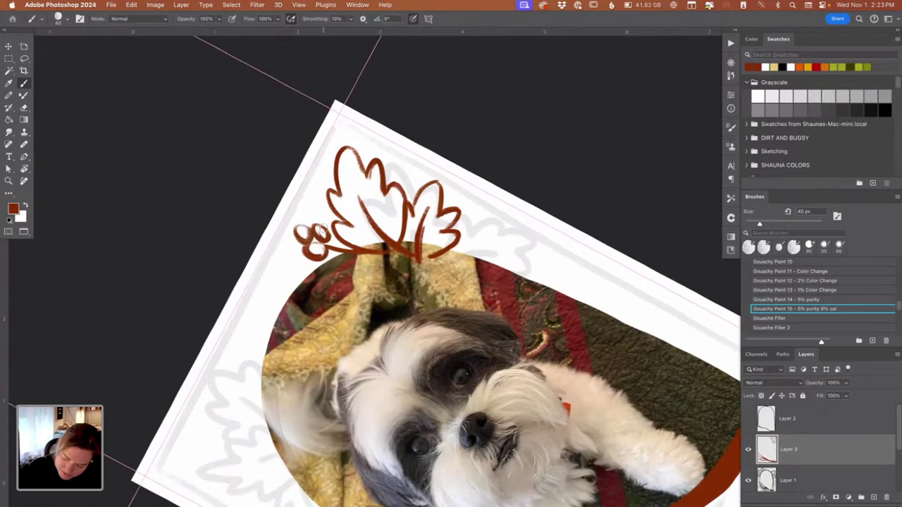
{"action": "key", "text": "Escape"}
Step: Paint a round acorn with a curved cap line below the smaller leaf on the arch's right side
{"action": "scroll", "coordinate": [580, 246], "scroll_direction": "left", "scroll_amount": 2}
{"action": "scroll", "coordinate": [580, 246], "scroll_direction": "up", "scroll_amount": 1}
{"action": "scroll", "coordinate": [576, 225], "scroll_direction": "down", "scroll_amount": 3}
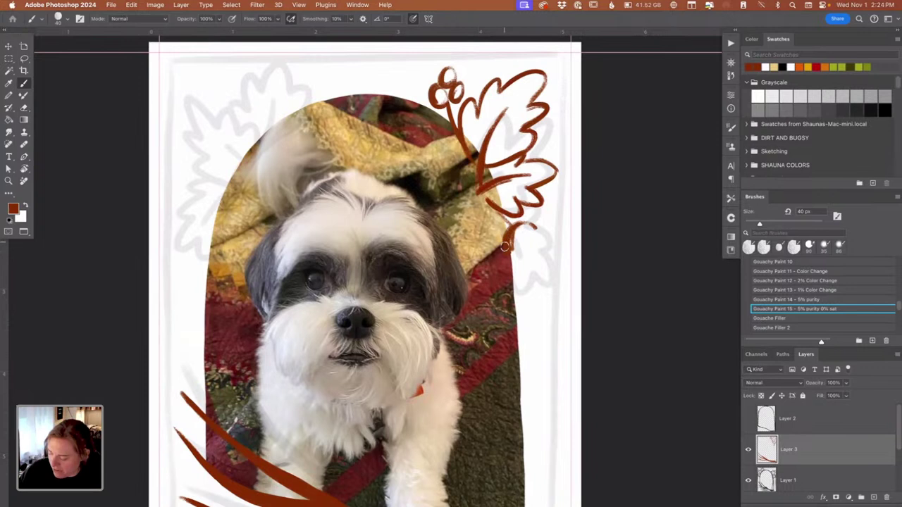
{"action": "mouse_move", "coordinate": [505, 244]}
{"action": "left_mouse_down"}
{"action": "mouse_move", "coordinate": [520, 258]}
{"action": "mouse_move", "coordinate": [535, 239]}
{"action": "mouse_move", "coordinate": [512, 233]}
{"action": "left_mouse_up"}
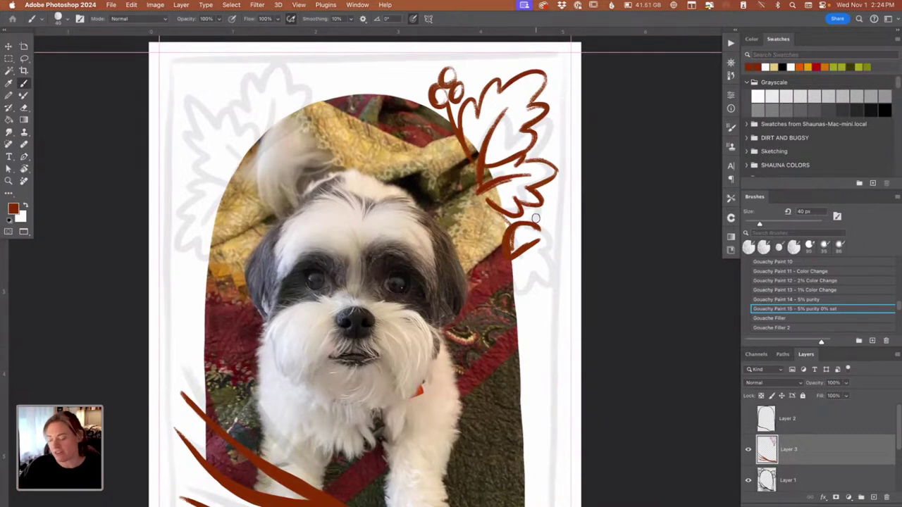
{"action": "mouse_move", "coordinate": [513, 226]}
{"action": "left_mouse_down"}
{"action": "mouse_move", "coordinate": [544, 238]}
{"action": "mouse_move", "coordinate": [515, 271]}
{"action": "mouse_move", "coordinate": [547, 264]}
{"action": "mouse_move", "coordinate": [517, 268]}
{"action": "left_mouse_up"}
{"action": "mouse_move", "coordinate": [547, 239]}
{"action": "left_mouse_down"}
{"action": "mouse_move", "coordinate": [544, 269]}
{"action": "mouse_move", "coordinate": [521, 272]}
{"action": "left_mouse_up"}
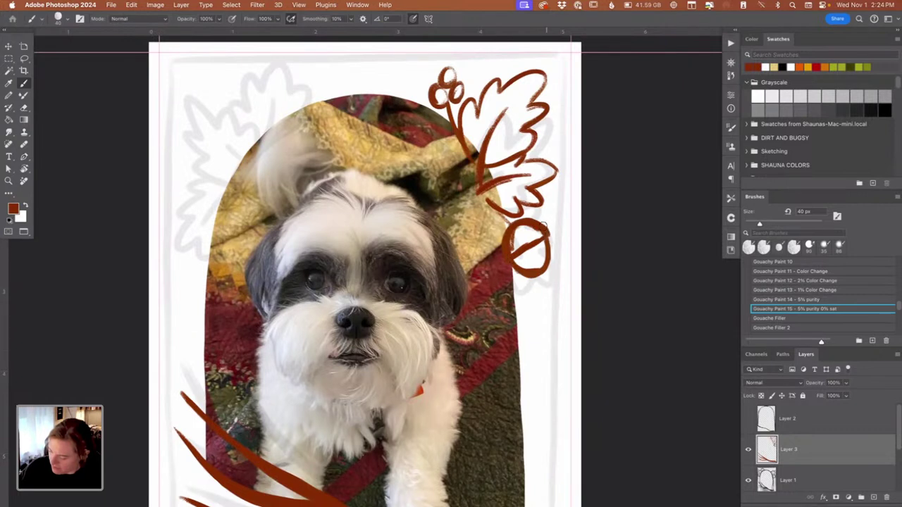
{"action": "mouse_move", "coordinate": [539, 231]}
{"action": "left_mouse_down"}
{"action": "mouse_move", "coordinate": [508, 237]}
{"action": "mouse_move", "coordinate": [511, 249]}
{"action": "mouse_move", "coordinate": [537, 232]}
{"action": "left_mouse_up"}
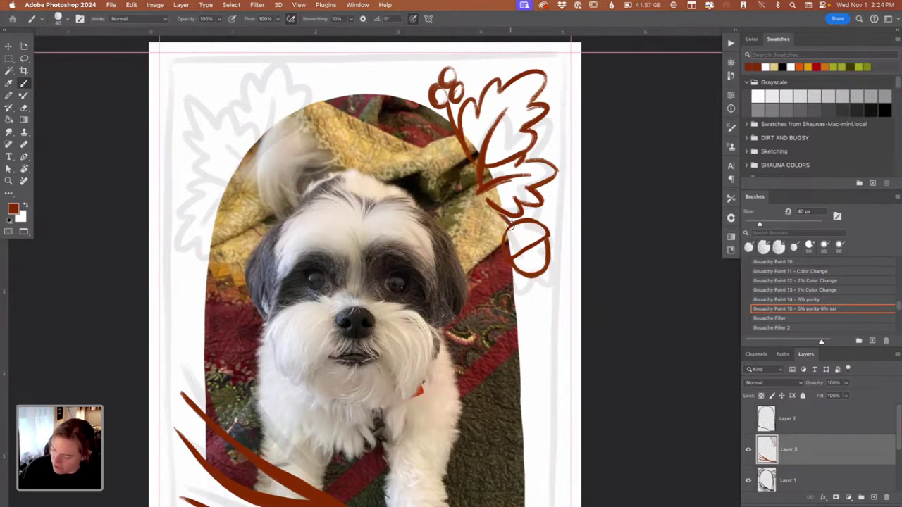
Step: Paint a lobed leaf and a smooth pointed leaf, each with a vein, below the acorn along the arch's right edge
{"action": "scroll", "coordinate": [548, 284], "scroll_direction": "down", "scroll_amount": 5}
{"action": "scroll", "coordinate": [527, 182], "scroll_direction": "down", "scroll_amount": 3}
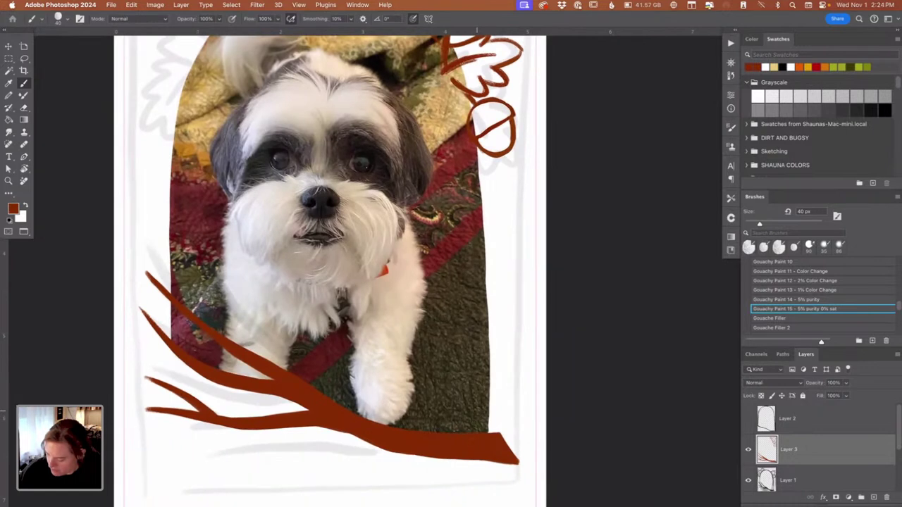
{"action": "scroll", "coordinate": [433, 369], "scroll_direction": "right", "scroll_amount": 5}
{"action": "scroll", "coordinate": [432, 368], "scroll_direction": "up", "scroll_amount": 3}
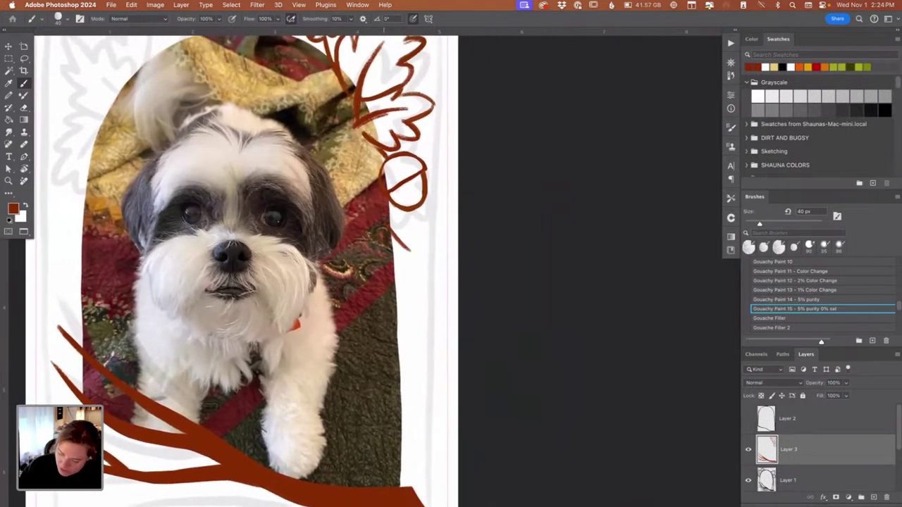
{"action": "mouse_move", "coordinate": [387, 227]}
{"action": "left_mouse_down"}
{"action": "mouse_move", "coordinate": [423, 288]}
{"action": "mouse_move", "coordinate": [421, 222]}
{"action": "mouse_move", "coordinate": [415, 238]}
{"action": "mouse_move", "coordinate": [435, 254]}
{"action": "mouse_move", "coordinate": [444, 294]}
{"action": "mouse_move", "coordinate": [435, 257]}
{"action": "mouse_move", "coordinate": [438, 289]}
{"action": "mouse_move", "coordinate": [454, 284]}
{"action": "mouse_move", "coordinate": [412, 321]}
{"action": "mouse_move", "coordinate": [416, 329]}
{"action": "left_mouse_up"}
{"action": "left_click_drag", "start_coordinate": [384, 302], "coordinate": [427, 348]}
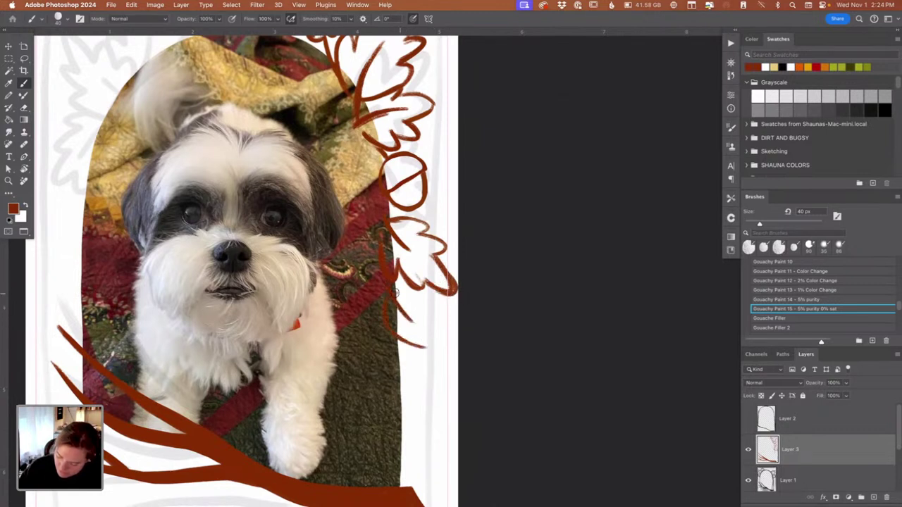
{"action": "mouse_move", "coordinate": [396, 294]}
{"action": "left_mouse_down"}
{"action": "mouse_move", "coordinate": [434, 327]}
{"action": "mouse_move", "coordinate": [426, 307]}
{"action": "mouse_move", "coordinate": [432, 343]}
{"action": "mouse_move", "coordinate": [430, 320]}
{"action": "mouse_move", "coordinate": [401, 294]}
{"action": "mouse_move", "coordinate": [429, 334]}
{"action": "mouse_move", "coordinate": [409, 340]}
{"action": "mouse_move", "coordinate": [433, 350]}
{"action": "left_mouse_up"}
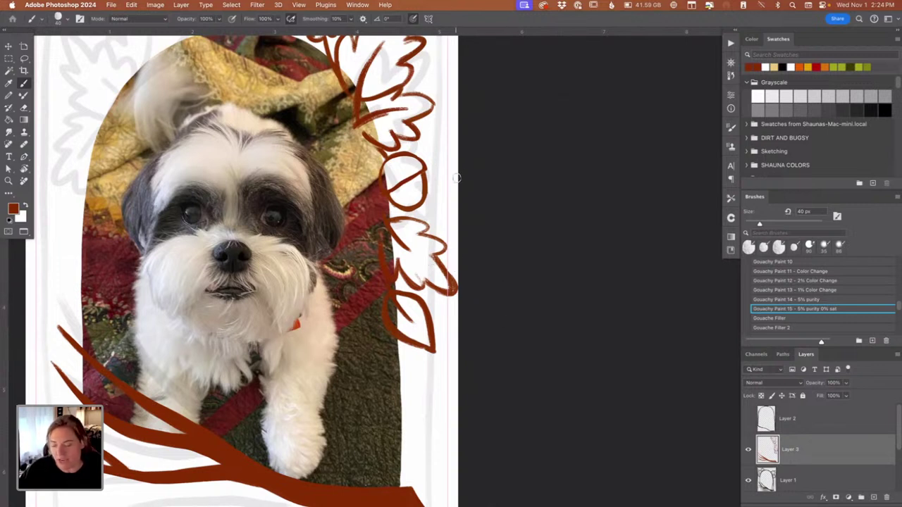
{"action": "left_click_drag", "start_coordinate": [452, 166], "coordinate": [456, 317]}
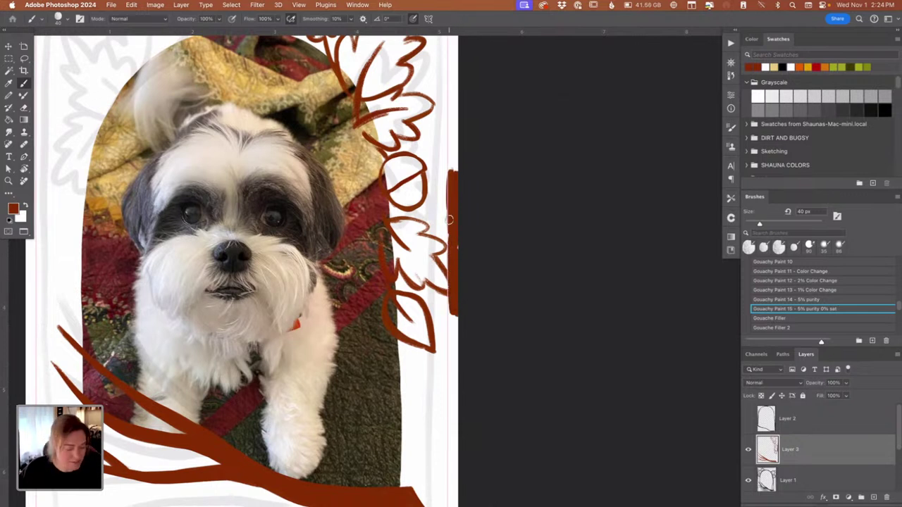
{"action": "key", "text": "super+z"}
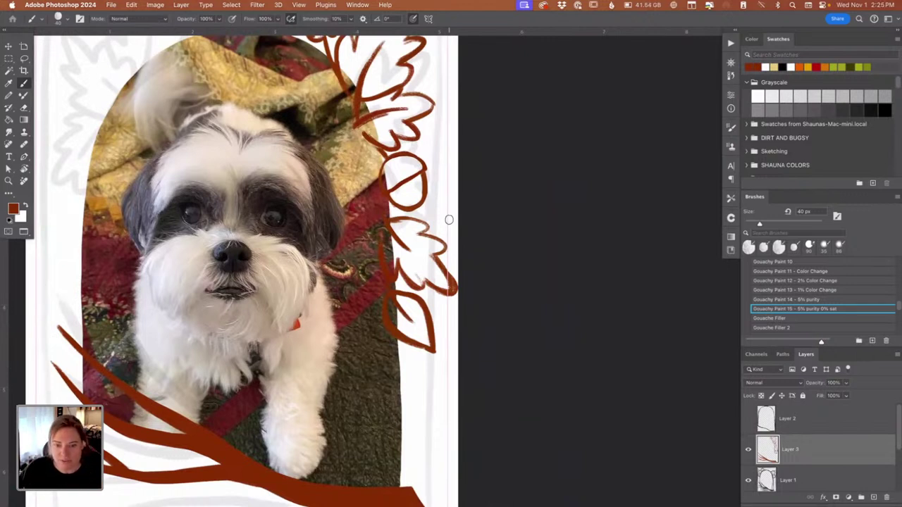
Step: Paint a short stem with a cluster of three round berries below the pointed leaf on the right side
{"action": "left_click_drag", "start_coordinate": [507, 221], "coordinate": [593, 273]}
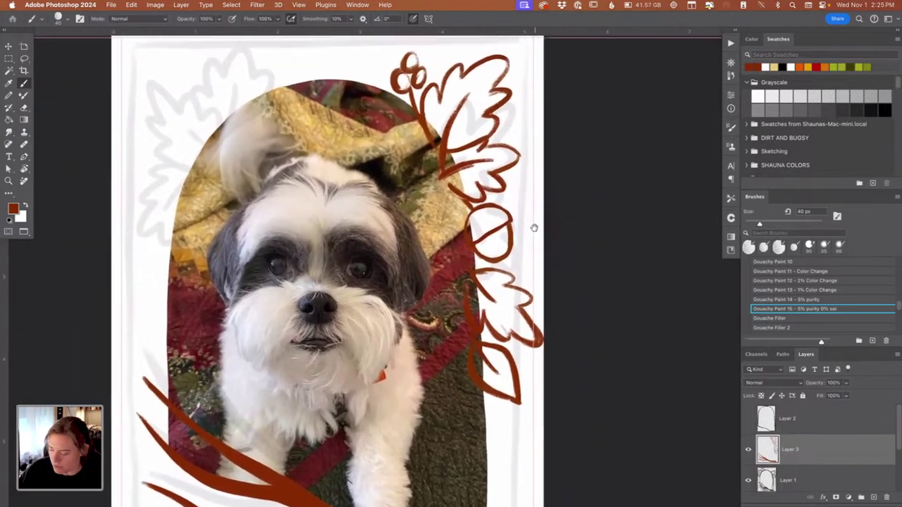
{"action": "scroll", "coordinate": [534, 227], "scroll_direction": "down", "scroll_amount": 10}
{"action": "scroll", "coordinate": [534, 227], "scroll_direction": "right", "scroll_amount": 2}
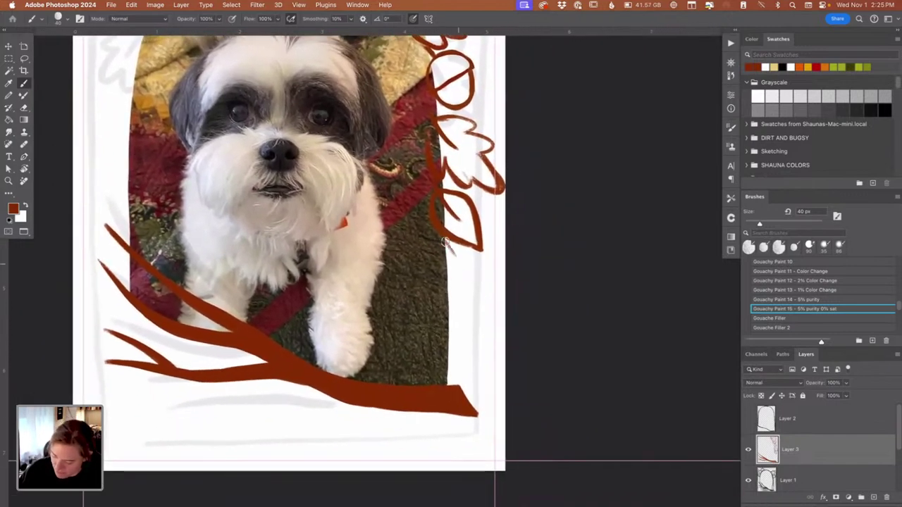
{"action": "mouse_move", "coordinate": [445, 241]}
{"action": "left_mouse_down"}
{"action": "mouse_move", "coordinate": [465, 304]}
{"action": "mouse_move", "coordinate": [478, 272]}
{"action": "mouse_move", "coordinate": [476, 319]}
{"action": "mouse_move", "coordinate": [471, 299]}
{"action": "left_mouse_up"}
{"action": "left_click_drag", "start_coordinate": [564, 296], "coordinate": [579, 307]}
Step: Paint two lobed leaves with central veins across the top of the arch, with a single stemmed berry between them
{"action": "scroll", "coordinate": [579, 306], "scroll_direction": "up", "scroll_amount": 10}
{"action": "scroll", "coordinate": [579, 307], "scroll_direction": "left", "scroll_amount": 6}
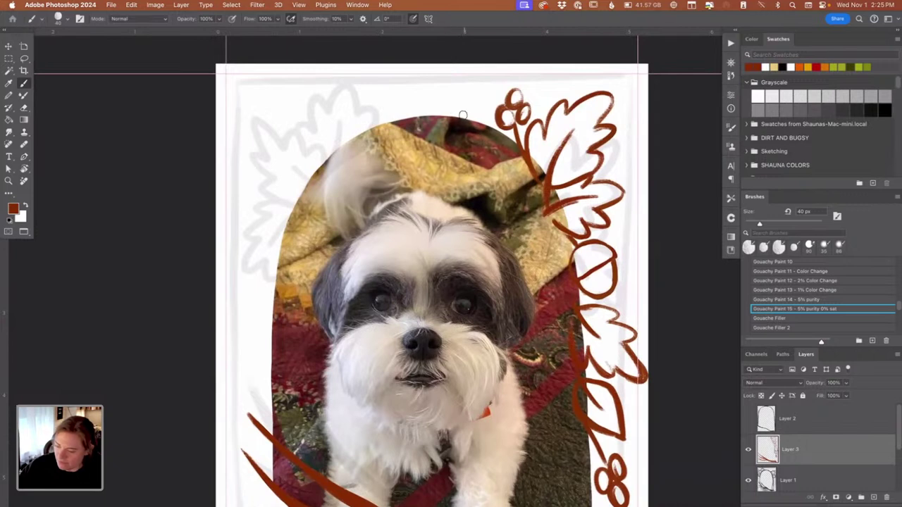
{"action": "mouse_move", "coordinate": [451, 105]}
{"action": "left_mouse_down"}
{"action": "mouse_move", "coordinate": [486, 126]}
{"action": "mouse_move", "coordinate": [493, 148]}
{"action": "left_mouse_up"}
{"action": "mouse_move", "coordinate": [485, 112]}
{"action": "left_mouse_down"}
{"action": "mouse_move", "coordinate": [447, 73]}
{"action": "mouse_move", "coordinate": [446, 89]}
{"action": "mouse_move", "coordinate": [444, 80]}
{"action": "mouse_move", "coordinate": [444, 88]}
{"action": "mouse_move", "coordinate": [408, 76]}
{"action": "mouse_move", "coordinate": [430, 101]}
{"action": "mouse_move", "coordinate": [413, 104]}
{"action": "mouse_move", "coordinate": [458, 131]}
{"action": "left_mouse_up"}
{"action": "scroll", "coordinate": [507, 187], "scroll_direction": "left", "scroll_amount": 5}
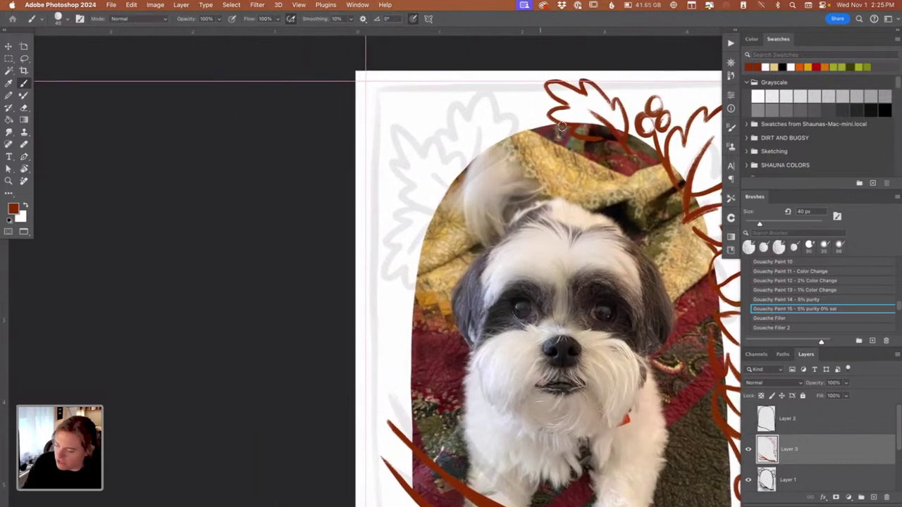
{"action": "mouse_move", "coordinate": [551, 125]}
{"action": "left_mouse_down"}
{"action": "mouse_move", "coordinate": [474, 125]}
{"action": "mouse_move", "coordinate": [471, 134]}
{"action": "mouse_move", "coordinate": [529, 127]}
{"action": "mouse_move", "coordinate": [528, 119]}
{"action": "mouse_move", "coordinate": [482, 127]}
{"action": "mouse_move", "coordinate": [484, 149]}
{"action": "mouse_move", "coordinate": [557, 124]}
{"action": "mouse_move", "coordinate": [503, 112]}
{"action": "mouse_move", "coordinate": [502, 125]}
{"action": "mouse_move", "coordinate": [471, 139]}
{"action": "mouse_move", "coordinate": [499, 145]}
{"action": "mouse_move", "coordinate": [500, 161]}
{"action": "mouse_move", "coordinate": [571, 125]}
{"action": "left_mouse_up"}
{"action": "key", "text": "super+z"}
{"action": "key", "text": "super+z"}
{"action": "key", "text": "super+z"}
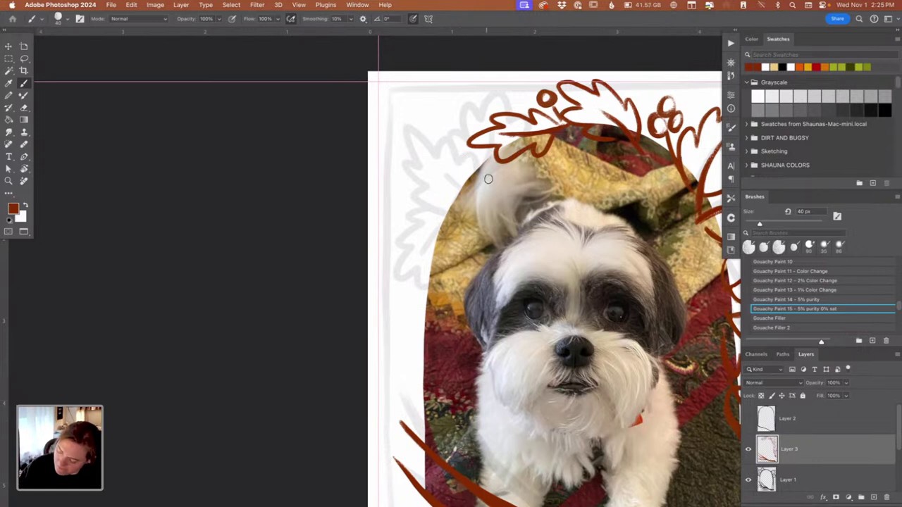
Step: Paint a lobed leaf with a central vein at the arch's upper-left curve and a three-berry cluster above it
{"action": "mouse_move", "coordinate": [489, 179]}
{"action": "left_mouse_down"}
{"action": "mouse_move", "coordinate": [456, 180]}
{"action": "mouse_move", "coordinate": [489, 178]}
{"action": "mouse_move", "coordinate": [450, 170]}
{"action": "mouse_move", "coordinate": [474, 183]}
{"action": "mouse_move", "coordinate": [430, 176]}
{"action": "left_mouse_up"}
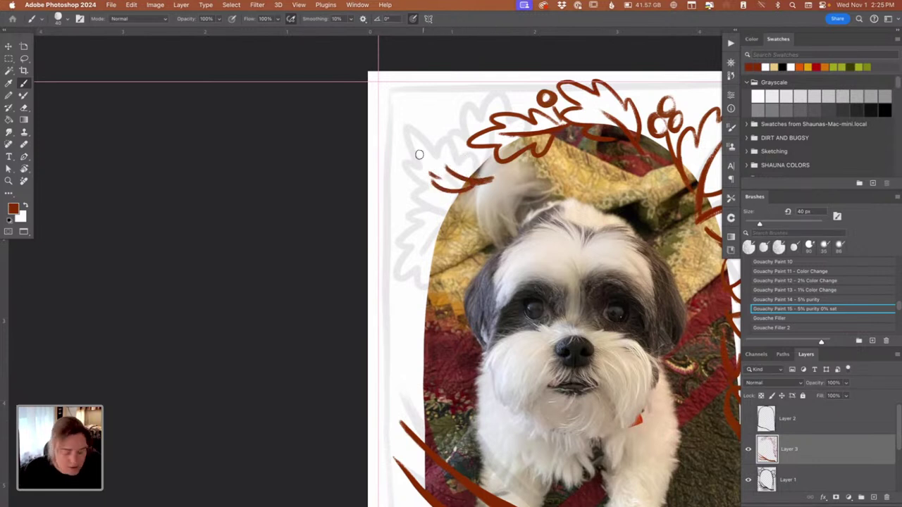
{"action": "key", "text": "super+z"}
{"action": "mouse_move", "coordinate": [478, 186]}
{"action": "left_mouse_down"}
{"action": "mouse_move", "coordinate": [426, 179]}
{"action": "mouse_move", "coordinate": [447, 195]}
{"action": "mouse_move", "coordinate": [478, 183]}
{"action": "mouse_move", "coordinate": [431, 176]}
{"action": "mouse_move", "coordinate": [421, 146]}
{"action": "mouse_move", "coordinate": [432, 174]}
{"action": "mouse_move", "coordinate": [429, 108]}
{"action": "mouse_move", "coordinate": [423, 114]}
{"action": "mouse_move", "coordinate": [438, 110]}
{"action": "mouse_move", "coordinate": [444, 146]}
{"action": "mouse_move", "coordinate": [461, 139]}
{"action": "mouse_move", "coordinate": [461, 126]}
{"action": "mouse_move", "coordinate": [461, 162]}
{"action": "mouse_move", "coordinate": [480, 168]}
{"action": "mouse_move", "coordinate": [471, 189]}
{"action": "mouse_move", "coordinate": [426, 179]}
{"action": "mouse_move", "coordinate": [452, 191]}
{"action": "mouse_move", "coordinate": [420, 161]}
{"action": "mouse_move", "coordinate": [439, 186]}
{"action": "mouse_move", "coordinate": [425, 182]}
{"action": "mouse_move", "coordinate": [461, 189]}
{"action": "left_mouse_up"}
{"action": "key", "text": "super+z"}
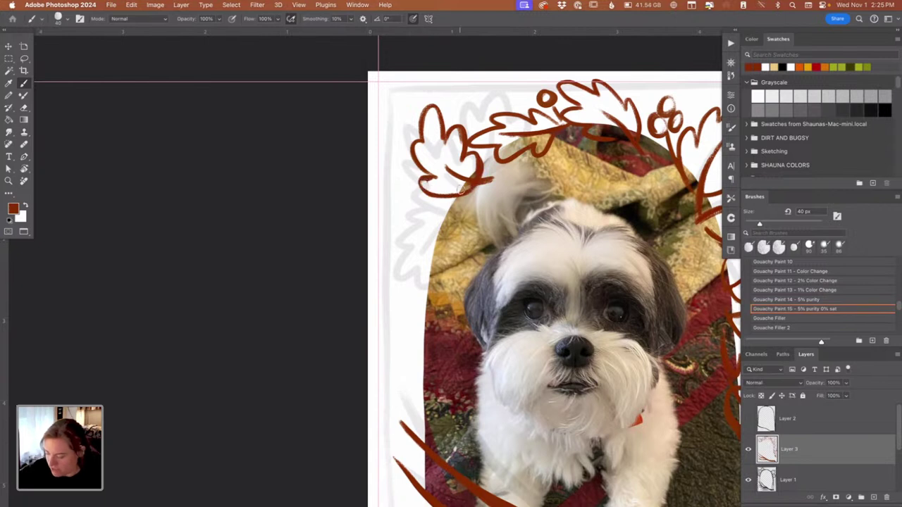
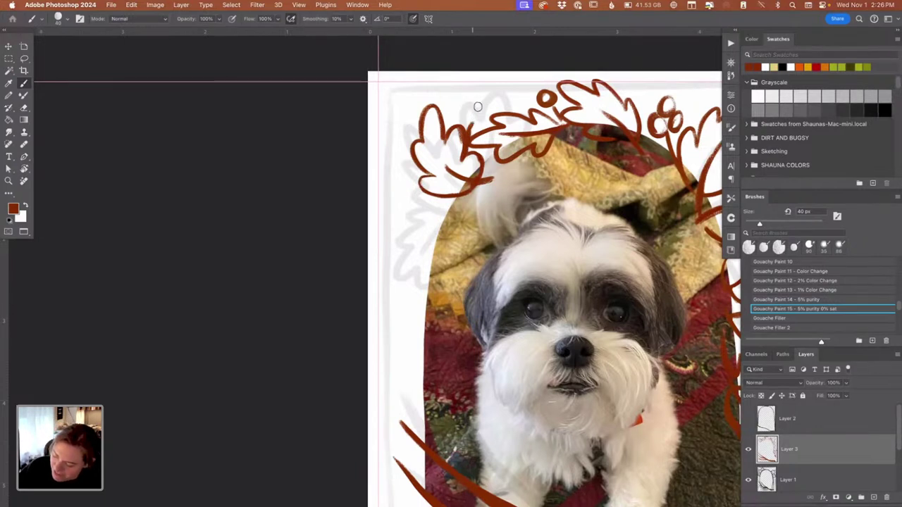
{"action": "mouse_move", "coordinate": [478, 106]}
{"action": "left_mouse_down"}
{"action": "mouse_move", "coordinate": [454, 122]}
{"action": "mouse_move", "coordinate": [467, 93]}
{"action": "left_mouse_up"}
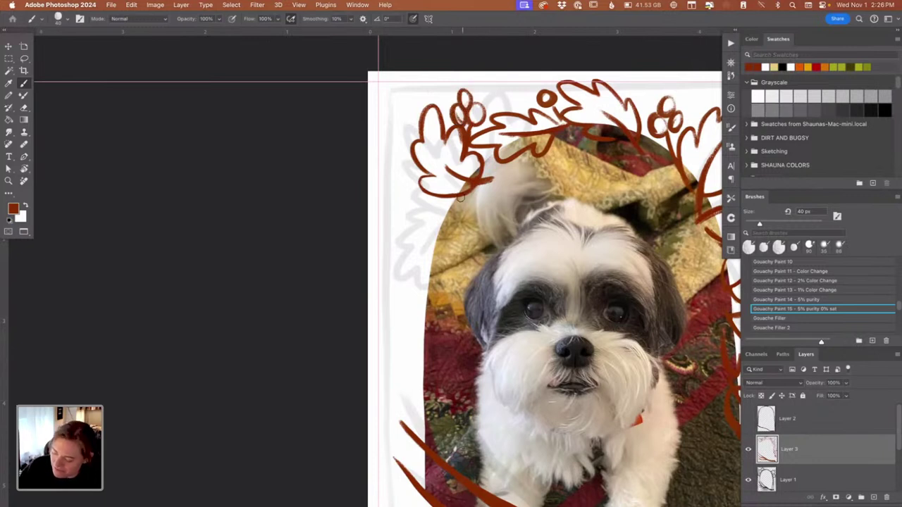
Step: Paint two smaller lobed leaves down the arch's left side, with a single round berry beside the upper one
{"action": "mouse_move", "coordinate": [461, 198]}
{"action": "left_mouse_down"}
{"action": "mouse_move", "coordinate": [416, 198]}
{"action": "mouse_move", "coordinate": [398, 223]}
{"action": "mouse_move", "coordinate": [409, 230]}
{"action": "mouse_move", "coordinate": [399, 241]}
{"action": "mouse_move", "coordinate": [412, 250]}
{"action": "mouse_move", "coordinate": [434, 235]}
{"action": "mouse_move", "coordinate": [446, 239]}
{"action": "mouse_move", "coordinate": [449, 203]}
{"action": "left_mouse_up"}
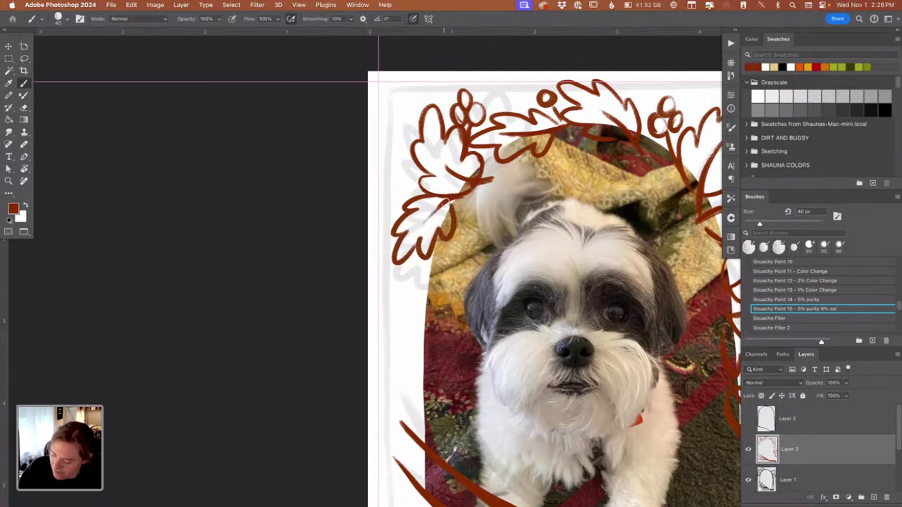
{"action": "scroll", "coordinate": [410, 244], "scroll_direction": "right", "scroll_amount": 5}
{"action": "left_click_drag", "start_coordinate": [411, 244], "coordinate": [408, 250]}
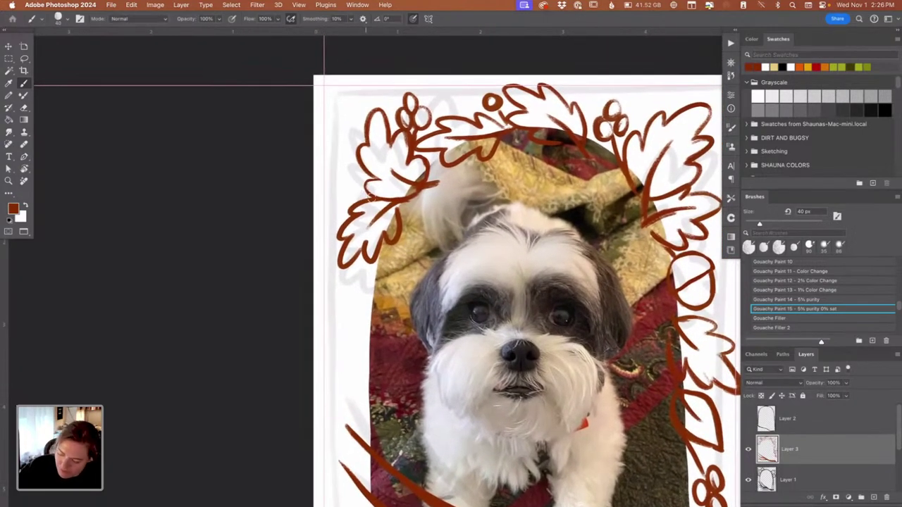
{"action": "mouse_move", "coordinate": [350, 186]}
{"action": "left_mouse_down"}
{"action": "mouse_move", "coordinate": [373, 198]}
{"action": "mouse_move", "coordinate": [356, 185]}
{"action": "left_mouse_up"}
{"action": "scroll", "coordinate": [429, 241], "scroll_direction": "down", "scroll_amount": 3}
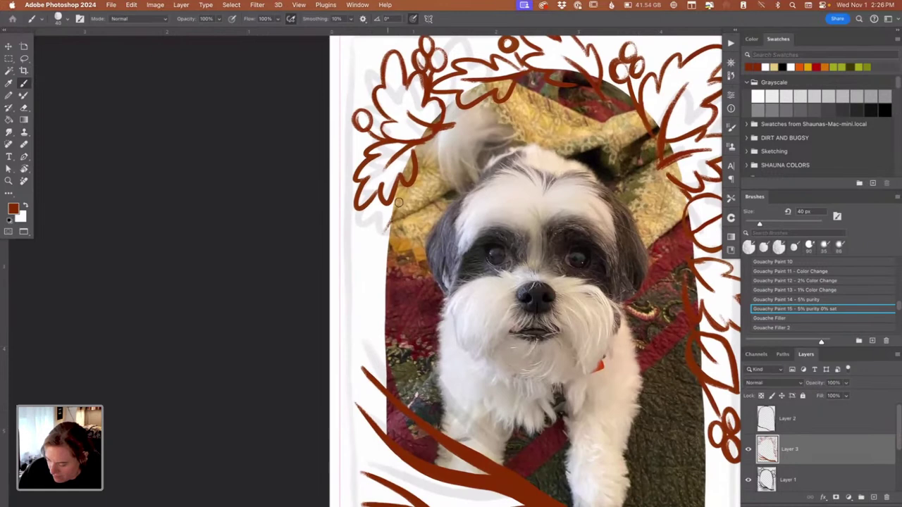
{"action": "mouse_move", "coordinate": [401, 199]}
{"action": "left_mouse_down"}
{"action": "mouse_move", "coordinate": [358, 247]}
{"action": "mouse_move", "coordinate": [371, 280]}
{"action": "mouse_move", "coordinate": [392, 263]}
{"action": "mouse_move", "coordinate": [400, 211]}
{"action": "mouse_move", "coordinate": [408, 236]}
{"action": "mouse_move", "coordinate": [380, 267]}
{"action": "mouse_move", "coordinate": [367, 253]}
{"action": "left_mouse_up"}
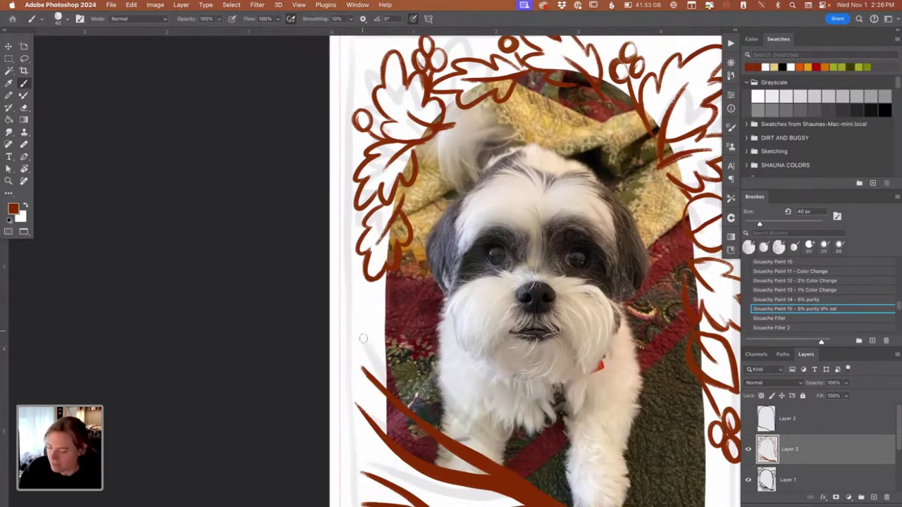
Step: Paint a pointed leaf at the tip of the upper twig and an acorn above it on the left side
{"action": "scroll", "coordinate": [411, 323], "scroll_direction": "down", "scroll_amount": 3}
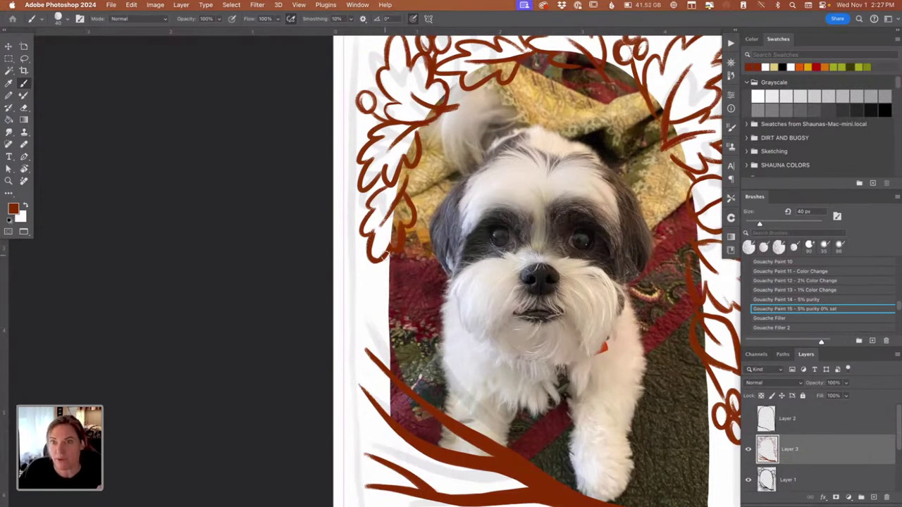
{"action": "mouse_move", "coordinate": [373, 330]}
{"action": "left_mouse_down"}
{"action": "mouse_move", "coordinate": [371, 322]}
{"action": "mouse_move", "coordinate": [386, 354]}
{"action": "mouse_move", "coordinate": [354, 319]}
{"action": "mouse_move", "coordinate": [356, 298]}
{"action": "mouse_move", "coordinate": [398, 331]}
{"action": "mouse_move", "coordinate": [356, 299]}
{"action": "left_mouse_up"}
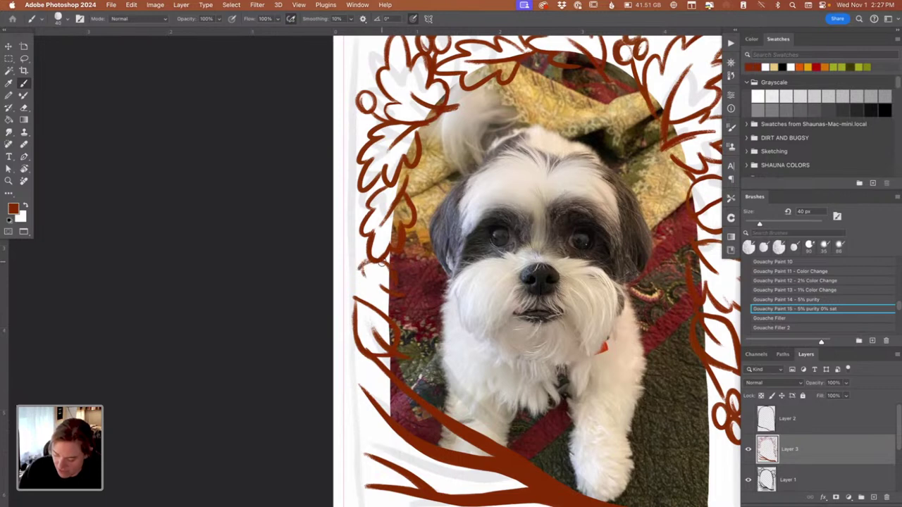
{"action": "mouse_move", "coordinate": [381, 291]}
{"action": "left_mouse_down"}
{"action": "mouse_move", "coordinate": [359, 270]}
{"action": "mouse_move", "coordinate": [356, 297]}
{"action": "mouse_move", "coordinate": [387, 312]}
{"action": "mouse_move", "coordinate": [358, 309]}
{"action": "left_mouse_up"}
{"action": "left_click_drag", "start_coordinate": [362, 278], "coordinate": [372, 313]}
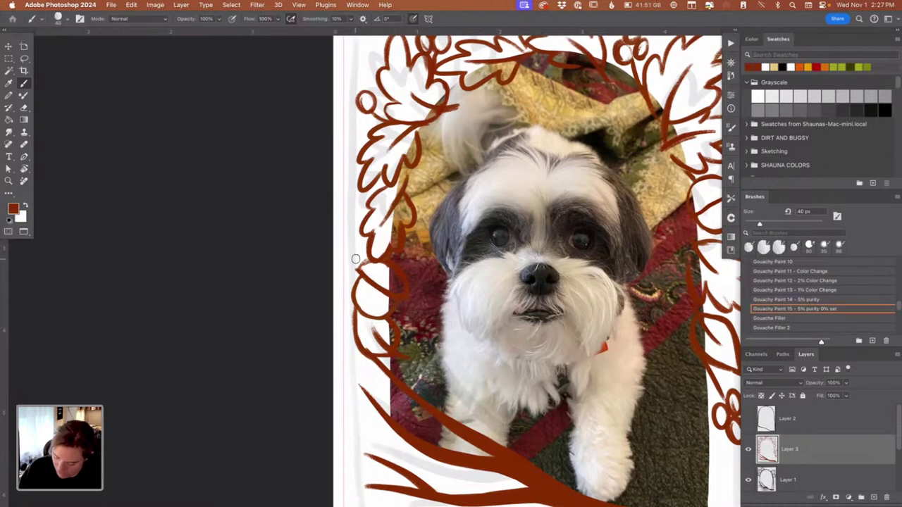
Step: Paint two long, nearly horizontal lines in the white space beneath the branch
{"action": "mouse_move", "coordinate": [656, 428]}
{"action": "left_mouse_down"}
{"action": "mouse_move", "coordinate": [480, 208]}
{"action": "mouse_move", "coordinate": [513, 300]}
{"action": "mouse_move", "coordinate": [535, 311]}
{"action": "left_mouse_up"}
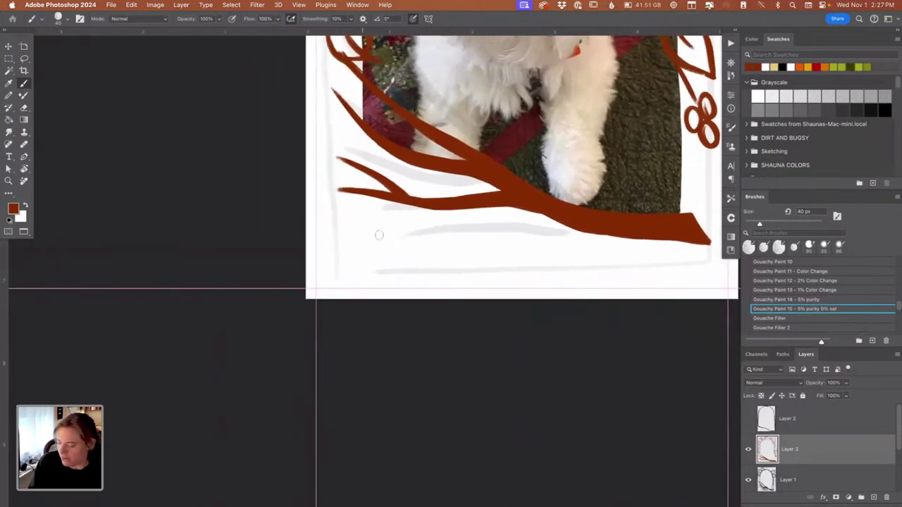
{"action": "left_click_drag", "start_coordinate": [364, 229], "coordinate": [536, 222]}
{"action": "left_click_drag", "start_coordinate": [351, 255], "coordinate": [551, 243]}
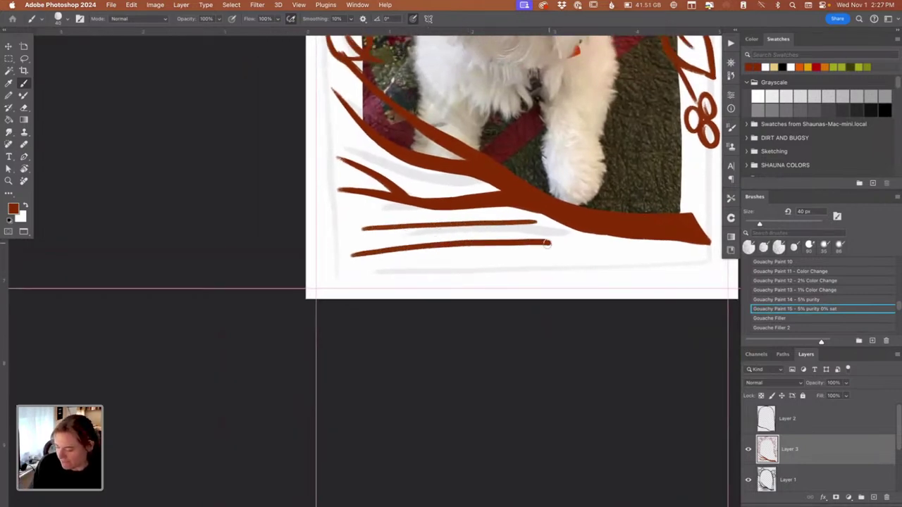
Step: Hide the Layer 1 sketch and paint a lobed leaf between the lower-right berries and the branch's thick end
{"action": "mouse_move", "coordinate": [505, 279]}
{"action": "left_mouse_down"}
{"action": "mouse_move", "coordinate": [440, 339]}
{"action": "mouse_move", "coordinate": [428, 416]}
{"action": "left_mouse_up"}
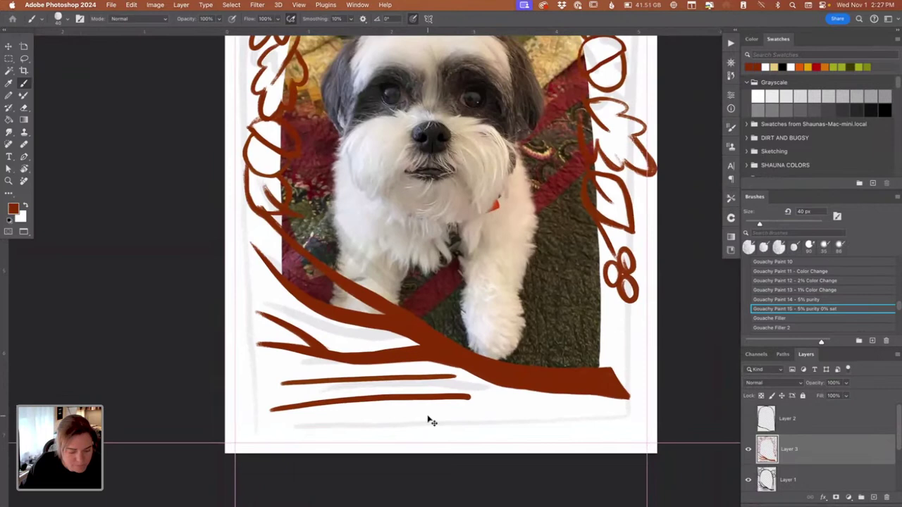
{"action": "key", "text": "super+minus"}
{"action": "left_click", "coordinate": [749, 479]}
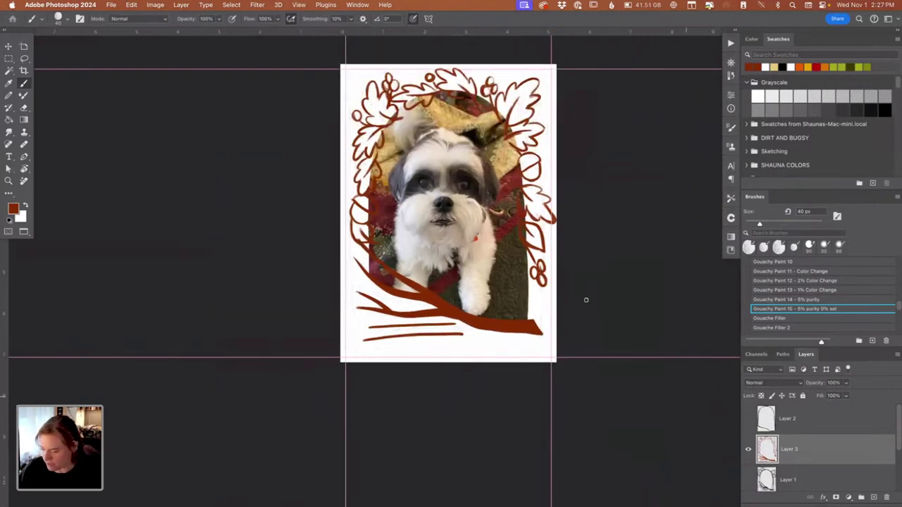
{"action": "left_click_drag", "start_coordinate": [560, 282], "coordinate": [549, 310]}
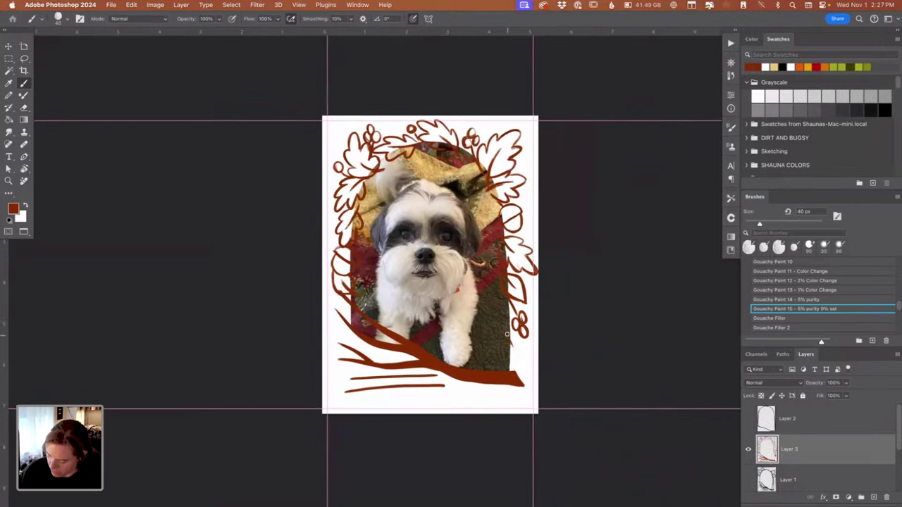
{"action": "mouse_move", "coordinate": [506, 334]}
{"action": "left_mouse_down"}
{"action": "mouse_move", "coordinate": [518, 369]}
{"action": "mouse_move", "coordinate": [521, 344]}
{"action": "mouse_move", "coordinate": [531, 350]}
{"action": "left_mouse_up"}
{"action": "left_click_drag", "start_coordinate": [532, 369], "coordinate": [530, 352]}
Step: Dot small round berries through the white gaps around the outside of the leaf frame on both sides and the top
{"action": "mouse_move", "coordinate": [535, 191]}
{"action": "left_mouse_down"}
{"action": "mouse_move", "coordinate": [550, 220]}
{"action": "mouse_move", "coordinate": [540, 224]}
{"action": "left_mouse_up"}
{"action": "left_click_drag", "start_coordinate": [537, 191], "coordinate": [538, 189]}
{"action": "left_click", "coordinate": [541, 166]}
{"action": "left_click_drag", "start_coordinate": [503, 155], "coordinate": [502, 157]}
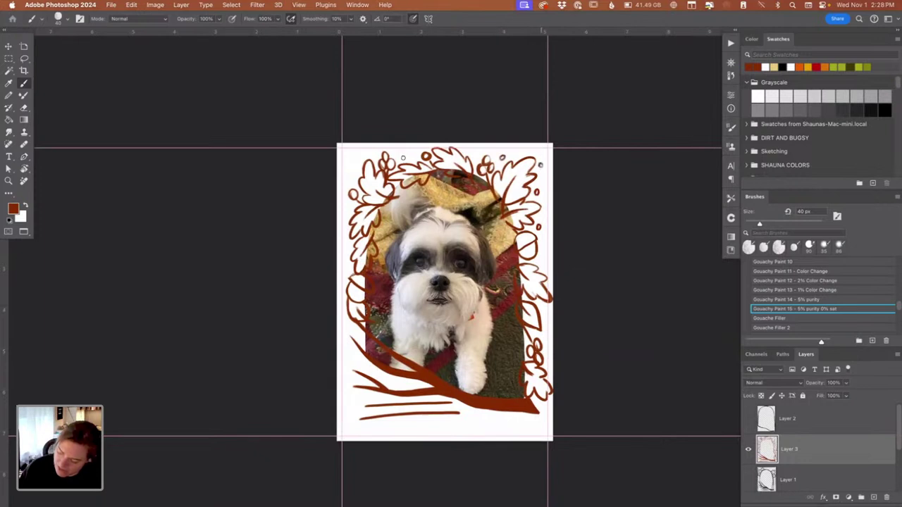
{"action": "left_click", "coordinate": [406, 156]}
{"action": "left_click", "coordinate": [351, 156]}
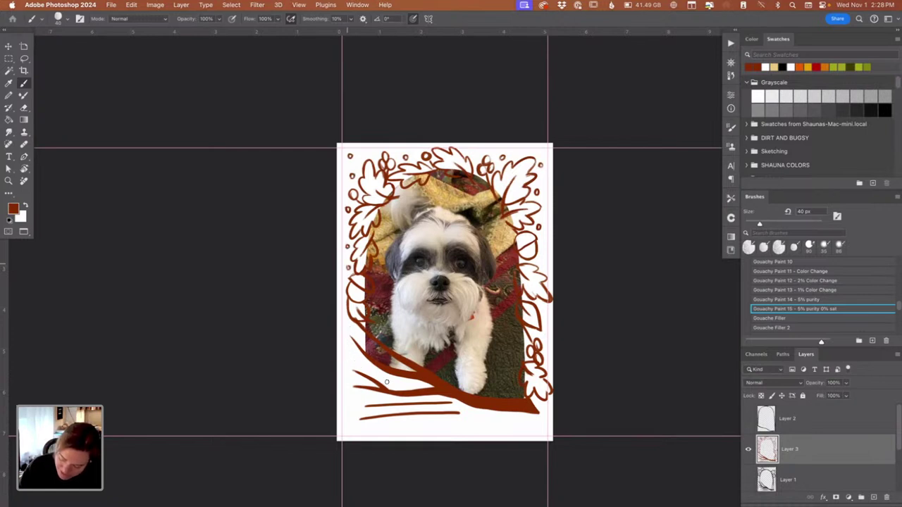
{"action": "left_click", "coordinate": [351, 359]}
{"action": "left_click", "coordinate": [372, 371]}
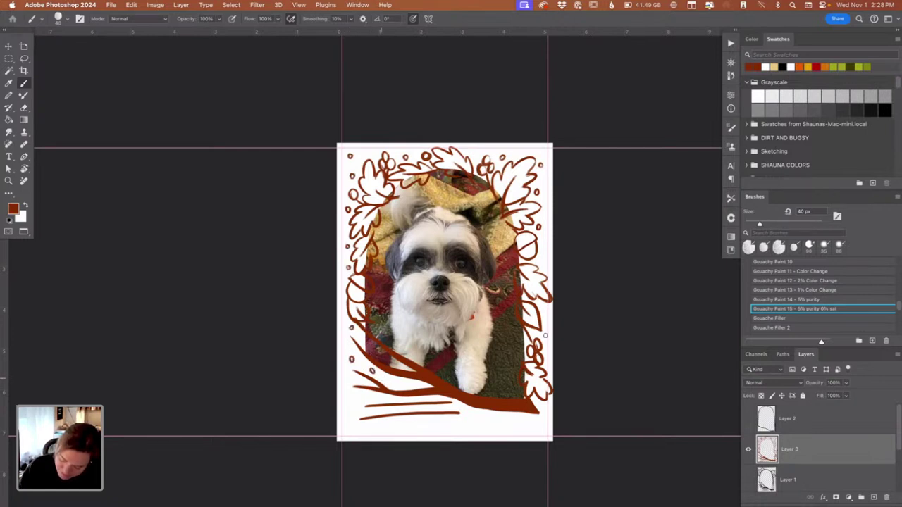
{"action": "left_click", "coordinate": [542, 306]}
{"action": "left_click", "coordinate": [540, 260]}
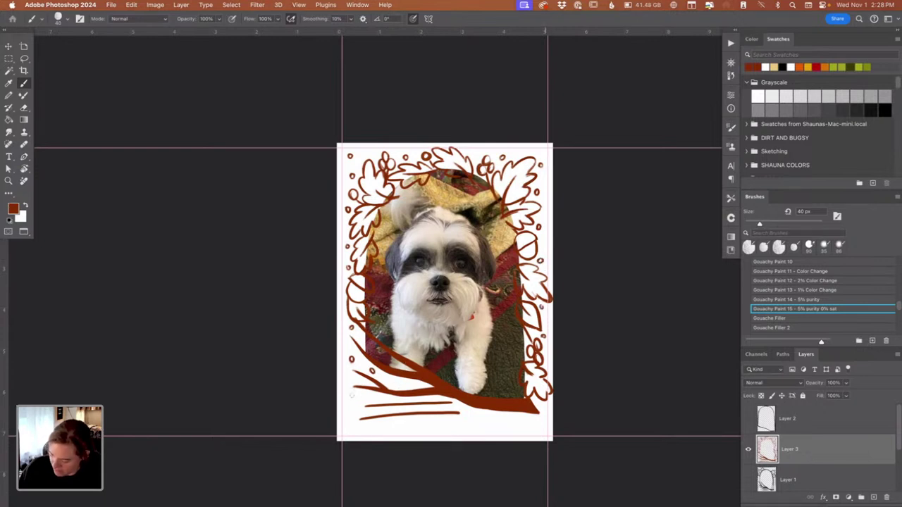
Step: Dot a small berry between the two lower twigs, and hide the PHOTO group
{"action": "left_click", "coordinate": [404, 384]}
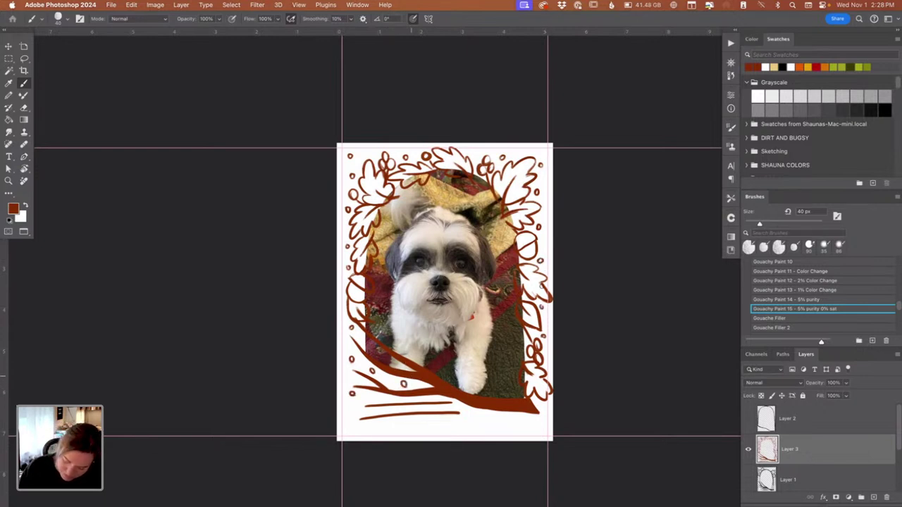
{"action": "mouse_move", "coordinate": [541, 257]}
{"action": "left_mouse_down"}
{"action": "mouse_move", "coordinate": [529, 275]}
{"action": "mouse_move", "coordinate": [537, 274]}
{"action": "mouse_move", "coordinate": [547, 302]}
{"action": "mouse_move", "coordinate": [538, 286]}
{"action": "left_mouse_up"}
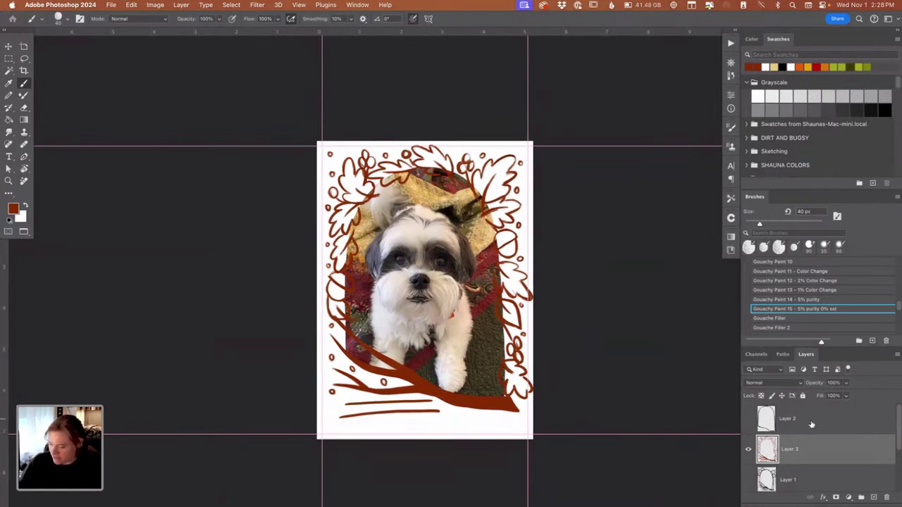
{"action": "scroll", "coordinate": [897, 418], "scroll_direction": "down", "scroll_amount": 1}
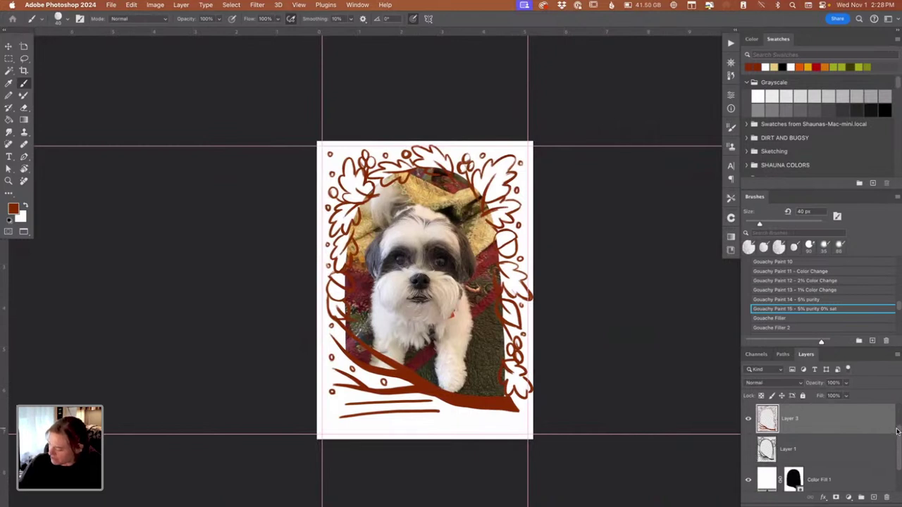
{"action": "scroll", "coordinate": [897, 431], "scroll_direction": "down", "scroll_amount": 1}
{"action": "left_click", "coordinate": [750, 472]}
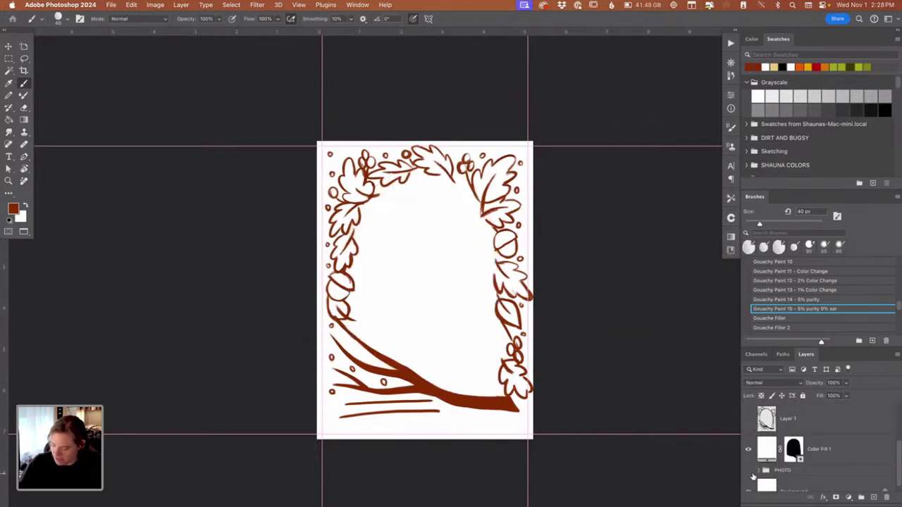
Step: Change the Color Fill 1 layer from white to olive green #978b00
{"action": "double_click", "coordinate": [768, 449]}
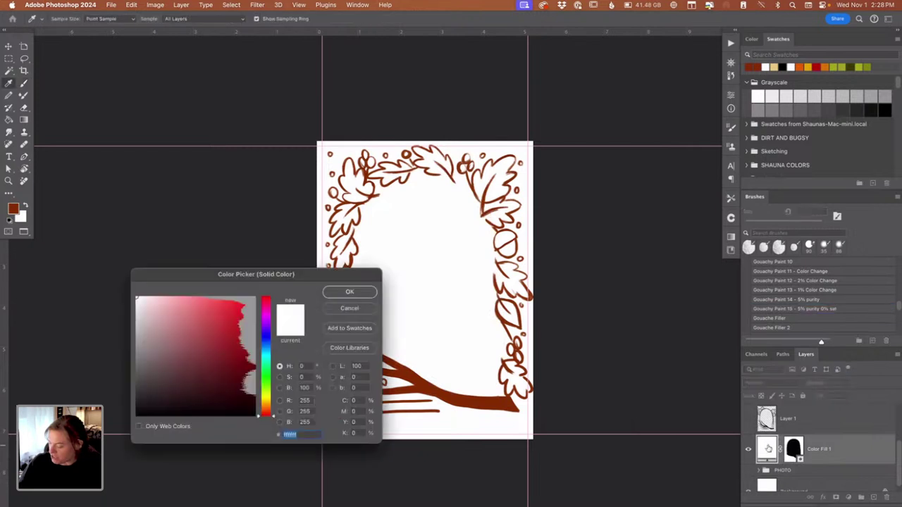
{"action": "left_click_drag", "start_coordinate": [364, 277], "coordinate": [734, 188]}
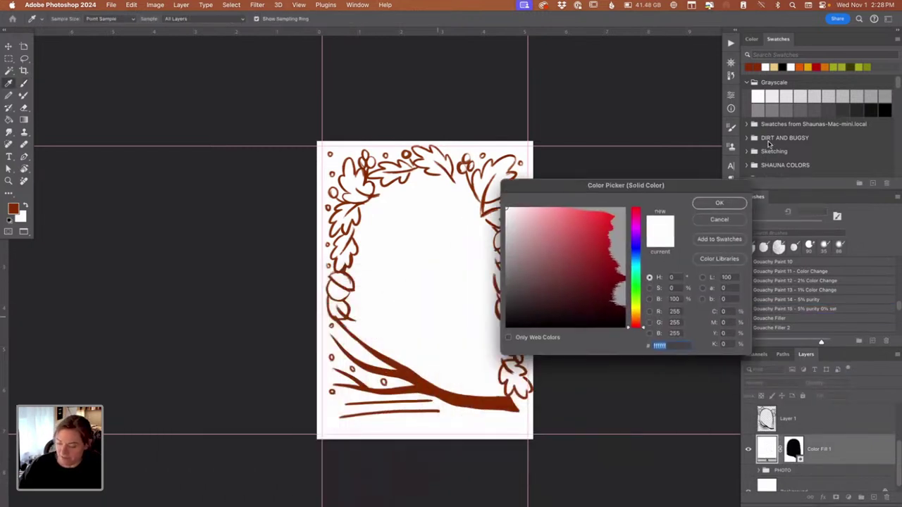
{"action": "left_click_drag", "start_coordinate": [769, 143], "coordinate": [770, 144]}
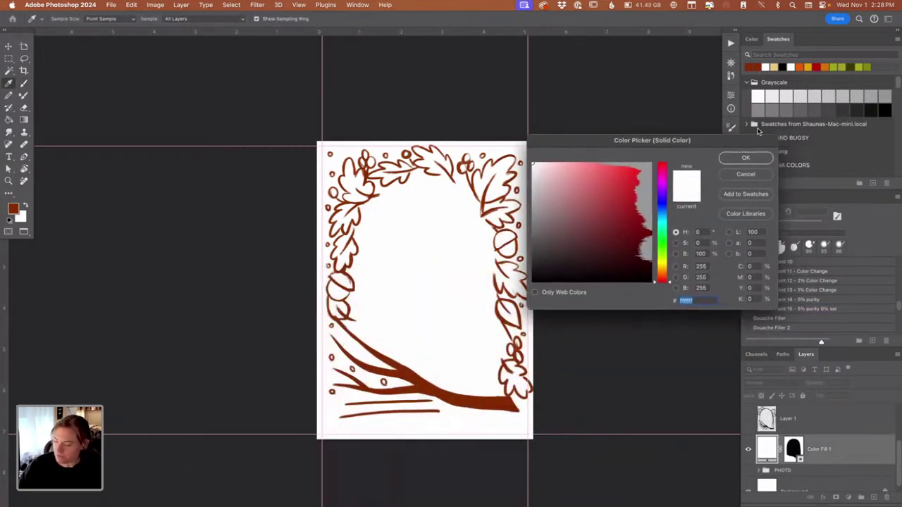
{"action": "left_click", "coordinate": [663, 265]}
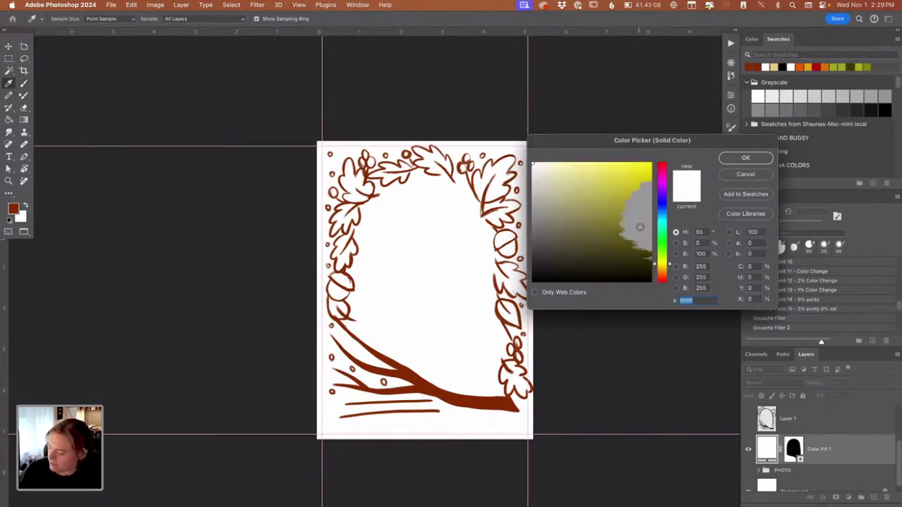
{"action": "left_click", "coordinate": [649, 202]}
{"action": "left_click", "coordinate": [649, 205]}
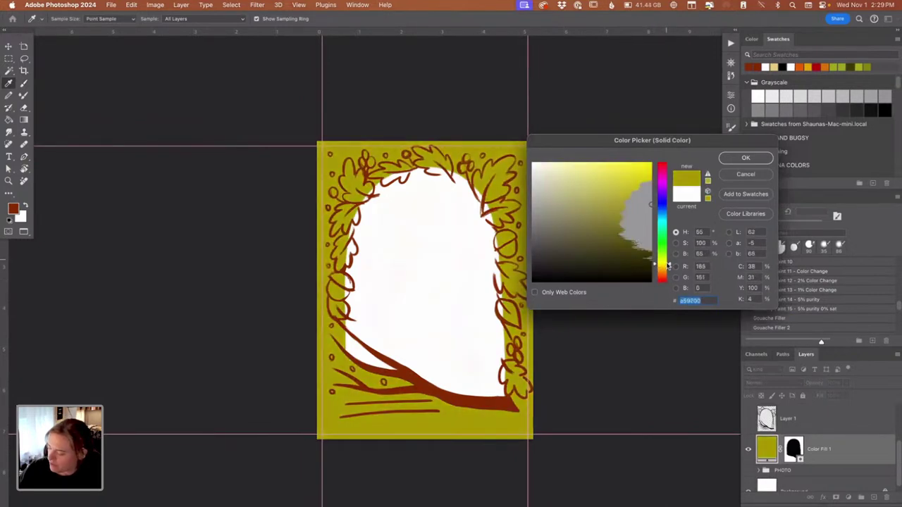
{"action": "left_click", "coordinate": [650, 208]}
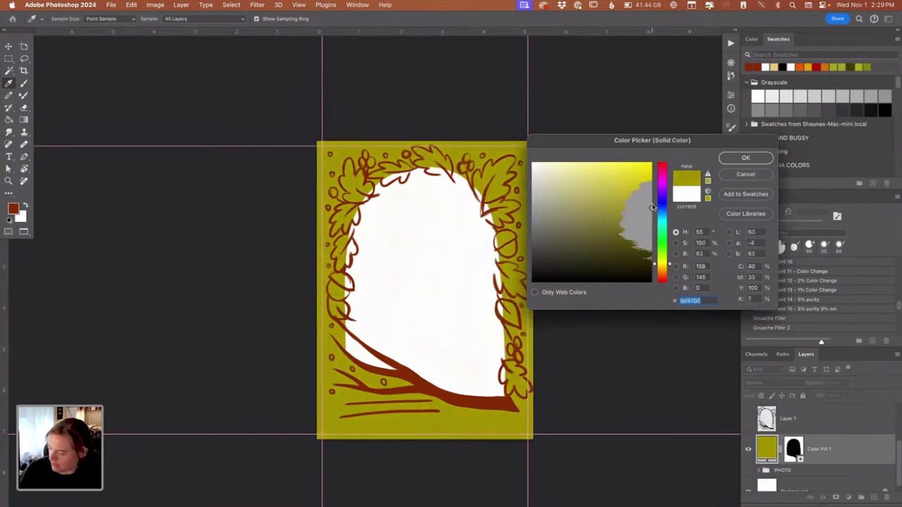
{"action": "left_click", "coordinate": [651, 210]}
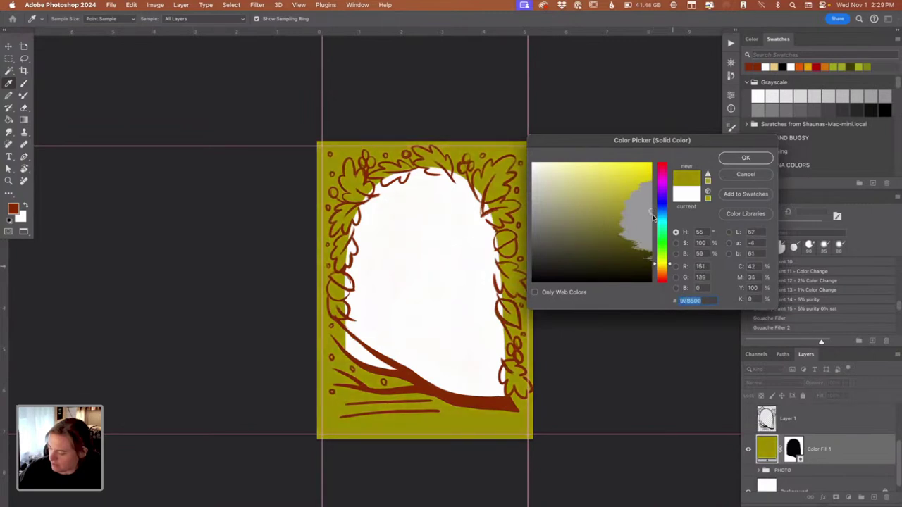
{"action": "left_click", "coordinate": [745, 159]}
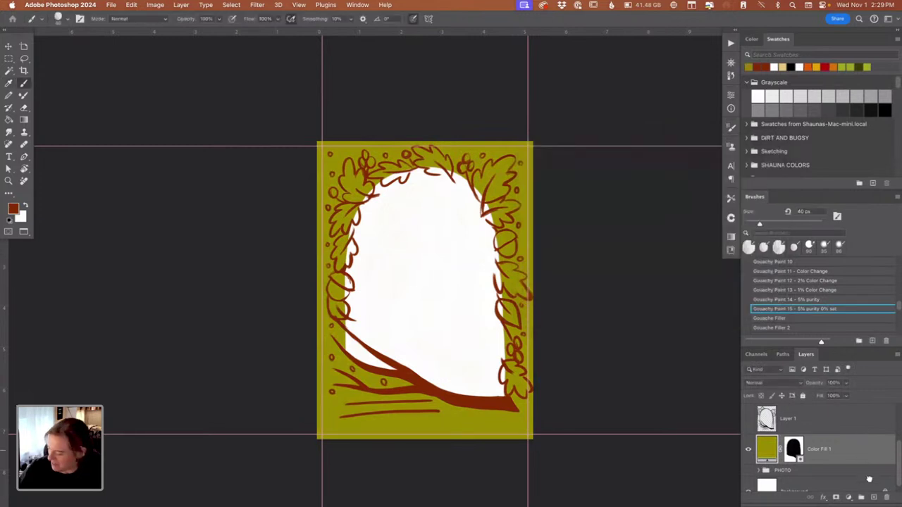
Step: Duplicate the olive Color Fill 1 layer and recolor the copy golden brown, #976700
{"action": "left_click_drag", "start_coordinate": [869, 479], "coordinate": [872, 497]}
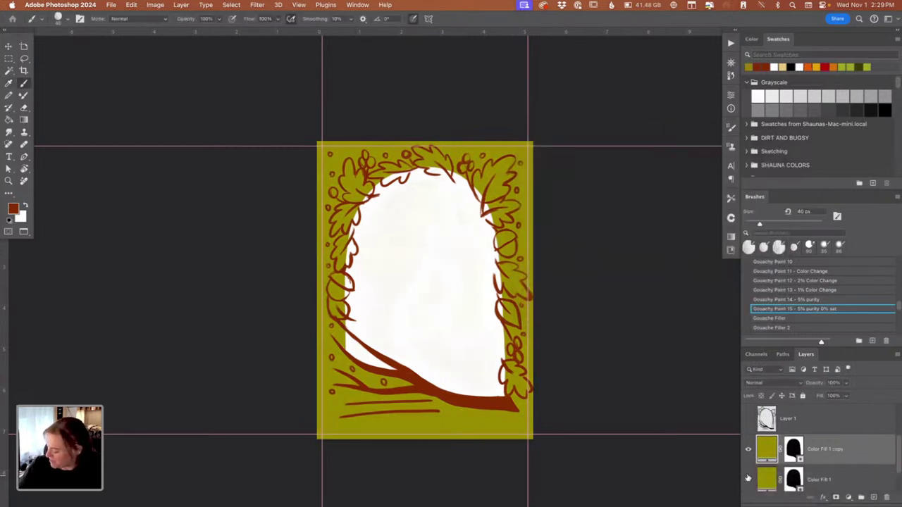
{"action": "double_click", "coordinate": [768, 450]}
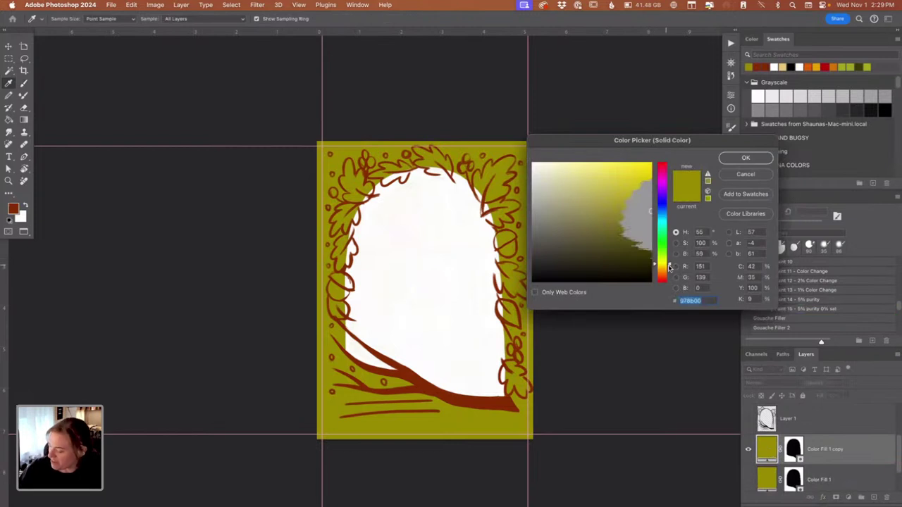
{"action": "left_click_drag", "start_coordinate": [669, 265], "coordinate": [670, 271]}
{"action": "left_click", "coordinate": [755, 158]}
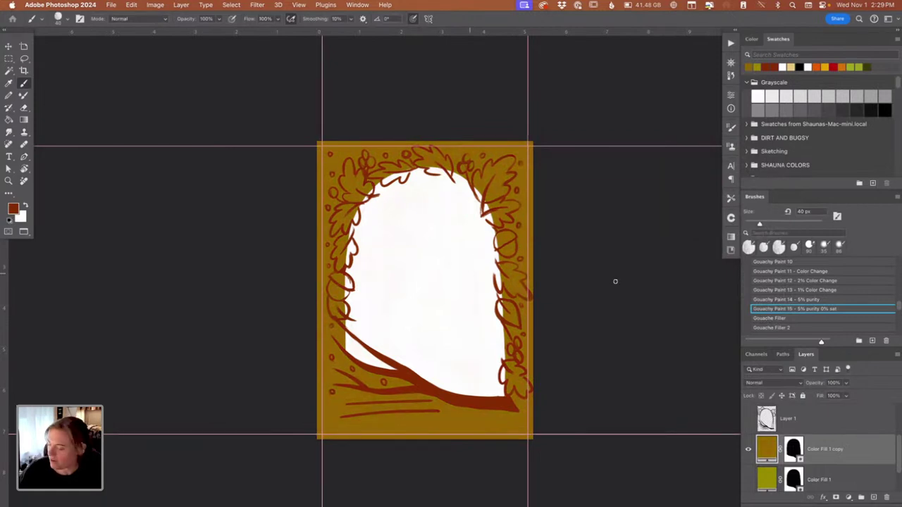
{"action": "left_click", "coordinate": [26, 205]}
{"action": "left_click", "coordinate": [26, 206]}
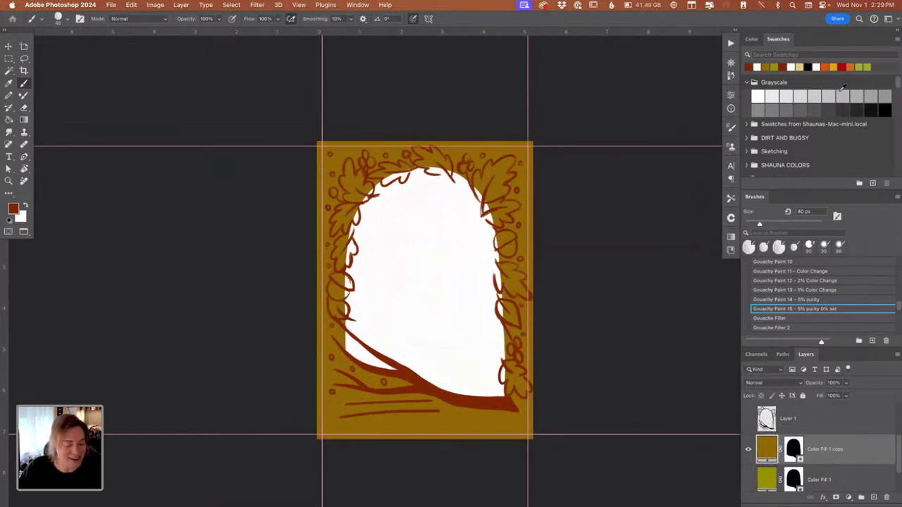
{"action": "key", "text": "n"}
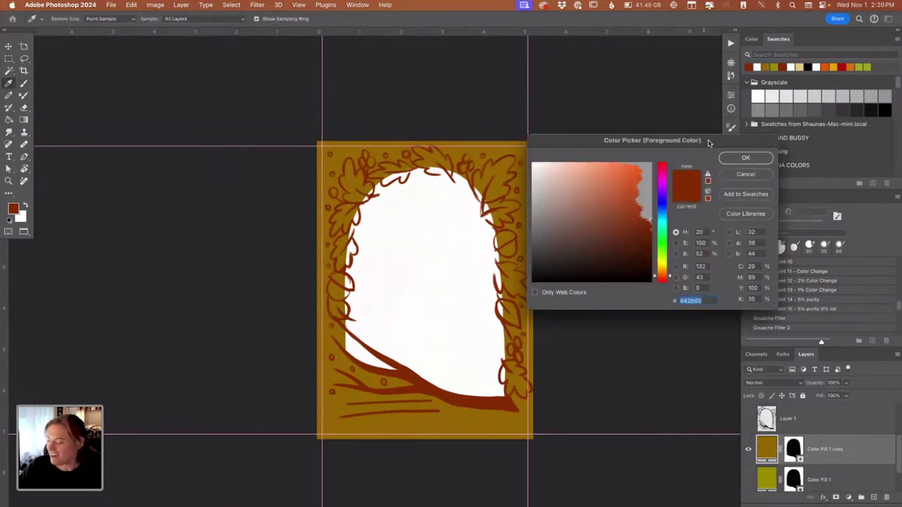
{"action": "left_click_drag", "start_coordinate": [708, 143], "coordinate": [603, 105]}
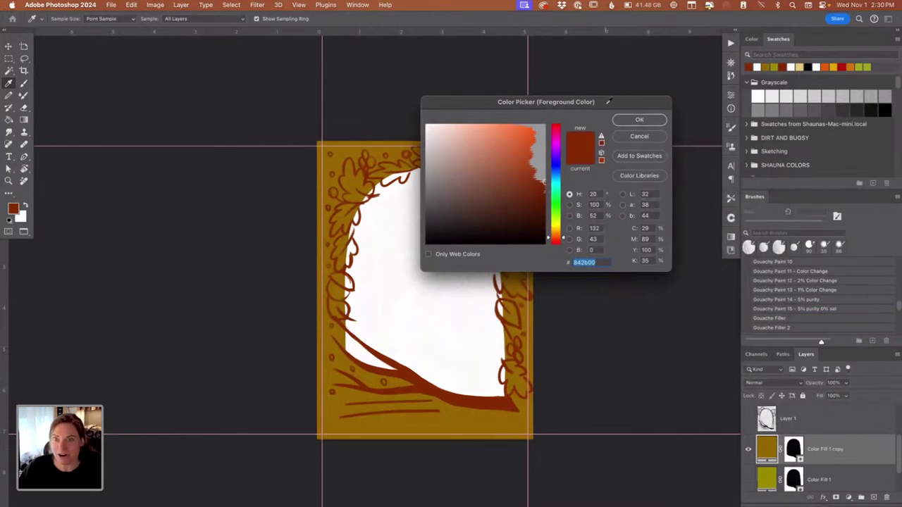
{"action": "key", "text": "Return"}
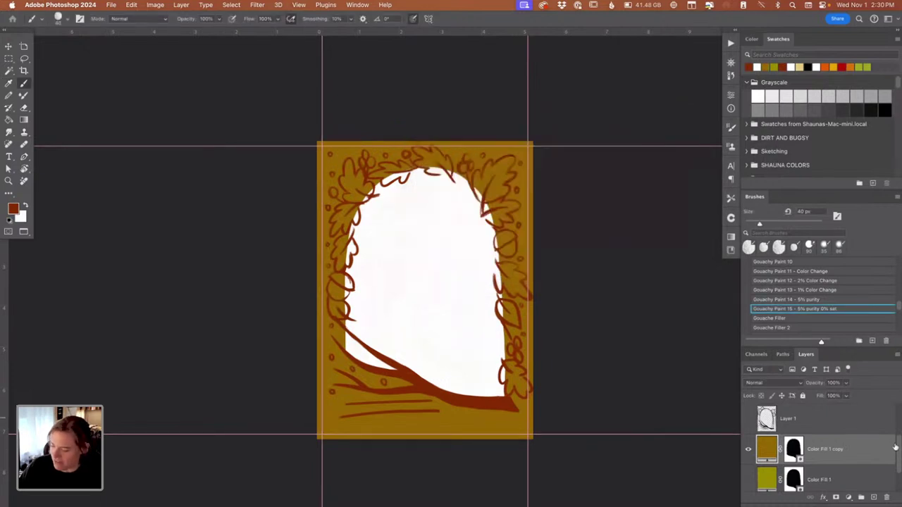
Step: Add a Color Overlay effect to Layer 3 and set the overlay color to black
{"action": "scroll", "coordinate": [896, 448], "scroll_direction": "up", "scroll_amount": 2}
{"action": "double_click", "coordinate": [840, 421]}
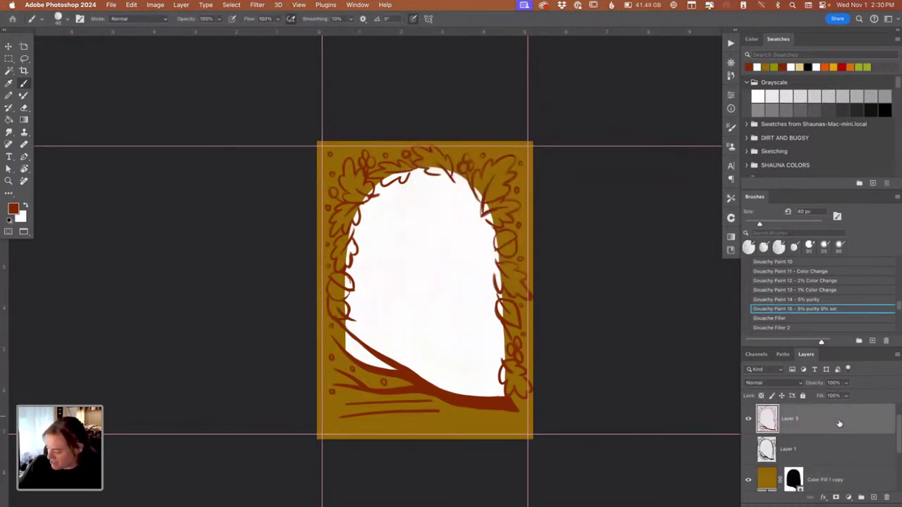
{"action": "left_click", "coordinate": [574, 381]}
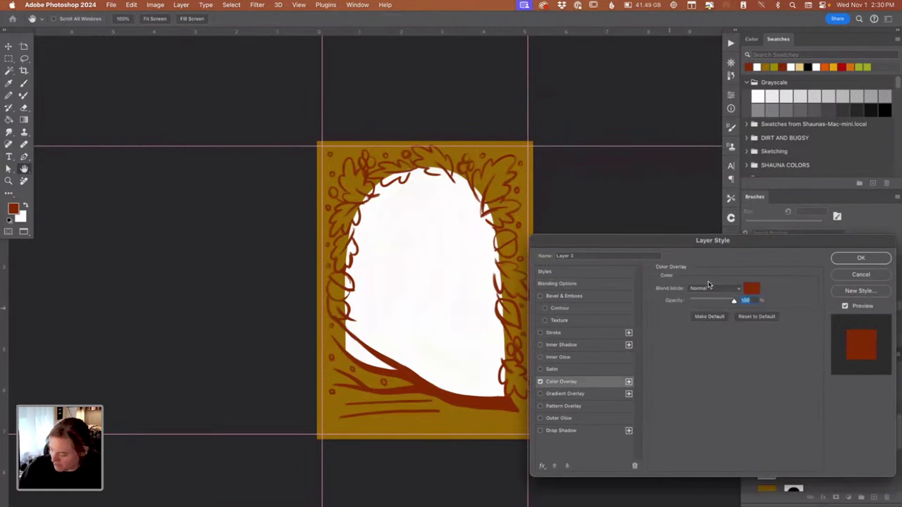
{"action": "left_click", "coordinate": [750, 289]}
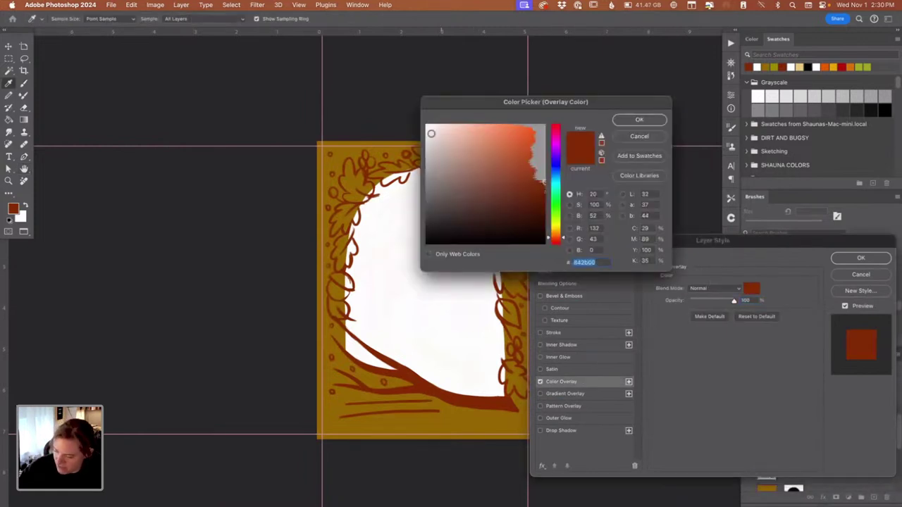
{"action": "mouse_move", "coordinate": [431, 133]}
{"action": "left_mouse_down"}
{"action": "mouse_move", "coordinate": [439, 162]}
{"action": "mouse_move", "coordinate": [421, 276]}
{"action": "left_mouse_up"}
{"action": "left_click", "coordinate": [653, 121]}
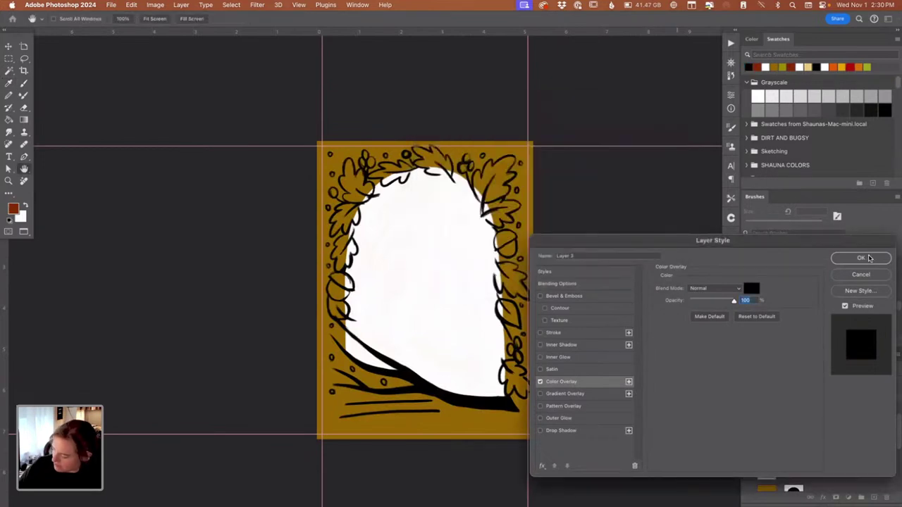
{"action": "left_click", "coordinate": [860, 258]}
Step: Lower Layer 3's opacity to about 22% and create a new layer inside a new group above Layer 1
{"action": "mouse_move", "coordinate": [821, 387]}
{"action": "left_mouse_down"}
{"action": "mouse_move", "coordinate": [810, 385]}
{"action": "mouse_move", "coordinate": [819, 386]}
{"action": "left_mouse_up"}
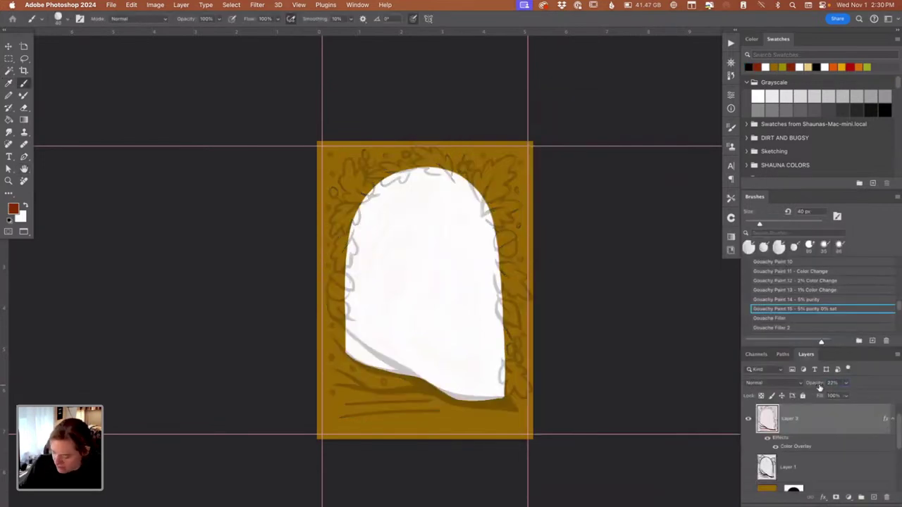
{"action": "left_click", "coordinate": [889, 420]}
{"action": "left_click", "coordinate": [817, 458]}
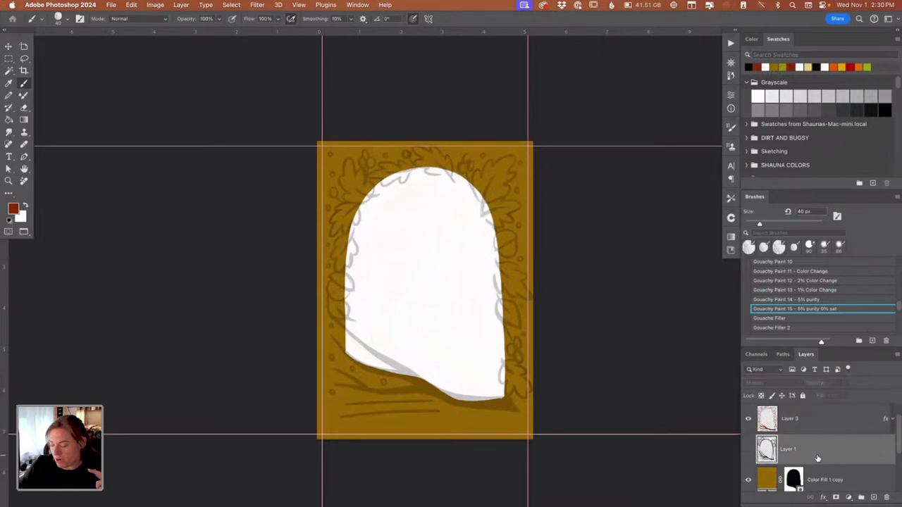
{"action": "left_click", "coordinate": [874, 498]}
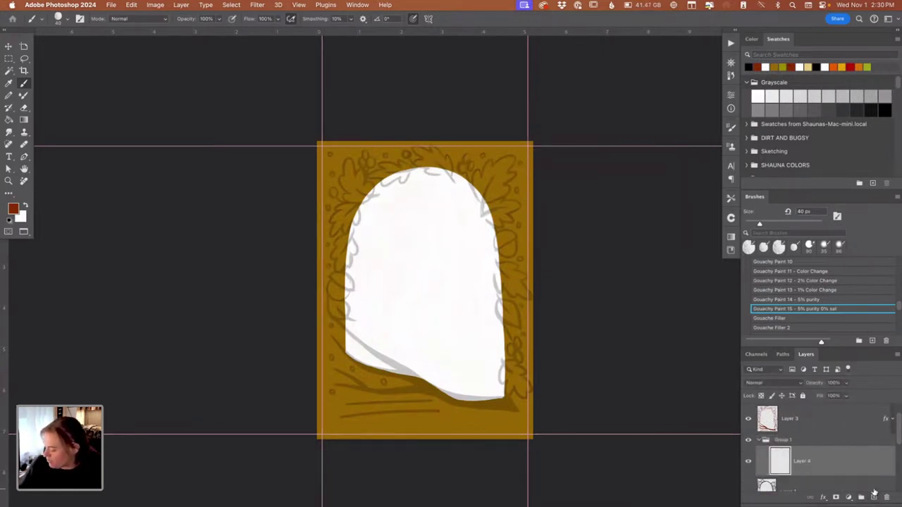
Step: Set the foreground color to dark brown #593001, starting from the golden-brown background color sampled near the branch
{"action": "key", "text": "super+plus"}
{"action": "key", "text": "super+plus"}
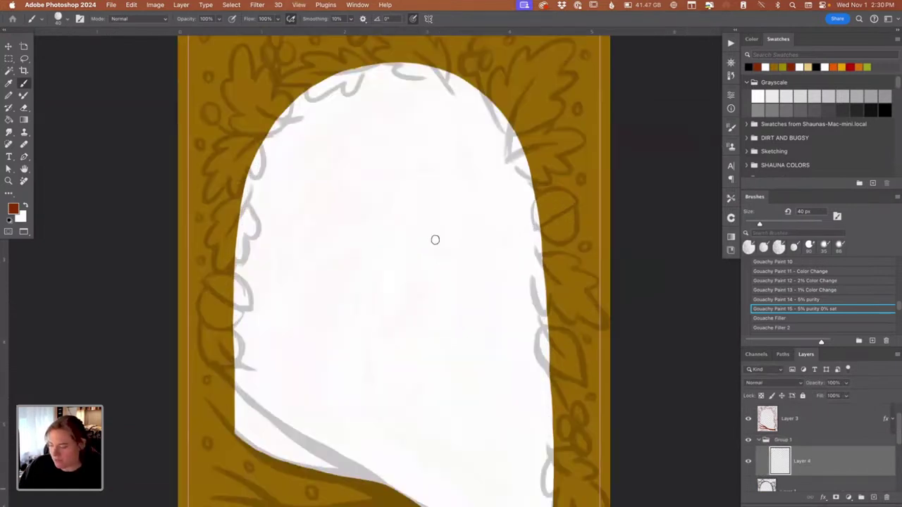
{"action": "scroll", "coordinate": [435, 245], "scroll_direction": "down", "scroll_amount": 5}
{"action": "scroll", "coordinate": [458, 170], "scroll_direction": "up", "scroll_amount": 3}
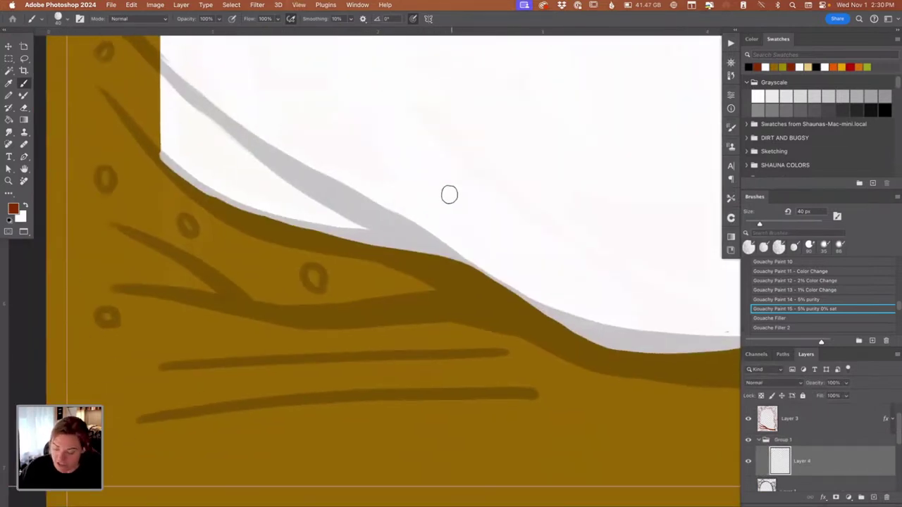
{"action": "key", "text": "n"}
{"action": "left_click", "coordinate": [541, 188]}
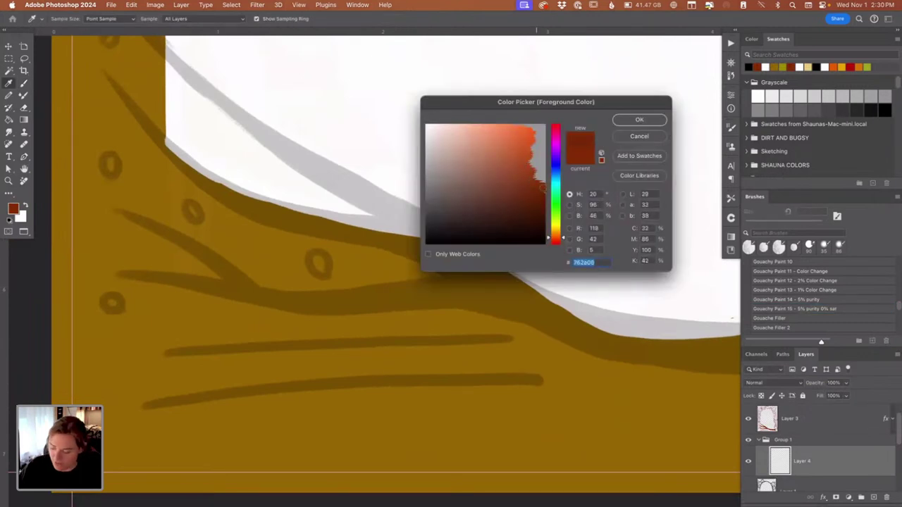
{"action": "left_click", "coordinate": [490, 319]}
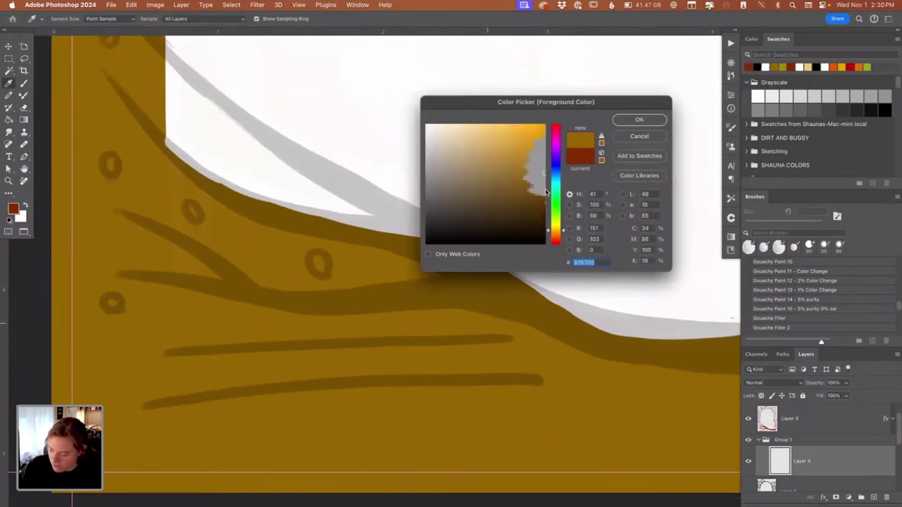
{"action": "left_click_drag", "start_coordinate": [562, 231], "coordinate": [562, 235]}
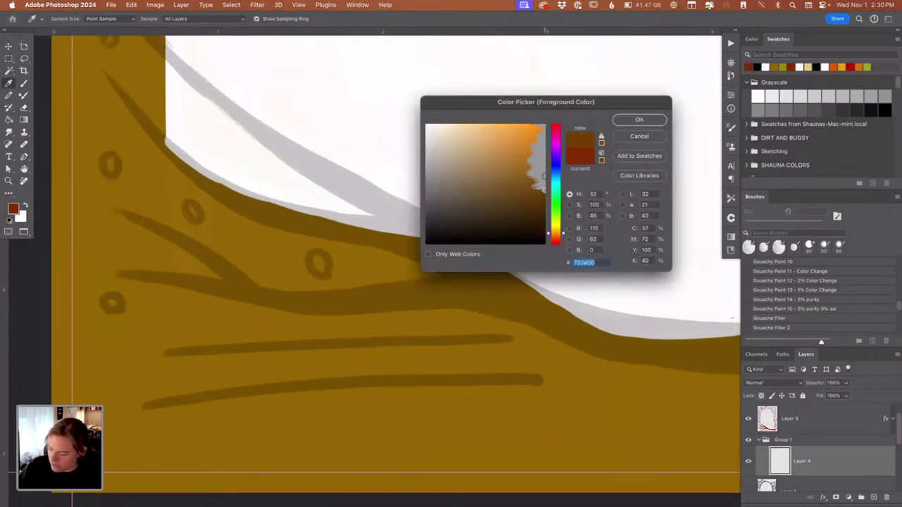
{"action": "left_click_drag", "start_coordinate": [545, 176], "coordinate": [543, 203]}
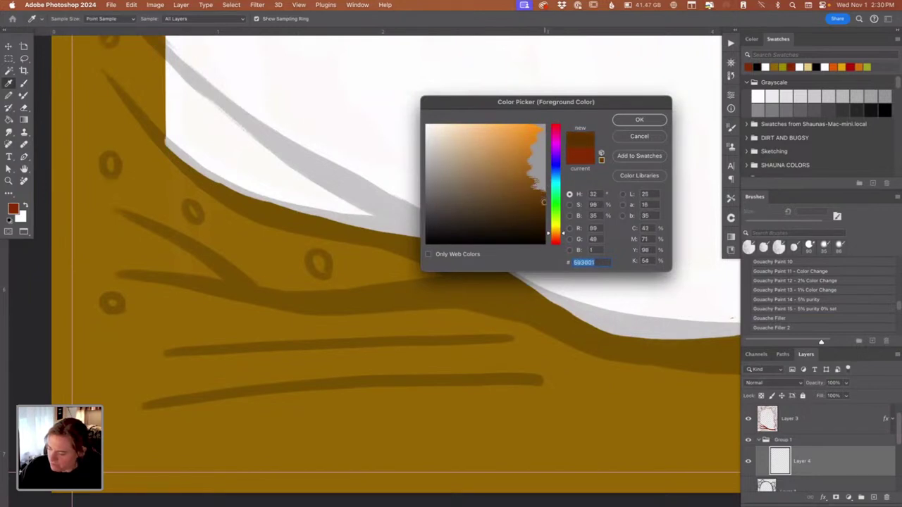
{"action": "left_click", "coordinate": [620, 121]}
Step: Paint the first dark brown strokes on the sketched main branch just below its fork with the Gouachy Paint 15 brush at 40 px
{"action": "key", "text": "b"}
{"action": "mouse_move", "coordinate": [479, 279]}
{"action": "left_mouse_down"}
{"action": "mouse_move", "coordinate": [533, 313]}
{"action": "mouse_move", "coordinate": [520, 317]}
{"action": "mouse_move", "coordinate": [539, 318]}
{"action": "mouse_move", "coordinate": [501, 286]}
{"action": "left_mouse_up"}
{"action": "left_click_drag", "start_coordinate": [440, 249], "coordinate": [486, 263]}
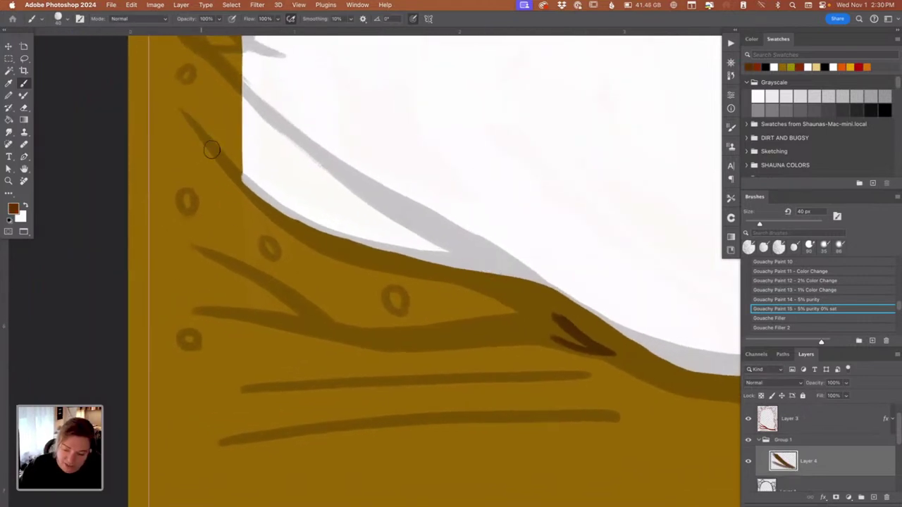
Step: Paint the tapered tip of the twig below the photo window's lower edge, reducing the brush to 25 px
{"action": "left_click_drag", "start_coordinate": [213, 154], "coordinate": [177, 118]}
{"action": "key", "text": "bracketleft"}
{"action": "key", "text": "bracketleft"}
{"action": "key", "text": "bracketleft"}
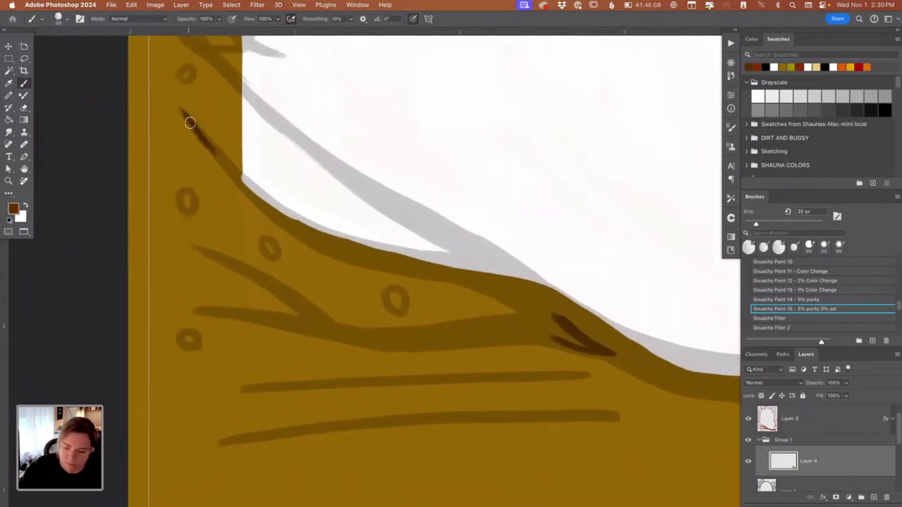
{"action": "left_click_drag", "start_coordinate": [177, 108], "coordinate": [243, 189]}
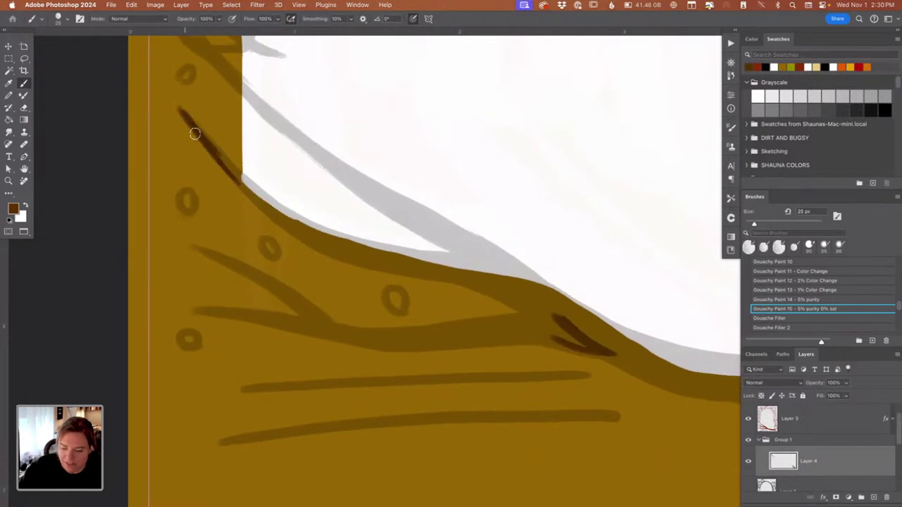
{"action": "left_click_drag", "start_coordinate": [195, 133], "coordinate": [265, 210]}
{"action": "left_click_drag", "start_coordinate": [212, 146], "coordinate": [246, 184]}
{"action": "left_click_drag", "start_coordinate": [177, 104], "coordinate": [253, 187]}
{"action": "left_click_drag", "start_coordinate": [213, 149], "coordinate": [298, 237]}
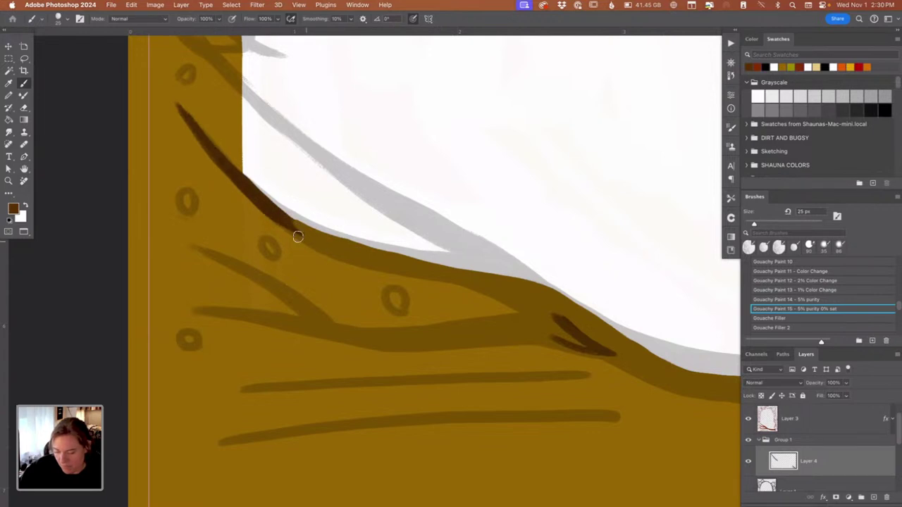
Step: Extend the lower twig along the photo window's edge to the fork, thickening it with a 40 px brush
{"action": "left_click_drag", "start_coordinate": [253, 196], "coordinate": [325, 245]}
{"action": "mouse_move", "coordinate": [247, 189]}
{"action": "left_mouse_down"}
{"action": "mouse_move", "coordinate": [317, 243]}
{"action": "mouse_move", "coordinate": [337, 250]}
{"action": "mouse_move", "coordinate": [276, 212]}
{"action": "mouse_move", "coordinate": [354, 248]}
{"action": "mouse_move", "coordinate": [252, 186]}
{"action": "mouse_move", "coordinate": [329, 237]}
{"action": "mouse_move", "coordinate": [296, 229]}
{"action": "mouse_move", "coordinate": [331, 224]}
{"action": "mouse_move", "coordinate": [319, 243]}
{"action": "mouse_move", "coordinate": [338, 247]}
{"action": "mouse_move", "coordinate": [260, 207]}
{"action": "mouse_move", "coordinate": [368, 262]}
{"action": "mouse_move", "coordinate": [396, 263]}
{"action": "mouse_move", "coordinate": [312, 225]}
{"action": "mouse_move", "coordinate": [443, 261]}
{"action": "left_mouse_up"}
{"action": "left_click_drag", "start_coordinate": [381, 261], "coordinate": [341, 255]}
{"action": "left_click_drag", "start_coordinate": [445, 273], "coordinate": [336, 251]}
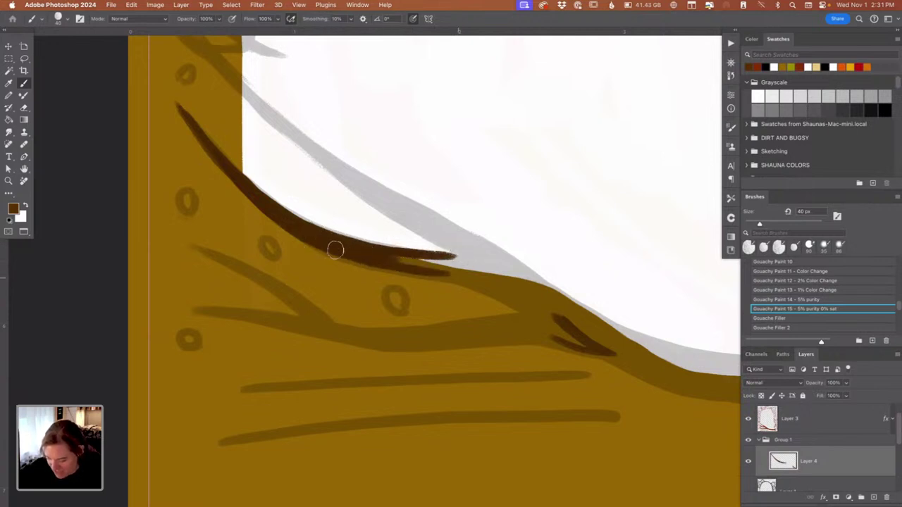
{"action": "left_click_drag", "start_coordinate": [442, 274], "coordinate": [533, 312]}
{"action": "left_click_drag", "start_coordinate": [395, 264], "coordinate": [523, 302]}
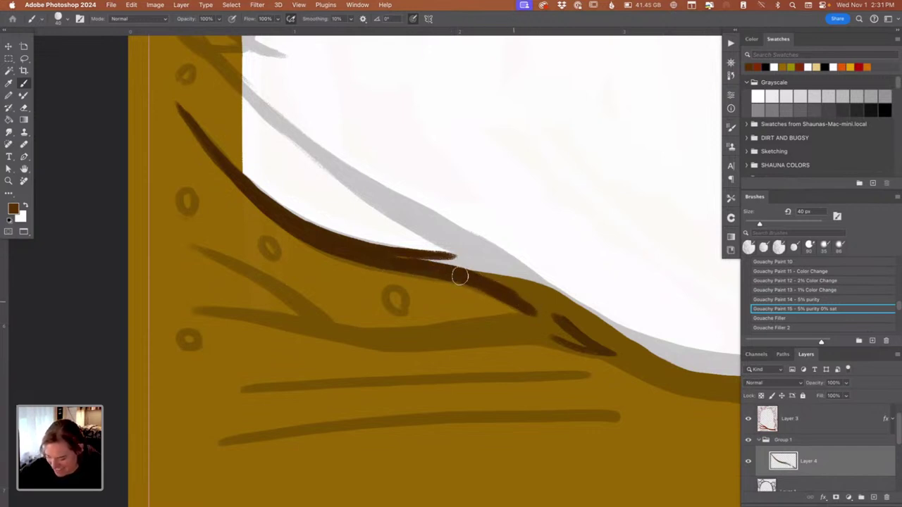
Step: Paint the thin tip of the upper twig from the sketched leaves into the photo window, undoing a stray stroke
{"action": "mouse_move", "coordinate": [472, 261]}
{"action": "left_mouse_down"}
{"action": "mouse_move", "coordinate": [510, 282]}
{"action": "mouse_move", "coordinate": [495, 282]}
{"action": "mouse_move", "coordinate": [541, 408]}
{"action": "left_mouse_up"}
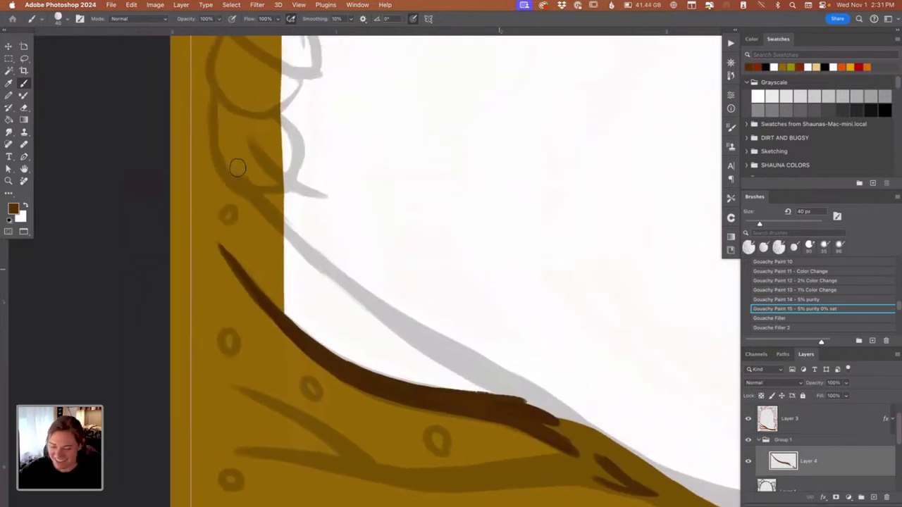
{"action": "left_click_drag", "start_coordinate": [237, 167], "coordinate": [299, 242]}
{"action": "left_click_drag", "start_coordinate": [265, 209], "coordinate": [367, 304]}
{"action": "left_click_drag", "start_coordinate": [245, 184], "coordinate": [348, 279]}
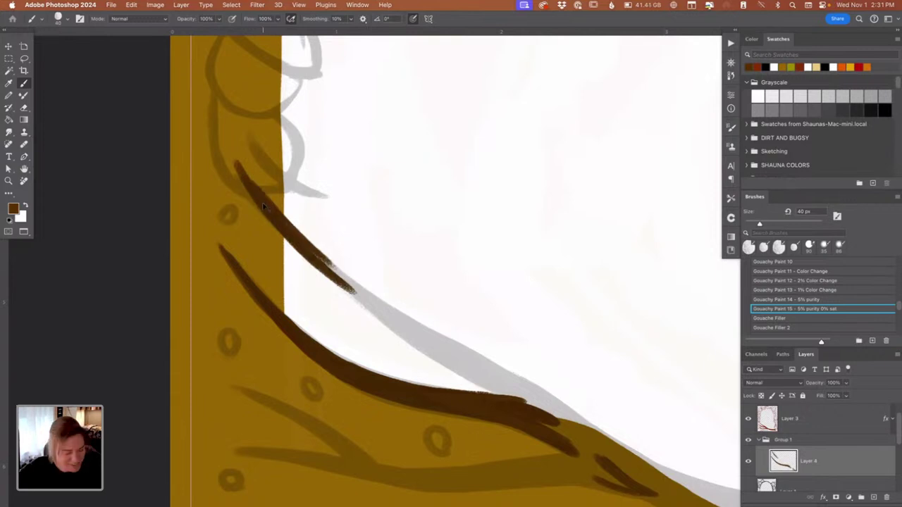
{"action": "key", "text": "super+z"}
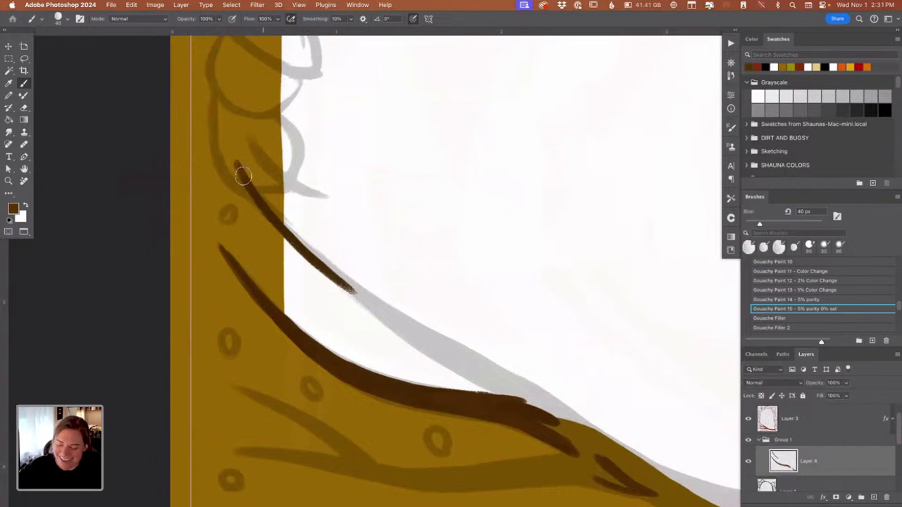
{"action": "mouse_move", "coordinate": [241, 174]}
{"action": "left_mouse_down"}
{"action": "mouse_move", "coordinate": [287, 229]}
{"action": "mouse_move", "coordinate": [276, 226]}
{"action": "mouse_move", "coordinate": [356, 289]}
{"action": "left_mouse_up"}
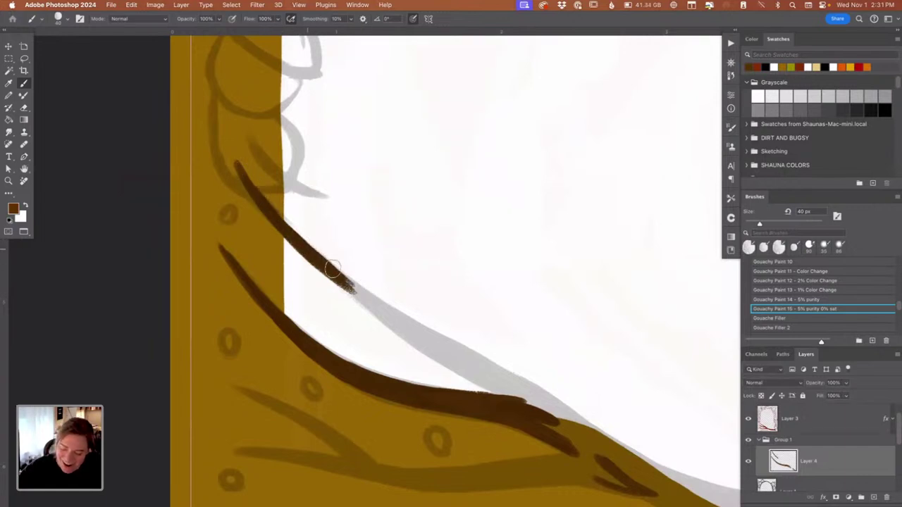
Step: Continue the upper twig diagonally across the photo window and join it to the lower twig
{"action": "left_click_drag", "start_coordinate": [314, 252], "coordinate": [373, 303]}
{"action": "left_click_drag", "start_coordinate": [278, 224], "coordinate": [384, 321]}
{"action": "left_click_drag", "start_coordinate": [322, 268], "coordinate": [398, 330]}
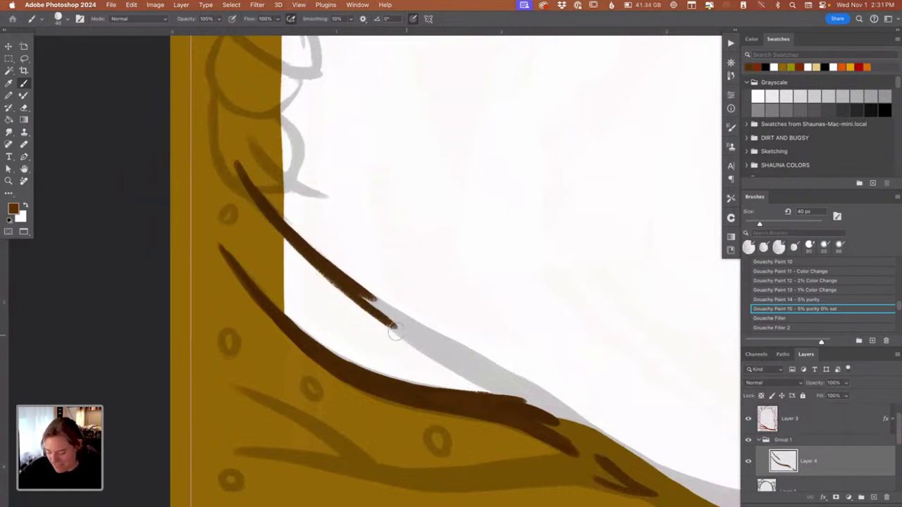
{"action": "mouse_move", "coordinate": [356, 295]}
{"action": "left_mouse_down"}
{"action": "mouse_move", "coordinate": [424, 327]}
{"action": "mouse_move", "coordinate": [416, 335]}
{"action": "mouse_move", "coordinate": [430, 354]}
{"action": "left_mouse_up"}
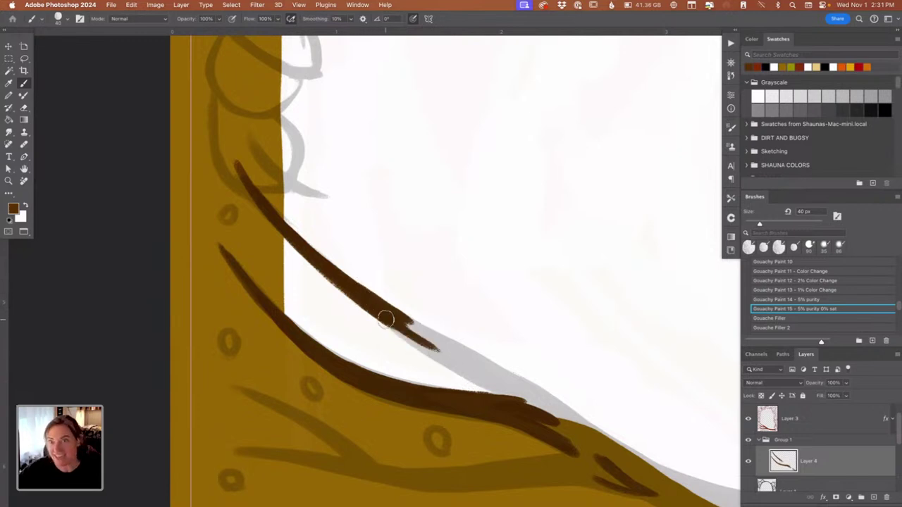
{"action": "left_click_drag", "start_coordinate": [369, 303], "coordinate": [441, 360]}
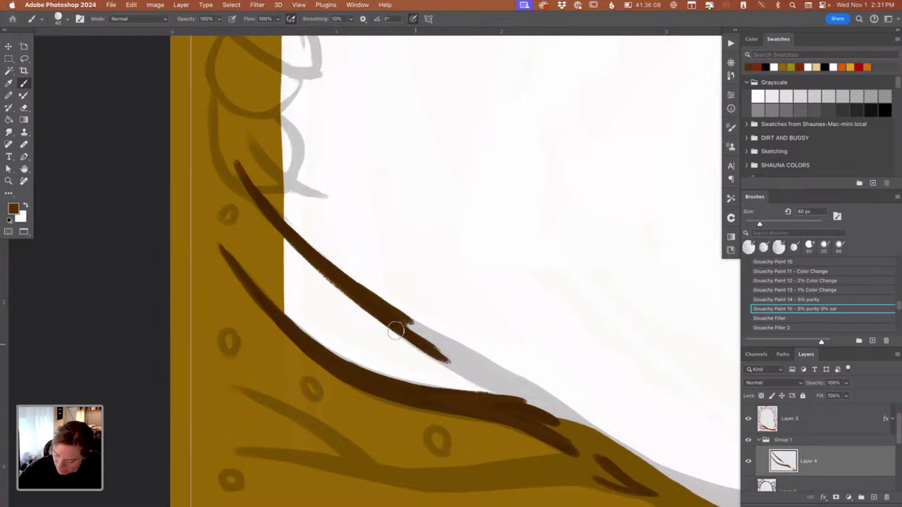
{"action": "left_click_drag", "start_coordinate": [402, 326], "coordinate": [483, 390]}
{"action": "left_click_drag", "start_coordinate": [430, 350], "coordinate": [519, 409]}
{"action": "left_click_drag", "start_coordinate": [473, 373], "coordinate": [555, 416]}
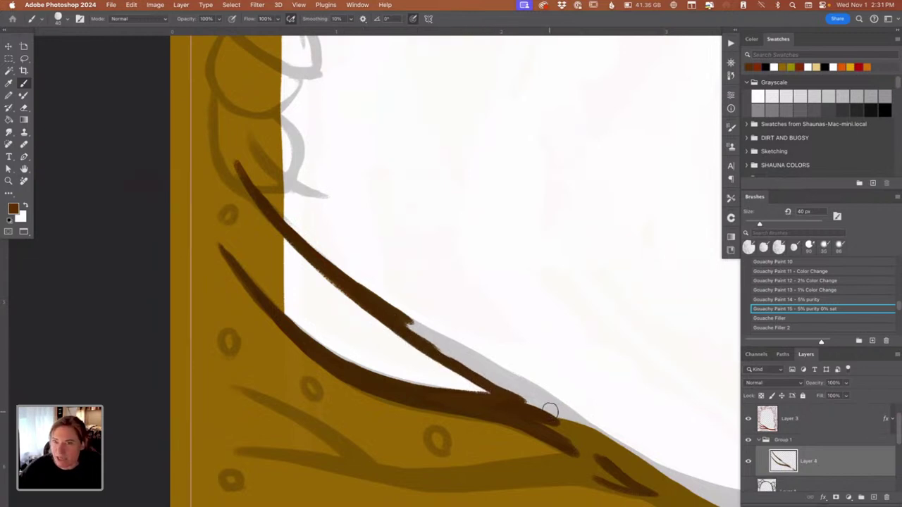
Step: Thicken the upper twig along its upper edge down to the fork, covering the gray sketch and undoing one uneven stroke
{"action": "mouse_move", "coordinate": [399, 316]}
{"action": "left_mouse_down"}
{"action": "mouse_move", "coordinate": [454, 351]}
{"action": "mouse_move", "coordinate": [412, 321]}
{"action": "left_mouse_up"}
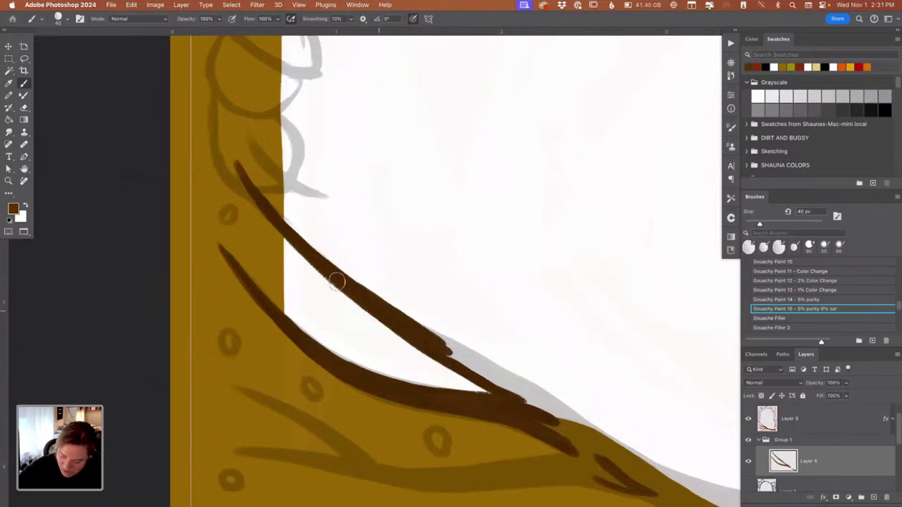
{"action": "left_click_drag", "start_coordinate": [338, 281], "coordinate": [451, 357]}
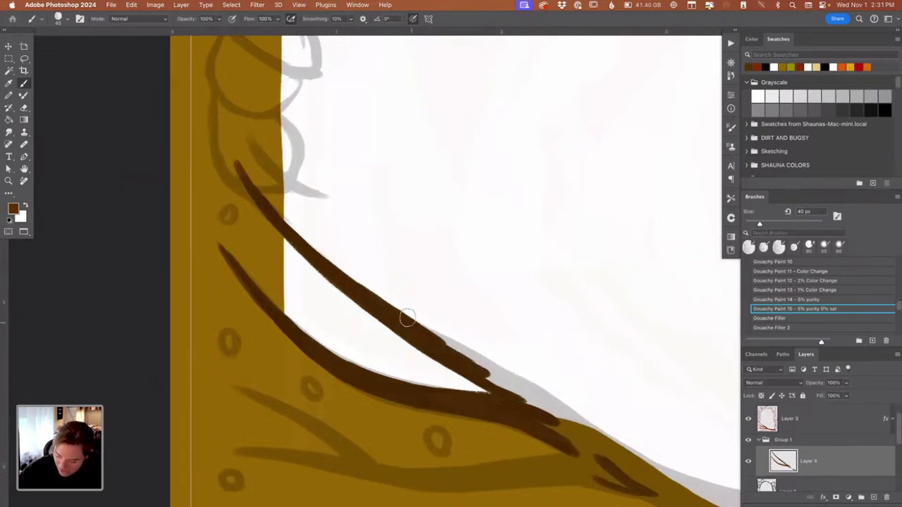
{"action": "left_click_drag", "start_coordinate": [408, 319], "coordinate": [474, 363]}
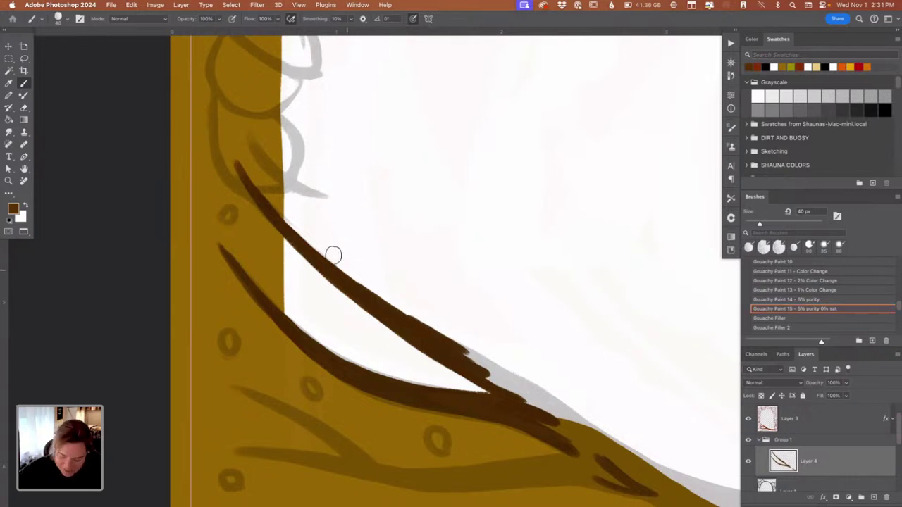
{"action": "mouse_move", "coordinate": [333, 255]}
{"action": "left_mouse_down"}
{"action": "mouse_move", "coordinate": [459, 337]}
{"action": "mouse_move", "coordinate": [414, 315]}
{"action": "mouse_move", "coordinate": [476, 345]}
{"action": "left_mouse_up"}
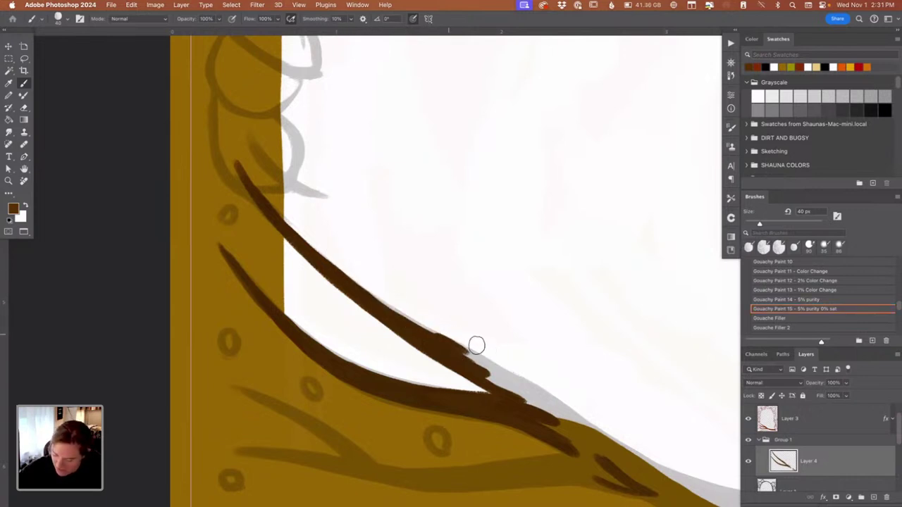
{"action": "key", "text": "super+z"}
{"action": "left_click_drag", "start_coordinate": [287, 223], "coordinate": [321, 256]}
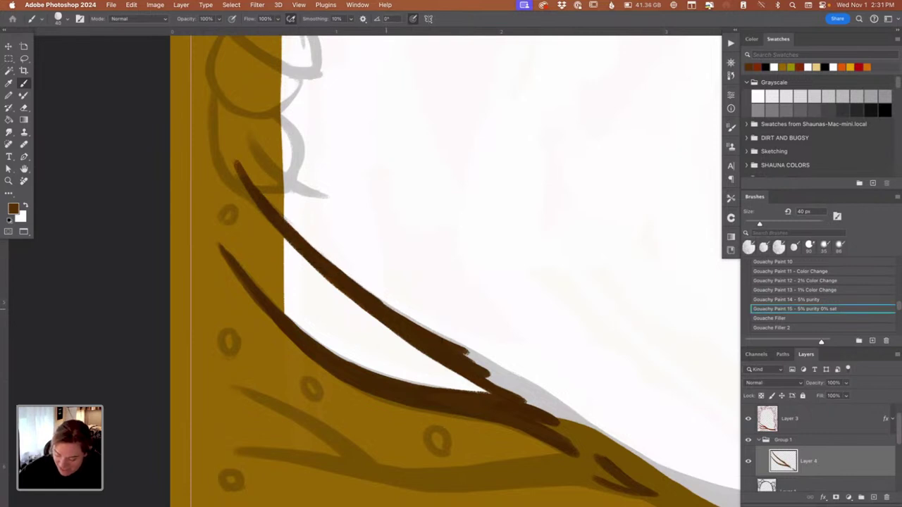
{"action": "left_click_drag", "start_coordinate": [388, 306], "coordinate": [506, 378]}
{"action": "left_click_drag", "start_coordinate": [451, 340], "coordinate": [512, 385]}
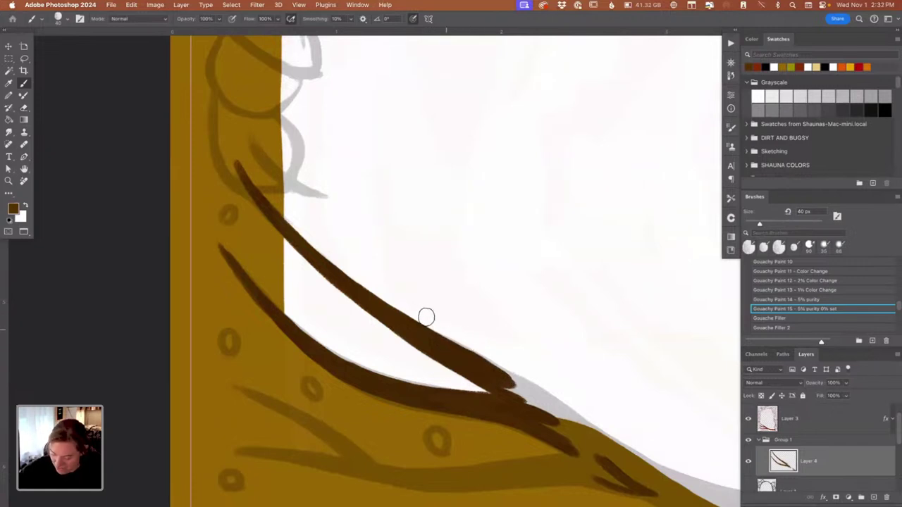
{"action": "mouse_move", "coordinate": [433, 330]}
{"action": "left_mouse_down"}
{"action": "mouse_move", "coordinate": [538, 392]}
{"action": "mouse_move", "coordinate": [557, 416]}
{"action": "left_mouse_up"}
{"action": "mouse_move", "coordinate": [508, 372]}
{"action": "left_mouse_down"}
{"action": "mouse_move", "coordinate": [539, 405]}
{"action": "mouse_move", "coordinate": [567, 415]}
{"action": "left_mouse_up"}
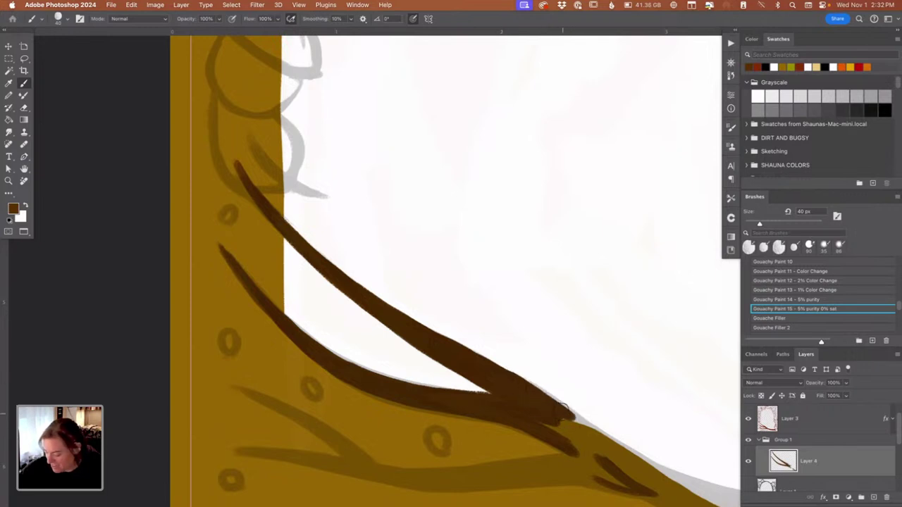
Step: Fill in the fork where the two twigs meet and extend the main branch toward the first test strokes
{"action": "mouse_move", "coordinate": [509, 300]}
{"action": "left_mouse_down"}
{"action": "mouse_move", "coordinate": [484, 136]}
{"action": "mouse_move", "coordinate": [456, 142]}
{"action": "left_mouse_up"}
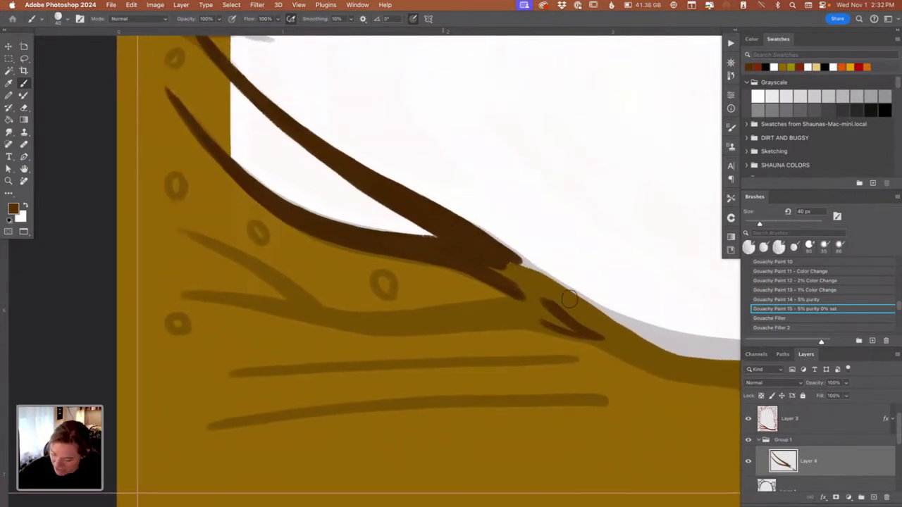
{"action": "left_click_drag", "start_coordinate": [477, 227], "coordinate": [564, 294]}
{"action": "mouse_move", "coordinate": [494, 275]}
{"action": "left_mouse_down"}
{"action": "mouse_move", "coordinate": [541, 308]}
{"action": "mouse_move", "coordinate": [554, 302]}
{"action": "left_mouse_up"}
{"action": "mouse_move", "coordinate": [517, 272]}
{"action": "left_mouse_down"}
{"action": "mouse_move", "coordinate": [578, 307]}
{"action": "mouse_move", "coordinate": [501, 242]}
{"action": "mouse_move", "coordinate": [572, 293]}
{"action": "left_mouse_up"}
Step: Rotate the canvas and paint the main branch's inner edge along the curve of the photo window
{"action": "key", "text": "r"}
{"action": "left_click_drag", "start_coordinate": [360, 351], "coordinate": [320, 250]}
{"action": "key", "text": "space"}
{"action": "mouse_move", "coordinate": [482, 298]}
{"action": "left_mouse_down"}
{"action": "mouse_move", "coordinate": [503, 212]}
{"action": "mouse_move", "coordinate": [540, 145]}
{"action": "left_mouse_up"}
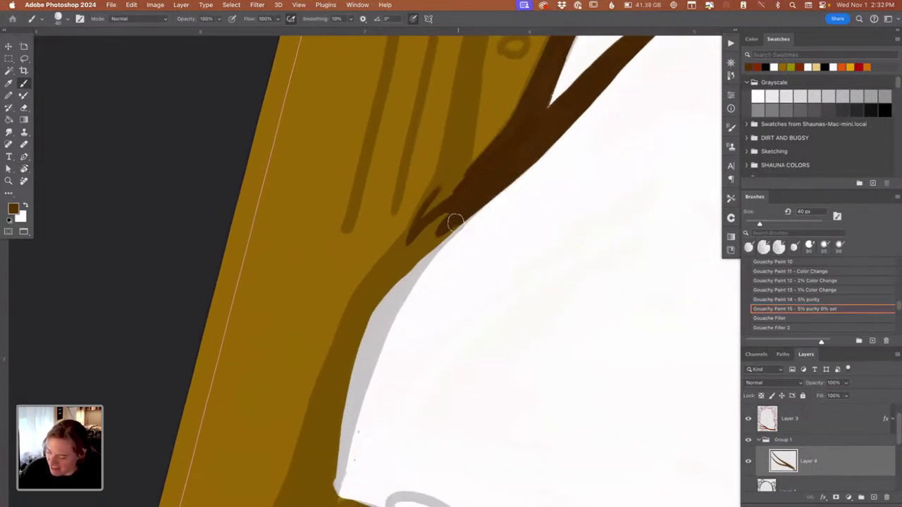
{"action": "left_click_drag", "start_coordinate": [457, 222], "coordinate": [405, 268]}
{"action": "mouse_move", "coordinate": [479, 207]}
{"action": "left_mouse_down"}
{"action": "mouse_move", "coordinate": [436, 249]}
{"action": "mouse_move", "coordinate": [385, 334]}
{"action": "left_mouse_up"}
{"action": "left_click_drag", "start_coordinate": [427, 255], "coordinate": [363, 374]}
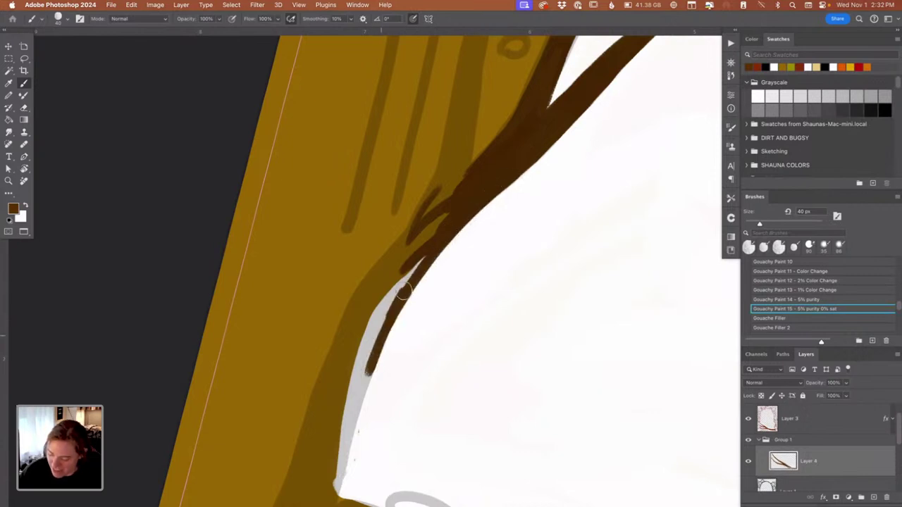
{"action": "mouse_move", "coordinate": [387, 317]}
{"action": "left_mouse_down"}
{"action": "mouse_move", "coordinate": [358, 394]}
{"action": "mouse_move", "coordinate": [353, 377]}
{"action": "left_mouse_up"}
{"action": "left_click_drag", "start_coordinate": [399, 281], "coordinate": [356, 356]}
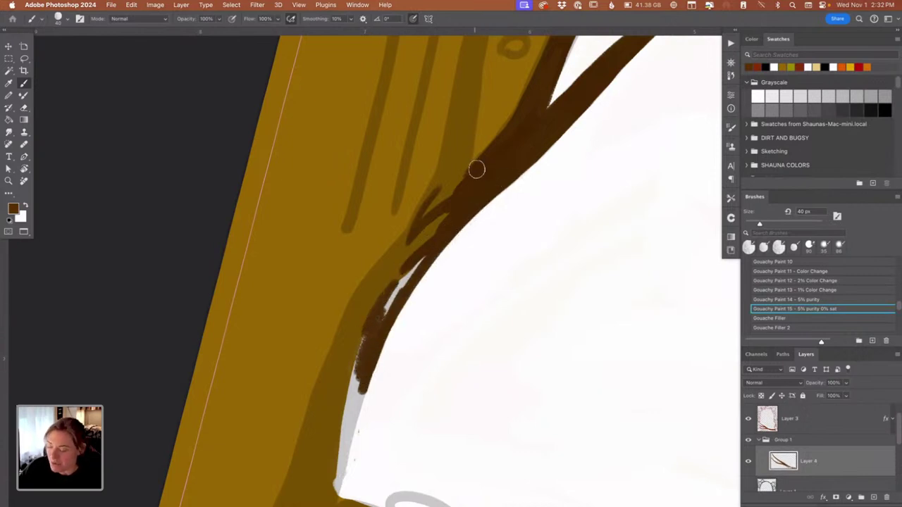
Step: Paint the main branch's outer edge and fill its body down toward the wide cut end
{"action": "left_click_drag", "start_coordinate": [478, 164], "coordinate": [423, 220]}
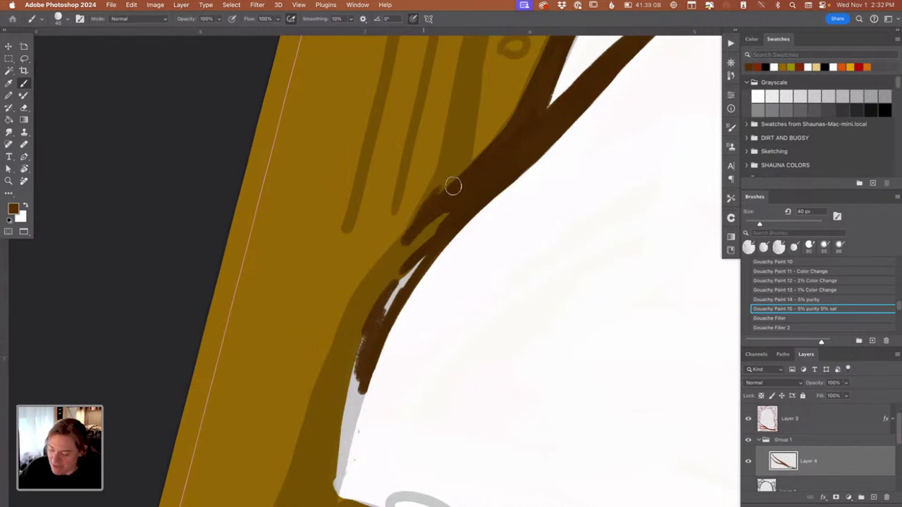
{"action": "left_click_drag", "start_coordinate": [453, 186], "coordinate": [355, 300]}
{"action": "mouse_move", "coordinate": [401, 242]}
{"action": "left_mouse_down"}
{"action": "mouse_move", "coordinate": [349, 310]}
{"action": "mouse_move", "coordinate": [329, 368]}
{"action": "left_mouse_up"}
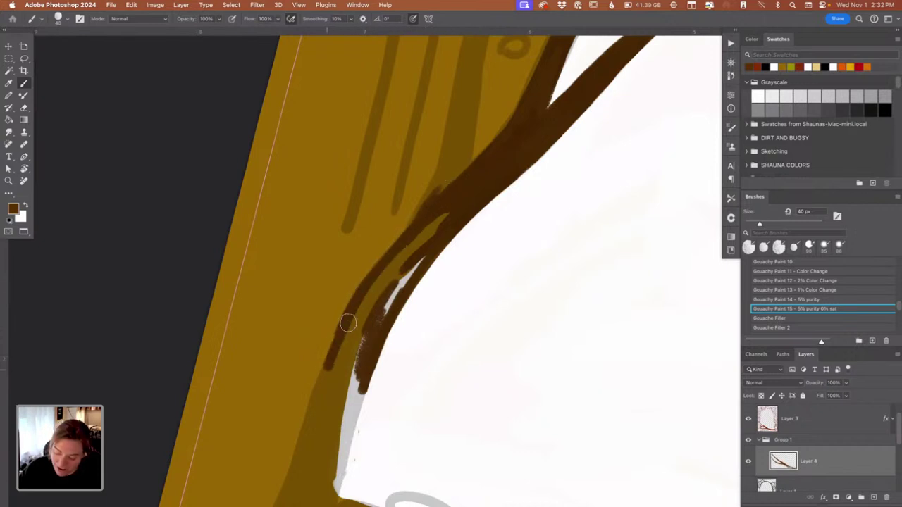
{"action": "left_click_drag", "start_coordinate": [348, 325], "coordinate": [327, 376]}
{"action": "left_click_drag", "start_coordinate": [431, 243], "coordinate": [444, 141]}
{"action": "mouse_move", "coordinate": [377, 185]}
{"action": "left_mouse_down"}
{"action": "mouse_move", "coordinate": [331, 291]}
{"action": "mouse_move", "coordinate": [362, 215]}
{"action": "mouse_move", "coordinate": [339, 283]}
{"action": "mouse_move", "coordinate": [363, 246]}
{"action": "mouse_move", "coordinate": [372, 303]}
{"action": "mouse_move", "coordinate": [376, 258]}
{"action": "mouse_move", "coordinate": [368, 256]}
{"action": "mouse_move", "coordinate": [451, 103]}
{"action": "mouse_move", "coordinate": [468, 103]}
{"action": "mouse_move", "coordinate": [370, 267]}
{"action": "mouse_move", "coordinate": [352, 409]}
{"action": "mouse_move", "coordinate": [352, 312]}
{"action": "mouse_move", "coordinate": [384, 257]}
{"action": "mouse_move", "coordinate": [380, 280]}
{"action": "left_mouse_up"}
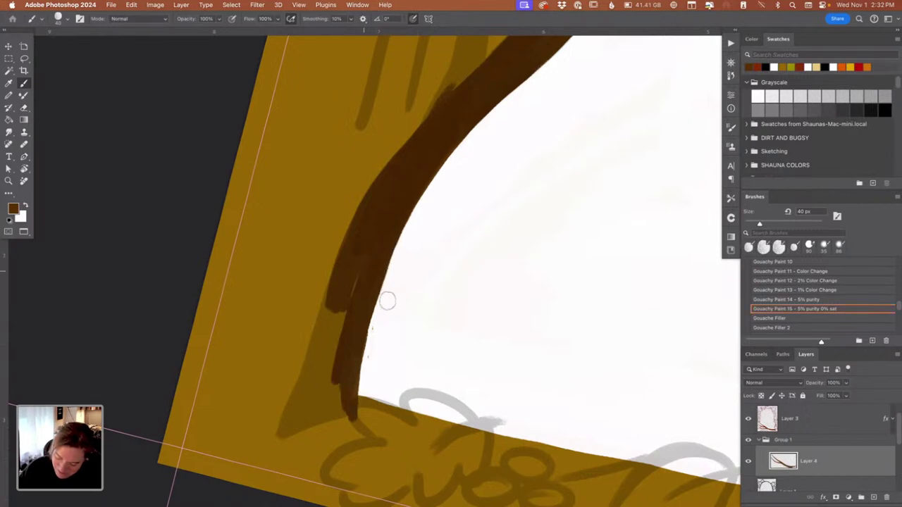
{"action": "left_click_drag", "start_coordinate": [280, 433], "coordinate": [359, 220]}
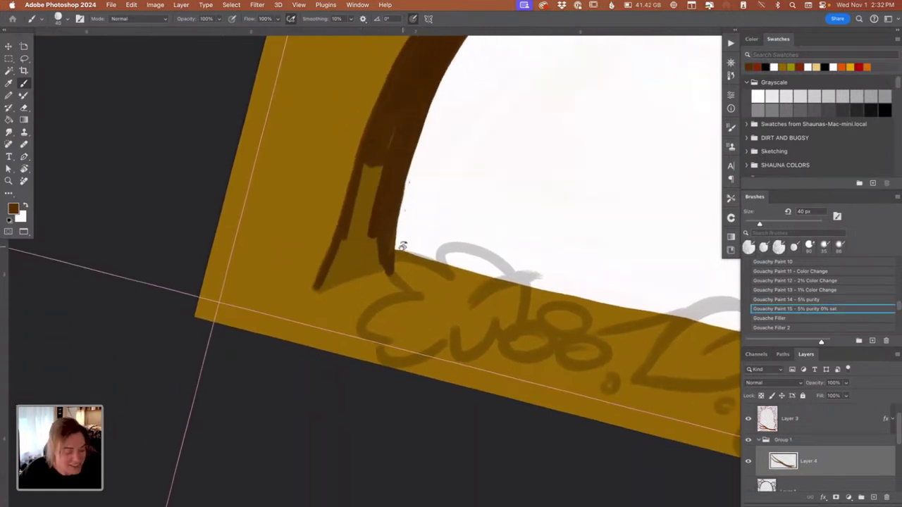
Step: Rotate the canvas again, outline the straight cut end of the main branch and fill the remaining gap solid brown
{"action": "key", "text": "r"}
{"action": "mouse_move", "coordinate": [402, 246]}
{"action": "left_mouse_down"}
{"action": "mouse_move", "coordinate": [436, 413]}
{"action": "mouse_move", "coordinate": [515, 397]}
{"action": "mouse_move", "coordinate": [501, 301]}
{"action": "mouse_move", "coordinate": [564, 145]}
{"action": "left_mouse_up"}
{"action": "key", "text": "b"}
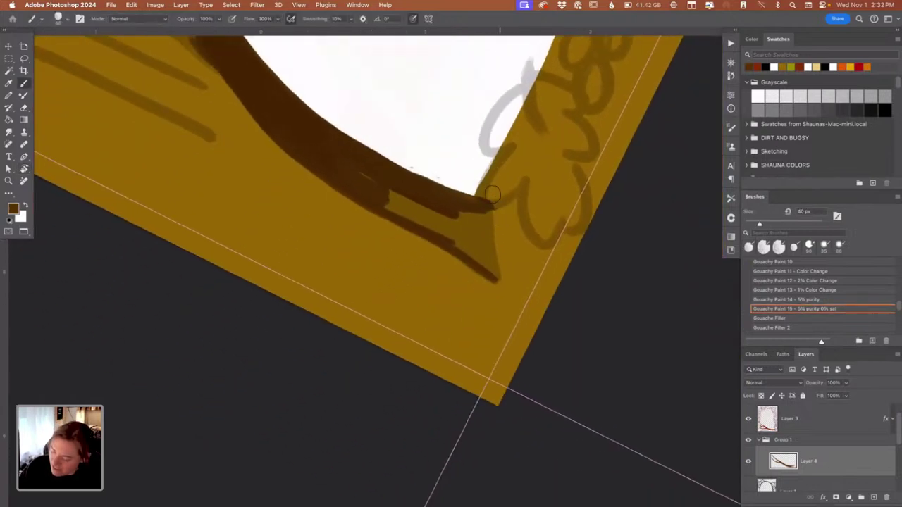
{"action": "left_click_drag", "start_coordinate": [485, 199], "coordinate": [499, 280]}
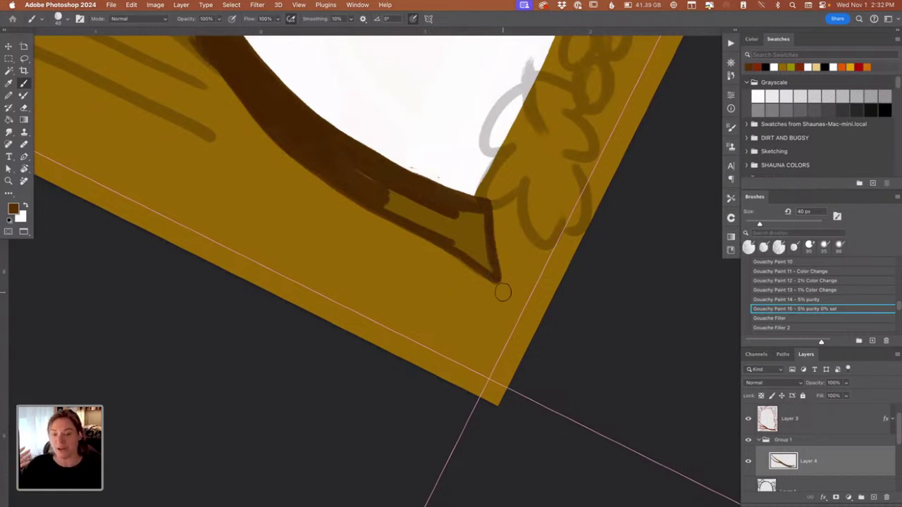
{"action": "mouse_move", "coordinate": [412, 191]}
{"action": "left_mouse_down"}
{"action": "mouse_move", "coordinate": [340, 160]}
{"action": "mouse_move", "coordinate": [396, 203]}
{"action": "mouse_move", "coordinate": [364, 191]}
{"action": "mouse_move", "coordinate": [468, 229]}
{"action": "mouse_move", "coordinate": [418, 199]}
{"action": "mouse_move", "coordinate": [453, 193]}
{"action": "mouse_move", "coordinate": [458, 183]}
{"action": "mouse_move", "coordinate": [438, 202]}
{"action": "mouse_move", "coordinate": [467, 242]}
{"action": "mouse_move", "coordinate": [437, 229]}
{"action": "mouse_move", "coordinate": [477, 264]}
{"action": "mouse_move", "coordinate": [482, 224]}
{"action": "left_mouse_up"}
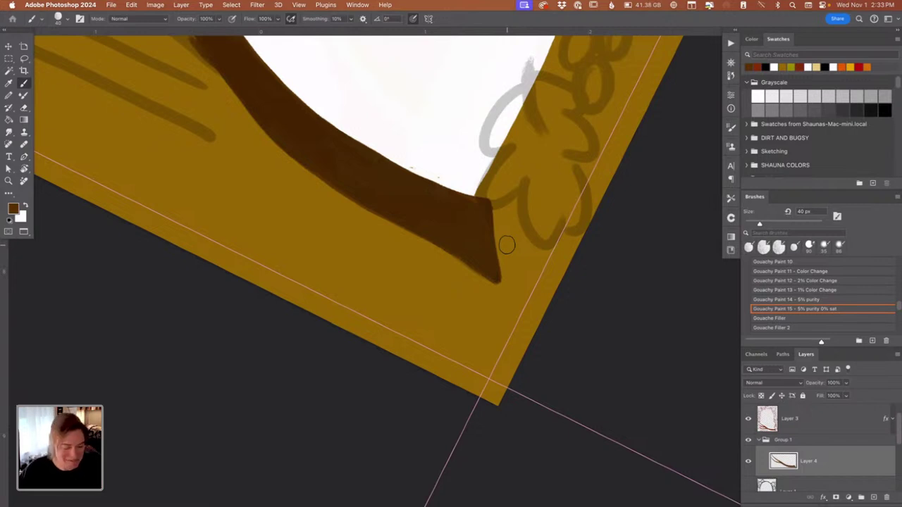
Step: Start painting the lowest sketched twig, from its outer tip toward the main branch
{"action": "key", "text": "super+minus"}
{"action": "mouse_move", "coordinate": [472, 194]}
{"action": "left_mouse_down"}
{"action": "mouse_move", "coordinate": [491, 258]}
{"action": "mouse_move", "coordinate": [480, 248]}
{"action": "mouse_move", "coordinate": [481, 258]}
{"action": "left_mouse_up"}
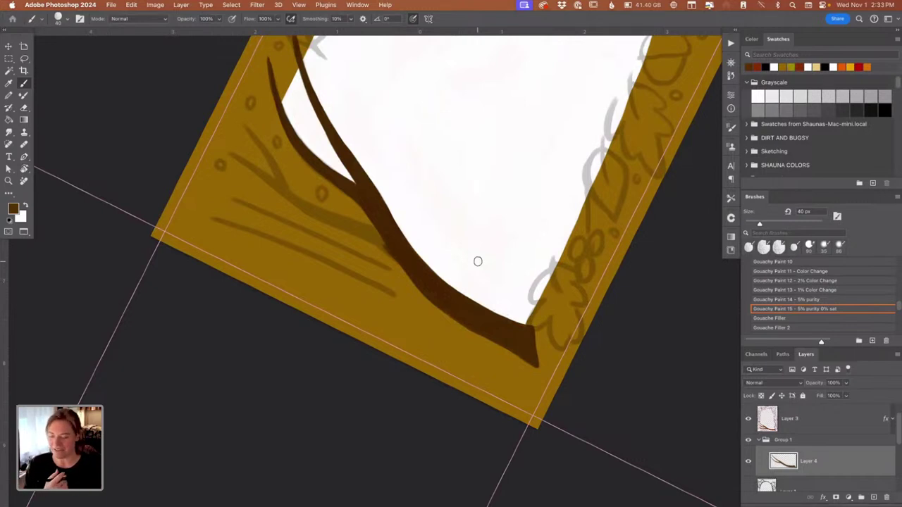
{"action": "left_click_drag", "start_coordinate": [230, 155], "coordinate": [294, 196]}
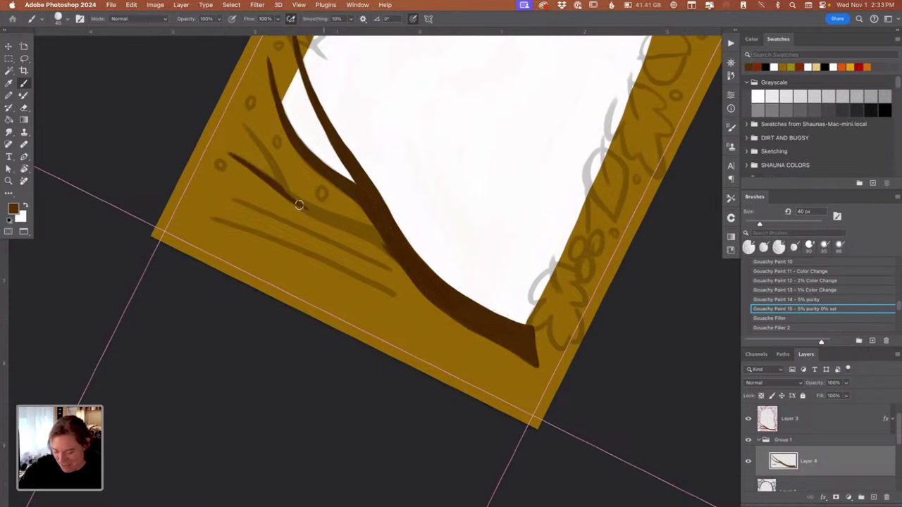
Step: Paint the lower sketched branch in dark brown on Layer 4, joining it to the main branch and filling its width
{"action": "mouse_move", "coordinate": [268, 179]}
{"action": "left_mouse_down"}
{"action": "mouse_move", "coordinate": [335, 224]}
{"action": "mouse_move", "coordinate": [296, 206]}
{"action": "mouse_move", "coordinate": [436, 281]}
{"action": "left_mouse_up"}
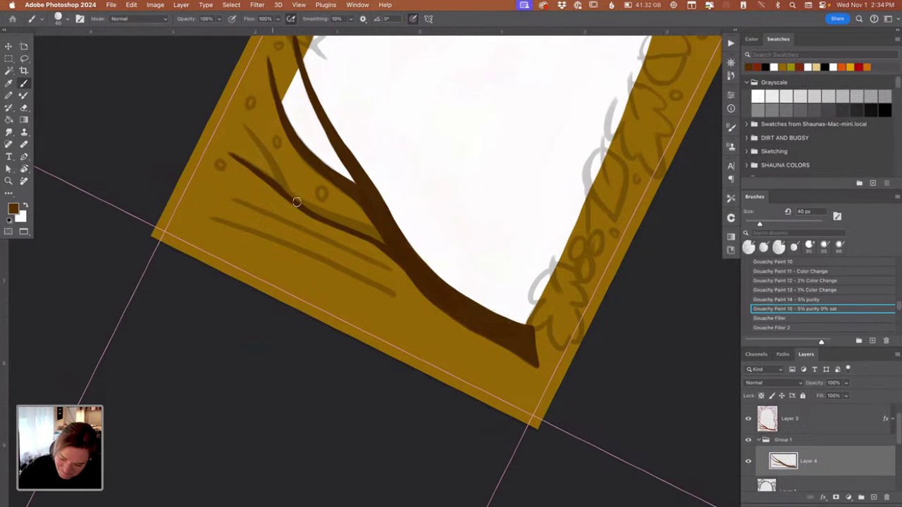
{"action": "mouse_move", "coordinate": [297, 202]}
{"action": "left_mouse_down"}
{"action": "mouse_move", "coordinate": [282, 185]}
{"action": "mouse_move", "coordinate": [393, 244]}
{"action": "mouse_move", "coordinate": [378, 239]}
{"action": "left_mouse_up"}
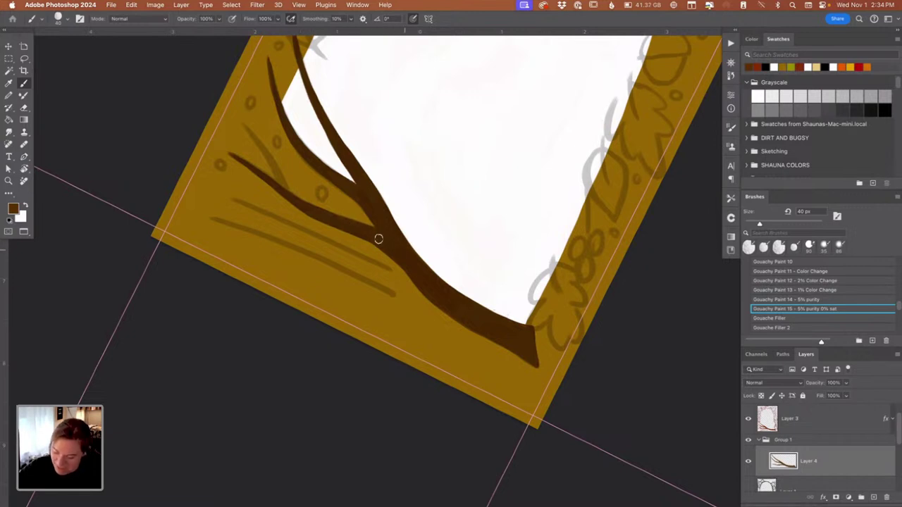
{"action": "scroll", "coordinate": [336, 182], "scroll_direction": "up", "scroll_amount": 4}
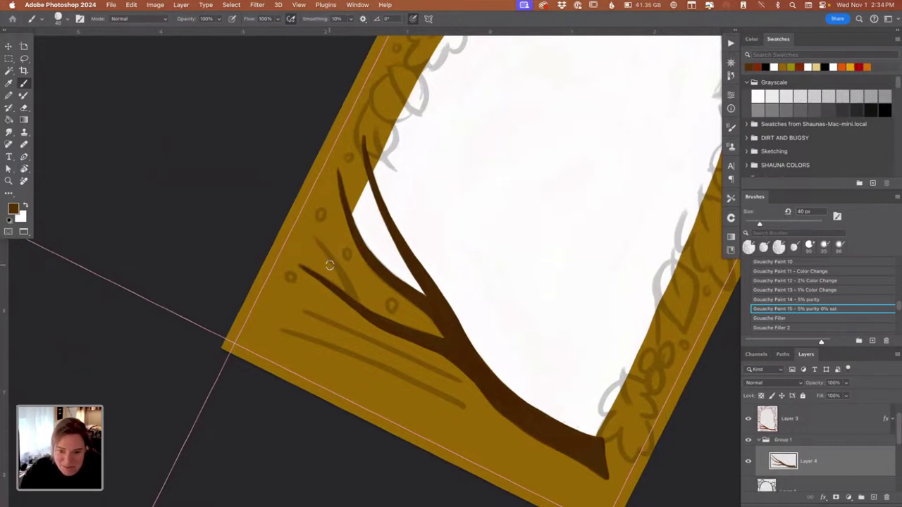
Step: Paint the small twig forking upward from the lower branch in dark brown, following the sketch line
{"action": "mouse_move", "coordinate": [310, 233]}
{"action": "left_mouse_down"}
{"action": "mouse_move", "coordinate": [360, 308]}
{"action": "mouse_move", "coordinate": [341, 279]}
{"action": "left_mouse_up"}
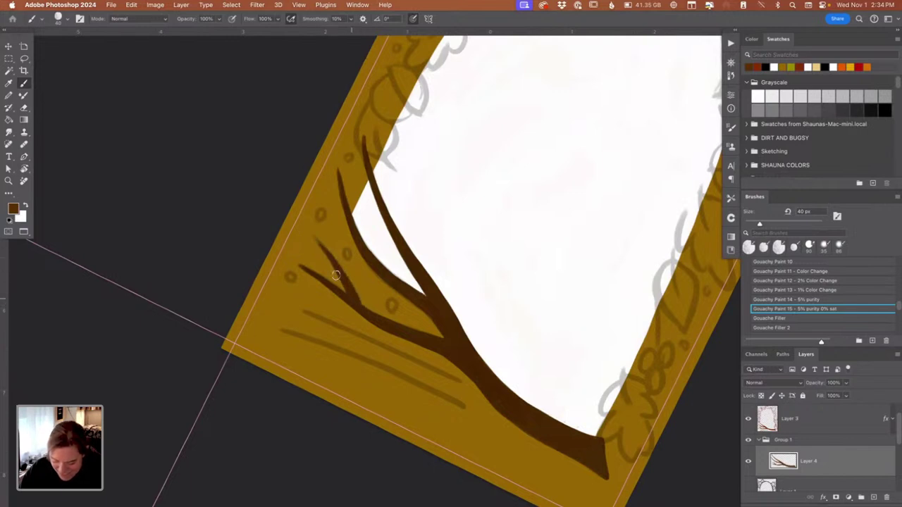
{"action": "mouse_move", "coordinate": [315, 236]}
{"action": "left_mouse_down"}
{"action": "mouse_move", "coordinate": [364, 310]}
{"action": "mouse_move", "coordinate": [337, 280]}
{"action": "left_mouse_up"}
{"action": "scroll", "coordinate": [336, 280], "scroll_direction": "down", "scroll_amount": 2}
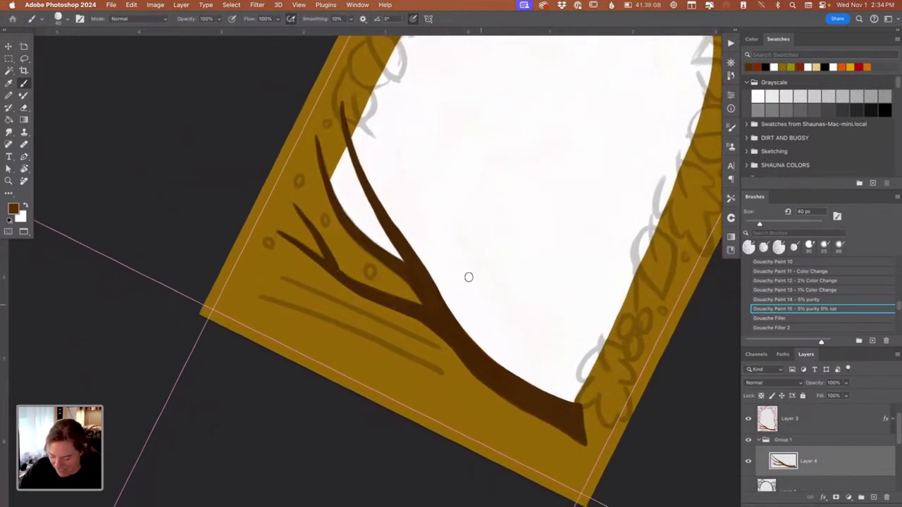
{"action": "scroll", "coordinate": [474, 245], "scroll_direction": "up", "scroll_amount": 2}
{"action": "scroll", "coordinate": [482, 204], "scroll_direction": "right", "scroll_amount": 2}
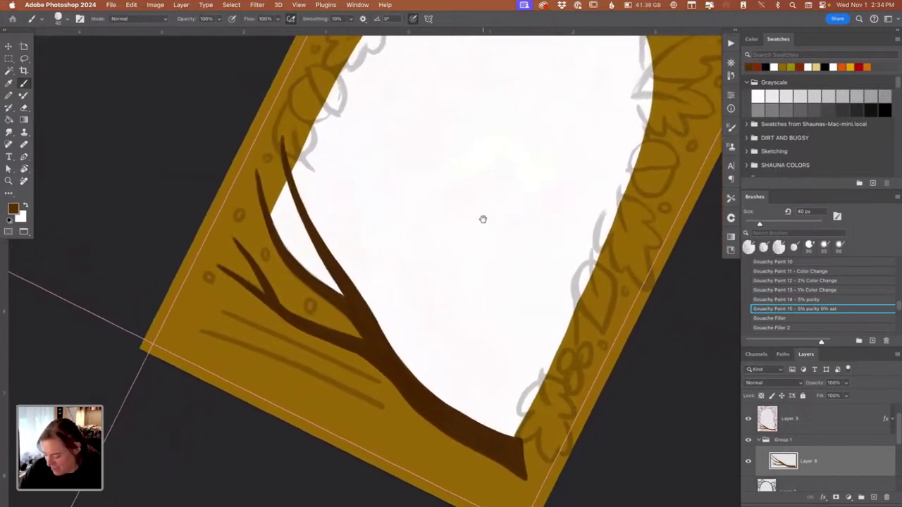
{"action": "scroll", "coordinate": [482, 252], "scroll_direction": "down", "scroll_amount": 2}
{"action": "scroll", "coordinate": [482, 253], "scroll_direction": "right", "scroll_amount": 2}
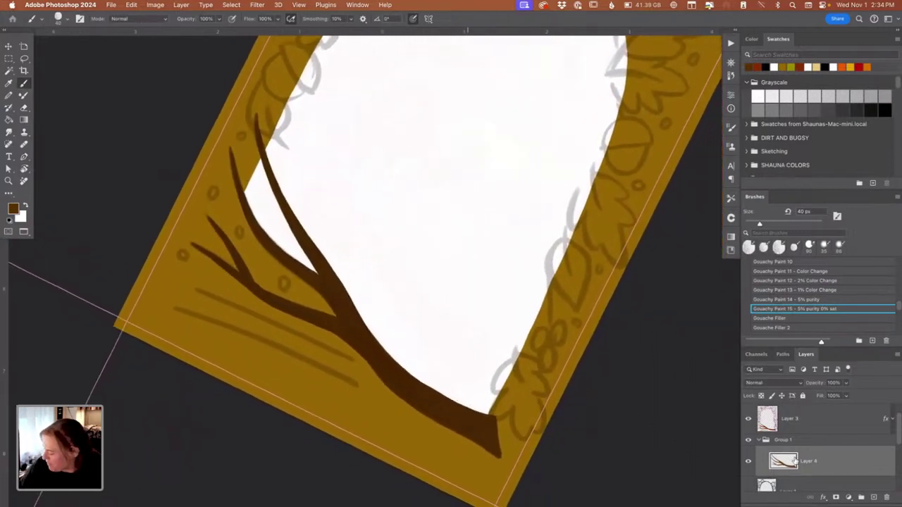
{"action": "scroll", "coordinate": [892, 441], "scroll_direction": "down", "scroll_amount": 3}
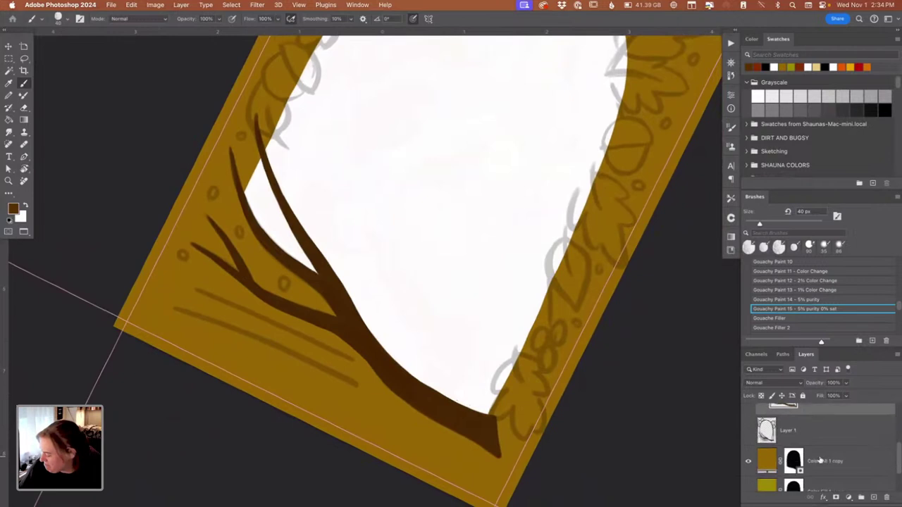
{"action": "left_click", "coordinate": [795, 462]}
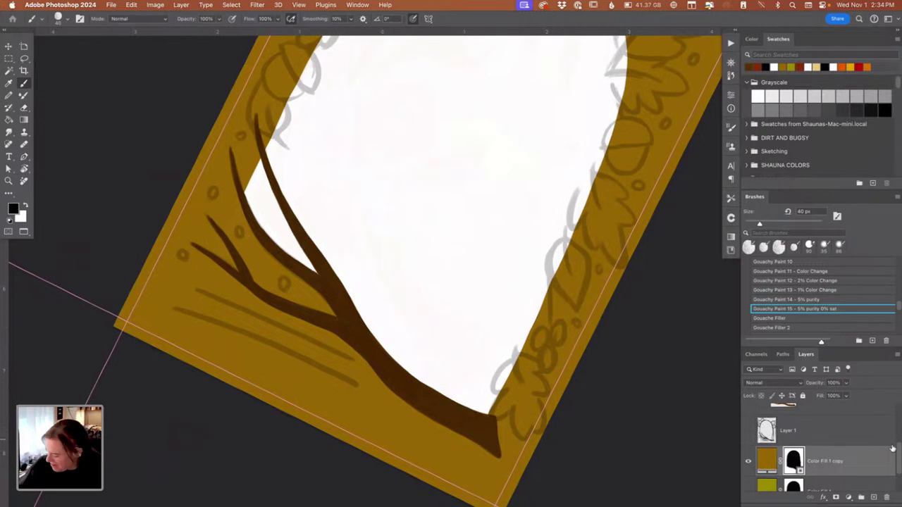
{"action": "left_click_drag", "start_coordinate": [895, 451], "coordinate": [896, 421]}
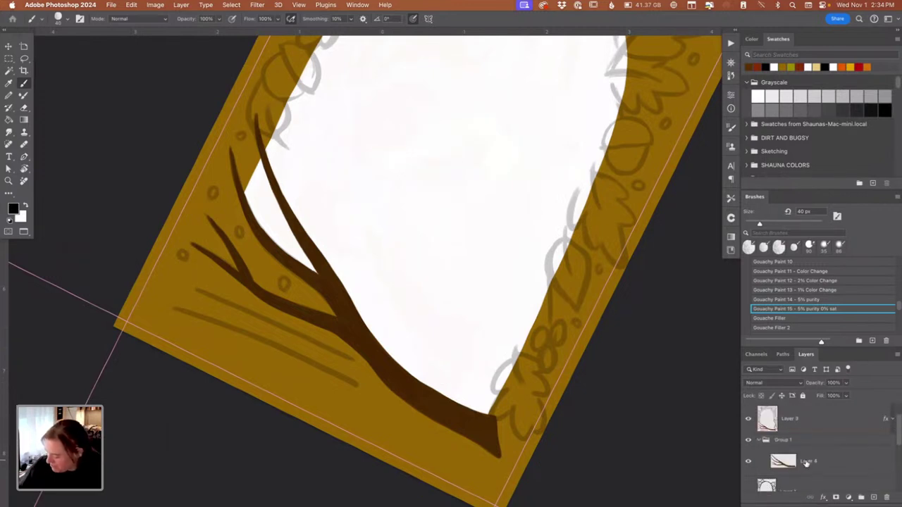
{"action": "left_click", "coordinate": [788, 469]}
Step: Add a new empty layer above the branch layer inside Group 1
{"action": "key", "text": "super+minus"}
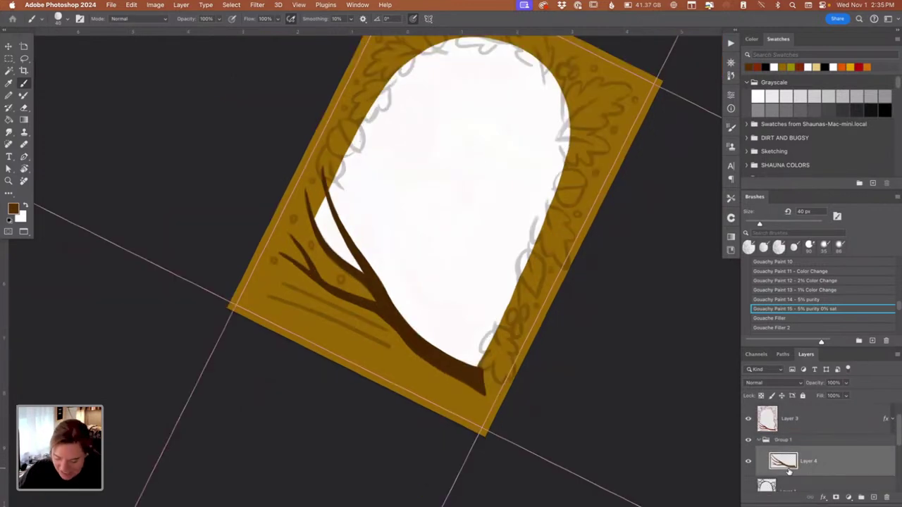
{"action": "key", "text": "Escape"}
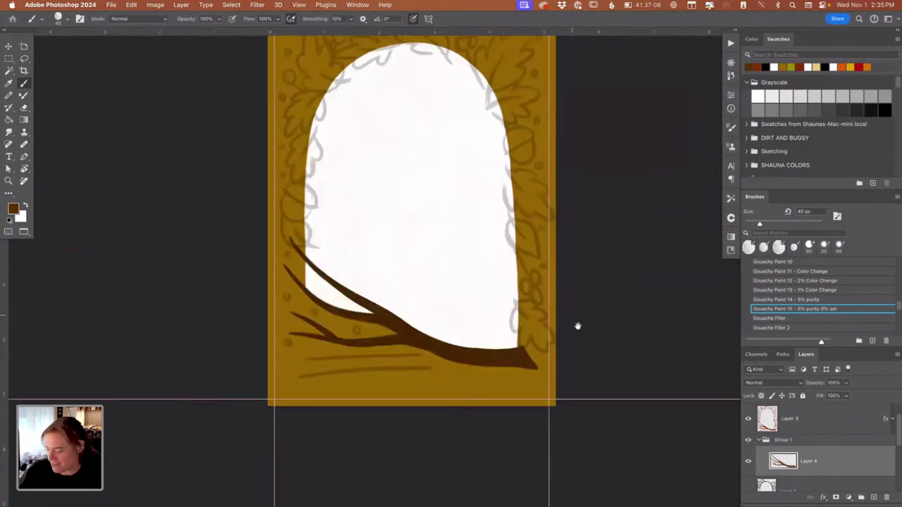
{"action": "left_click_drag", "start_coordinate": [580, 316], "coordinate": [598, 350]}
{"action": "left_click", "coordinate": [873, 497]}
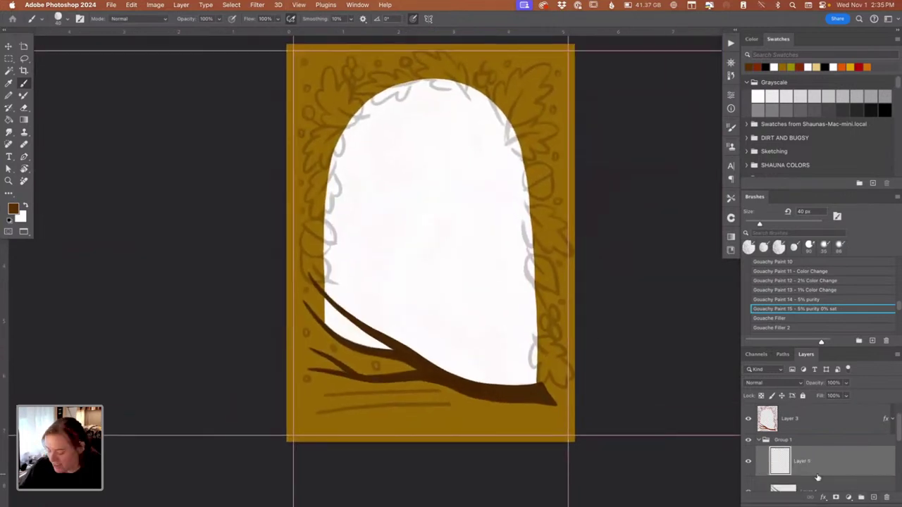
Step: Set the foreground color to a golden orange, #dd8620, and return to the Brush tool
{"action": "key", "text": "super+plus"}
{"action": "key", "text": "super+plus"}
{"action": "key", "text": "super+plus"}
{"action": "left_click_drag", "start_coordinate": [402, 218], "coordinate": [659, 380]}
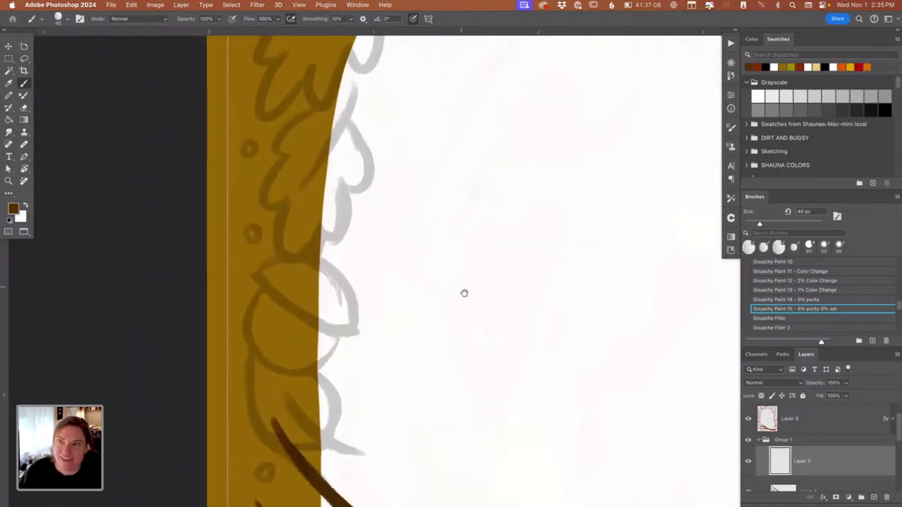
{"action": "left_click_drag", "start_coordinate": [460, 295], "coordinate": [452, 293]}
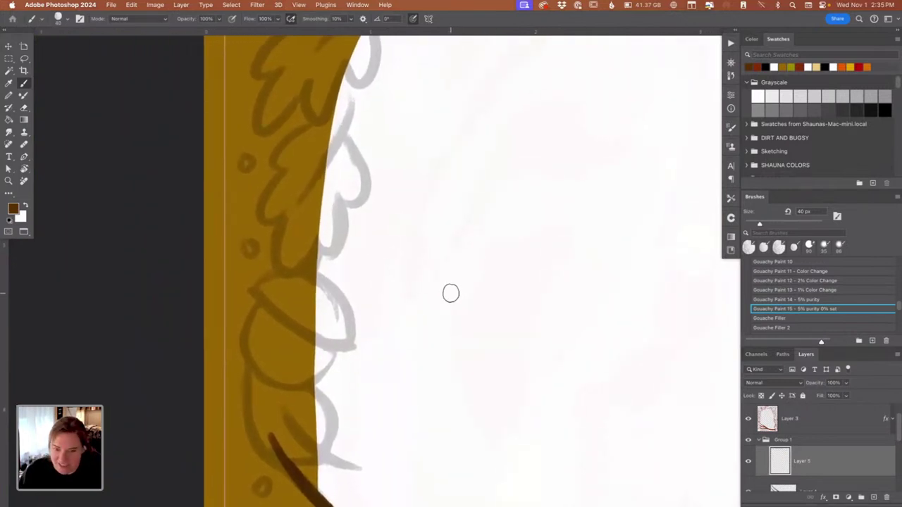
{"action": "left_click_drag", "start_coordinate": [356, 218], "coordinate": [351, 239]}
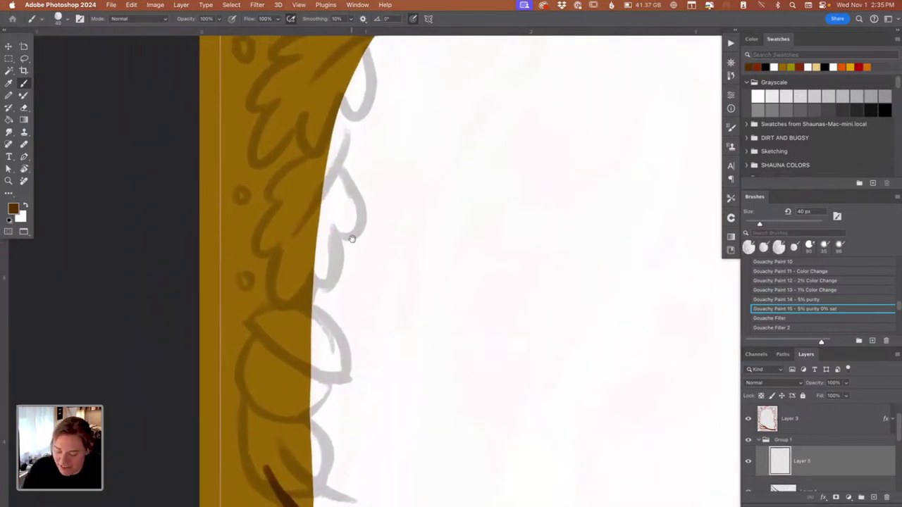
{"action": "left_click", "coordinate": [13, 208]}
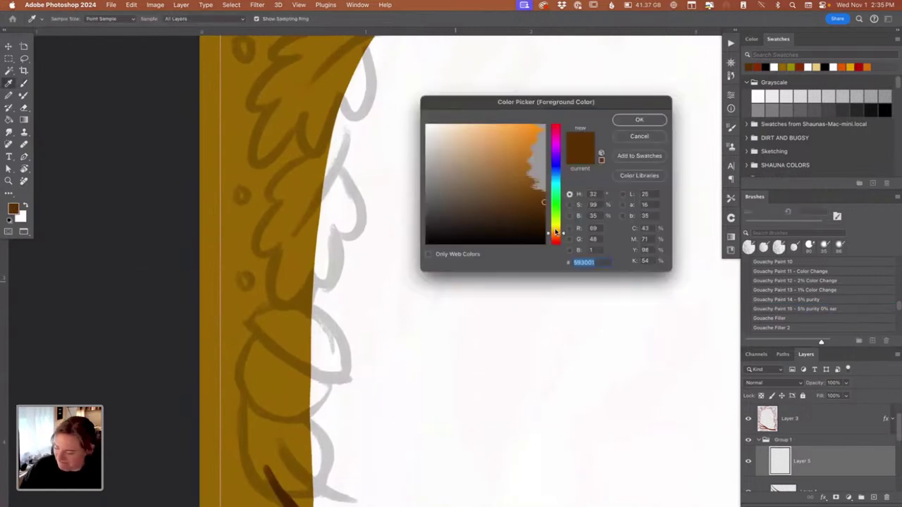
{"action": "left_click_drag", "start_coordinate": [557, 233], "coordinate": [562, 238]}
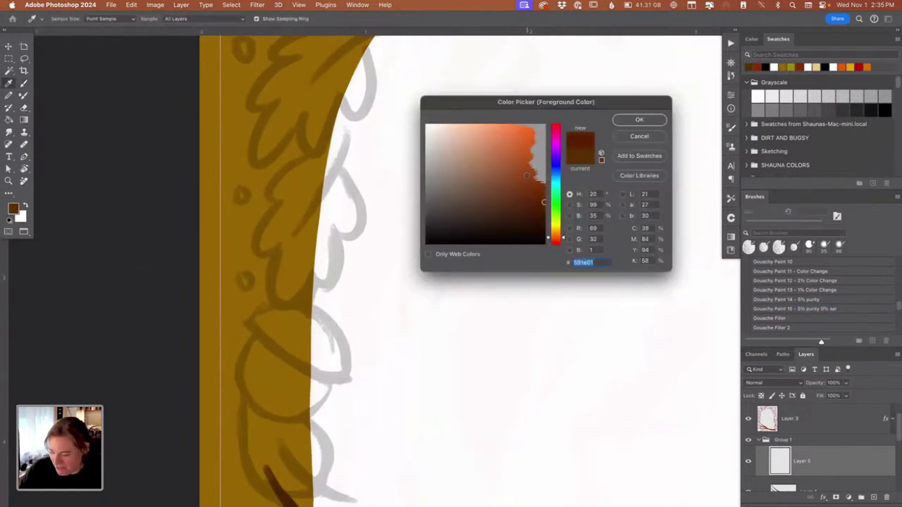
{"action": "left_click", "coordinate": [526, 174]}
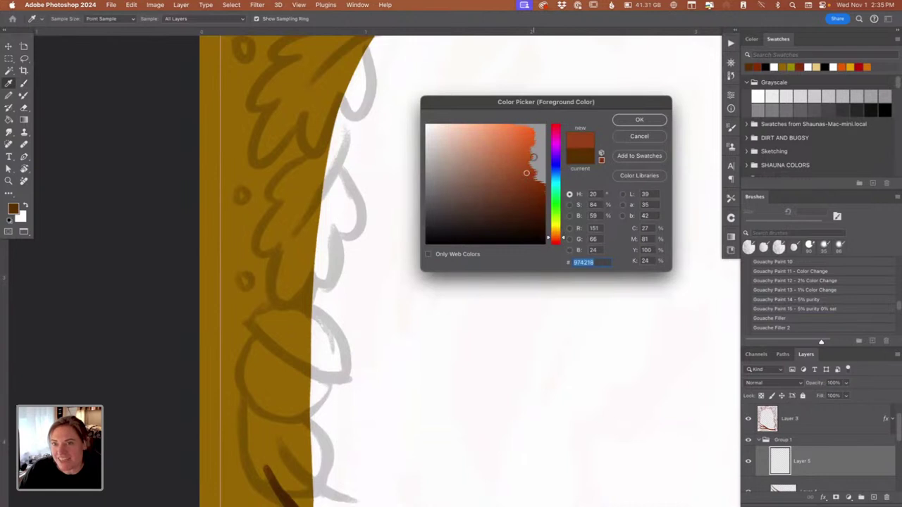
{"action": "left_click_drag", "start_coordinate": [562, 240], "coordinate": [564, 245]}
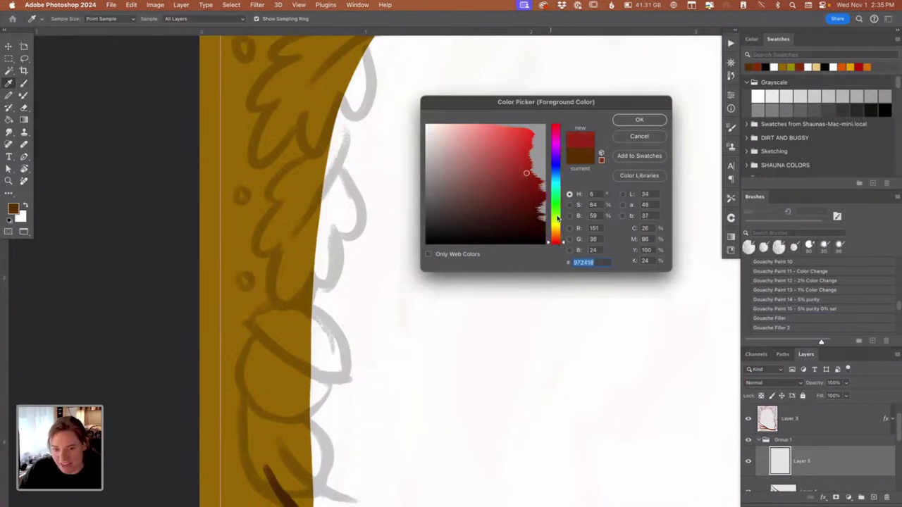
{"action": "left_click", "coordinate": [560, 232]}
{"action": "left_click", "coordinate": [532, 132]}
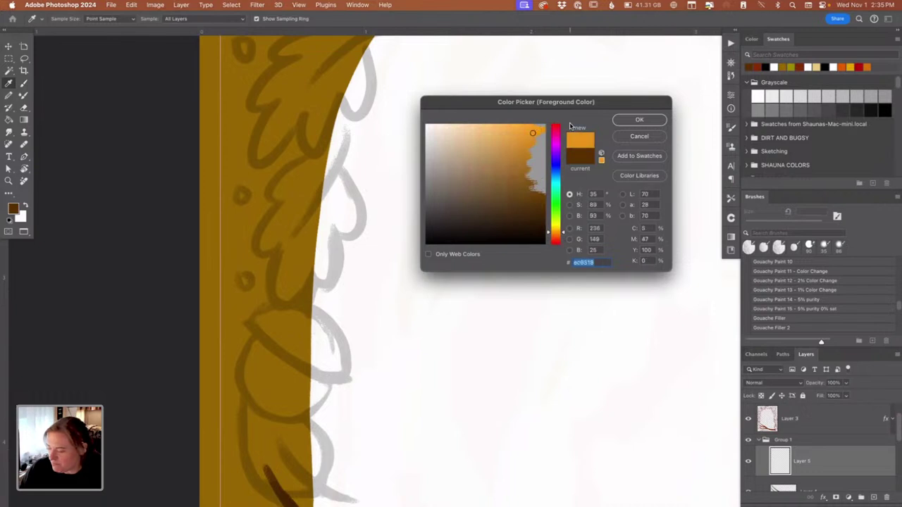
{"action": "left_click_drag", "start_coordinate": [562, 233], "coordinate": [562, 233]}
{"action": "left_click", "coordinate": [526, 141]}
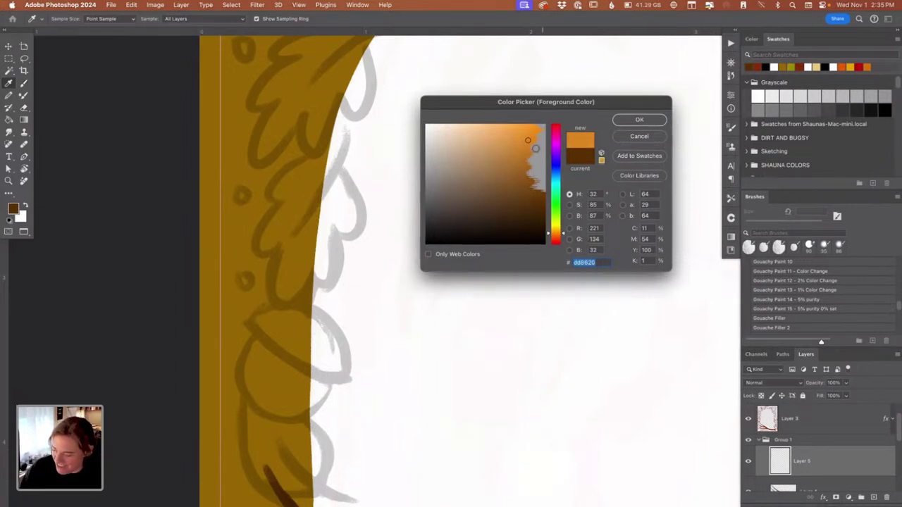
{"action": "left_click", "coordinate": [635, 121]}
{"action": "key", "text": "b"}
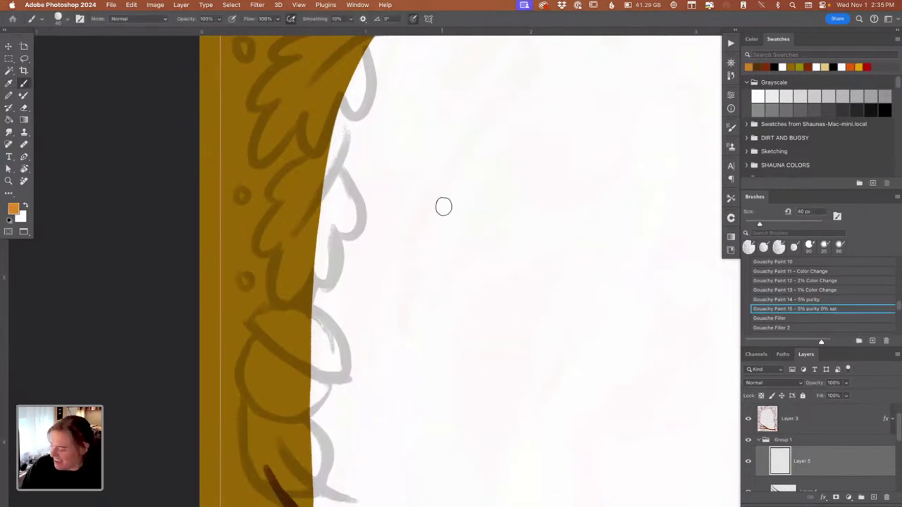
Step: Paint the lobed leaf beside the arch's upper-left curve in orange, outlining and filling each lobe over the sketch with the 40 px gouache brush
{"action": "scroll", "coordinate": [363, 346], "scroll_direction": "up", "scroll_amount": 3}
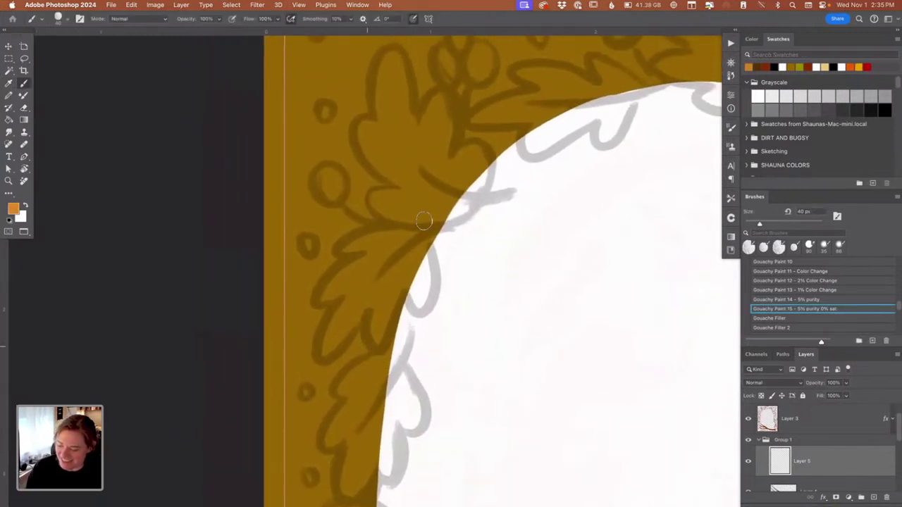
{"action": "mouse_move", "coordinate": [421, 224]}
{"action": "left_mouse_down"}
{"action": "mouse_move", "coordinate": [353, 251]}
{"action": "mouse_move", "coordinate": [332, 248]}
{"action": "mouse_move", "coordinate": [356, 237]}
{"action": "mouse_move", "coordinate": [391, 248]}
{"action": "mouse_move", "coordinate": [436, 225]}
{"action": "left_mouse_up"}
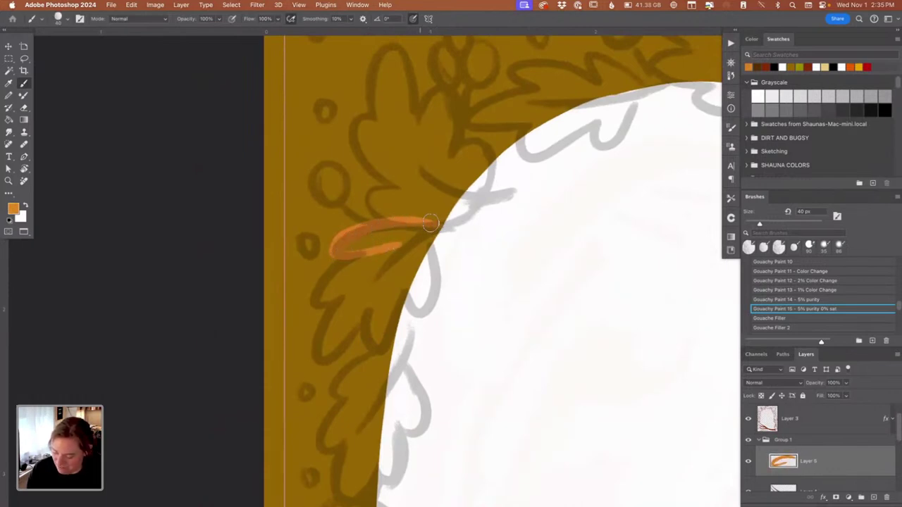
{"action": "mouse_move", "coordinate": [359, 235]}
{"action": "left_mouse_down"}
{"action": "mouse_move", "coordinate": [359, 243]}
{"action": "mouse_move", "coordinate": [420, 234]}
{"action": "left_mouse_up"}
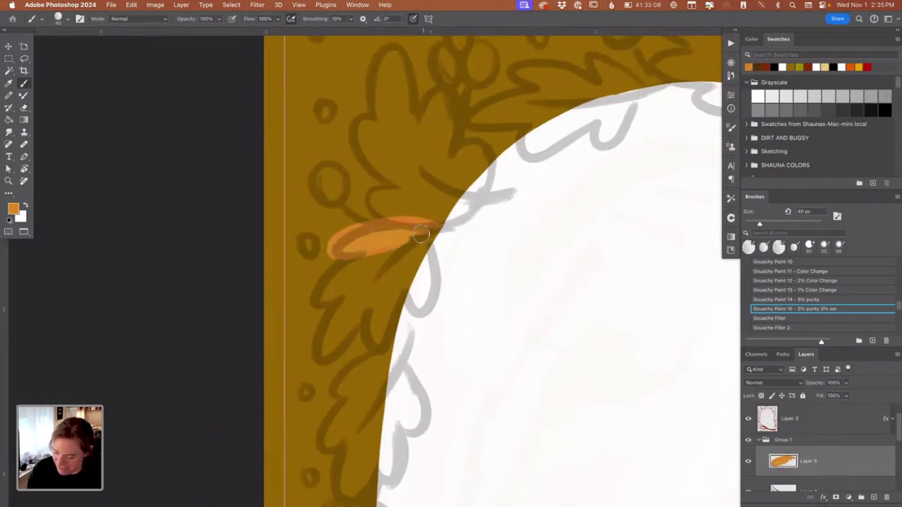
{"action": "mouse_move", "coordinate": [357, 256]}
{"action": "left_mouse_down"}
{"action": "mouse_move", "coordinate": [315, 303]}
{"action": "mouse_move", "coordinate": [354, 284]}
{"action": "mouse_move", "coordinate": [315, 301]}
{"action": "mouse_move", "coordinate": [356, 255]}
{"action": "mouse_move", "coordinate": [314, 301]}
{"action": "mouse_move", "coordinate": [359, 283]}
{"action": "mouse_move", "coordinate": [314, 352]}
{"action": "mouse_move", "coordinate": [342, 295]}
{"action": "mouse_move", "coordinate": [316, 358]}
{"action": "left_mouse_up"}
{"action": "mouse_move", "coordinate": [329, 316]}
{"action": "left_mouse_down"}
{"action": "mouse_move", "coordinate": [360, 323]}
{"action": "mouse_move", "coordinate": [346, 341]}
{"action": "mouse_move", "coordinate": [368, 308]}
{"action": "mouse_move", "coordinate": [320, 353]}
{"action": "mouse_move", "coordinate": [372, 282]}
{"action": "mouse_move", "coordinate": [327, 349]}
{"action": "mouse_move", "coordinate": [368, 291]}
{"action": "mouse_move", "coordinate": [334, 281]}
{"action": "mouse_move", "coordinate": [381, 248]}
{"action": "mouse_move", "coordinate": [356, 283]}
{"action": "left_mouse_up"}
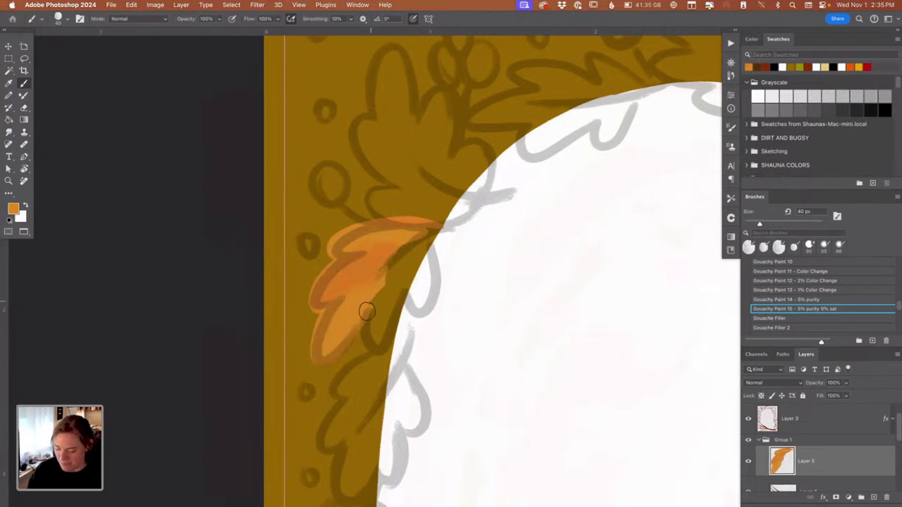
{"action": "left_click_drag", "start_coordinate": [367, 310], "coordinate": [377, 350]}
{"action": "mouse_move", "coordinate": [402, 284]}
{"action": "left_mouse_down"}
{"action": "mouse_move", "coordinate": [371, 350]}
{"action": "mouse_move", "coordinate": [369, 287]}
{"action": "mouse_move", "coordinate": [384, 347]}
{"action": "mouse_move", "coordinate": [405, 261]}
{"action": "mouse_move", "coordinate": [378, 319]}
{"action": "left_mouse_up"}
{"action": "mouse_move", "coordinate": [396, 244]}
{"action": "left_mouse_down"}
{"action": "mouse_move", "coordinate": [413, 314]}
{"action": "mouse_move", "coordinate": [433, 239]}
{"action": "mouse_move", "coordinate": [442, 297]}
{"action": "mouse_move", "coordinate": [430, 226]}
{"action": "mouse_move", "coordinate": [439, 271]}
{"action": "mouse_move", "coordinate": [438, 230]}
{"action": "mouse_move", "coordinate": [439, 300]}
{"action": "mouse_move", "coordinate": [428, 313]}
{"action": "mouse_move", "coordinate": [401, 250]}
{"action": "mouse_move", "coordinate": [411, 299]}
{"action": "mouse_move", "coordinate": [387, 274]}
{"action": "mouse_move", "coordinate": [390, 262]}
{"action": "mouse_move", "coordinate": [391, 283]}
{"action": "mouse_move", "coordinate": [425, 303]}
{"action": "mouse_move", "coordinate": [437, 220]}
{"action": "mouse_move", "coordinate": [362, 246]}
{"action": "mouse_move", "coordinate": [402, 239]}
{"action": "mouse_move", "coordinate": [365, 231]}
{"action": "left_mouse_up"}
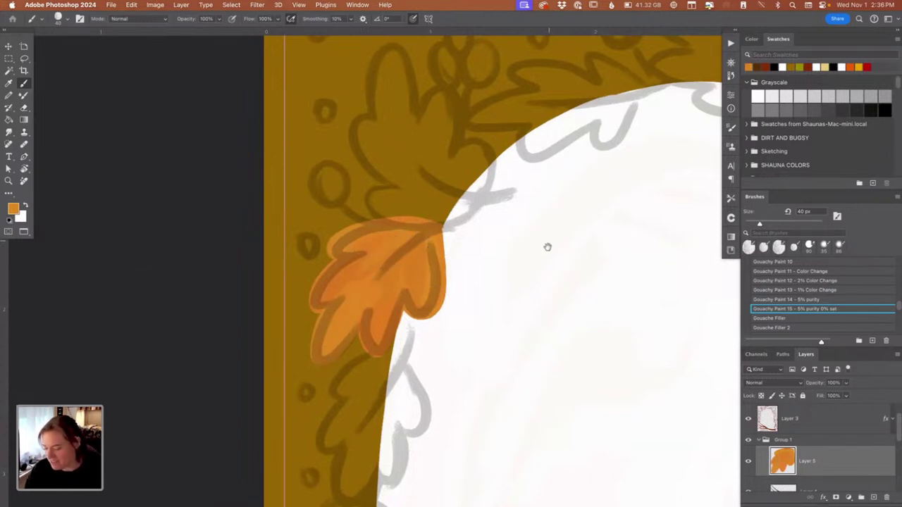
Step: Review the gouache brush's Color Dynamics and Transfer settings
{"action": "left_click_drag", "start_coordinate": [572, 249], "coordinate": [550, 256]}
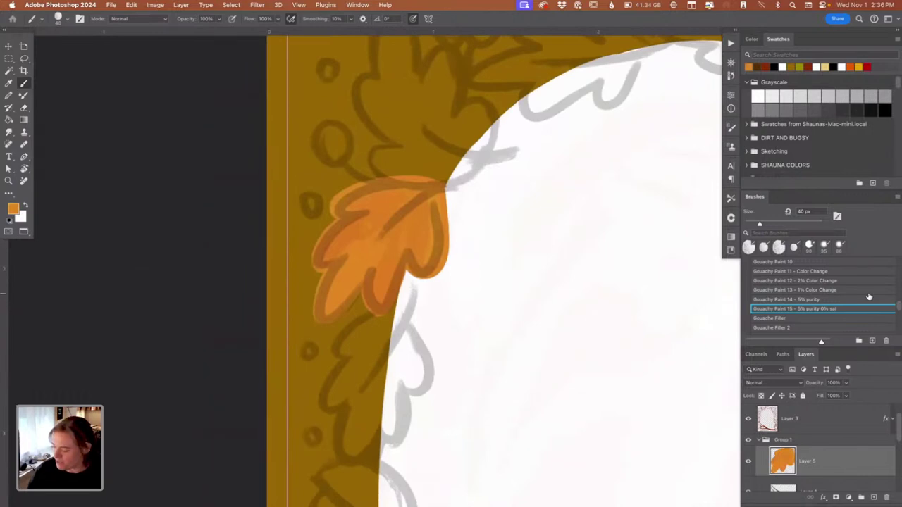
{"action": "left_click", "coordinate": [734, 130]}
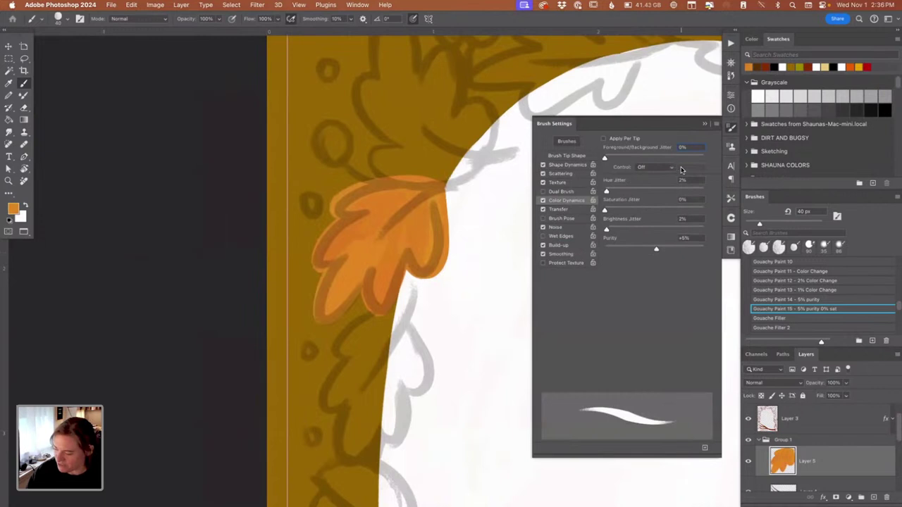
{"action": "left_click", "coordinate": [731, 129]}
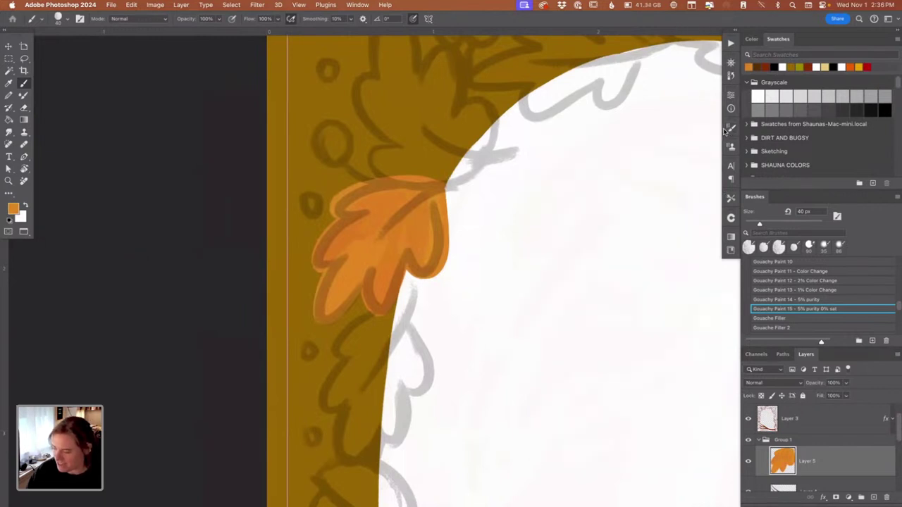
{"action": "left_click", "coordinate": [732, 130]}
{"action": "left_click", "coordinate": [566, 209]}
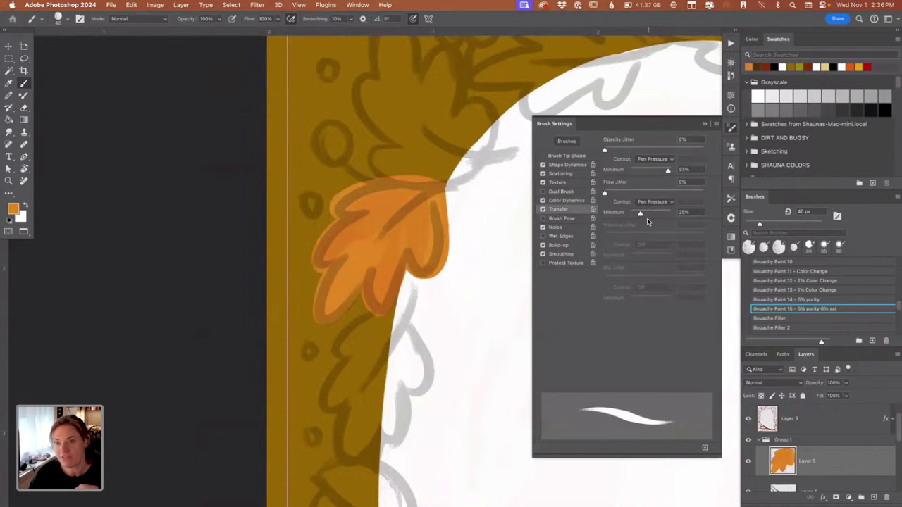
{"action": "left_click", "coordinate": [731, 129]}
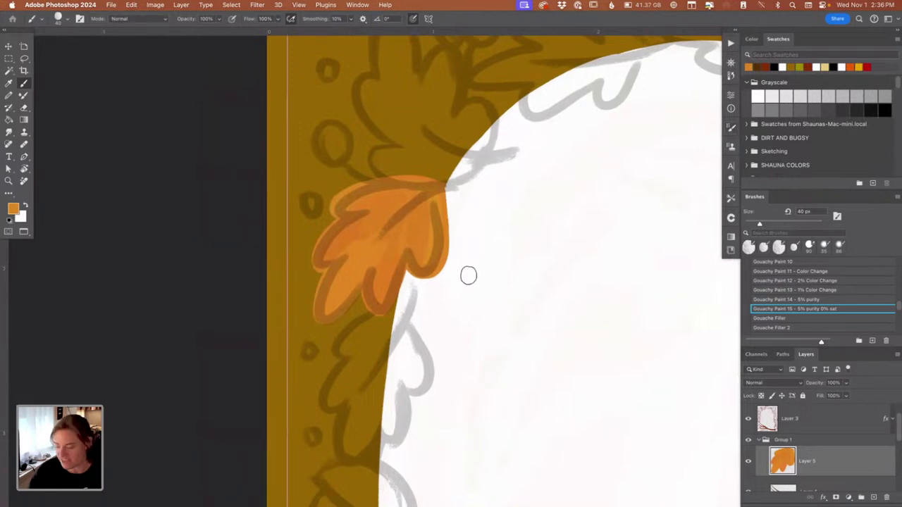
Step: Paint an orange test patch on the white area beside the leaf and erase it with a 90 px eraser
{"action": "mouse_move", "coordinate": [463, 282]}
{"action": "left_mouse_down"}
{"action": "mouse_move", "coordinate": [465, 258]}
{"action": "mouse_move", "coordinate": [469, 296]}
{"action": "mouse_move", "coordinate": [514, 231]}
{"action": "mouse_move", "coordinate": [540, 242]}
{"action": "mouse_move", "coordinate": [550, 234]}
{"action": "mouse_move", "coordinate": [552, 301]}
{"action": "left_mouse_up"}
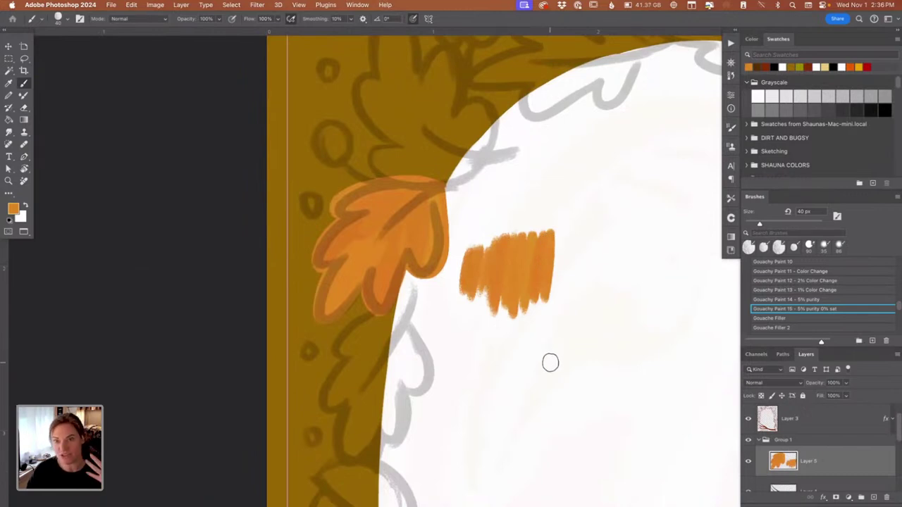
{"action": "key", "text": "bracketright"}
{"action": "key", "text": "bracketright"}
{"action": "key", "text": "bracketright"}
{"action": "key", "text": "bracketright"}
{"action": "key", "text": "bracketright"}
{"action": "key", "text": "e"}
{"action": "mouse_move", "coordinate": [506, 211]}
{"action": "left_mouse_down"}
{"action": "mouse_move", "coordinate": [472, 255]}
{"action": "mouse_move", "coordinate": [478, 265]}
{"action": "mouse_move", "coordinate": [481, 238]}
{"action": "mouse_move", "coordinate": [485, 306]}
{"action": "mouse_move", "coordinate": [549, 276]}
{"action": "left_mouse_up"}
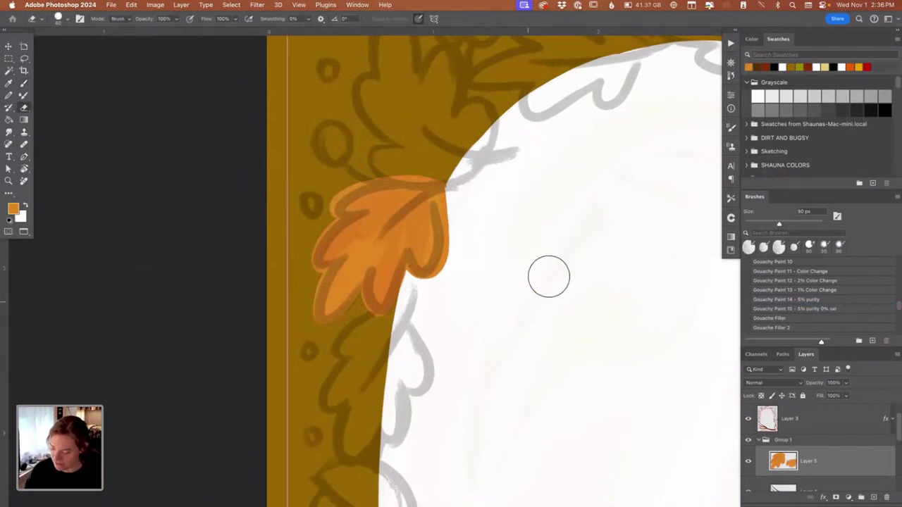
Step: Hide the sketch on Layer 3 and view the whole illustration without it
{"action": "key", "text": "b"}
{"action": "key", "text": "super+minus"}
{"action": "key", "text": "super+minus"}
{"action": "key", "text": "super+minus"}
{"action": "key", "text": "super+minus"}
{"action": "key", "text": "super+minus"}
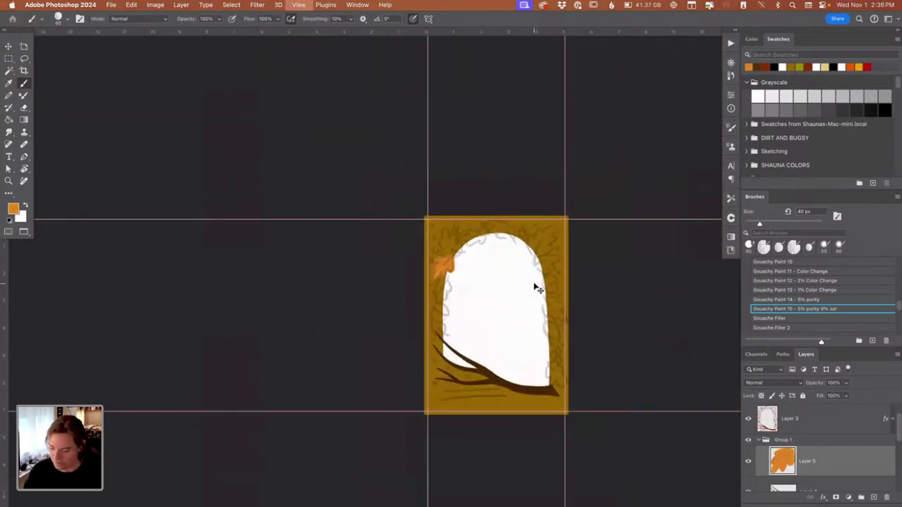
{"action": "key", "text": "super+plus"}
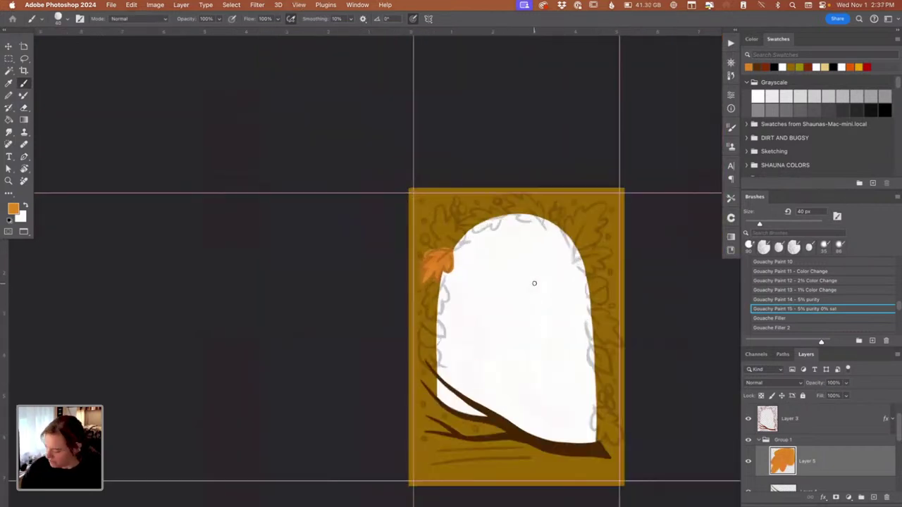
{"action": "left_click", "coordinate": [749, 421]}
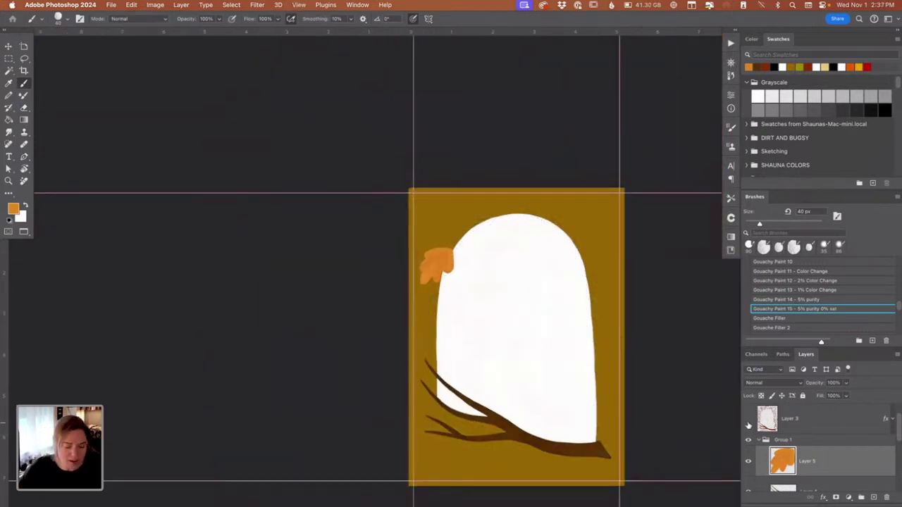
{"action": "key", "text": "super+minus"}
{"action": "key", "text": "super+minus"}
{"action": "key", "text": "super+plus"}
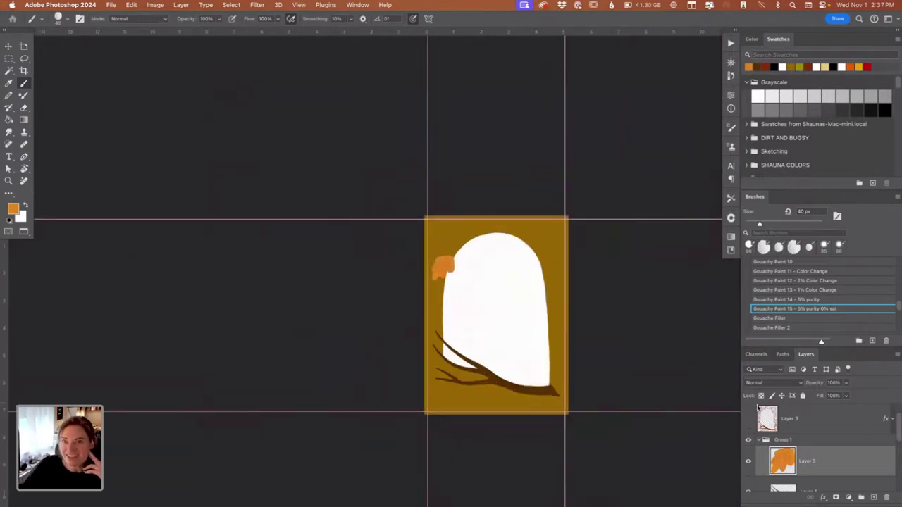
Step: Recolor the Color Fill 1 copy border to a dark burnt orange, #974b00, and return to the Brush tool
{"action": "scroll", "coordinate": [892, 437], "scroll_direction": "down", "scroll_amount": 3}
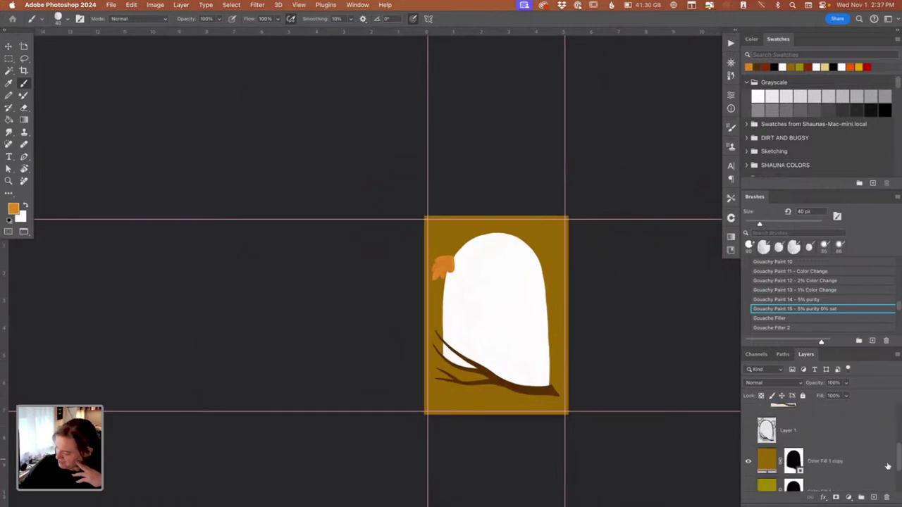
{"action": "double_click", "coordinate": [774, 466]}
{"action": "left_click_drag", "start_coordinate": [613, 104], "coordinate": [285, 214]}
{"action": "left_click_drag", "start_coordinate": [218, 285], "coordinate": [198, 265]}
{"action": "left_click_drag", "start_coordinate": [235, 302], "coordinate": [236, 345]}
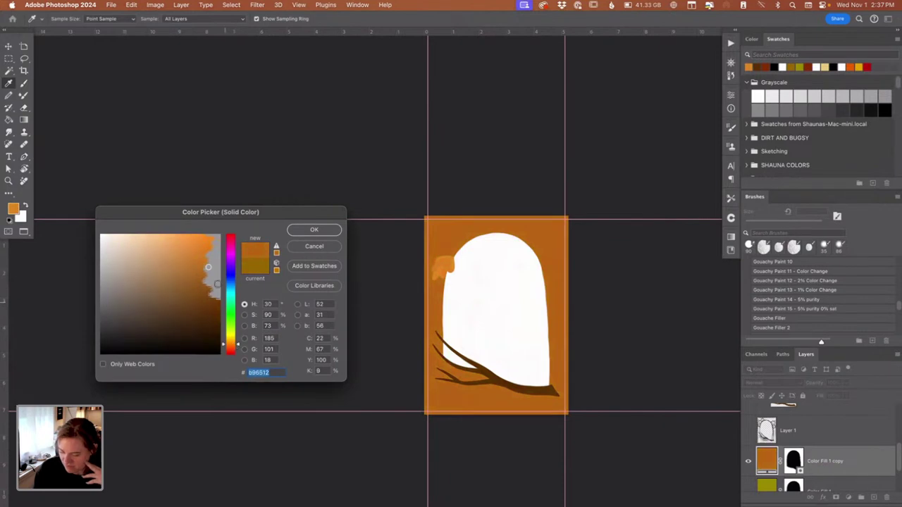
{"action": "left_click", "coordinate": [220, 277]}
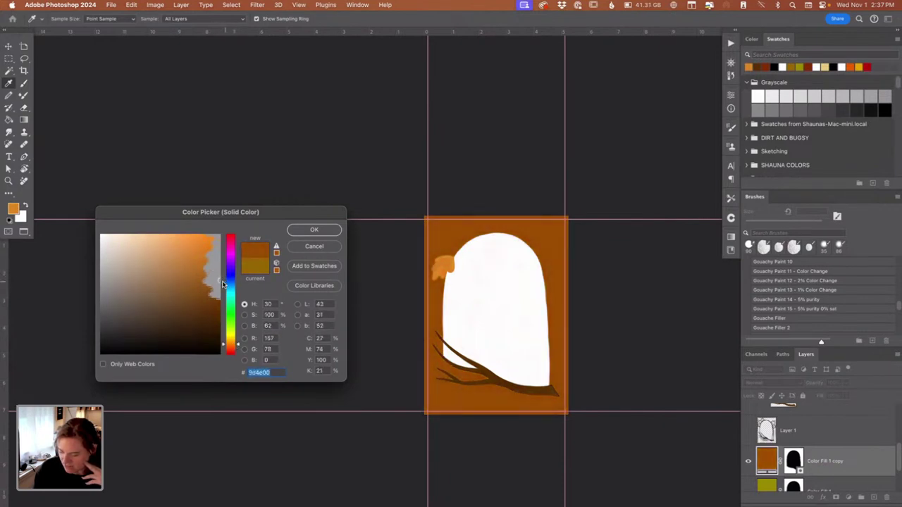
{"action": "left_click", "coordinate": [219, 283]}
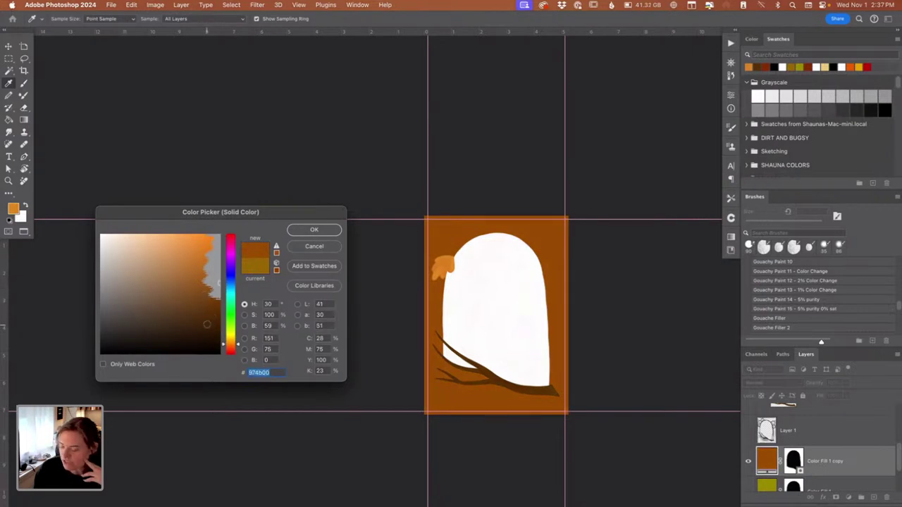
{"action": "left_click", "coordinate": [310, 231]}
{"action": "key", "text": "b"}
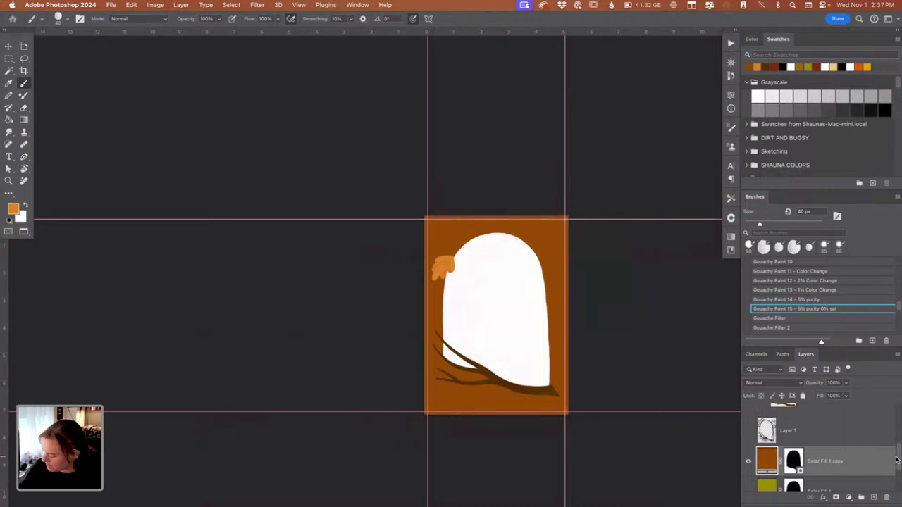
Step: Duplicate the burnt orange border fill layer and recolor the duplicate to a pale cream
{"action": "key", "text": "super+j"}
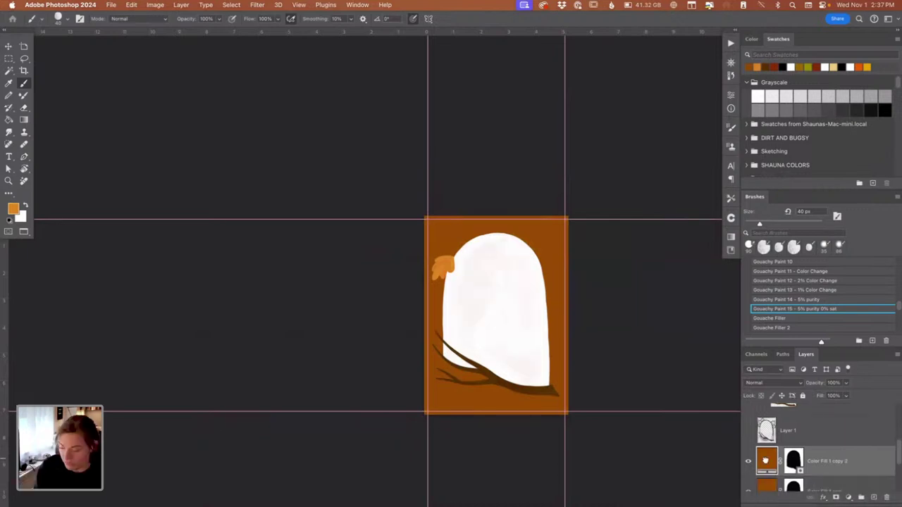
{"action": "double_click", "coordinate": [765, 461]}
{"action": "left_click", "coordinate": [118, 238]}
{"action": "left_click", "coordinate": [302, 231]}
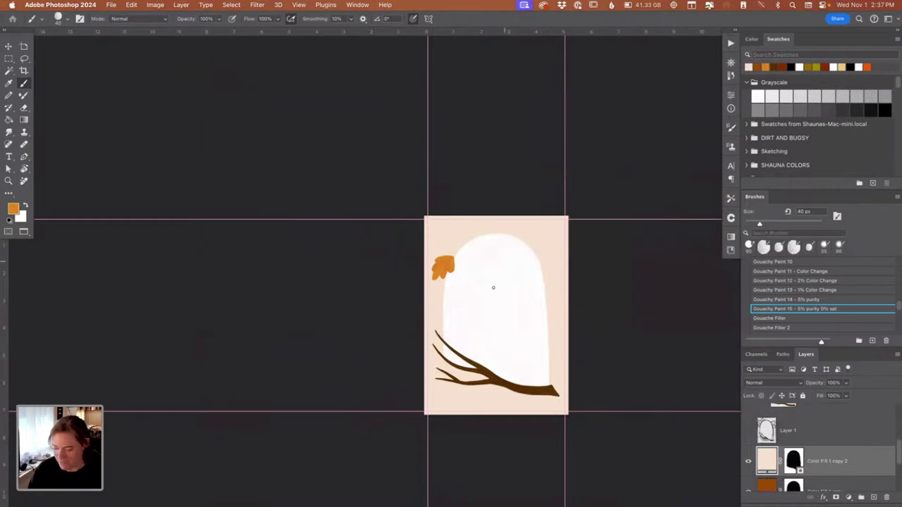
Step: Check the artwork against the pale cream border, and hide that fill layer to bring back the burnt orange one
{"action": "key", "text": "super+plus"}
{"action": "key", "text": "super+plus"}
{"action": "left_click_drag", "start_coordinate": [576, 365], "coordinate": [543, 284]}
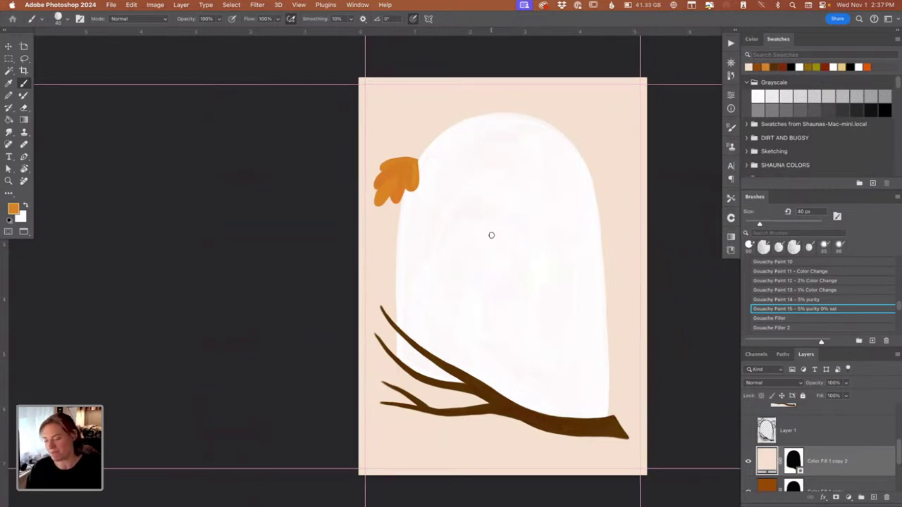
{"action": "left_click", "coordinate": [748, 461]}
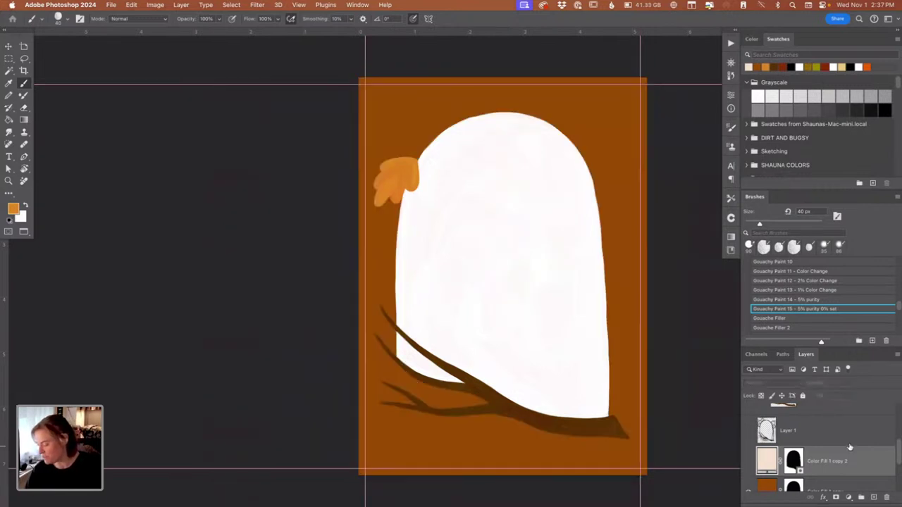
Step: Select the leaf paint on Layer 5 and show the Layer 3 sketch again
{"action": "left_click", "coordinate": [870, 410]}
{"action": "scroll", "coordinate": [888, 442], "scroll_direction": "up", "scroll_amount": 2}
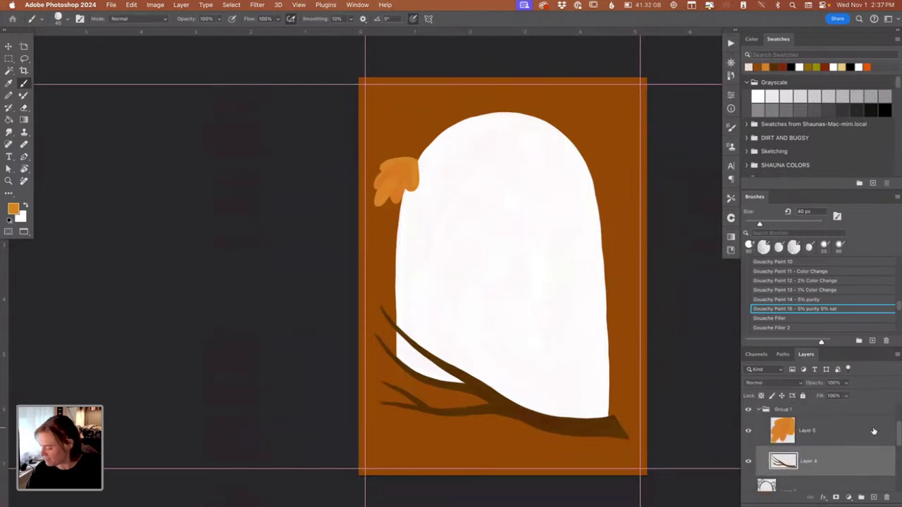
{"action": "left_click", "coordinate": [867, 441]}
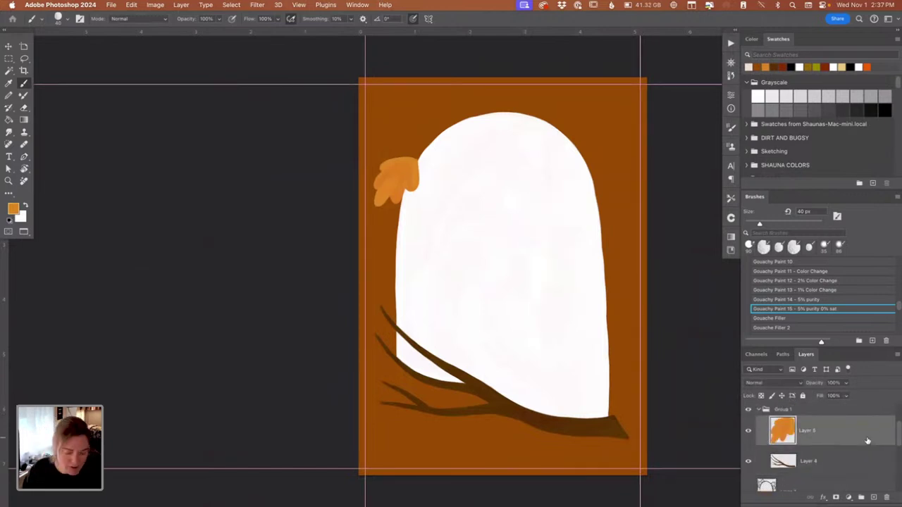
{"action": "scroll", "coordinate": [874, 423], "scroll_direction": "up", "scroll_amount": 1}
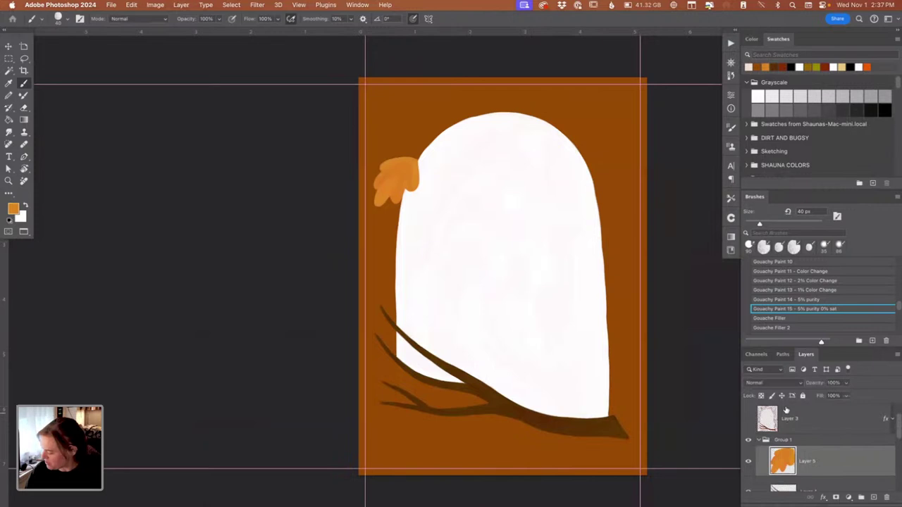
{"action": "left_click", "coordinate": [749, 418]}
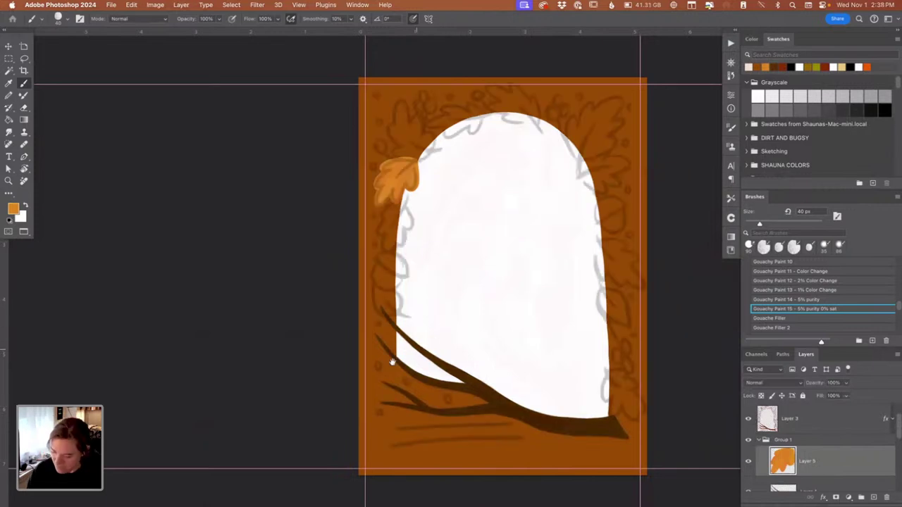
Step: Outline the rounded, pointed leaf above the lower-left branch tip in orange over the sketch with the 40 px gouache brush
{"action": "left_click_drag", "start_coordinate": [392, 362], "coordinate": [353, 384]}
{"action": "left_click_drag", "start_coordinate": [359, 339], "coordinate": [334, 310]}
{"action": "scroll", "coordinate": [422, 317], "scroll_direction": "up", "scroll_amount": 3}
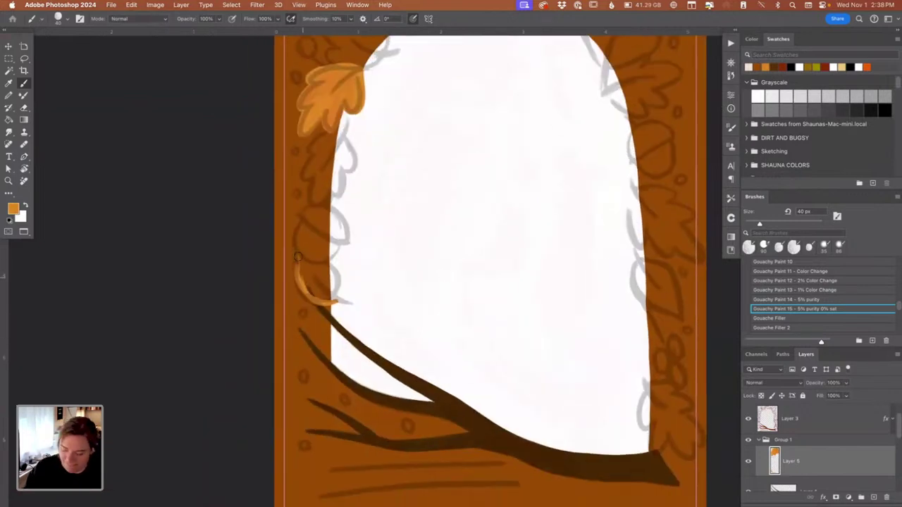
{"action": "left_click_drag", "start_coordinate": [299, 257], "coordinate": [310, 293]}
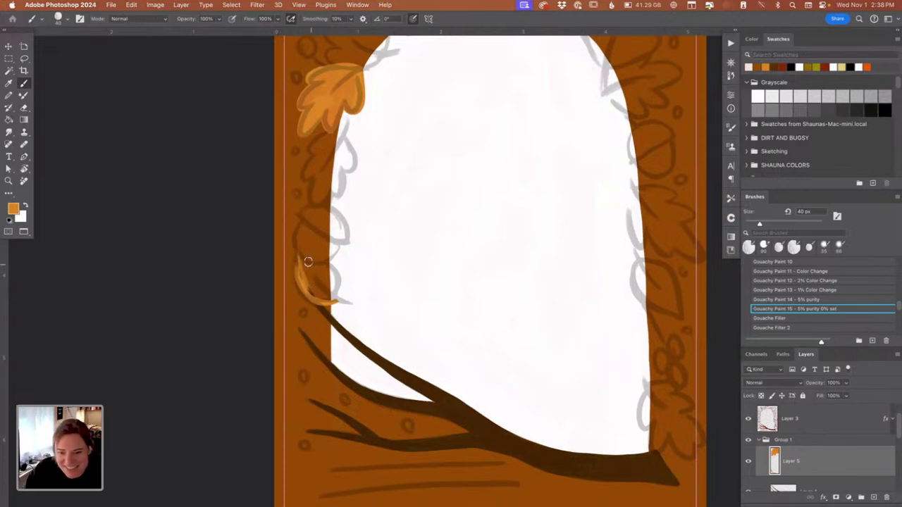
{"action": "mouse_move", "coordinate": [296, 247]}
{"action": "left_mouse_down"}
{"action": "mouse_move", "coordinate": [309, 301]}
{"action": "mouse_move", "coordinate": [321, 305]}
{"action": "mouse_move", "coordinate": [326, 287]}
{"action": "mouse_move", "coordinate": [329, 305]}
{"action": "mouse_move", "coordinate": [310, 294]}
{"action": "mouse_move", "coordinate": [340, 294]}
{"action": "mouse_move", "coordinate": [304, 298]}
{"action": "mouse_move", "coordinate": [327, 256]}
{"action": "mouse_move", "coordinate": [342, 291]}
{"action": "left_mouse_up"}
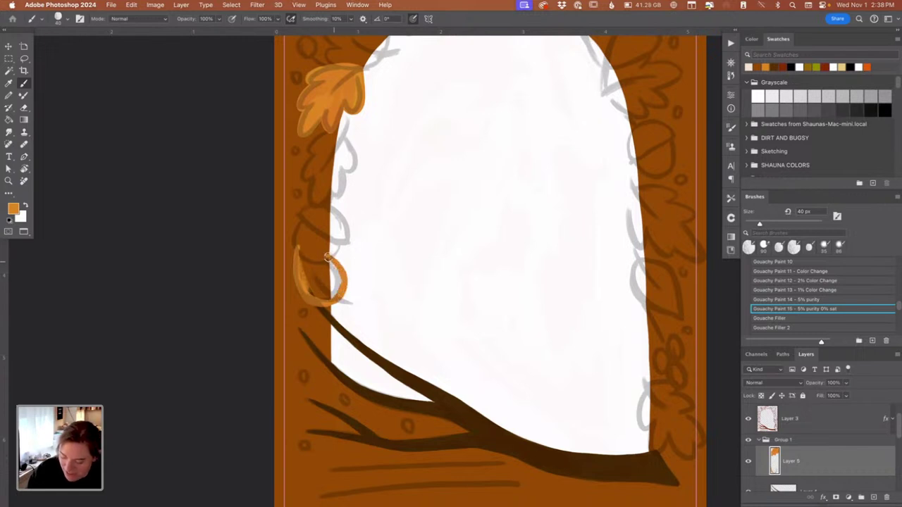
{"action": "left_click_drag", "start_coordinate": [299, 244], "coordinate": [340, 265]}
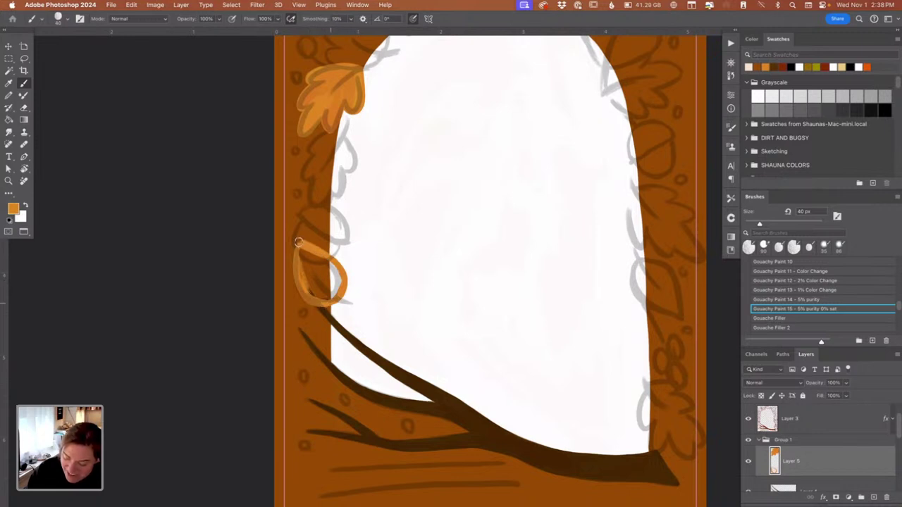
{"action": "left_click_drag", "start_coordinate": [299, 241], "coordinate": [328, 254]}
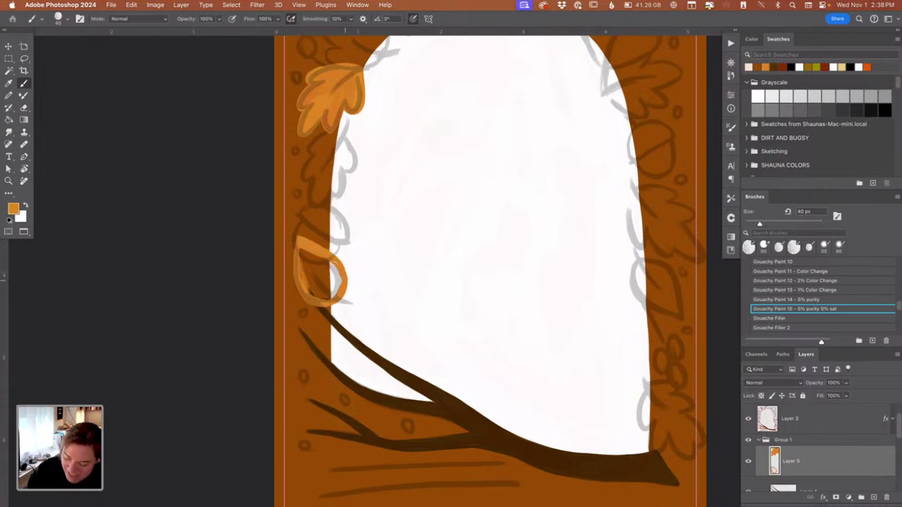
{"action": "mouse_move", "coordinate": [336, 295]}
{"action": "left_mouse_down"}
{"action": "mouse_move", "coordinate": [301, 255]}
{"action": "mouse_move", "coordinate": [306, 289]}
{"action": "left_mouse_up"}
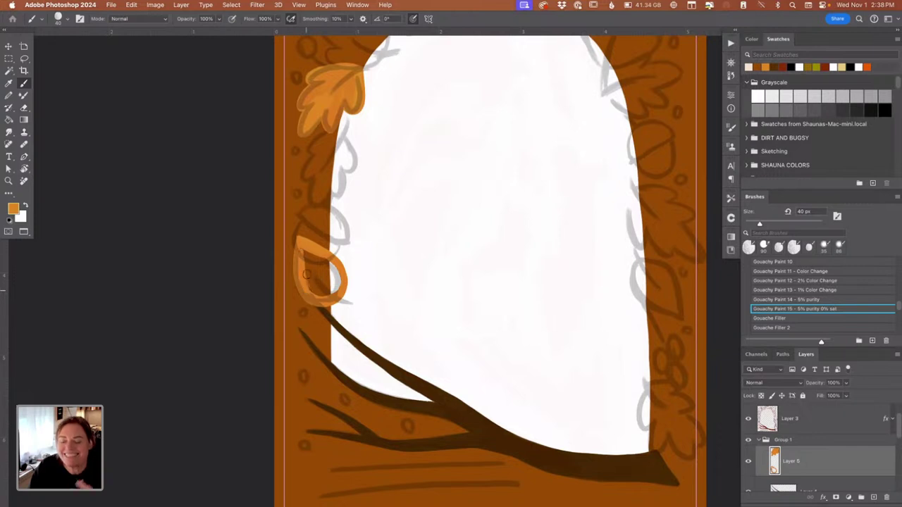
{"action": "mouse_move", "coordinate": [303, 249]}
{"action": "left_mouse_down"}
{"action": "mouse_move", "coordinate": [307, 283]}
{"action": "mouse_move", "coordinate": [300, 249]}
{"action": "left_mouse_up"}
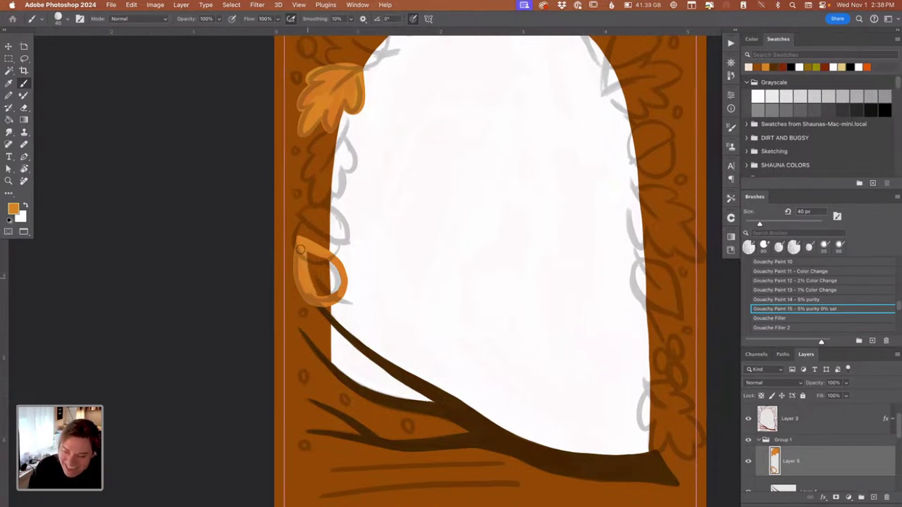
Step: Enlarge the gouache brush to 50 px and fill the rounded leaf's interior with orange
{"action": "key", "text": "]"}
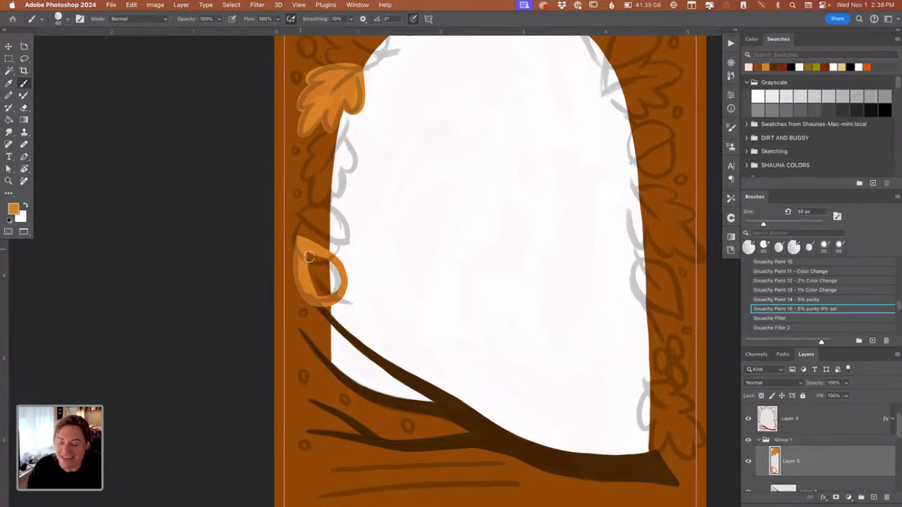
{"action": "mouse_move", "coordinate": [310, 258]}
{"action": "left_mouse_down"}
{"action": "mouse_move", "coordinate": [332, 289]}
{"action": "mouse_move", "coordinate": [334, 279]}
{"action": "left_mouse_up"}
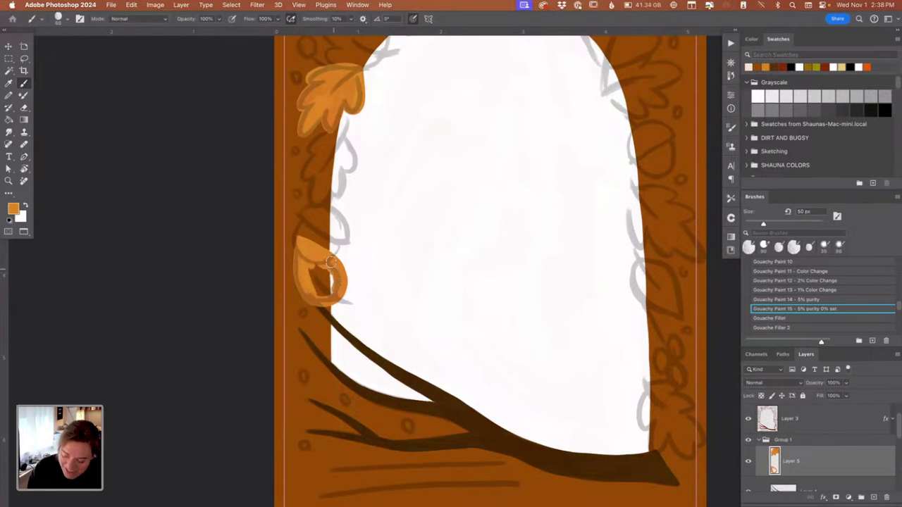
{"action": "mouse_move", "coordinate": [330, 263]}
{"action": "left_mouse_down"}
{"action": "mouse_move", "coordinate": [318, 272]}
{"action": "mouse_move", "coordinate": [319, 287]}
{"action": "mouse_move", "coordinate": [320, 277]}
{"action": "left_mouse_up"}
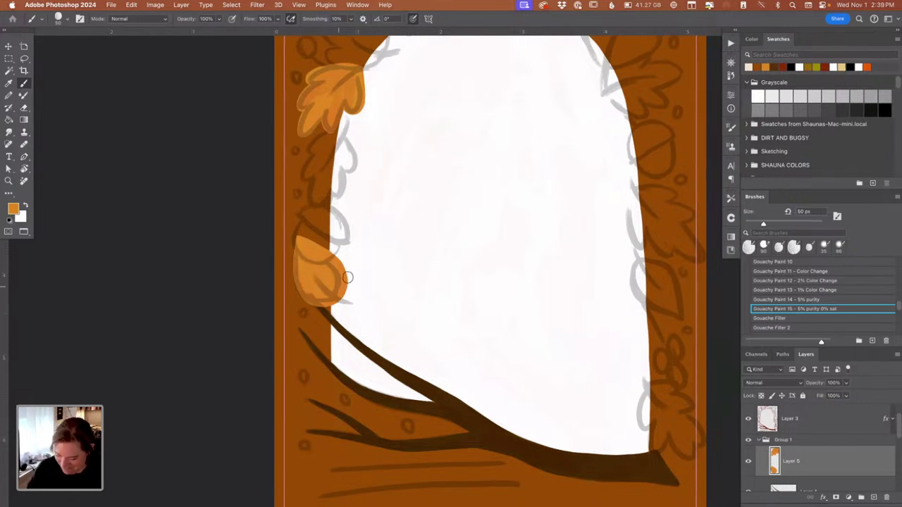
Step: Outline the large lobed leaf in the page's upper-right corner in orange with the 50 px gouache brush
{"action": "scroll", "coordinate": [500, 243], "scroll_direction": "up", "scroll_amount": 5}
{"action": "scroll", "coordinate": [500, 244], "scroll_direction": "right", "scroll_amount": 5}
{"action": "left_click_drag", "start_coordinate": [499, 268], "coordinate": [486, 331]}
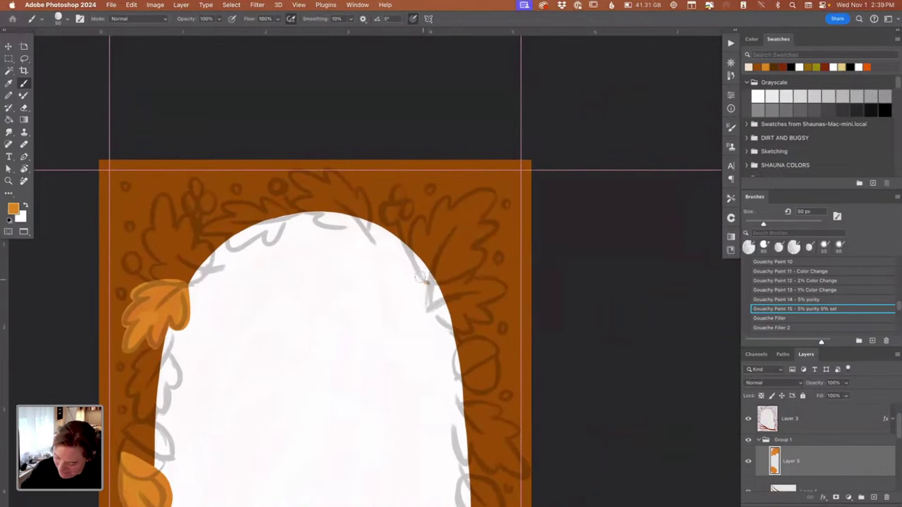
{"action": "mouse_move", "coordinate": [427, 281]}
{"action": "left_mouse_down"}
{"action": "mouse_move", "coordinate": [422, 221]}
{"action": "mouse_move", "coordinate": [442, 224]}
{"action": "mouse_move", "coordinate": [449, 204]}
{"action": "mouse_move", "coordinate": [471, 196]}
{"action": "mouse_move", "coordinate": [466, 231]}
{"action": "mouse_move", "coordinate": [454, 222]}
{"action": "mouse_move", "coordinate": [487, 208]}
{"action": "mouse_move", "coordinate": [463, 225]}
{"action": "mouse_move", "coordinate": [500, 226]}
{"action": "mouse_move", "coordinate": [455, 249]}
{"action": "mouse_move", "coordinate": [491, 244]}
{"action": "mouse_move", "coordinate": [475, 264]}
{"action": "mouse_move", "coordinate": [431, 279]}
{"action": "mouse_move", "coordinate": [478, 272]}
{"action": "mouse_move", "coordinate": [466, 278]}
{"action": "mouse_move", "coordinate": [491, 250]}
{"action": "left_mouse_up"}
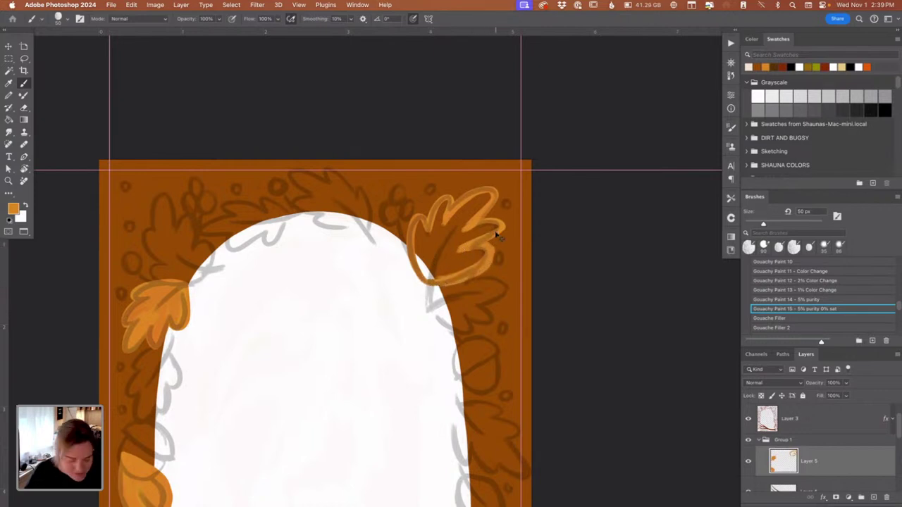
Step: Rotate the canvas, undo the corner leaf's last outline strokes and repaint the edge of its lowest lobe down to the base
{"action": "key", "text": "r"}
{"action": "left_click_drag", "start_coordinate": [463, 379], "coordinate": [557, 295]}
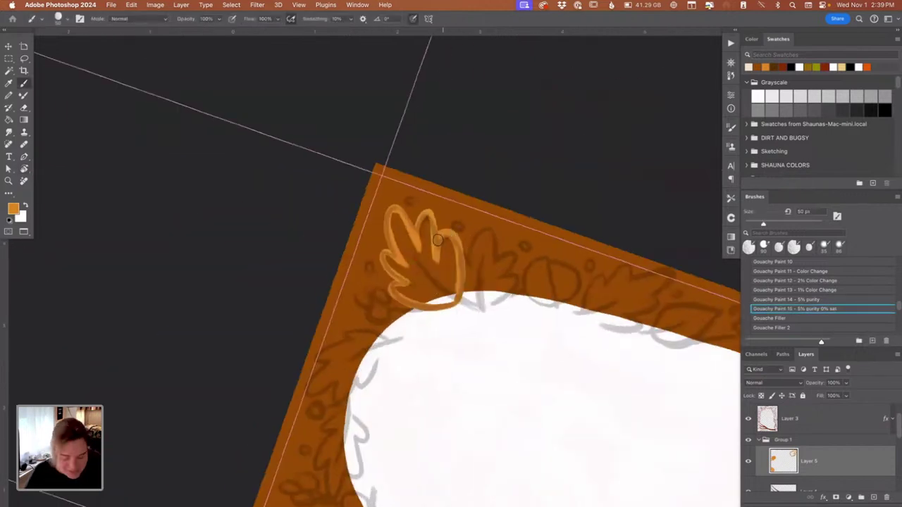
{"action": "key", "text": "super+z"}
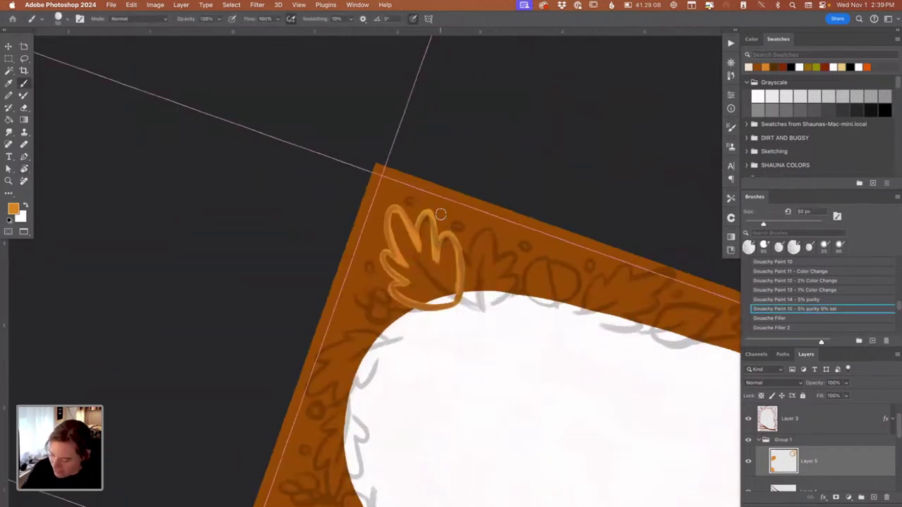
{"action": "key", "text": "super+z"}
{"action": "key", "text": "super+z"}
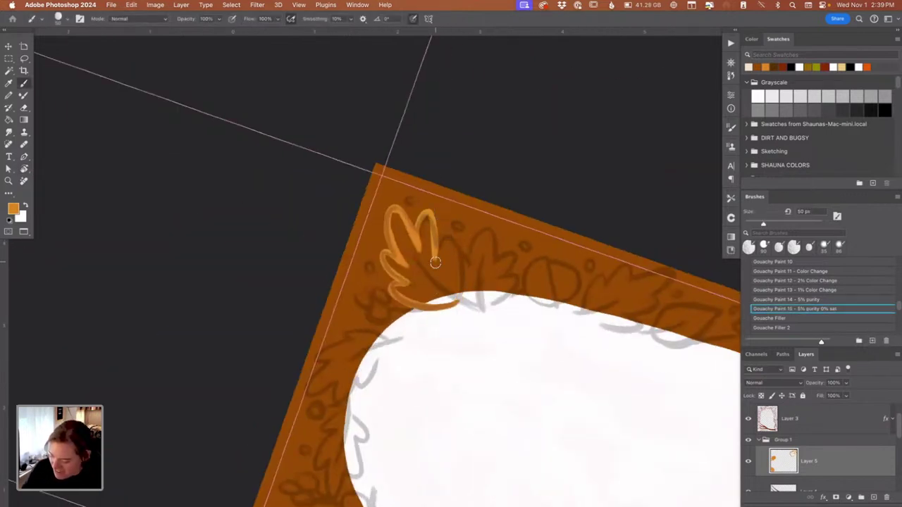
{"action": "mouse_move", "coordinate": [438, 250]}
{"action": "left_mouse_down"}
{"action": "mouse_move", "coordinate": [448, 227]}
{"action": "mouse_move", "coordinate": [460, 262]}
{"action": "mouse_move", "coordinate": [457, 305]}
{"action": "left_mouse_up"}
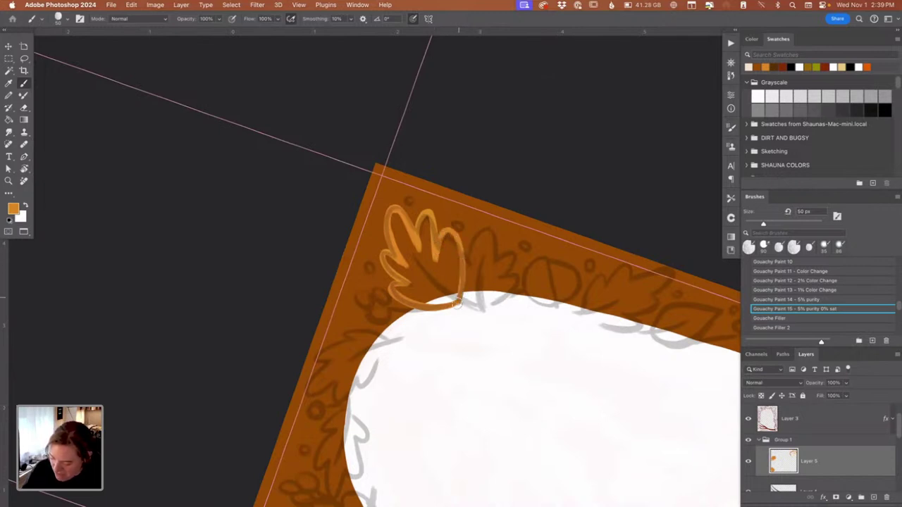
Step: Fill the lobes and center of the upper-right corner leaf with orange gouache strokes
{"action": "left_click_drag", "start_coordinate": [438, 260], "coordinate": [447, 235]}
{"action": "mouse_move", "coordinate": [448, 263]}
{"action": "left_mouse_down"}
{"action": "mouse_move", "coordinate": [458, 288]}
{"action": "mouse_move", "coordinate": [449, 296]}
{"action": "mouse_move", "coordinate": [440, 285]}
{"action": "left_mouse_up"}
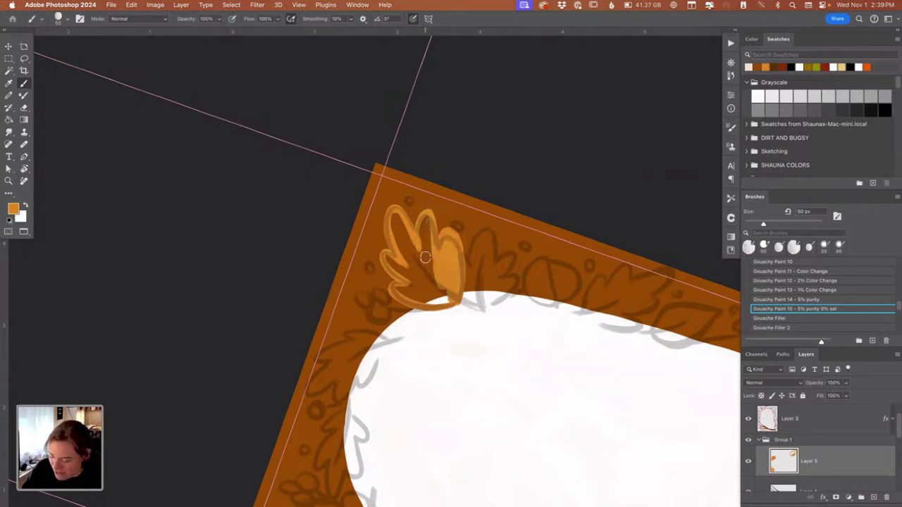
{"action": "mouse_move", "coordinate": [426, 257]}
{"action": "left_mouse_down"}
{"action": "mouse_move", "coordinate": [429, 220]}
{"action": "mouse_move", "coordinate": [417, 258]}
{"action": "mouse_move", "coordinate": [395, 217]}
{"action": "mouse_move", "coordinate": [401, 257]}
{"action": "mouse_move", "coordinate": [398, 217]}
{"action": "mouse_move", "coordinate": [417, 279]}
{"action": "mouse_move", "coordinate": [425, 272]}
{"action": "mouse_move", "coordinate": [413, 239]}
{"action": "mouse_move", "coordinate": [419, 269]}
{"action": "mouse_move", "coordinate": [385, 255]}
{"action": "mouse_move", "coordinate": [399, 276]}
{"action": "mouse_move", "coordinate": [403, 268]}
{"action": "mouse_move", "coordinate": [427, 287]}
{"action": "mouse_move", "coordinate": [394, 221]}
{"action": "mouse_move", "coordinate": [435, 293]}
{"action": "mouse_move", "coordinate": [405, 280]}
{"action": "mouse_move", "coordinate": [412, 293]}
{"action": "mouse_move", "coordinate": [399, 289]}
{"action": "mouse_move", "coordinate": [418, 298]}
{"action": "mouse_move", "coordinate": [394, 286]}
{"action": "mouse_move", "coordinate": [453, 299]}
{"action": "mouse_move", "coordinate": [418, 289]}
{"action": "mouse_move", "coordinate": [449, 296]}
{"action": "mouse_move", "coordinate": [420, 282]}
{"action": "mouse_move", "coordinate": [434, 288]}
{"action": "mouse_move", "coordinate": [408, 260]}
{"action": "mouse_move", "coordinate": [428, 288]}
{"action": "mouse_move", "coordinate": [418, 282]}
{"action": "mouse_move", "coordinate": [438, 291]}
{"action": "mouse_move", "coordinate": [399, 264]}
{"action": "left_mouse_up"}
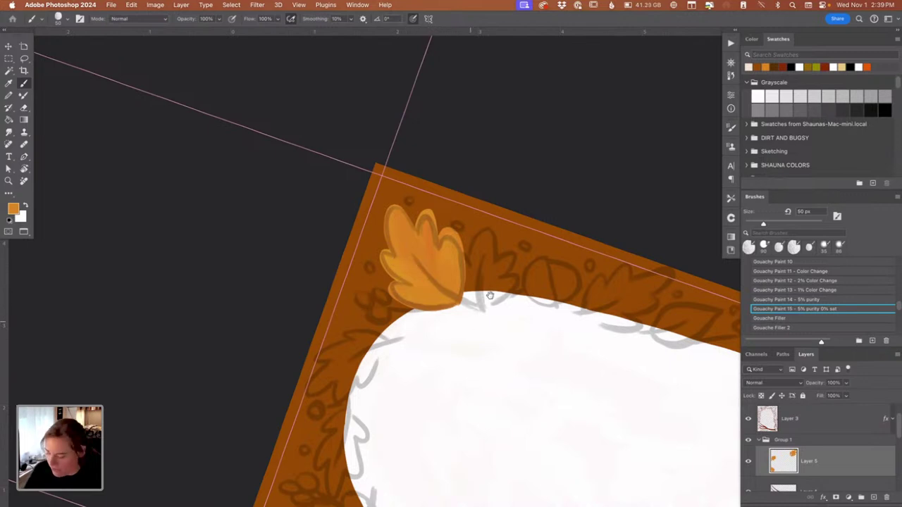
Step: Outline and fill the lobed leaf at the top of the arch in orange gouache, undoing and repainting the misplaced outline strokes
{"action": "key", "text": "Escape"}
{"action": "scroll", "coordinate": [485, 268], "scroll_direction": "down", "scroll_amount": 2}
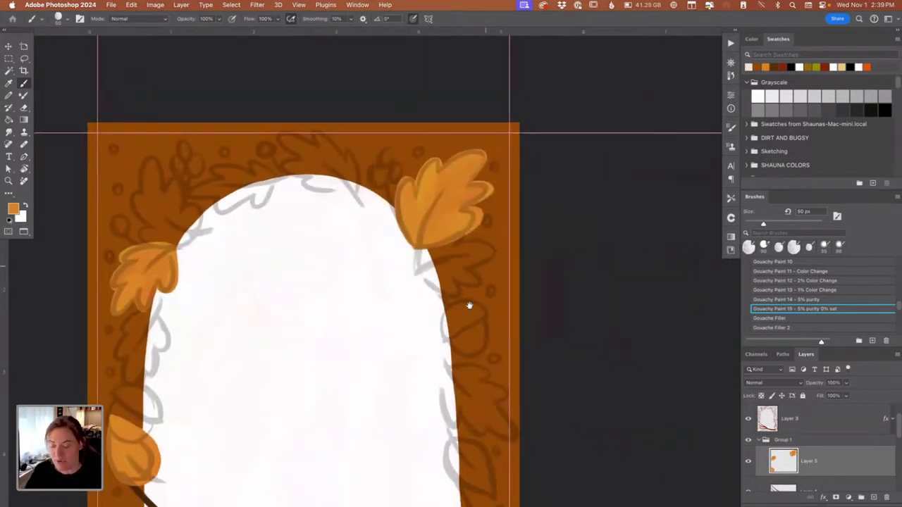
{"action": "left_click_drag", "start_coordinate": [467, 287], "coordinate": [450, 240]}
{"action": "left_click_drag", "start_coordinate": [467, 306], "coordinate": [541, 442]}
{"action": "left_click_drag", "start_coordinate": [406, 244], "coordinate": [413, 283]}
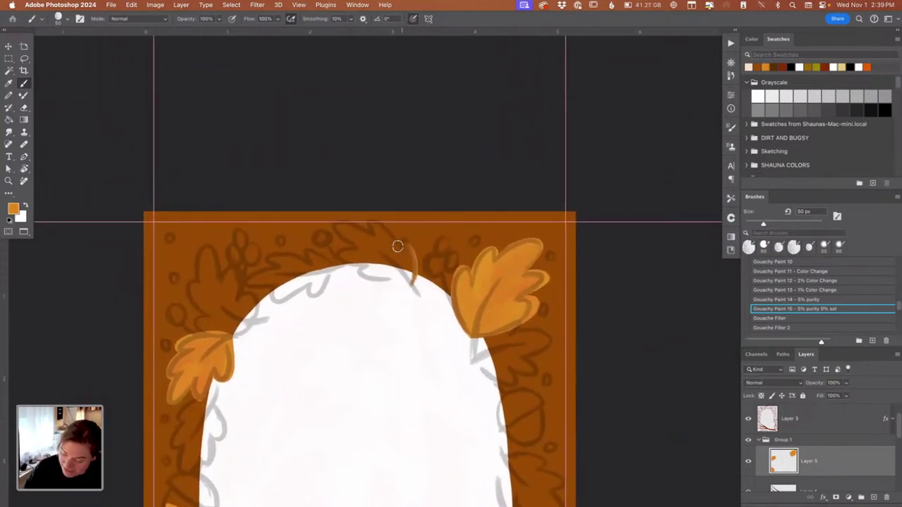
{"action": "mouse_move", "coordinate": [399, 237]}
{"action": "left_mouse_down"}
{"action": "mouse_move", "coordinate": [415, 271]}
{"action": "mouse_move", "coordinate": [391, 221]}
{"action": "mouse_move", "coordinate": [399, 249]}
{"action": "mouse_move", "coordinate": [370, 222]}
{"action": "mouse_move", "coordinate": [375, 237]}
{"action": "mouse_move", "coordinate": [380, 223]}
{"action": "mouse_move", "coordinate": [398, 247]}
{"action": "mouse_move", "coordinate": [369, 228]}
{"action": "mouse_move", "coordinate": [376, 214]}
{"action": "mouse_move", "coordinate": [363, 225]}
{"action": "mouse_move", "coordinate": [372, 236]}
{"action": "mouse_move", "coordinate": [334, 227]}
{"action": "mouse_move", "coordinate": [353, 237]}
{"action": "mouse_move", "coordinate": [346, 238]}
{"action": "mouse_move", "coordinate": [334, 232]}
{"action": "mouse_move", "coordinate": [367, 232]}
{"action": "mouse_move", "coordinate": [337, 225]}
{"action": "mouse_move", "coordinate": [377, 237]}
{"action": "mouse_move", "coordinate": [347, 222]}
{"action": "mouse_move", "coordinate": [339, 233]}
{"action": "mouse_move", "coordinate": [364, 246]}
{"action": "mouse_move", "coordinate": [334, 227]}
{"action": "mouse_move", "coordinate": [373, 233]}
{"action": "mouse_move", "coordinate": [341, 222]}
{"action": "mouse_move", "coordinate": [349, 240]}
{"action": "mouse_move", "coordinate": [332, 224]}
{"action": "mouse_move", "coordinate": [371, 231]}
{"action": "mouse_move", "coordinate": [333, 225]}
{"action": "mouse_move", "coordinate": [375, 244]}
{"action": "mouse_move", "coordinate": [336, 223]}
{"action": "mouse_move", "coordinate": [372, 233]}
{"action": "mouse_move", "coordinate": [337, 236]}
{"action": "mouse_move", "coordinate": [407, 245]}
{"action": "left_mouse_up"}
{"action": "key", "text": "super+z"}
{"action": "key", "text": "super+z"}
{"action": "key", "text": "super+z"}
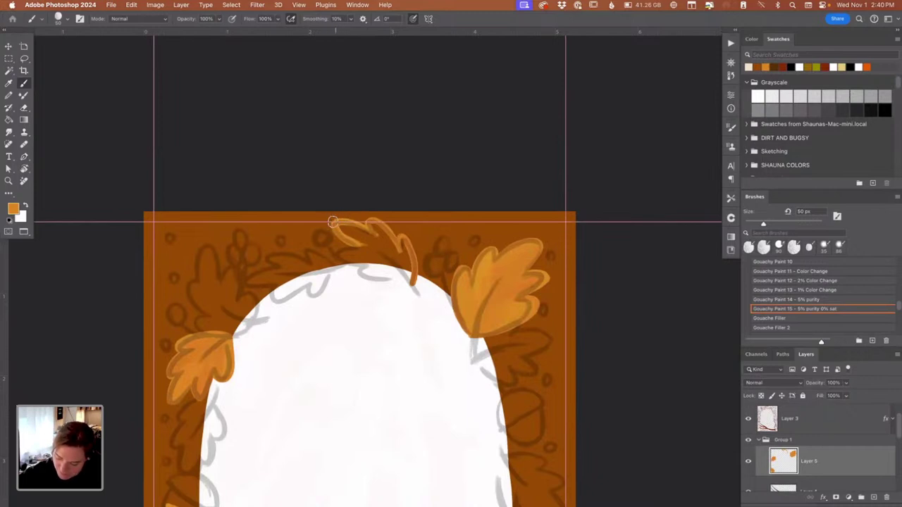
{"action": "mouse_move", "coordinate": [333, 222]}
{"action": "left_mouse_down"}
{"action": "mouse_move", "coordinate": [364, 250]}
{"action": "mouse_move", "coordinate": [345, 224]}
{"action": "mouse_move", "coordinate": [342, 240]}
{"action": "mouse_move", "coordinate": [363, 246]}
{"action": "mouse_move", "coordinate": [334, 252]}
{"action": "mouse_move", "coordinate": [375, 261]}
{"action": "mouse_move", "coordinate": [333, 255]}
{"action": "mouse_move", "coordinate": [366, 250]}
{"action": "mouse_move", "coordinate": [333, 251]}
{"action": "mouse_move", "coordinate": [378, 262]}
{"action": "mouse_move", "coordinate": [402, 286]}
{"action": "mouse_move", "coordinate": [362, 267]}
{"action": "mouse_move", "coordinate": [370, 282]}
{"action": "mouse_move", "coordinate": [361, 268]}
{"action": "mouse_move", "coordinate": [381, 278]}
{"action": "mouse_move", "coordinate": [356, 272]}
{"action": "mouse_move", "coordinate": [370, 270]}
{"action": "mouse_move", "coordinate": [357, 279]}
{"action": "mouse_move", "coordinate": [413, 276]}
{"action": "mouse_move", "coordinate": [369, 275]}
{"action": "mouse_move", "coordinate": [411, 283]}
{"action": "left_mouse_up"}
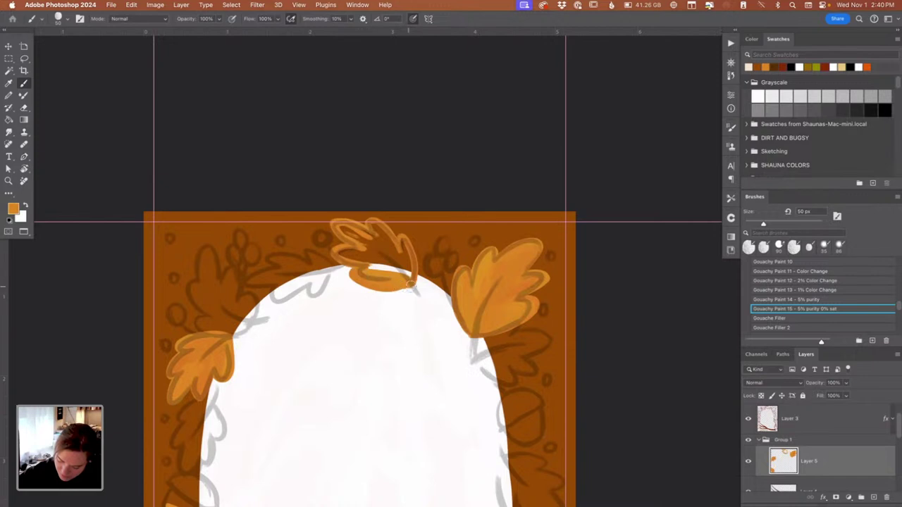
{"action": "mouse_move", "coordinate": [355, 259]}
{"action": "left_mouse_down"}
{"action": "mouse_move", "coordinate": [337, 226]}
{"action": "mouse_move", "coordinate": [380, 236]}
{"action": "mouse_move", "coordinate": [400, 254]}
{"action": "mouse_move", "coordinate": [353, 226]}
{"action": "mouse_move", "coordinate": [381, 257]}
{"action": "mouse_move", "coordinate": [372, 270]}
{"action": "mouse_move", "coordinate": [375, 251]}
{"action": "mouse_move", "coordinate": [403, 274]}
{"action": "mouse_move", "coordinate": [400, 232]}
{"action": "mouse_move", "coordinate": [411, 283]}
{"action": "mouse_move", "coordinate": [405, 243]}
{"action": "left_mouse_up"}
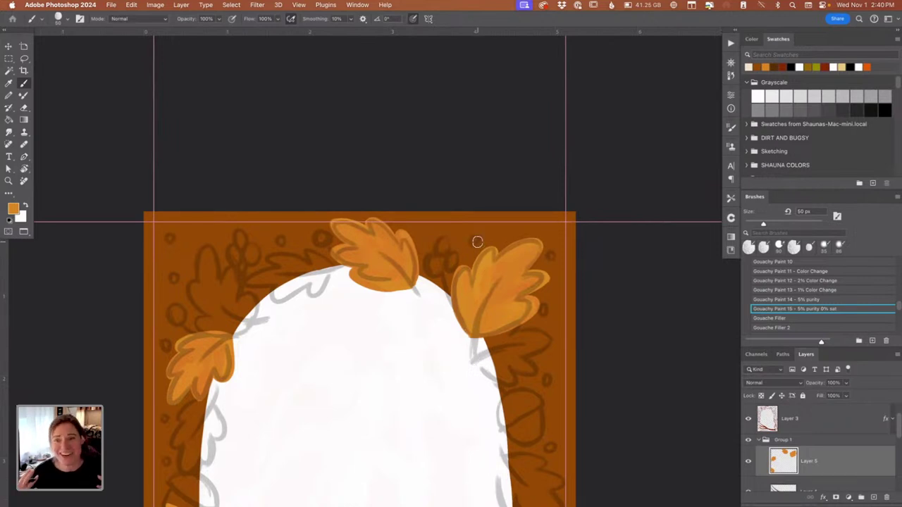
Step: Outline and fill the large lobed leaf halfway down the frame's right side with orange gouache strokes
{"action": "mouse_move", "coordinate": [445, 371]}
{"action": "left_mouse_down"}
{"action": "mouse_move", "coordinate": [439, 346]}
{"action": "mouse_move", "coordinate": [451, 355]}
{"action": "mouse_move", "coordinate": [493, 316]}
{"action": "mouse_move", "coordinate": [486, 197]}
{"action": "left_mouse_up"}
{"action": "left_click_drag", "start_coordinate": [627, 243], "coordinate": [587, 183]}
{"action": "mouse_move", "coordinate": [500, 270]}
{"action": "left_mouse_down"}
{"action": "mouse_move", "coordinate": [520, 320]}
{"action": "mouse_move", "coordinate": [500, 272]}
{"action": "mouse_move", "coordinate": [522, 296]}
{"action": "left_mouse_up"}
{"action": "left_click_drag", "start_coordinate": [502, 255], "coordinate": [555, 263]}
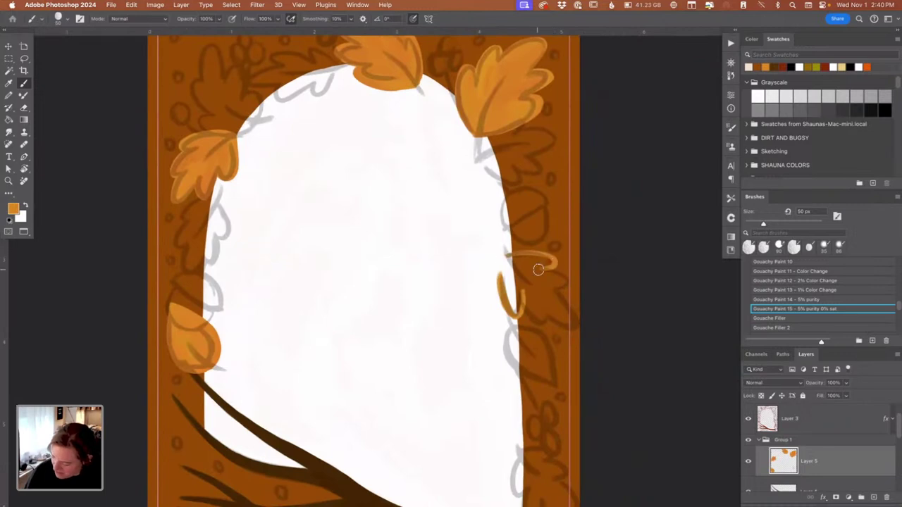
{"action": "key", "text": "r"}
{"action": "mouse_move", "coordinate": [344, 374]}
{"action": "left_mouse_down"}
{"action": "mouse_move", "coordinate": [425, 436]}
{"action": "mouse_move", "coordinate": [481, 437]}
{"action": "mouse_move", "coordinate": [610, 211]}
{"action": "left_mouse_up"}
{"action": "key", "text": "b"}
{"action": "scroll", "coordinate": [381, 314], "scroll_direction": "up", "scroll_amount": 4}
{"action": "mouse_move", "coordinate": [384, 324]}
{"action": "left_mouse_down"}
{"action": "mouse_move", "coordinate": [419, 284]}
{"action": "mouse_move", "coordinate": [400, 295]}
{"action": "mouse_move", "coordinate": [424, 302]}
{"action": "mouse_move", "coordinate": [418, 311]}
{"action": "mouse_move", "coordinate": [422, 277]}
{"action": "mouse_move", "coordinate": [401, 296]}
{"action": "mouse_move", "coordinate": [418, 307]}
{"action": "mouse_move", "coordinate": [405, 333]}
{"action": "mouse_move", "coordinate": [427, 325]}
{"action": "mouse_move", "coordinate": [416, 314]}
{"action": "mouse_move", "coordinate": [418, 333]}
{"action": "mouse_move", "coordinate": [439, 311]}
{"action": "mouse_move", "coordinate": [401, 338]}
{"action": "mouse_move", "coordinate": [432, 332]}
{"action": "mouse_move", "coordinate": [391, 357]}
{"action": "mouse_move", "coordinate": [416, 285]}
{"action": "mouse_move", "coordinate": [431, 280]}
{"action": "mouse_move", "coordinate": [400, 315]}
{"action": "mouse_move", "coordinate": [422, 306]}
{"action": "mouse_move", "coordinate": [390, 350]}
{"action": "mouse_move", "coordinate": [397, 320]}
{"action": "mouse_move", "coordinate": [374, 313]}
{"action": "mouse_move", "coordinate": [380, 344]}
{"action": "left_mouse_up"}
{"action": "mouse_move", "coordinate": [386, 311]}
{"action": "left_mouse_down"}
{"action": "mouse_move", "coordinate": [379, 358]}
{"action": "mouse_move", "coordinate": [399, 344]}
{"action": "mouse_move", "coordinate": [377, 336]}
{"action": "left_mouse_up"}
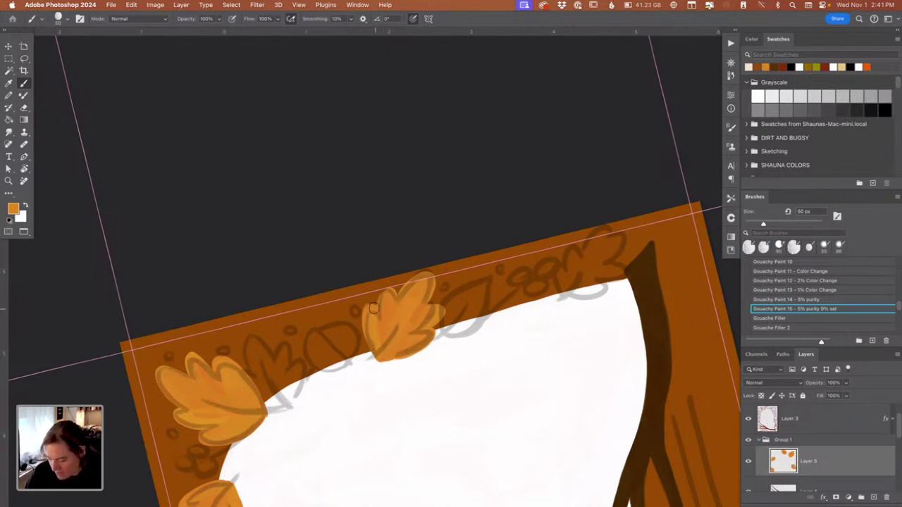
Step: Reset the canvas rotation and touch up the base edge of the right-side lobed leaf in orange
{"action": "key", "text": "Escape"}
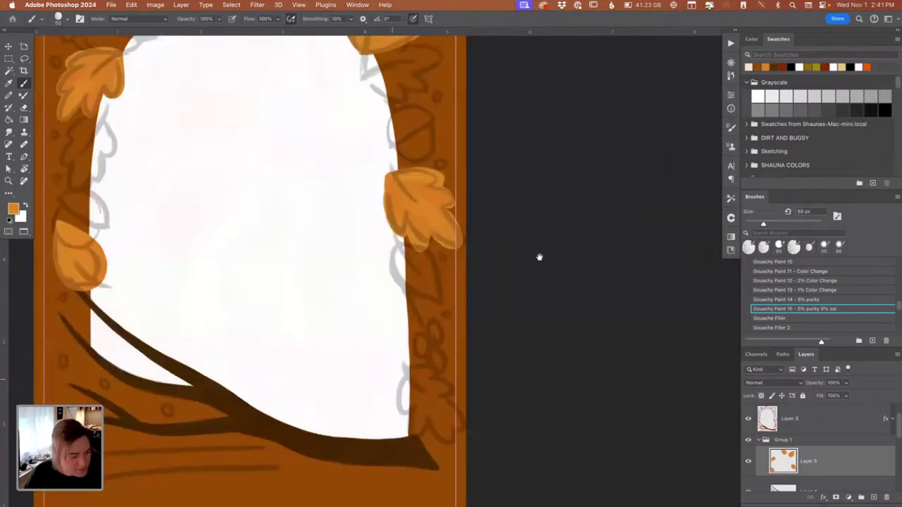
{"action": "left_click_drag", "start_coordinate": [540, 257], "coordinate": [529, 289]}
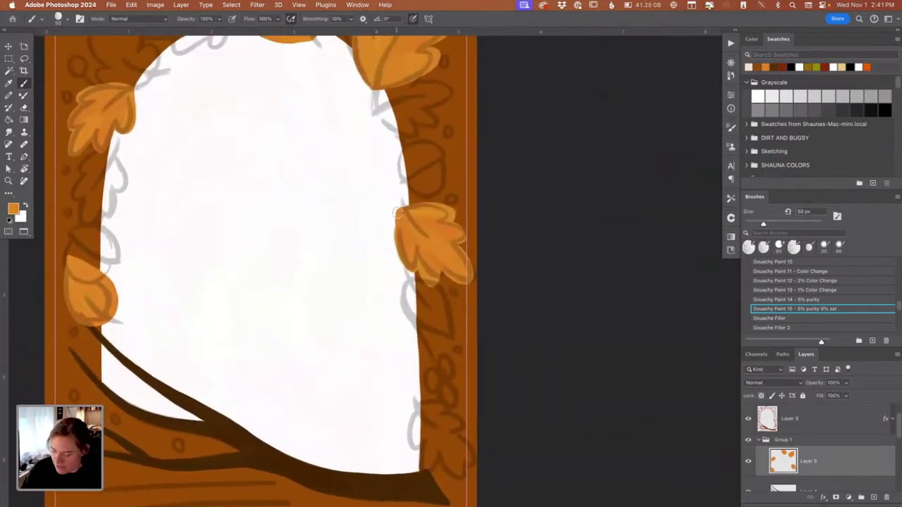
{"action": "left_click_drag", "start_coordinate": [401, 241], "coordinate": [406, 226]}
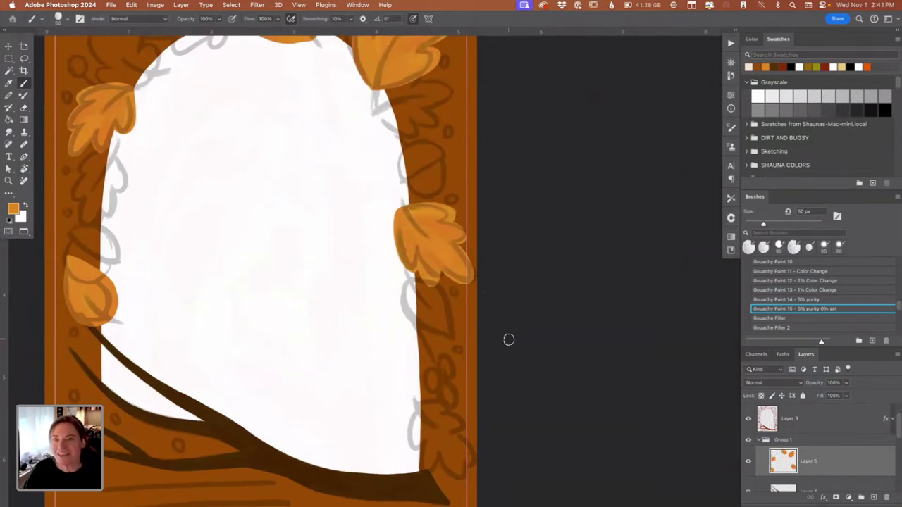
Step: Review the painted orange leaves and the remaining sketched shapes around the whole frame
{"action": "left_click_drag", "start_coordinate": [509, 340], "coordinate": [528, 282]}
{"action": "scroll", "coordinate": [547, 338], "scroll_direction": "down", "scroll_amount": 5}
{"action": "scroll", "coordinate": [547, 338], "scroll_direction": "right", "scroll_amount": 2}
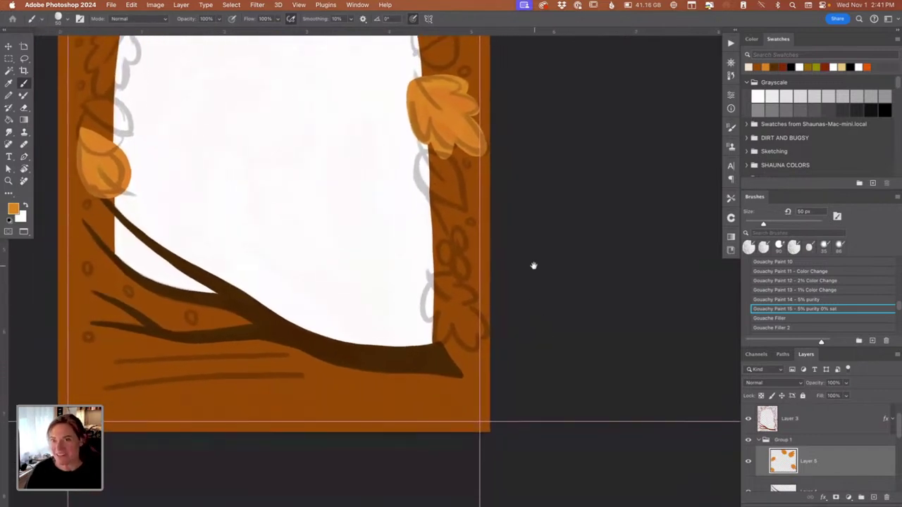
{"action": "scroll", "coordinate": [532, 276], "scroll_direction": "up", "scroll_amount": 15}
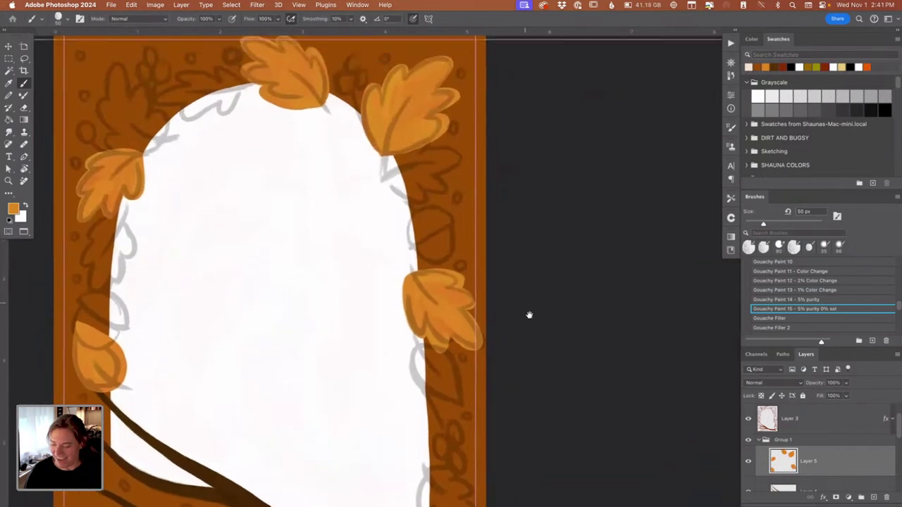
{"action": "scroll", "coordinate": [522, 276], "scroll_direction": "left", "scroll_amount": 2}
{"action": "scroll", "coordinate": [514, 298], "scroll_direction": "left", "scroll_amount": 2}
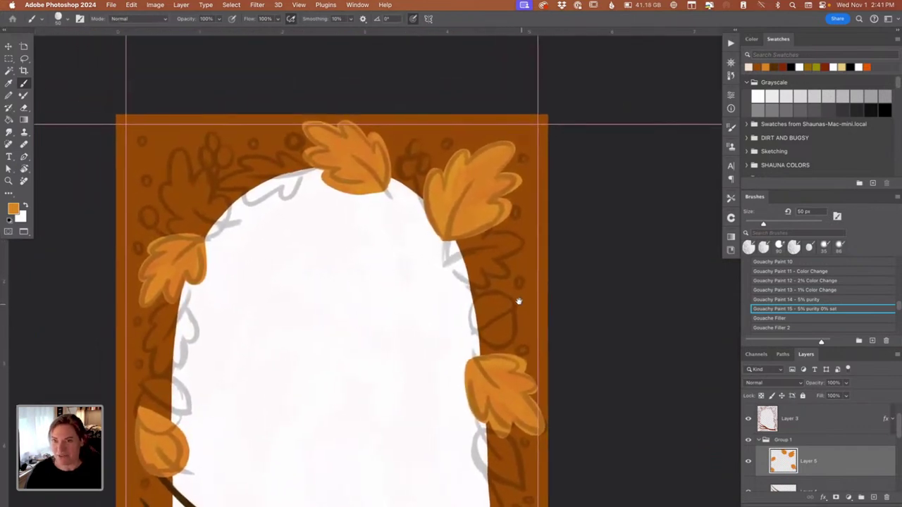
{"action": "scroll", "coordinate": [518, 298], "scroll_direction": "down", "scroll_amount": 2}
{"action": "scroll", "coordinate": [518, 298], "scroll_direction": "right", "scroll_amount": 2}
{"action": "scroll", "coordinate": [515, 298], "scroll_direction": "down", "scroll_amount": 6}
{"action": "scroll", "coordinate": [505, 298], "scroll_direction": "right", "scroll_amount": 2}
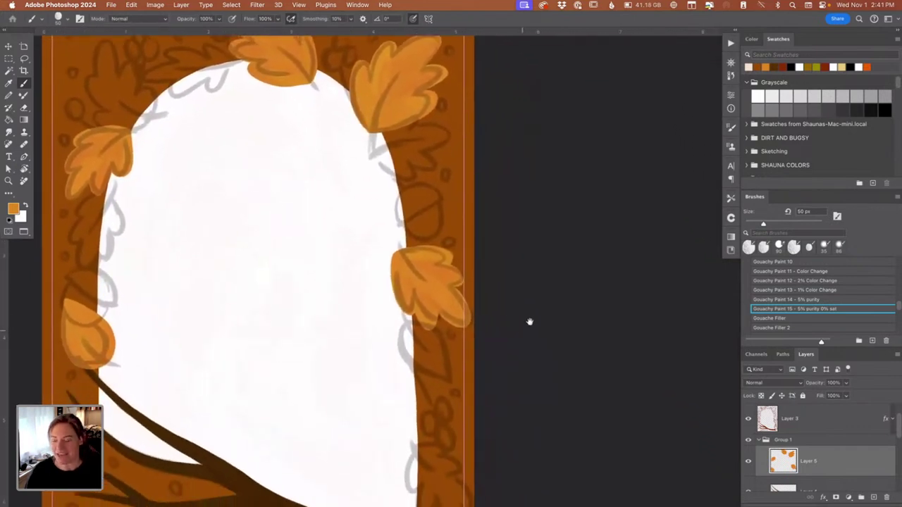
{"action": "scroll", "coordinate": [529, 318], "scroll_direction": "left", "scroll_amount": 3}
Step: Add a new layer for the next leaves and set the foreground color to a deep red, about #c13909
{"action": "left_click", "coordinate": [874, 498]}
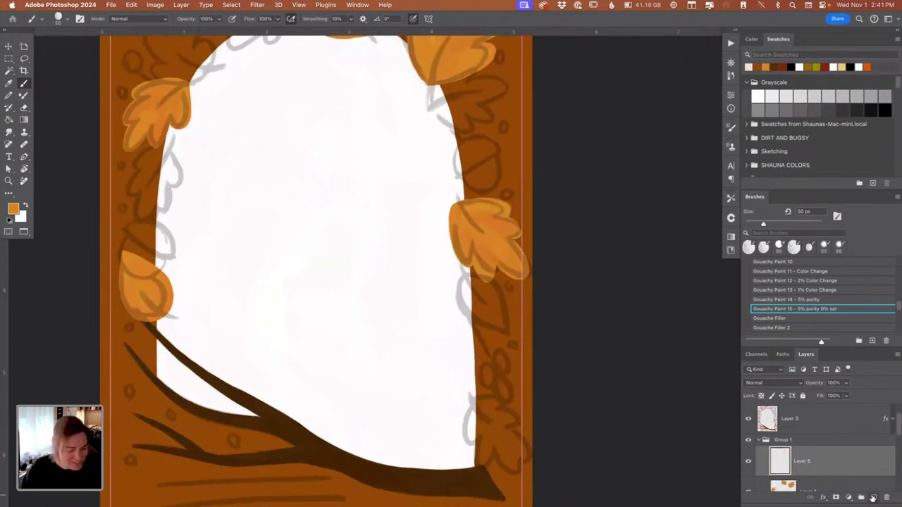
{"action": "key", "text": "n"}
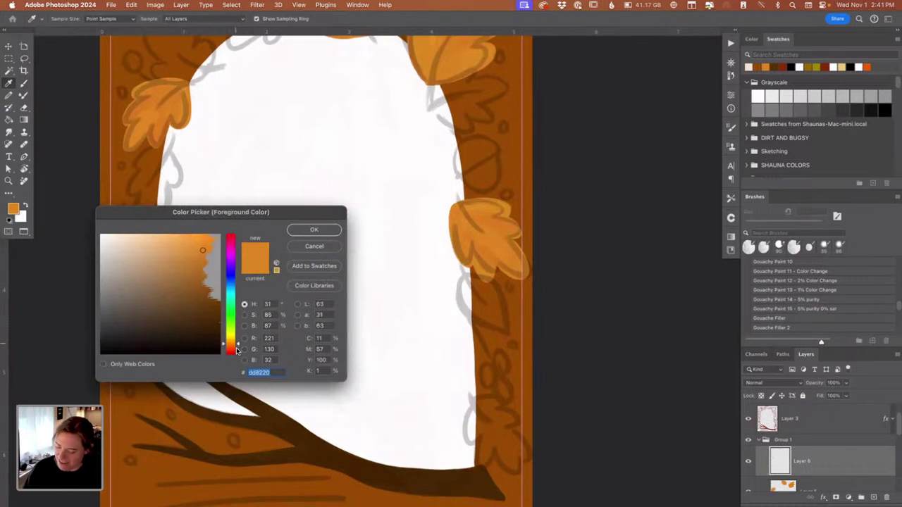
{"action": "left_click_drag", "start_coordinate": [237, 345], "coordinate": [237, 350]}
{"action": "left_click_drag", "start_coordinate": [211, 261], "coordinate": [213, 267]}
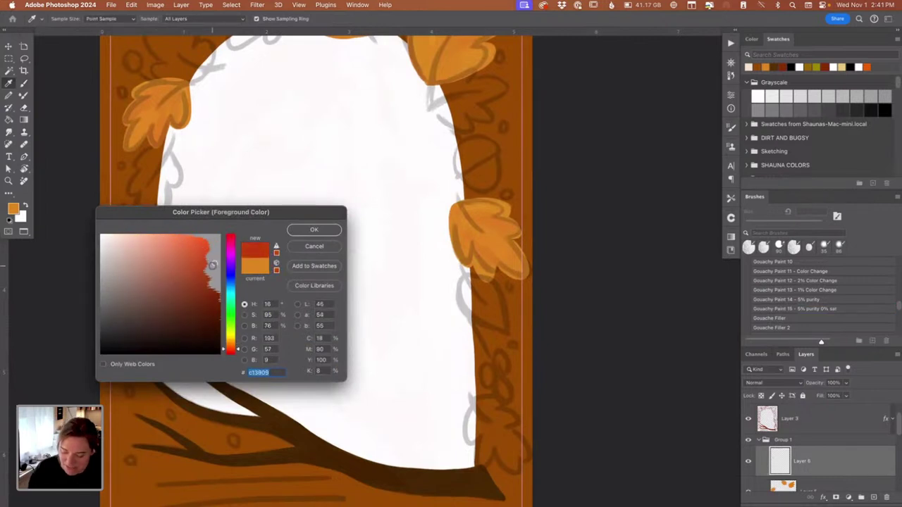
{"action": "left_click", "coordinate": [313, 231]}
Step: Move the new empty layer below the orange leaves layer and above the branches layer
{"action": "left_click_drag", "start_coordinate": [314, 238], "coordinate": [388, 312]}
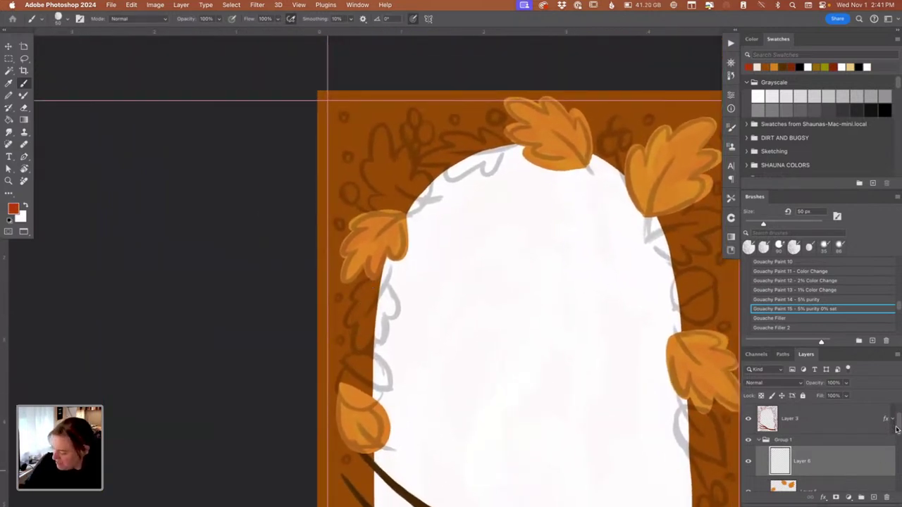
{"action": "scroll", "coordinate": [897, 433], "scroll_direction": "down", "scroll_amount": 2}
{"action": "left_click_drag", "start_coordinate": [873, 415], "coordinate": [859, 444]}
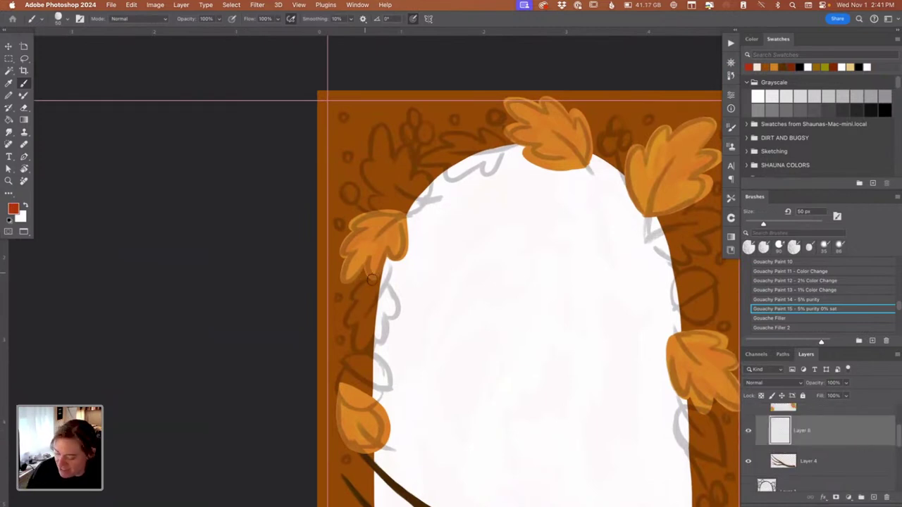
Step: Outline and fill the lobed leaf directly below the upper-left orange leaf with red gouache
{"action": "mouse_move", "coordinate": [371, 279]}
{"action": "left_mouse_down"}
{"action": "mouse_move", "coordinate": [346, 304]}
{"action": "mouse_move", "coordinate": [358, 320]}
{"action": "mouse_move", "coordinate": [358, 356]}
{"action": "mouse_move", "coordinate": [375, 334]}
{"action": "left_mouse_up"}
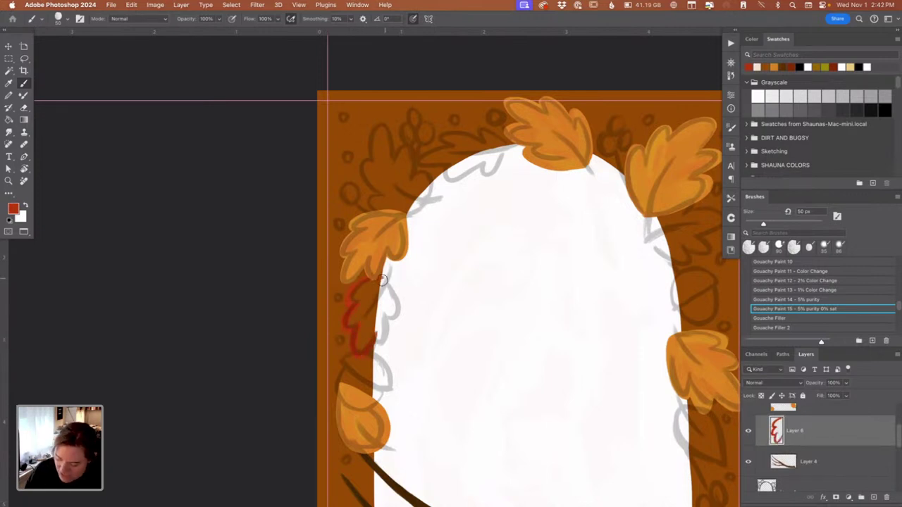
{"action": "mouse_move", "coordinate": [382, 280]}
{"action": "left_mouse_down"}
{"action": "mouse_move", "coordinate": [401, 321]}
{"action": "mouse_move", "coordinate": [382, 301]}
{"action": "mouse_move", "coordinate": [393, 310]}
{"action": "mouse_move", "coordinate": [393, 291]}
{"action": "left_mouse_up"}
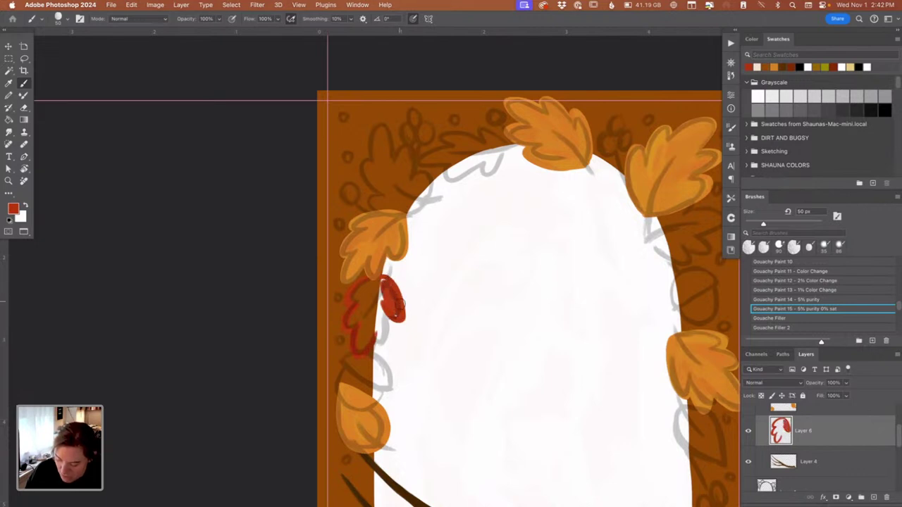
{"action": "mouse_move", "coordinate": [373, 331]}
{"action": "left_mouse_down"}
{"action": "mouse_move", "coordinate": [383, 309]}
{"action": "mouse_move", "coordinate": [388, 339]}
{"action": "mouse_move", "coordinate": [392, 320]}
{"action": "mouse_move", "coordinate": [374, 335]}
{"action": "mouse_move", "coordinate": [386, 349]}
{"action": "mouse_move", "coordinate": [382, 281]}
{"action": "left_mouse_up"}
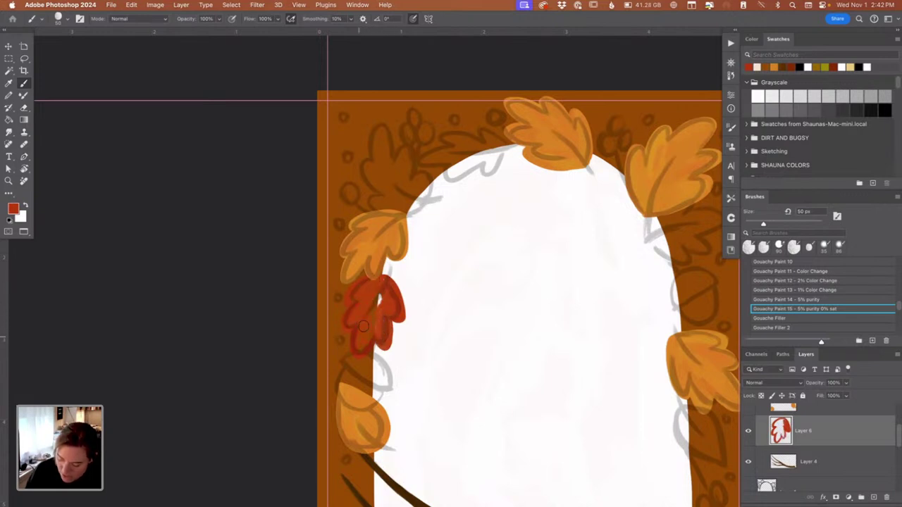
{"action": "mouse_move", "coordinate": [363, 326]}
{"action": "left_mouse_down"}
{"action": "mouse_move", "coordinate": [377, 310]}
{"action": "mouse_move", "coordinate": [363, 306]}
{"action": "left_mouse_up"}
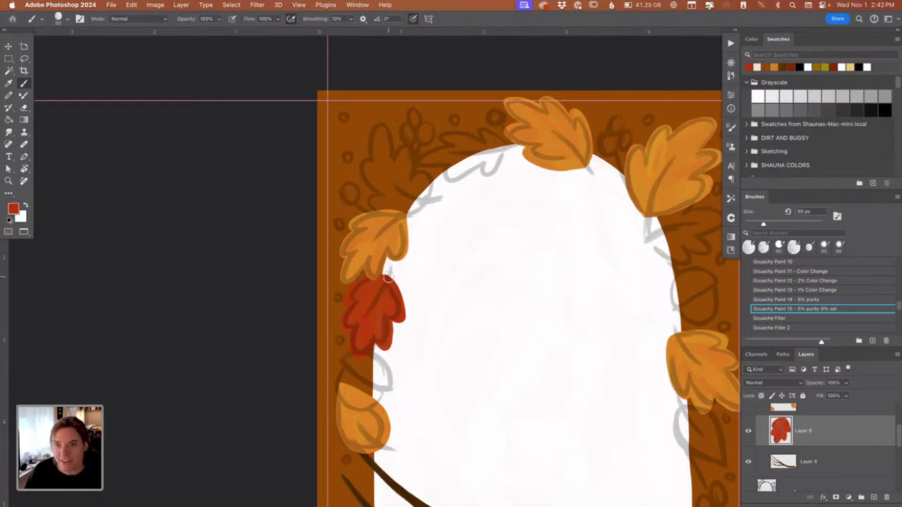
Step: Rotate the canvas and paint the sketched lobed leaf in the page's upper-left corner in red gouache
{"action": "left_click_drag", "start_coordinate": [415, 308], "coordinate": [412, 323]}
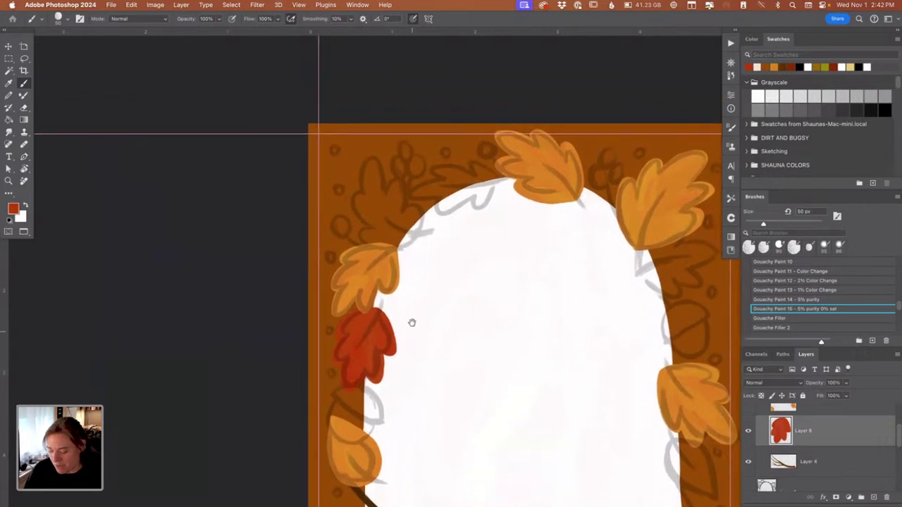
{"action": "key", "text": "r"}
{"action": "left_click_drag", "start_coordinate": [459, 391], "coordinate": [334, 322]}
{"action": "key", "text": "b"}
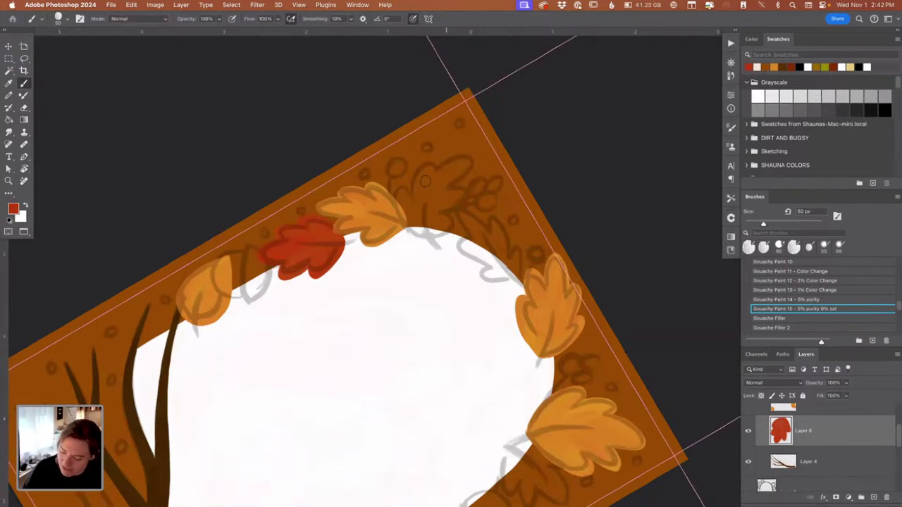
{"action": "mouse_move", "coordinate": [419, 235]}
{"action": "left_mouse_down"}
{"action": "mouse_move", "coordinate": [394, 193]}
{"action": "mouse_move", "coordinate": [395, 206]}
{"action": "mouse_move", "coordinate": [427, 166]}
{"action": "mouse_move", "coordinate": [435, 174]}
{"action": "left_mouse_up"}
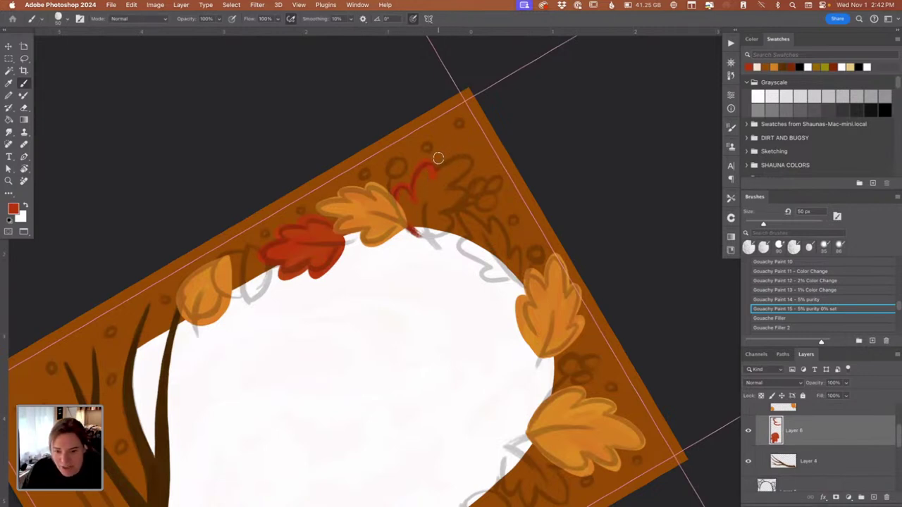
{"action": "left_click_drag", "start_coordinate": [439, 169], "coordinate": [460, 154]}
{"action": "mouse_move", "coordinate": [448, 185]}
{"action": "left_mouse_down"}
{"action": "mouse_move", "coordinate": [470, 166]}
{"action": "mouse_move", "coordinate": [446, 186]}
{"action": "mouse_move", "coordinate": [458, 158]}
{"action": "mouse_move", "coordinate": [437, 174]}
{"action": "mouse_move", "coordinate": [463, 167]}
{"action": "mouse_move", "coordinate": [422, 190]}
{"action": "mouse_move", "coordinate": [431, 185]}
{"action": "mouse_move", "coordinate": [430, 204]}
{"action": "mouse_move", "coordinate": [402, 186]}
{"action": "mouse_move", "coordinate": [418, 232]}
{"action": "left_mouse_up"}
{"action": "mouse_move", "coordinate": [409, 201]}
{"action": "left_mouse_down"}
{"action": "mouse_move", "coordinate": [420, 223]}
{"action": "mouse_move", "coordinate": [412, 192]}
{"action": "mouse_move", "coordinate": [464, 166]}
{"action": "mouse_move", "coordinate": [444, 190]}
{"action": "mouse_move", "coordinate": [468, 192]}
{"action": "mouse_move", "coordinate": [443, 211]}
{"action": "mouse_move", "coordinate": [468, 196]}
{"action": "mouse_move", "coordinate": [431, 198]}
{"action": "mouse_move", "coordinate": [442, 191]}
{"action": "mouse_move", "coordinate": [435, 199]}
{"action": "mouse_move", "coordinate": [467, 192]}
{"action": "mouse_move", "coordinate": [421, 203]}
{"action": "mouse_move", "coordinate": [430, 187]}
{"action": "mouse_move", "coordinate": [446, 208]}
{"action": "mouse_move", "coordinate": [435, 218]}
{"action": "mouse_move", "coordinate": [454, 215]}
{"action": "mouse_move", "coordinate": [422, 233]}
{"action": "mouse_move", "coordinate": [456, 220]}
{"action": "mouse_move", "coordinate": [429, 233]}
{"action": "left_mouse_up"}
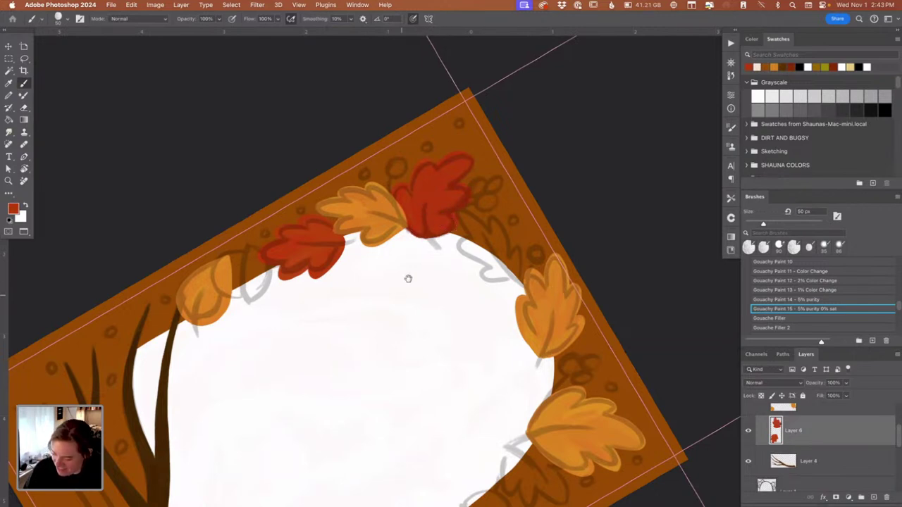
Step: Rotate the canvas and paint the lobed leaf directly below the upper-right corner's orange leaf in red gouache
{"action": "left_click_drag", "start_coordinate": [409, 278], "coordinate": [501, 136]}
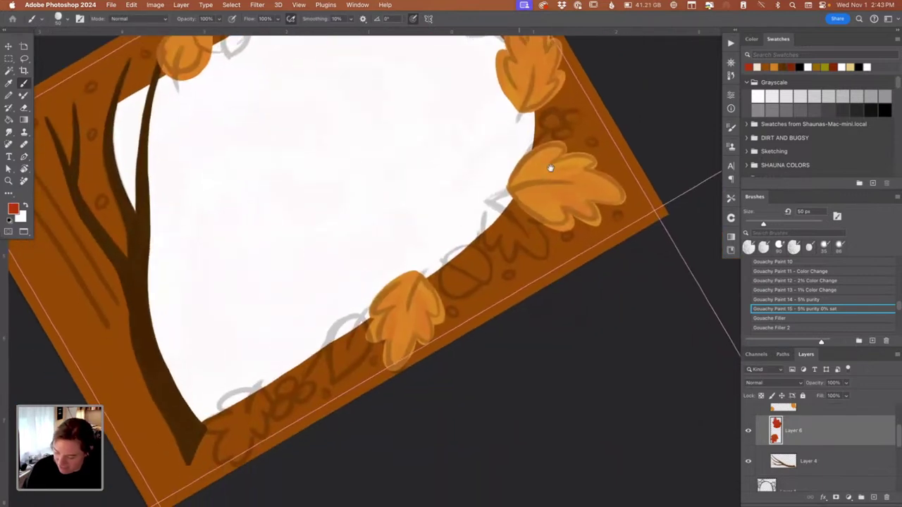
{"action": "left_click_drag", "start_coordinate": [489, 173], "coordinate": [368, 177]}
{"action": "key", "text": "r"}
{"action": "mouse_move", "coordinate": [430, 396]}
{"action": "left_mouse_down"}
{"action": "mouse_move", "coordinate": [442, 397]}
{"action": "mouse_move", "coordinate": [497, 298]}
{"action": "mouse_move", "coordinate": [466, 266]}
{"action": "left_mouse_up"}
{"action": "key", "text": "b"}
{"action": "left_click_drag", "start_coordinate": [443, 200], "coordinate": [363, 121]}
{"action": "mouse_move", "coordinate": [326, 279]}
{"action": "left_mouse_down"}
{"action": "mouse_move", "coordinate": [335, 291]}
{"action": "mouse_move", "coordinate": [329, 276]}
{"action": "mouse_move", "coordinate": [346, 235]}
{"action": "mouse_move", "coordinate": [372, 224]}
{"action": "mouse_move", "coordinate": [367, 262]}
{"action": "left_mouse_up"}
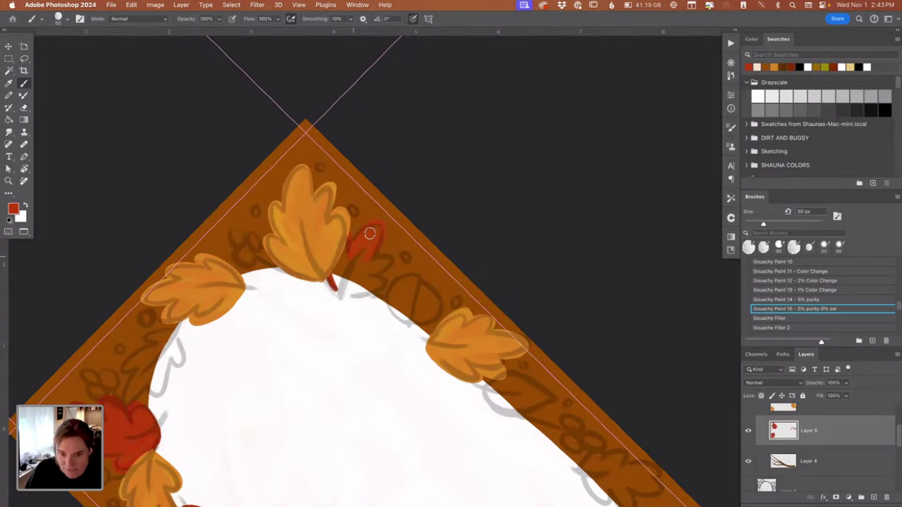
{"action": "left_click_drag", "start_coordinate": [369, 233], "coordinate": [353, 258]}
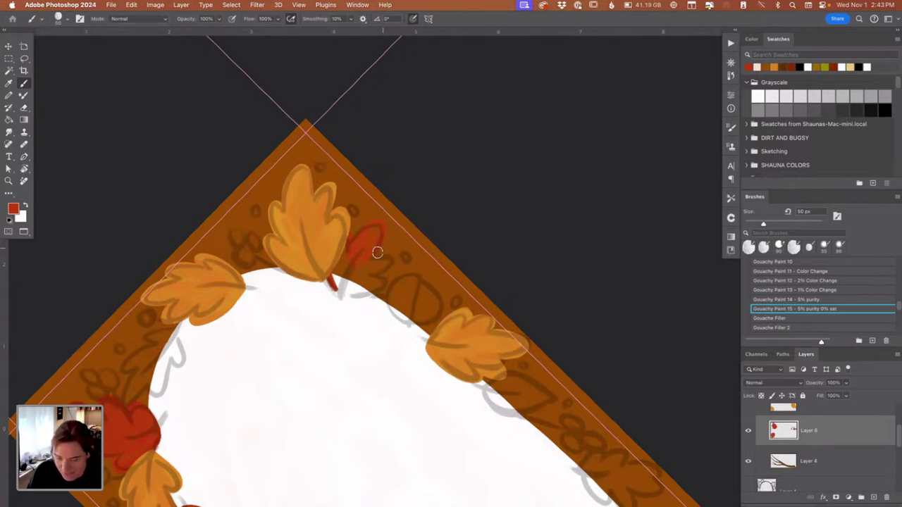
{"action": "mouse_move", "coordinate": [371, 242]}
{"action": "left_mouse_down"}
{"action": "mouse_move", "coordinate": [362, 251]}
{"action": "mouse_move", "coordinate": [378, 260]}
{"action": "left_mouse_up"}
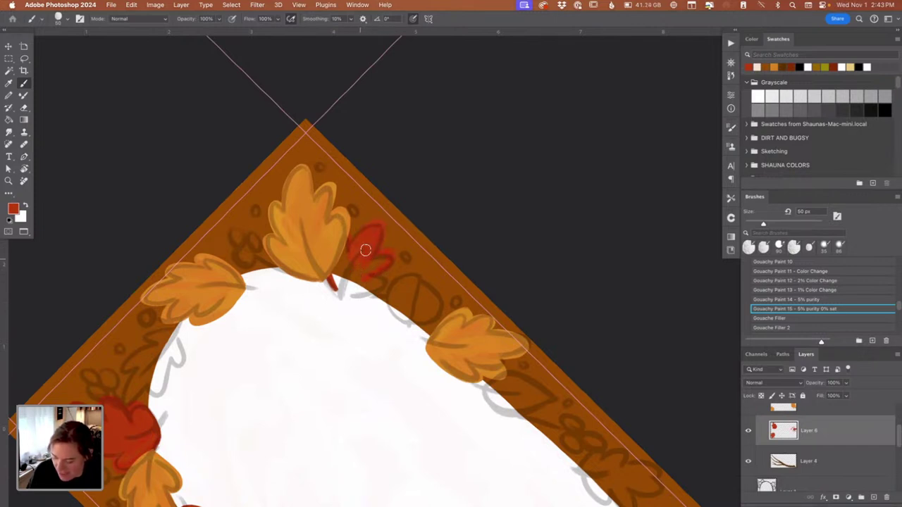
{"action": "mouse_move", "coordinate": [367, 280]}
{"action": "left_mouse_down"}
{"action": "mouse_move", "coordinate": [356, 300]}
{"action": "mouse_move", "coordinate": [342, 294]}
{"action": "mouse_move", "coordinate": [362, 297]}
{"action": "mouse_move", "coordinate": [367, 277]}
{"action": "mouse_move", "coordinate": [344, 296]}
{"action": "mouse_move", "coordinate": [382, 278]}
{"action": "mouse_move", "coordinate": [369, 293]}
{"action": "mouse_move", "coordinate": [344, 290]}
{"action": "mouse_move", "coordinate": [378, 261]}
{"action": "mouse_move", "coordinate": [365, 273]}
{"action": "mouse_move", "coordinate": [347, 255]}
{"action": "mouse_move", "coordinate": [332, 262]}
{"action": "mouse_move", "coordinate": [336, 286]}
{"action": "mouse_move", "coordinate": [334, 278]}
{"action": "mouse_move", "coordinate": [345, 245]}
{"action": "mouse_move", "coordinate": [350, 264]}
{"action": "mouse_move", "coordinate": [355, 251]}
{"action": "mouse_move", "coordinate": [366, 260]}
{"action": "mouse_move", "coordinate": [349, 293]}
{"action": "mouse_move", "coordinate": [353, 283]}
{"action": "mouse_move", "coordinate": [357, 295]}
{"action": "mouse_move", "coordinate": [361, 249]}
{"action": "left_mouse_up"}
Step: Rotate the canvas and paint the smooth pointed leaf directly below the orange leaf on the frame's right side in red gouache
{"action": "left_click_drag", "start_coordinate": [437, 296], "coordinate": [425, 260]}
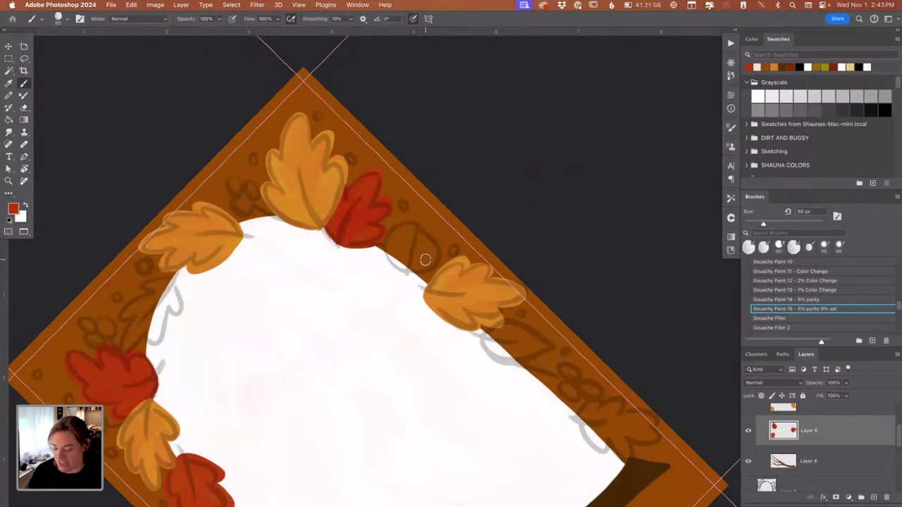
{"action": "left_click_drag", "start_coordinate": [551, 315], "coordinate": [542, 306]}
{"action": "key", "text": "r"}
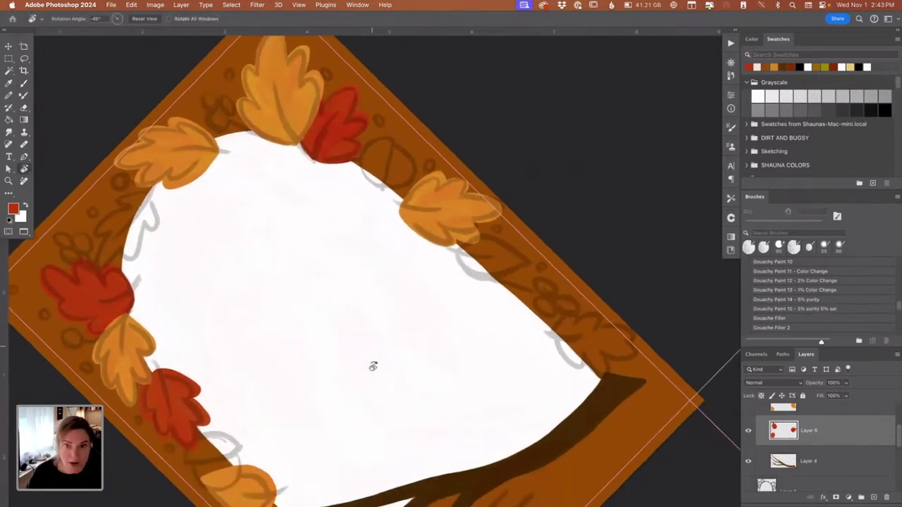
{"action": "mouse_move", "coordinate": [474, 424]}
{"action": "left_mouse_down"}
{"action": "mouse_move", "coordinate": [506, 424]}
{"action": "mouse_move", "coordinate": [565, 286]}
{"action": "left_mouse_up"}
{"action": "left_click_drag", "start_coordinate": [378, 316], "coordinate": [410, 367]}
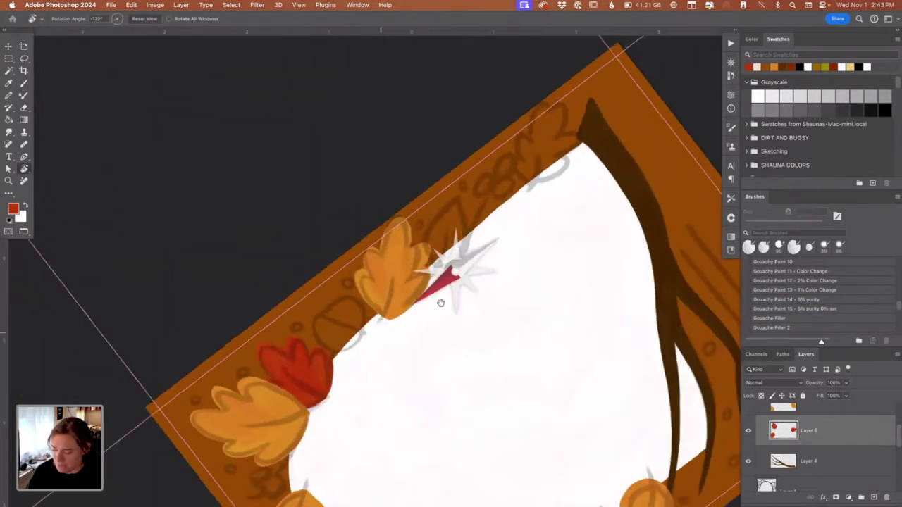
{"action": "mouse_move", "coordinate": [452, 296]}
{"action": "left_mouse_down"}
{"action": "mouse_move", "coordinate": [415, 304]}
{"action": "mouse_move", "coordinate": [393, 322]}
{"action": "left_mouse_up"}
{"action": "left_click_drag", "start_coordinate": [397, 388], "coordinate": [382, 338]}
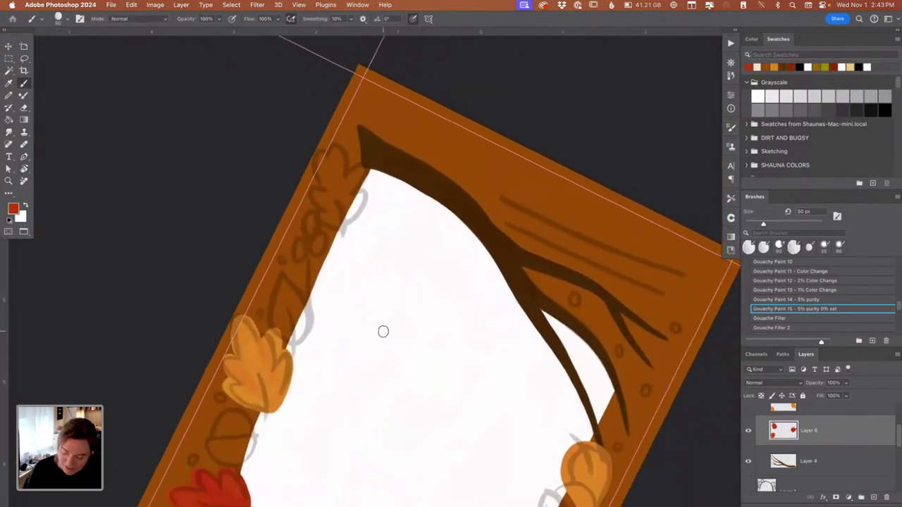
{"action": "left_click", "coordinate": [294, 356]}
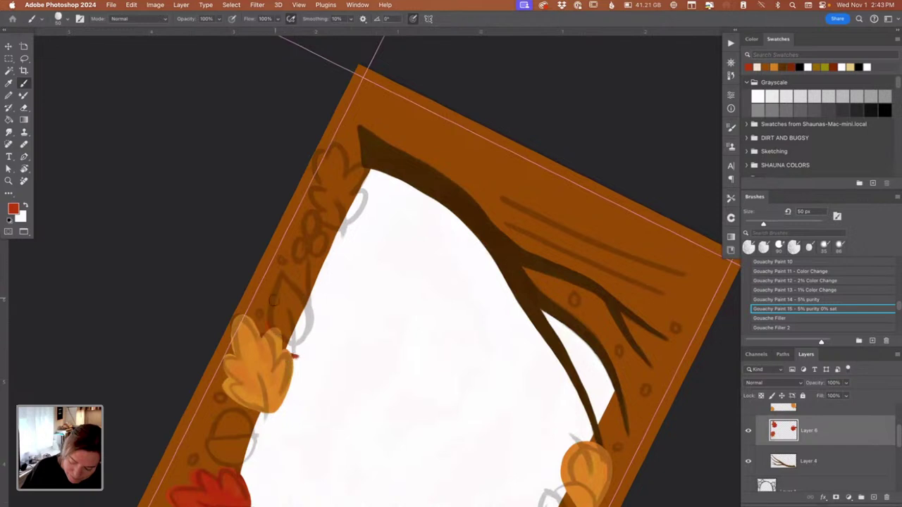
{"action": "left_click_drag", "start_coordinate": [274, 301], "coordinate": [266, 327]}
{"action": "left_click_drag", "start_coordinate": [281, 284], "coordinate": [272, 306]}
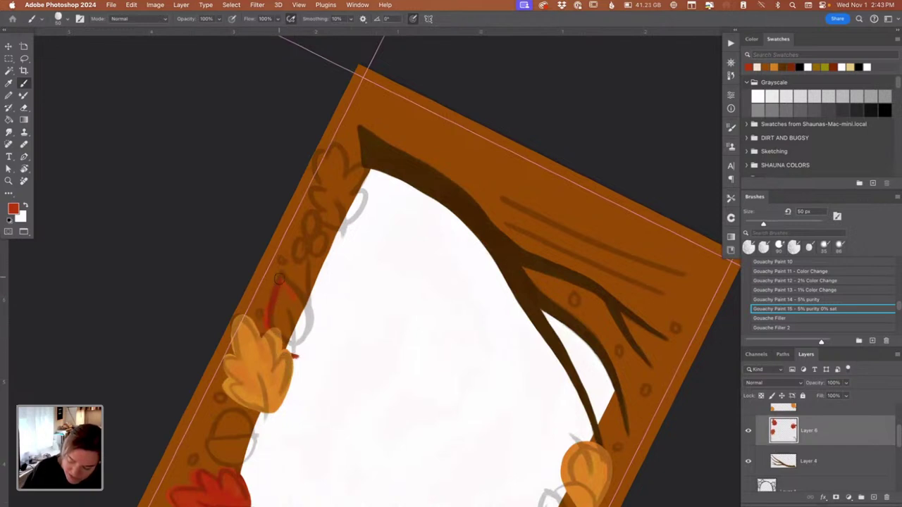
{"action": "mouse_move", "coordinate": [305, 308]}
{"action": "left_mouse_down"}
{"action": "mouse_move", "coordinate": [310, 359]}
{"action": "mouse_move", "coordinate": [296, 356]}
{"action": "mouse_move", "coordinate": [299, 296]}
{"action": "left_mouse_up"}
{"action": "mouse_move", "coordinate": [318, 339]}
{"action": "left_mouse_down"}
{"action": "mouse_move", "coordinate": [283, 283]}
{"action": "mouse_move", "coordinate": [311, 334]}
{"action": "mouse_move", "coordinate": [302, 302]}
{"action": "mouse_move", "coordinate": [310, 321]}
{"action": "mouse_move", "coordinate": [294, 355]}
{"action": "mouse_move", "coordinate": [307, 336]}
{"action": "mouse_move", "coordinate": [296, 358]}
{"action": "mouse_move", "coordinate": [308, 349]}
{"action": "mouse_move", "coordinate": [310, 331]}
{"action": "mouse_move", "coordinate": [297, 356]}
{"action": "mouse_move", "coordinate": [307, 317]}
{"action": "mouse_move", "coordinate": [303, 354]}
{"action": "left_mouse_up"}
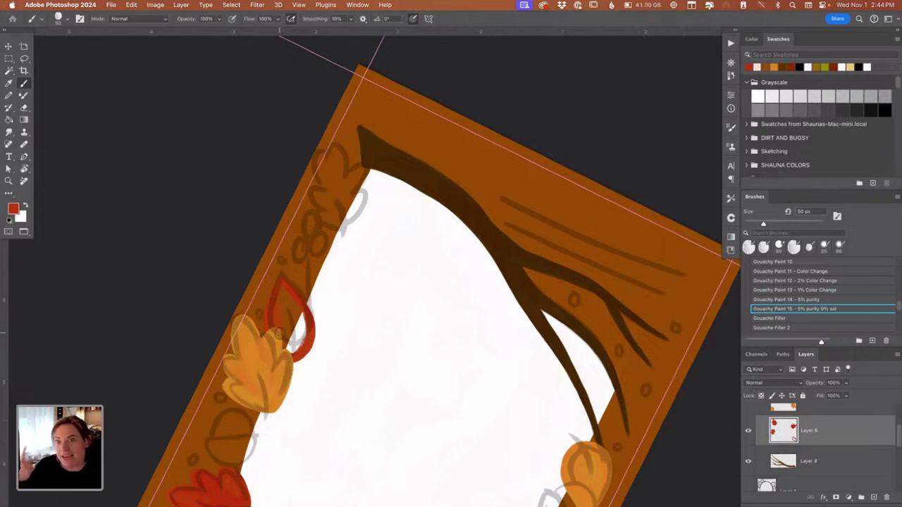
{"action": "mouse_move", "coordinate": [292, 301]}
{"action": "left_mouse_down"}
{"action": "mouse_move", "coordinate": [270, 310]}
{"action": "mouse_move", "coordinate": [280, 279]}
{"action": "mouse_move", "coordinate": [289, 346]}
{"action": "mouse_move", "coordinate": [302, 341]}
{"action": "mouse_move", "coordinate": [284, 291]}
{"action": "mouse_move", "coordinate": [304, 332]}
{"action": "mouse_move", "coordinate": [303, 317]}
{"action": "mouse_move", "coordinate": [286, 295]}
{"action": "mouse_move", "coordinate": [298, 344]}
{"action": "mouse_move", "coordinate": [287, 315]}
{"action": "mouse_move", "coordinate": [289, 340]}
{"action": "left_mouse_up"}
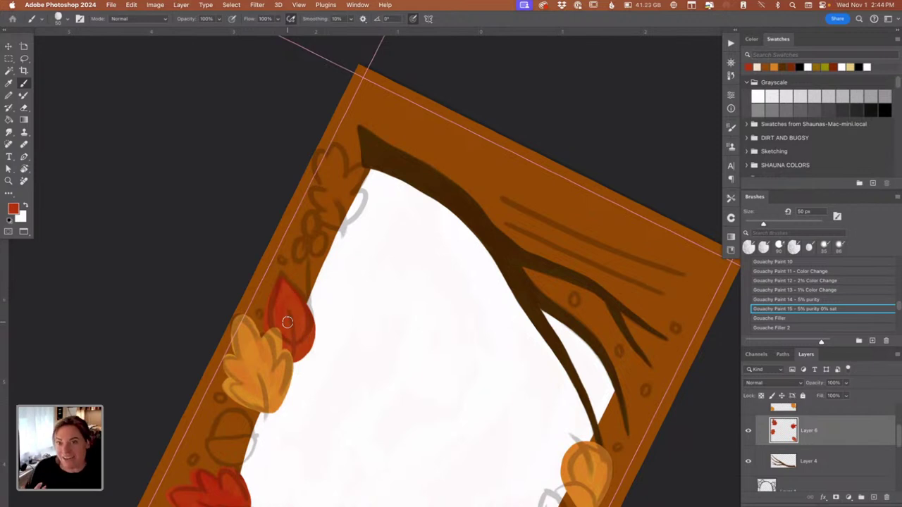
{"action": "key", "text": "Escape"}
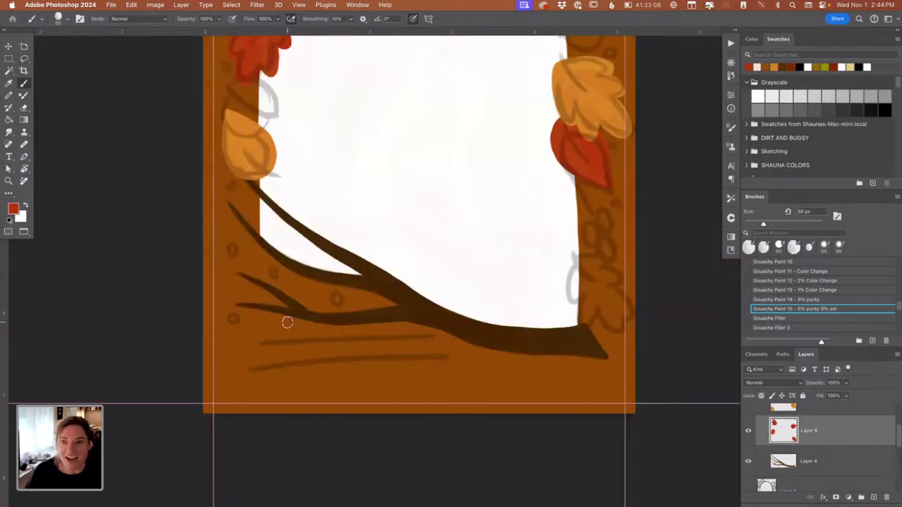
Step: Set the foreground color to the orange #e07900
{"action": "mouse_move", "coordinate": [341, 303]}
{"action": "left_mouse_down"}
{"action": "mouse_move", "coordinate": [327, 395]}
{"action": "mouse_move", "coordinate": [338, 404]}
{"action": "mouse_move", "coordinate": [318, 379]}
{"action": "left_mouse_up"}
{"action": "key", "text": "n"}
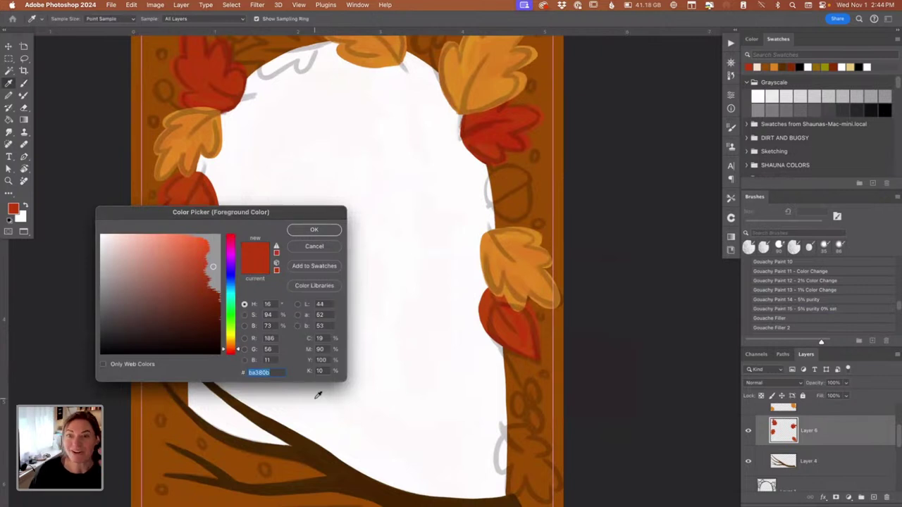
{"action": "left_click_drag", "start_coordinate": [325, 218], "coordinate": [359, 226]}
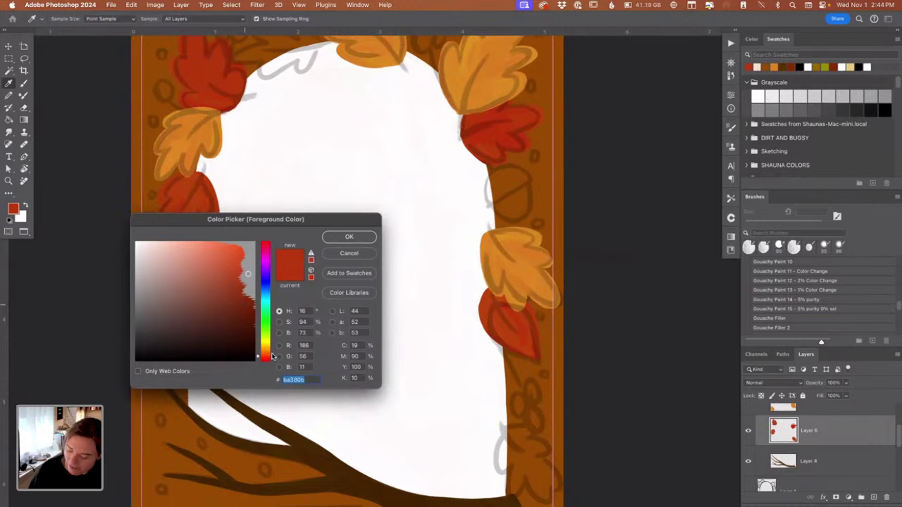
{"action": "left_click_drag", "start_coordinate": [272, 351], "coordinate": [273, 348]}
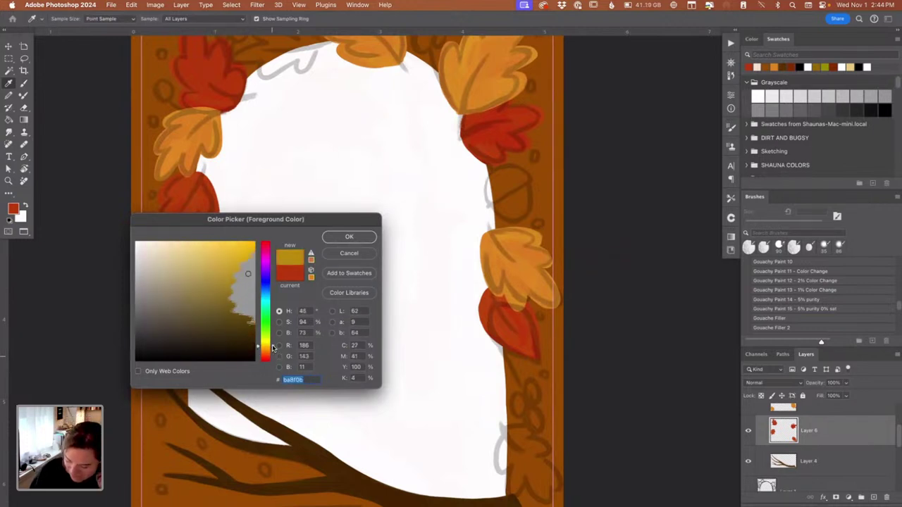
{"action": "left_click_drag", "start_coordinate": [245, 262], "coordinate": [251, 266]}
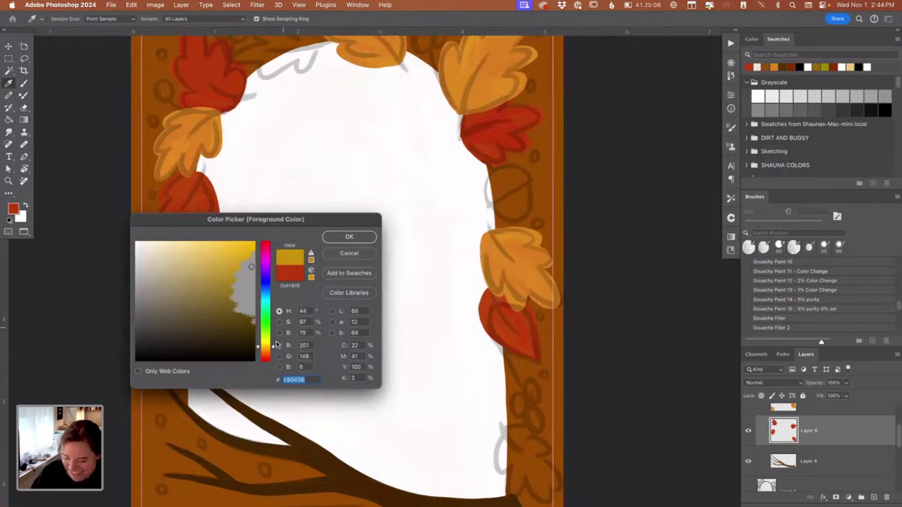
{"action": "left_click_drag", "start_coordinate": [276, 344], "coordinate": [273, 353]}
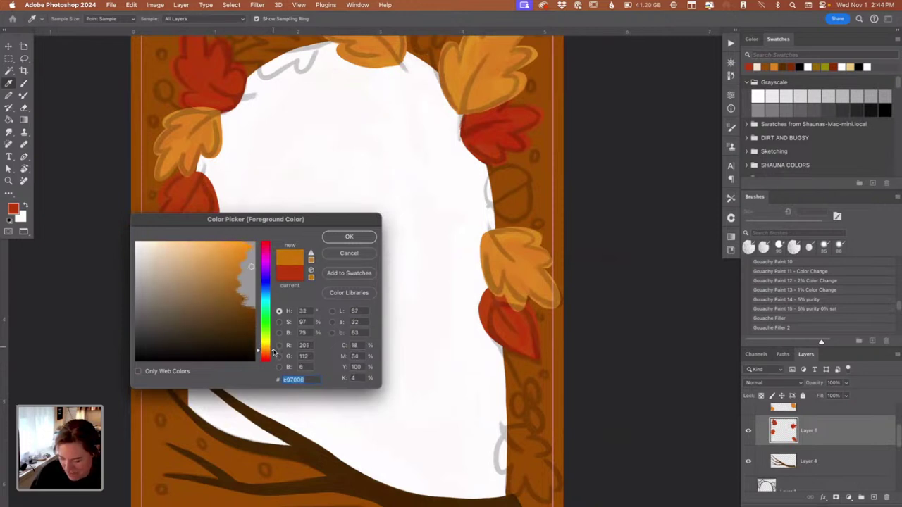
{"action": "left_click_drag", "start_coordinate": [251, 267], "coordinate": [254, 255]}
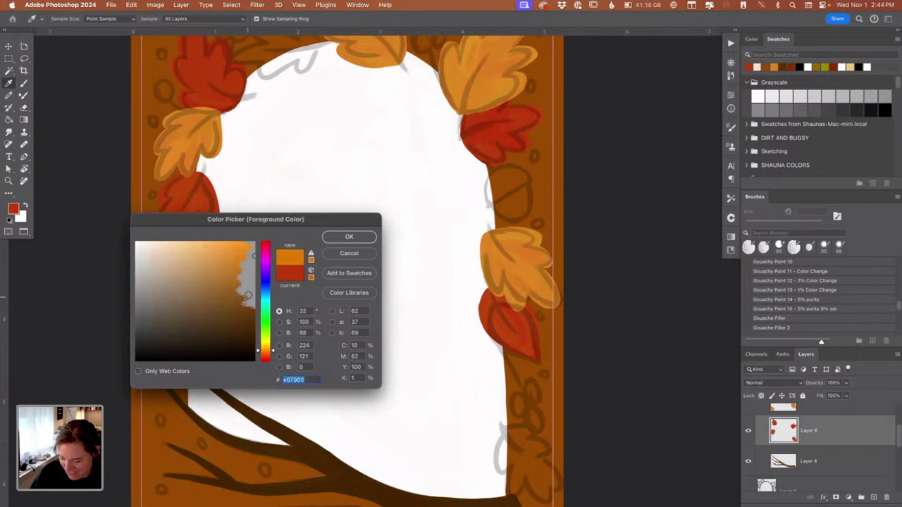
{"action": "left_click", "coordinate": [348, 238]}
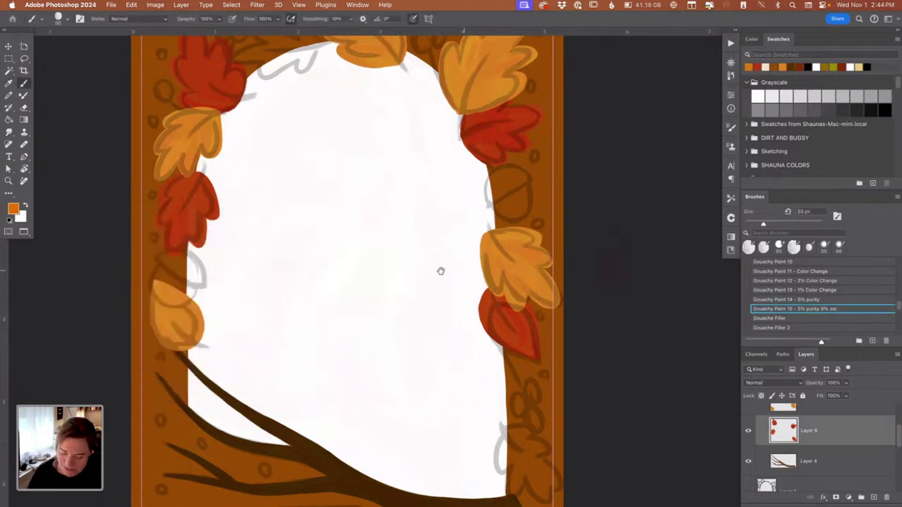
Step: Add a new empty layer directly above the red leaves layer
{"action": "left_click_drag", "start_coordinate": [427, 298], "coordinate": [463, 490]}
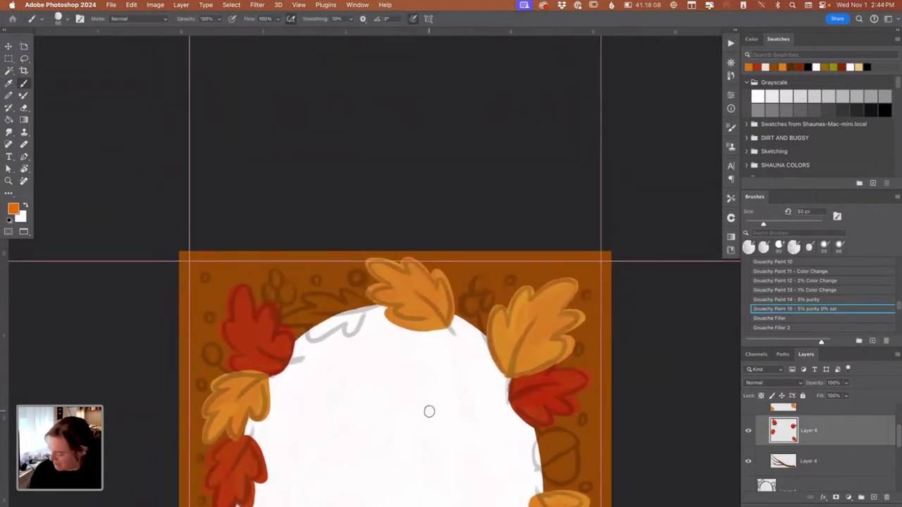
{"action": "left_click", "coordinate": [874, 497]}
Step: Rotate the canvas and try outlining the sketched lobed leaf beside the upper-left red leaf in orange gouache
{"action": "key", "text": "r"}
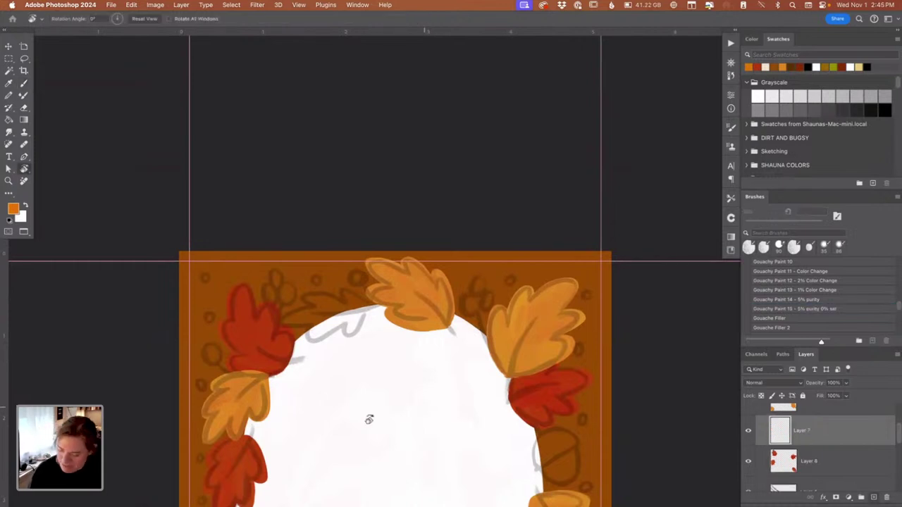
{"action": "mouse_move", "coordinate": [303, 272]}
{"action": "left_mouse_down"}
{"action": "mouse_move", "coordinate": [295, 236]}
{"action": "mouse_move", "coordinate": [304, 188]}
{"action": "mouse_move", "coordinate": [391, 112]}
{"action": "left_mouse_up"}
{"action": "key", "text": "b"}
{"action": "left_click_drag", "start_coordinate": [444, 183], "coordinate": [401, 304]}
{"action": "mouse_move", "coordinate": [353, 325]}
{"action": "left_mouse_down"}
{"action": "mouse_move", "coordinate": [323, 308]}
{"action": "mouse_move", "coordinate": [344, 326]}
{"action": "mouse_move", "coordinate": [304, 271]}
{"action": "mouse_move", "coordinate": [336, 325]}
{"action": "mouse_move", "coordinate": [353, 326]}
{"action": "left_mouse_up"}
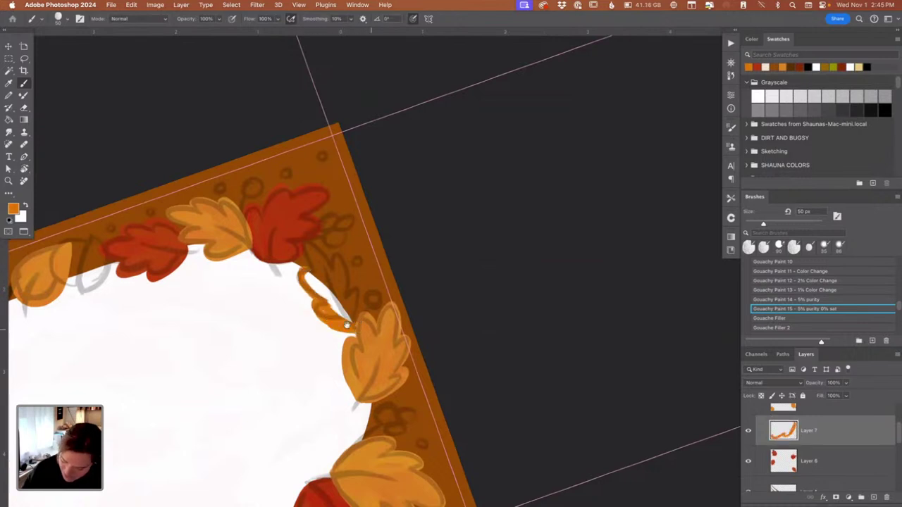
Step: Change the foreground color to a redder orange and erase the partial leaf outline beside the upper-left red leaf
{"action": "key", "text": "n"}
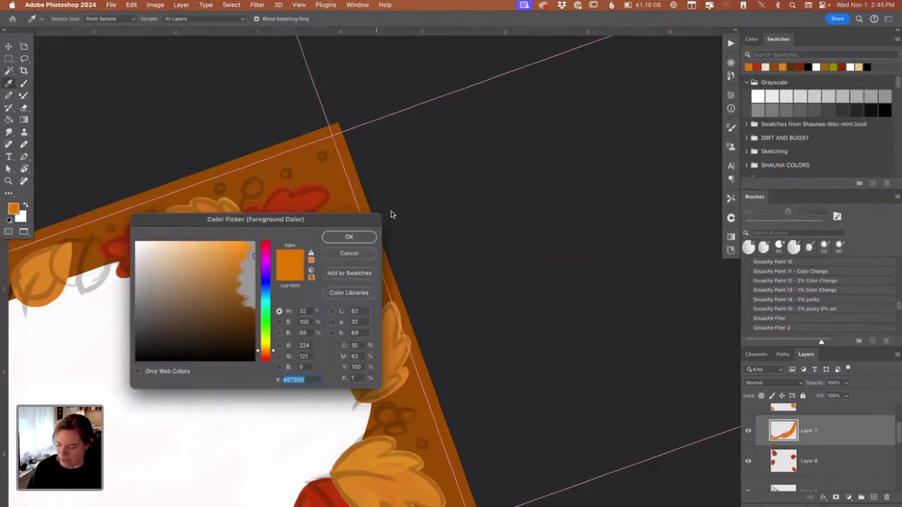
{"action": "left_click_drag", "start_coordinate": [356, 220], "coordinate": [594, 208]}
{"action": "left_click_drag", "start_coordinate": [508, 335], "coordinate": [509, 340]}
{"action": "left_click", "coordinate": [582, 223]}
{"action": "key", "text": "e"}
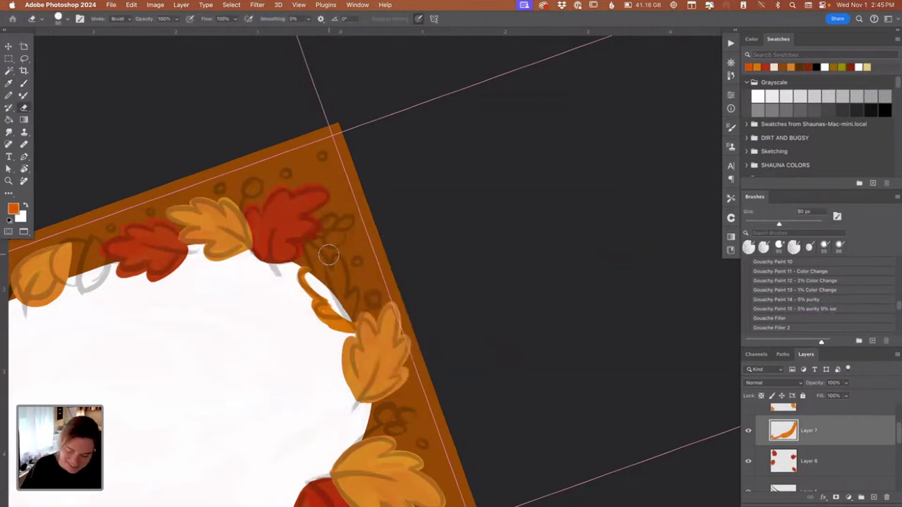
{"action": "mouse_move", "coordinate": [326, 251]}
{"action": "left_mouse_down"}
{"action": "mouse_move", "coordinate": [301, 263]}
{"action": "mouse_move", "coordinate": [357, 344]}
{"action": "left_mouse_up"}
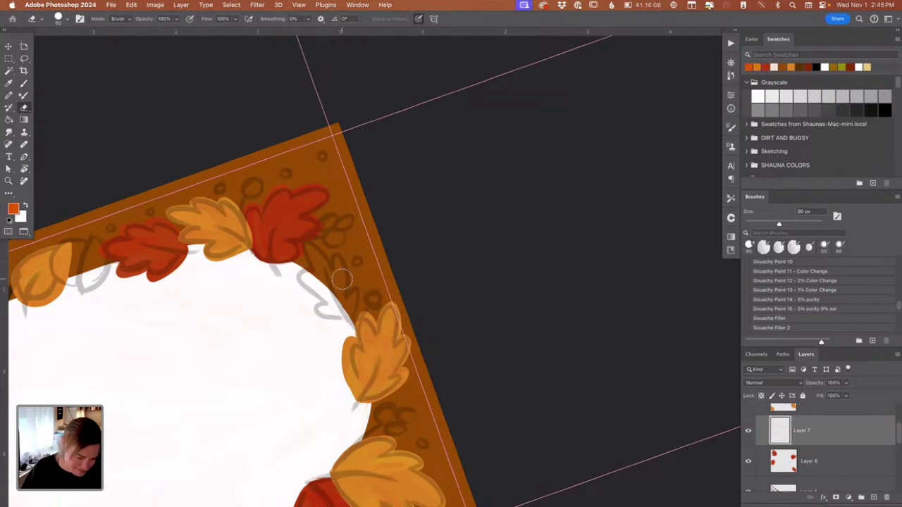
Step: Outline and fill the lobed leaf between the upper-left red leaf and the top orange leaf in red-orange gouache
{"action": "key", "text": "b"}
{"action": "left_click_drag", "start_coordinate": [315, 305], "coordinate": [352, 326]}
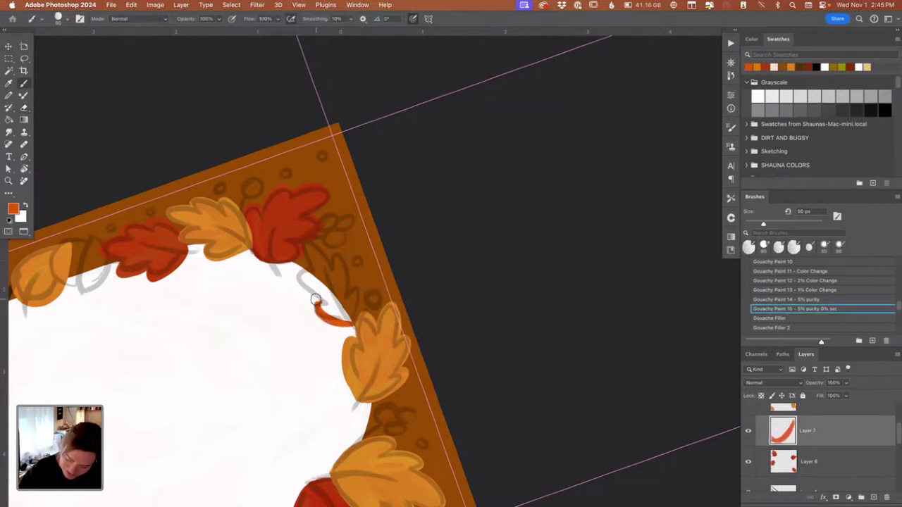
{"action": "mouse_move", "coordinate": [323, 299]}
{"action": "left_mouse_down"}
{"action": "mouse_move", "coordinate": [361, 320]}
{"action": "mouse_move", "coordinate": [322, 286]}
{"action": "mouse_move", "coordinate": [319, 295]}
{"action": "mouse_move", "coordinate": [312, 276]}
{"action": "mouse_move", "coordinate": [338, 298]}
{"action": "mouse_move", "coordinate": [307, 291]}
{"action": "mouse_move", "coordinate": [324, 278]}
{"action": "mouse_move", "coordinate": [320, 250]}
{"action": "mouse_move", "coordinate": [311, 265]}
{"action": "mouse_move", "coordinate": [327, 248]}
{"action": "mouse_move", "coordinate": [310, 230]}
{"action": "mouse_move", "coordinate": [326, 258]}
{"action": "mouse_move", "coordinate": [317, 238]}
{"action": "mouse_move", "coordinate": [320, 273]}
{"action": "mouse_move", "coordinate": [323, 248]}
{"action": "mouse_move", "coordinate": [335, 267]}
{"action": "mouse_move", "coordinate": [338, 256]}
{"action": "mouse_move", "coordinate": [350, 292]}
{"action": "left_mouse_up"}
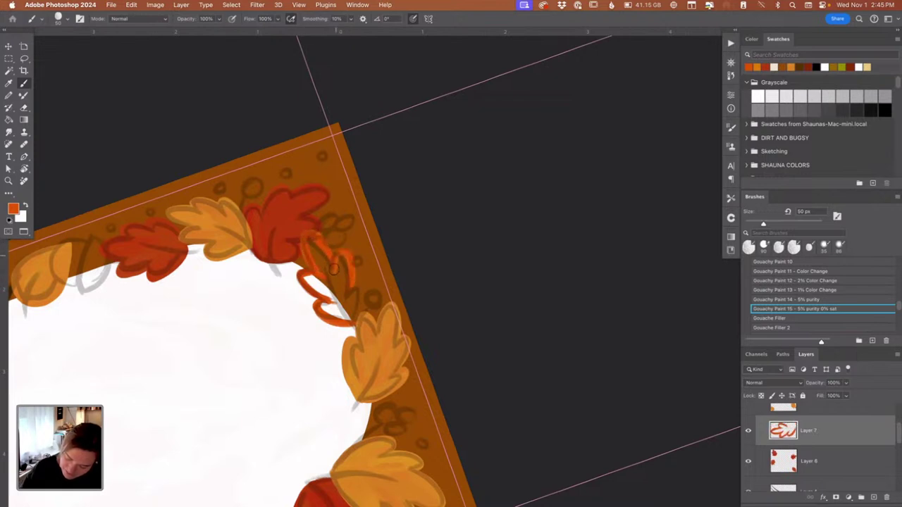
{"action": "mouse_move", "coordinate": [352, 259]}
{"action": "left_mouse_down"}
{"action": "mouse_move", "coordinate": [364, 298]}
{"action": "mouse_move", "coordinate": [357, 320]}
{"action": "mouse_move", "coordinate": [350, 305]}
{"action": "mouse_move", "coordinate": [358, 322]}
{"action": "mouse_move", "coordinate": [296, 294]}
{"action": "mouse_move", "coordinate": [296, 284]}
{"action": "left_mouse_up"}
{"action": "key", "text": "super+z"}
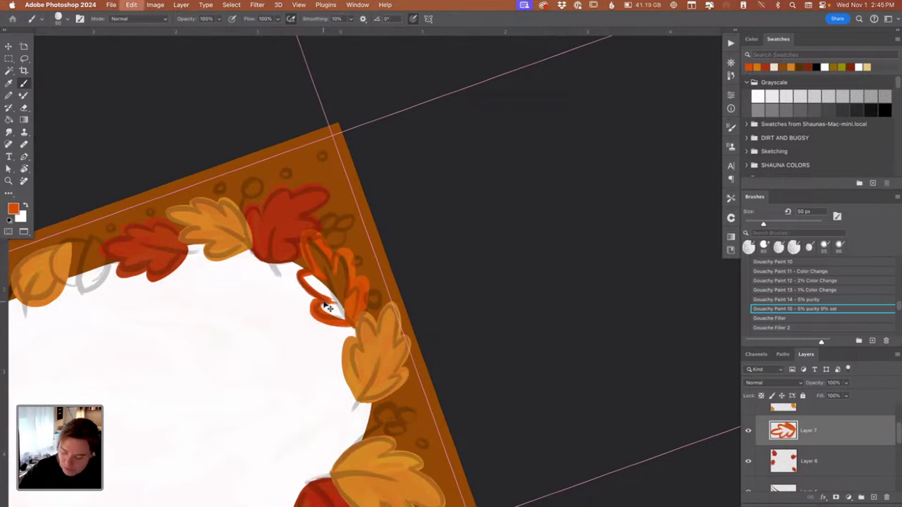
{"action": "key", "text": "super+z"}
{"action": "mouse_move", "coordinate": [325, 303]}
{"action": "left_mouse_down"}
{"action": "mouse_move", "coordinate": [362, 323]}
{"action": "mouse_move", "coordinate": [330, 304]}
{"action": "mouse_move", "coordinate": [313, 272]}
{"action": "mouse_move", "coordinate": [346, 301]}
{"action": "left_mouse_up"}
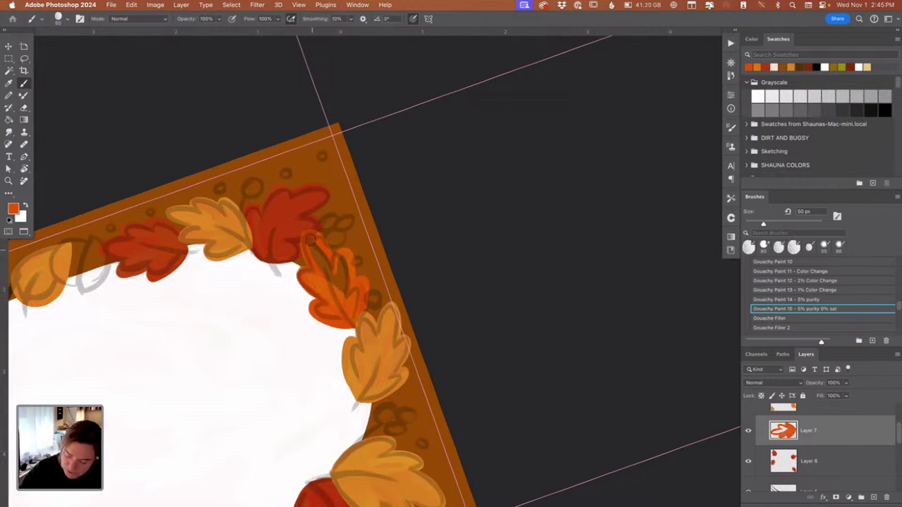
{"action": "mouse_move", "coordinate": [310, 241]}
{"action": "left_mouse_down"}
{"action": "mouse_move", "coordinate": [326, 271]}
{"action": "mouse_move", "coordinate": [344, 257]}
{"action": "left_mouse_up"}
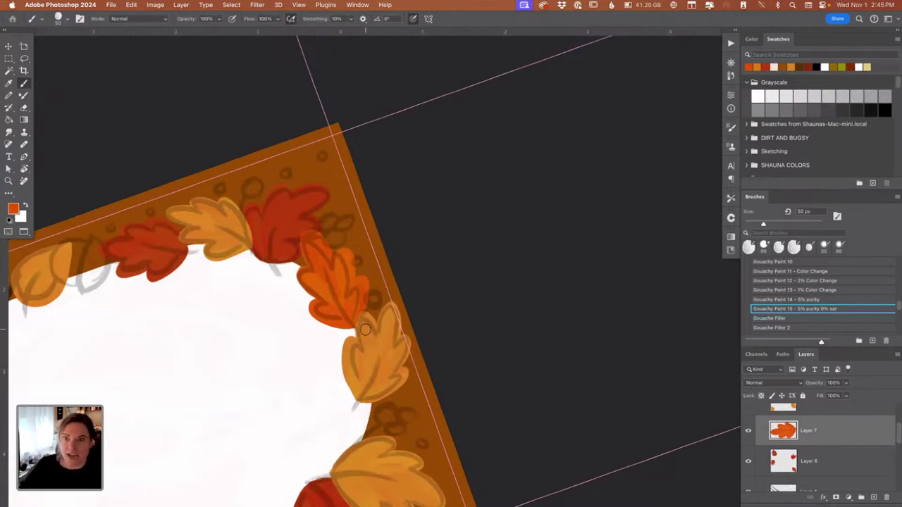
Step: Rotate the canvas and outline the sketched lobed leaf above the thick branch end near the page's lower-right corner in red-orange gouache
{"action": "scroll", "coordinate": [364, 345], "scroll_direction": "down", "scroll_amount": 5}
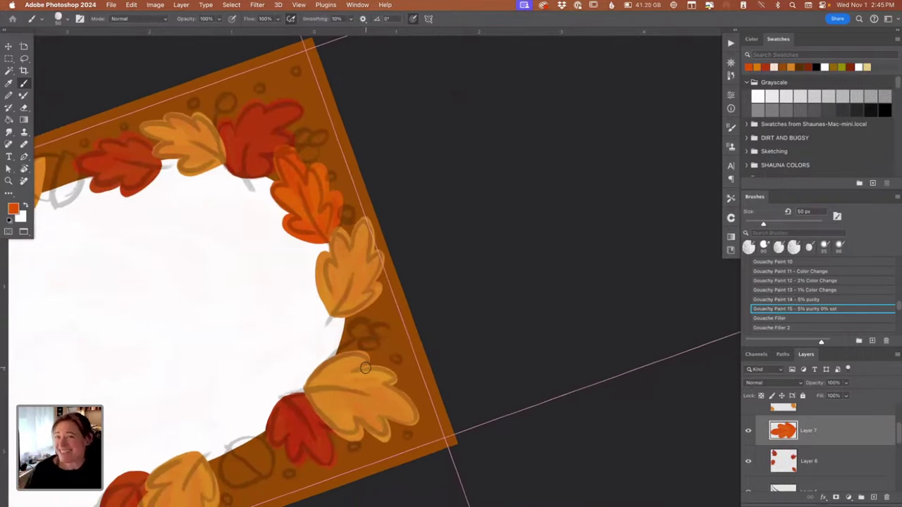
{"action": "key", "text": "Escape"}
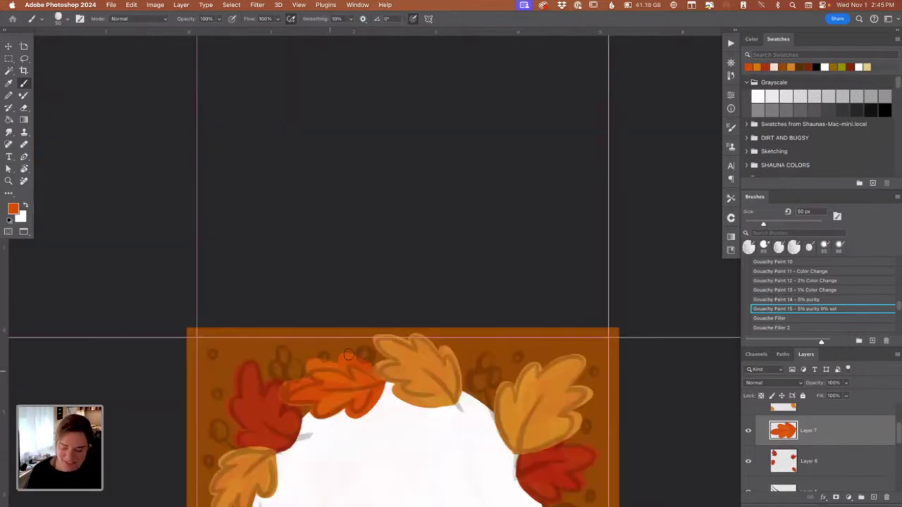
{"action": "scroll", "coordinate": [411, 298], "scroll_direction": "down", "scroll_amount": 15}
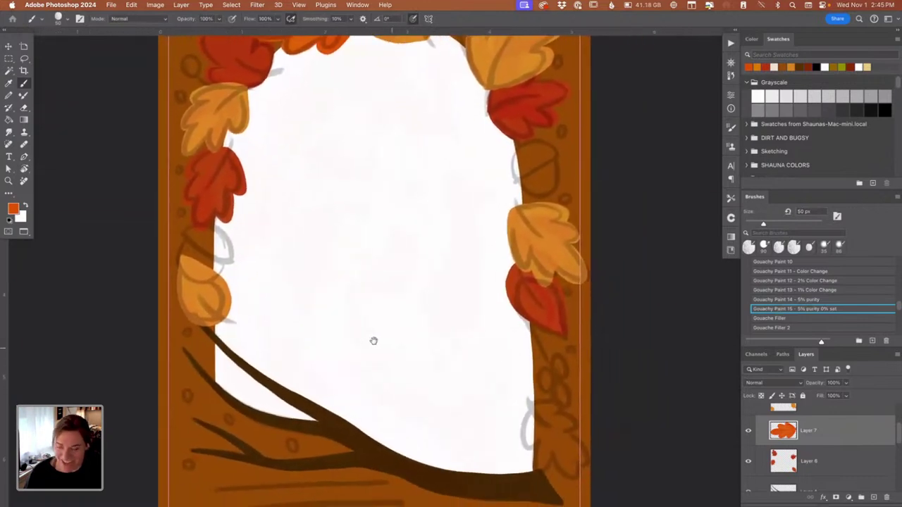
{"action": "scroll", "coordinate": [413, 371], "scroll_direction": "down", "scroll_amount": 3}
{"action": "scroll", "coordinate": [413, 371], "scroll_direction": "right", "scroll_amount": 3}
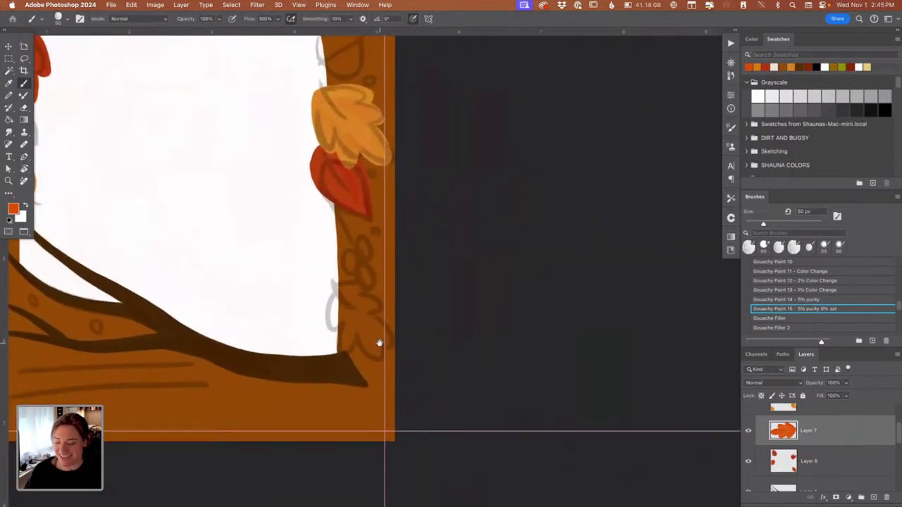
{"action": "key", "text": "r"}
{"action": "mouse_move", "coordinate": [313, 394]}
{"action": "left_mouse_down"}
{"action": "mouse_move", "coordinate": [461, 398]}
{"action": "mouse_move", "coordinate": [526, 315]}
{"action": "mouse_move", "coordinate": [520, 278]}
{"action": "mouse_move", "coordinate": [415, 313]}
{"action": "mouse_move", "coordinate": [323, 299]}
{"action": "mouse_move", "coordinate": [350, 318]}
{"action": "left_mouse_up"}
{"action": "key", "text": "b"}
{"action": "key", "text": "space"}
{"action": "left_click_drag", "start_coordinate": [328, 291], "coordinate": [346, 304]}
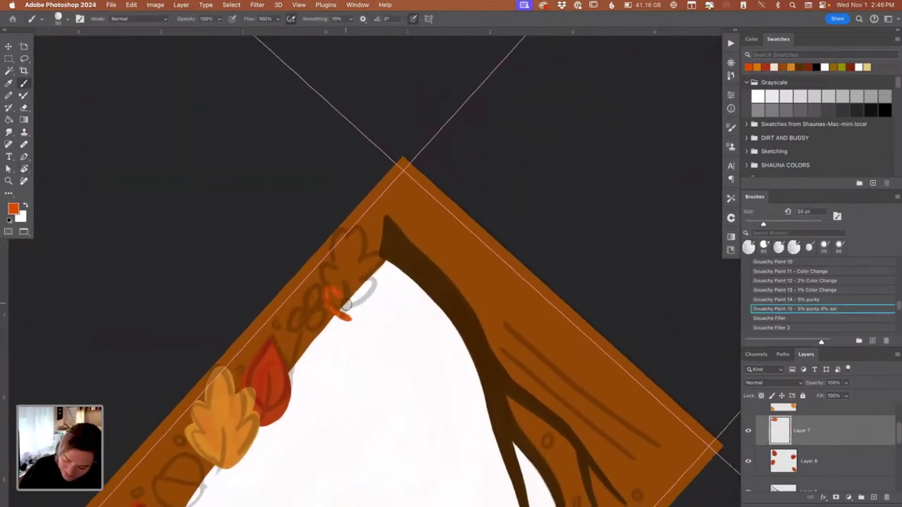
{"action": "mouse_move", "coordinate": [333, 261]}
{"action": "left_mouse_down"}
{"action": "mouse_move", "coordinate": [343, 289]}
{"action": "mouse_move", "coordinate": [360, 241]}
{"action": "mouse_move", "coordinate": [344, 269]}
{"action": "mouse_move", "coordinate": [361, 257]}
{"action": "left_mouse_up"}
{"action": "mouse_move", "coordinate": [373, 250]}
{"action": "left_mouse_down"}
{"action": "mouse_move", "coordinate": [362, 270]}
{"action": "mouse_move", "coordinate": [380, 258]}
{"action": "mouse_move", "coordinate": [357, 278]}
{"action": "mouse_move", "coordinate": [377, 257]}
{"action": "left_mouse_up"}
Step: Fill the lobed leaf above the thick branch end with red-orange gouache, covering the remaining gaps inside its outline
{"action": "mouse_move", "coordinate": [364, 288]}
{"action": "left_mouse_down"}
{"action": "mouse_move", "coordinate": [353, 313]}
{"action": "mouse_move", "coordinate": [371, 294]}
{"action": "mouse_move", "coordinate": [357, 316]}
{"action": "mouse_move", "coordinate": [363, 285]}
{"action": "mouse_move", "coordinate": [371, 301]}
{"action": "mouse_move", "coordinate": [346, 318]}
{"action": "mouse_move", "coordinate": [336, 293]}
{"action": "mouse_move", "coordinate": [348, 302]}
{"action": "mouse_move", "coordinate": [347, 275]}
{"action": "left_mouse_up"}
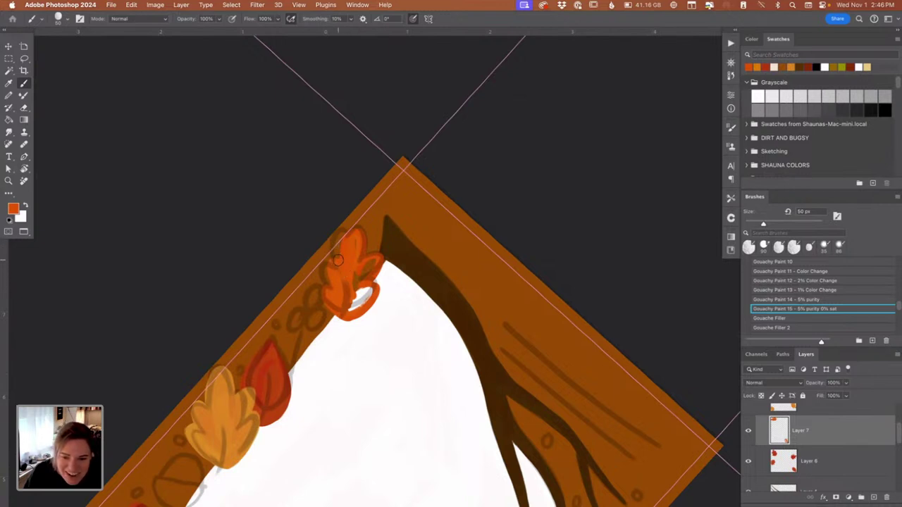
{"action": "left_click_drag", "start_coordinate": [362, 293], "coordinate": [349, 299]}
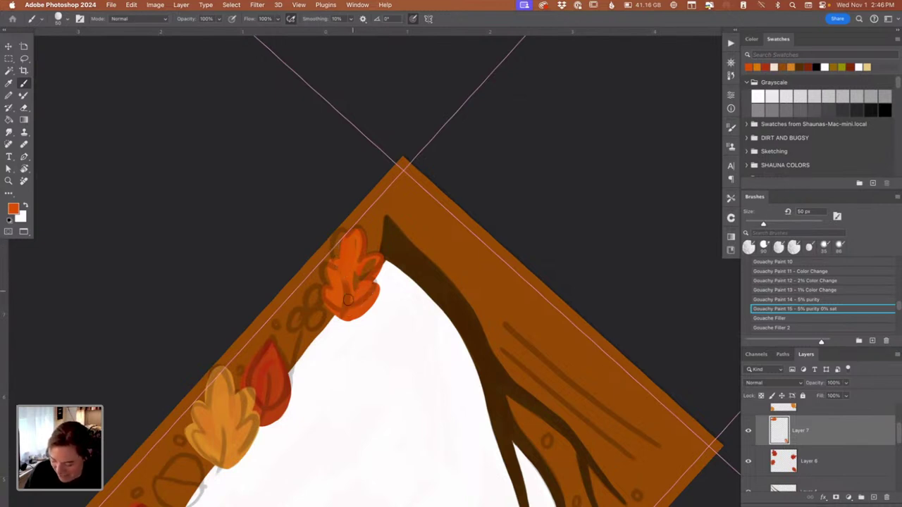
{"action": "left_click_drag", "start_coordinate": [368, 268], "coordinate": [358, 287]}
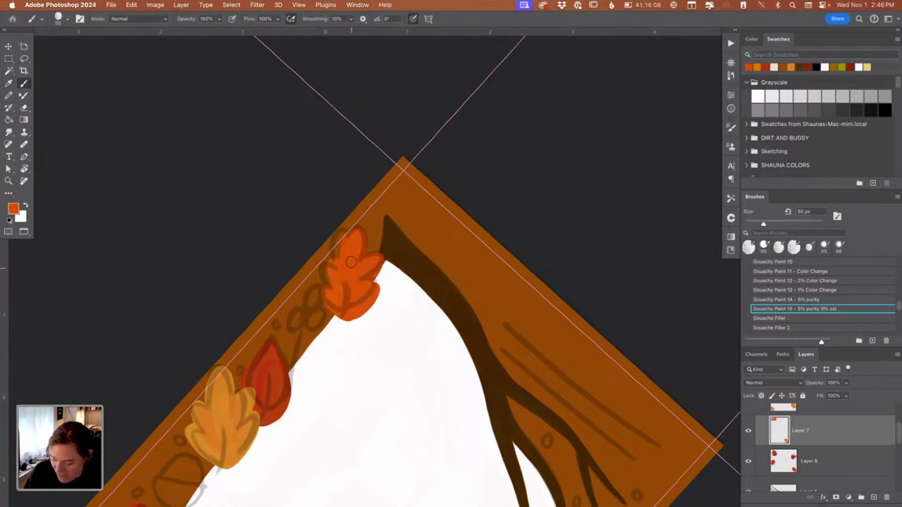
Step: Reset the canvas rotation and erase the orange leaf above the highest branch tip on the orange leaves layer, Layer 5
{"action": "key", "text": "Escape"}
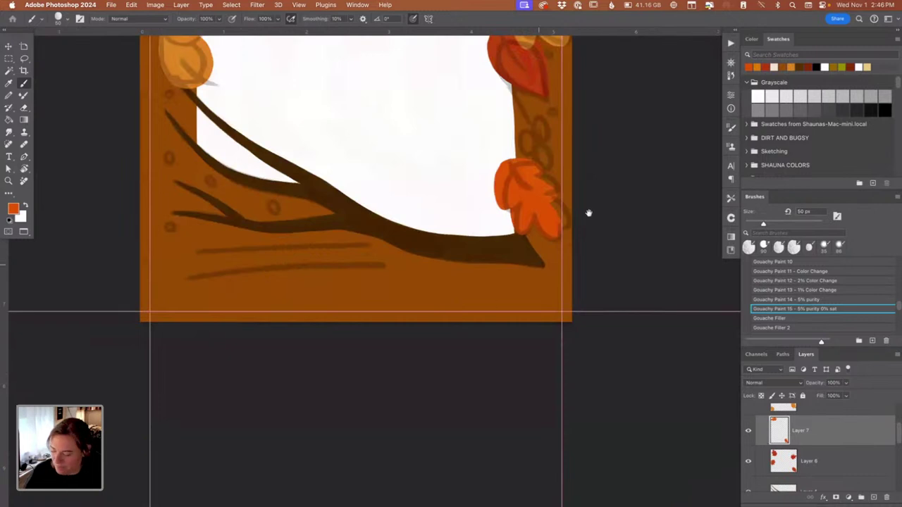
{"action": "left_click_drag", "start_coordinate": [588, 211], "coordinate": [566, 355]}
{"action": "scroll", "coordinate": [537, 327], "scroll_direction": "right", "scroll_amount": 3}
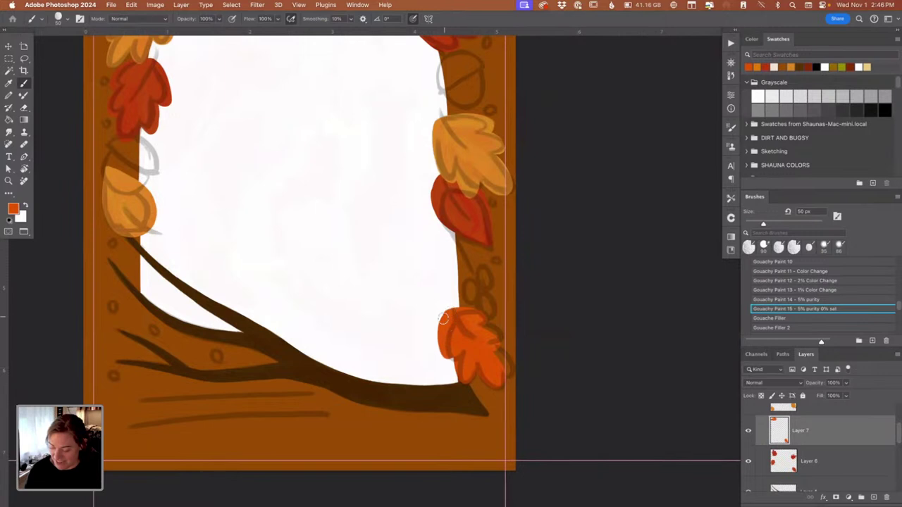
{"action": "scroll", "coordinate": [483, 312], "scroll_direction": "up", "scroll_amount": 10}
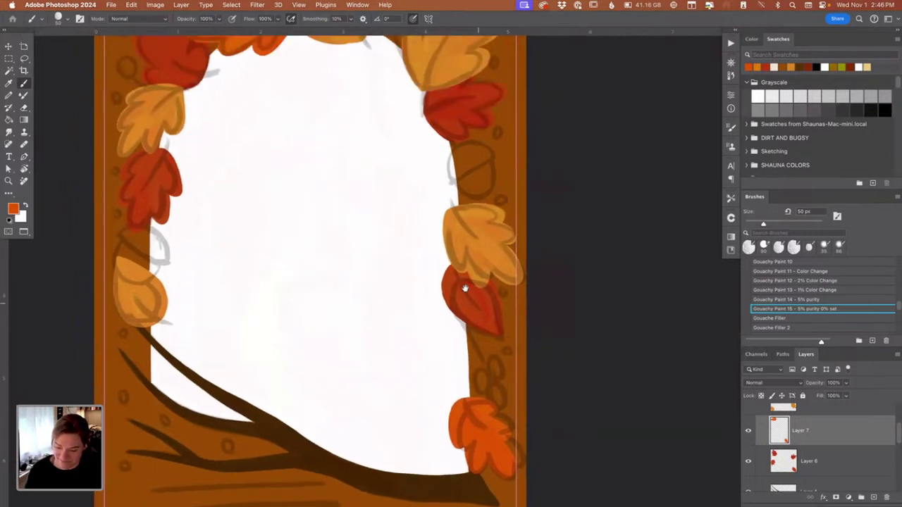
{"action": "scroll", "coordinate": [555, 259], "scroll_direction": "down", "scroll_amount": 4}
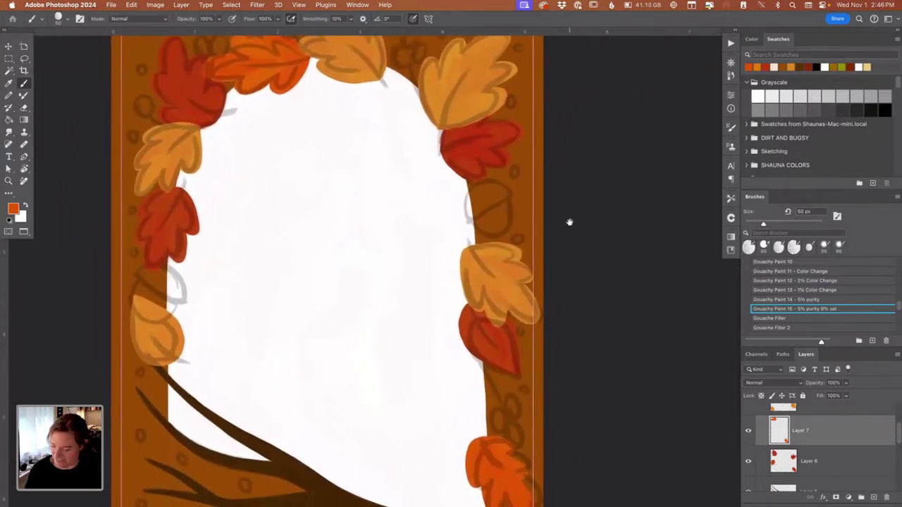
{"action": "left_click_drag", "start_coordinate": [551, 221], "coordinate": [608, 173]}
{"action": "left_click_drag", "start_coordinate": [393, 305], "coordinate": [425, 343]}
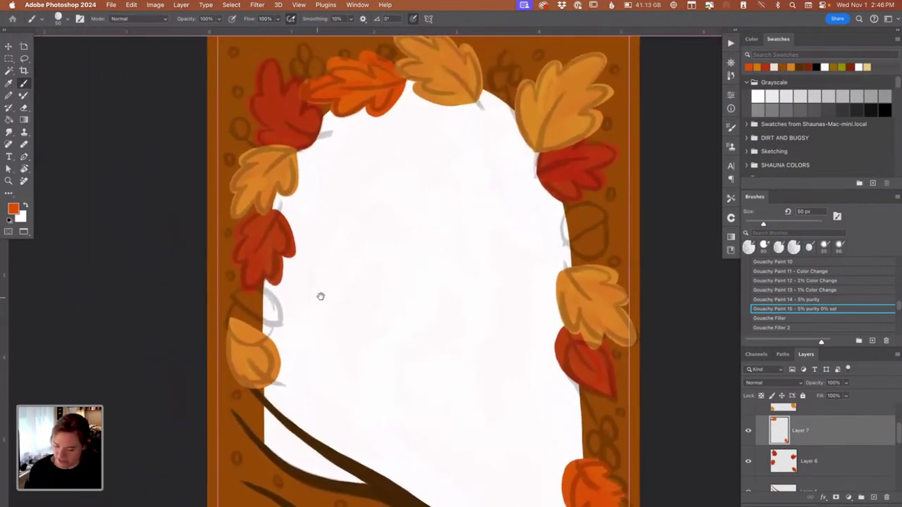
{"action": "left_click_drag", "start_coordinate": [331, 330], "coordinate": [332, 258]}
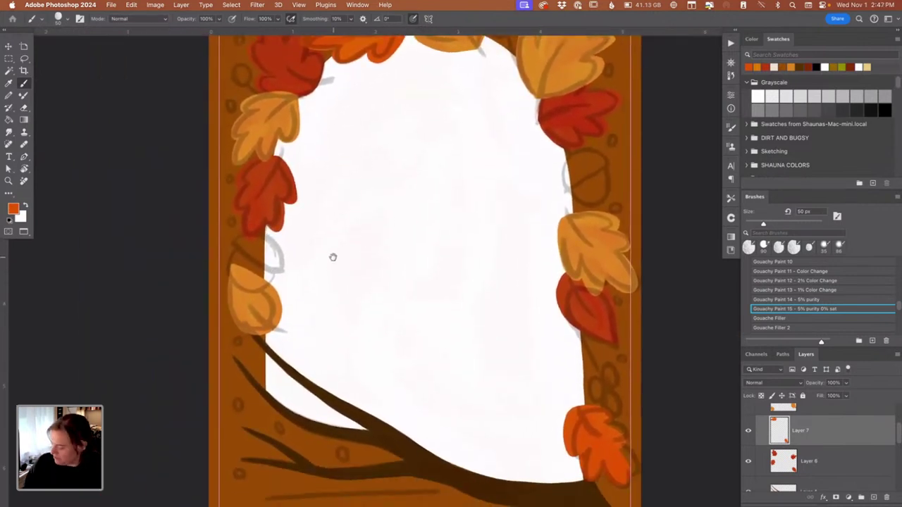
{"action": "left_click", "coordinate": [839, 410]}
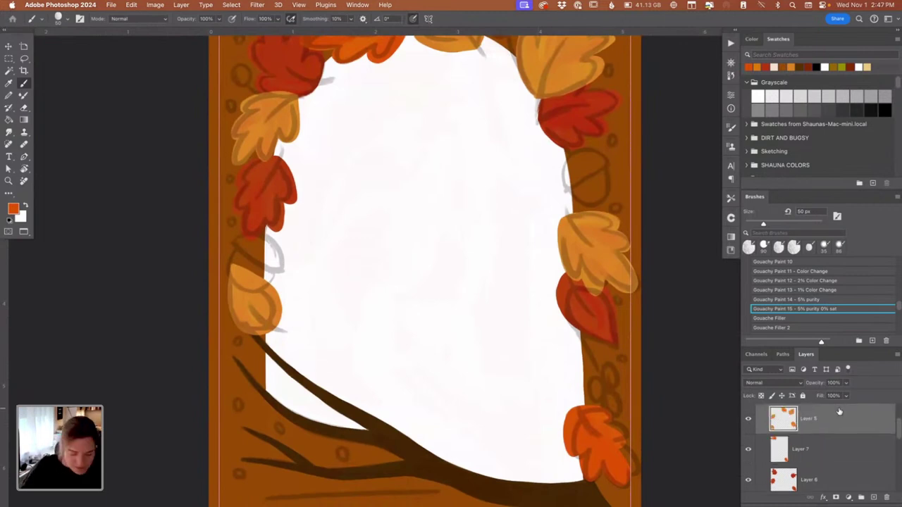
{"action": "key", "text": "e"}
{"action": "left_click_drag", "start_coordinate": [232, 267], "coordinate": [255, 317]}
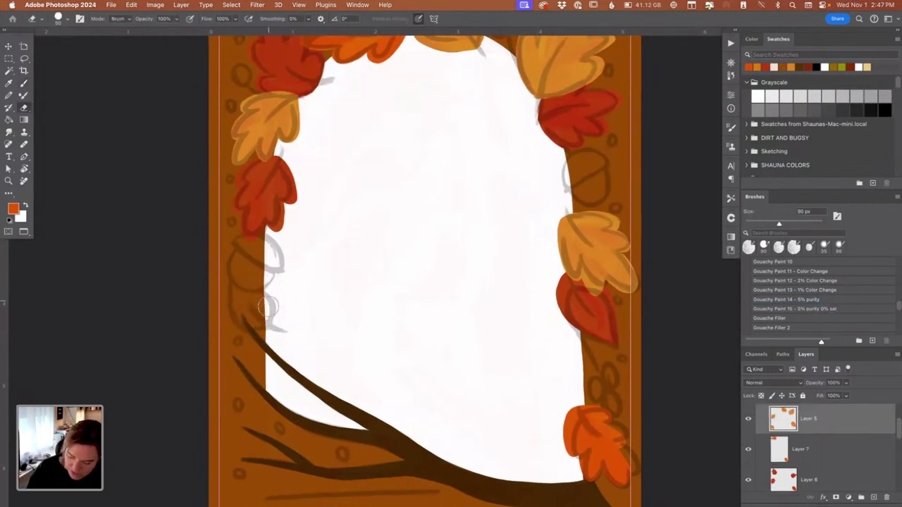
Step: Outline and fill a replacement leaf above the highest branch tip in red-orange gouache on Layer 7
{"action": "key", "text": "b"}
{"action": "left_click", "coordinate": [833, 461]}
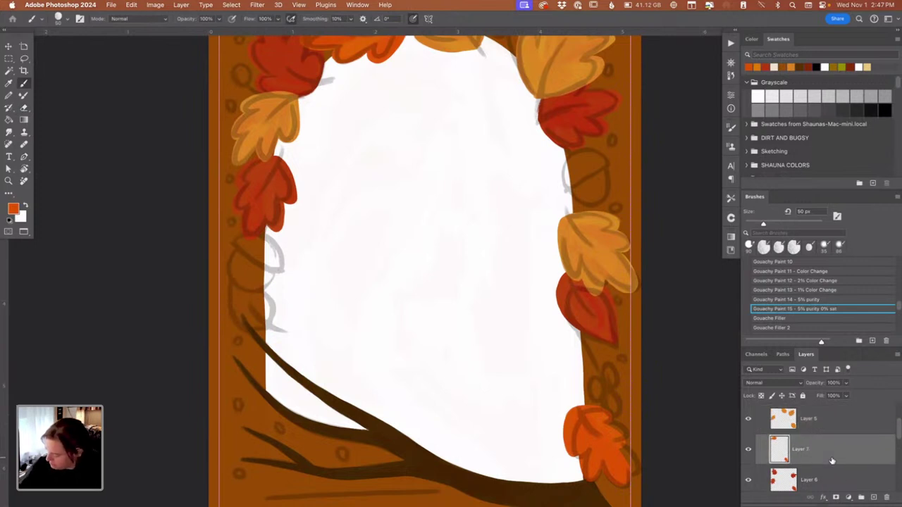
{"action": "mouse_move", "coordinate": [276, 322]}
{"action": "left_mouse_down"}
{"action": "mouse_move", "coordinate": [235, 316]}
{"action": "mouse_move", "coordinate": [260, 330]}
{"action": "mouse_move", "coordinate": [245, 332]}
{"action": "mouse_move", "coordinate": [229, 279]}
{"action": "mouse_move", "coordinate": [252, 302]}
{"action": "mouse_move", "coordinate": [231, 280]}
{"action": "mouse_move", "coordinate": [250, 286]}
{"action": "mouse_move", "coordinate": [229, 276]}
{"action": "mouse_move", "coordinate": [263, 294]}
{"action": "mouse_move", "coordinate": [276, 322]}
{"action": "left_mouse_up"}
{"action": "mouse_move", "coordinate": [248, 282]}
{"action": "left_mouse_down"}
{"action": "mouse_move", "coordinate": [228, 273]}
{"action": "mouse_move", "coordinate": [230, 312]}
{"action": "mouse_move", "coordinate": [256, 325]}
{"action": "mouse_move", "coordinate": [243, 321]}
{"action": "mouse_move", "coordinate": [265, 315]}
{"action": "mouse_move", "coordinate": [253, 303]}
{"action": "mouse_move", "coordinate": [267, 307]}
{"action": "mouse_move", "coordinate": [259, 296]}
{"action": "mouse_move", "coordinate": [238, 290]}
{"action": "mouse_move", "coordinate": [270, 331]}
{"action": "left_mouse_up"}
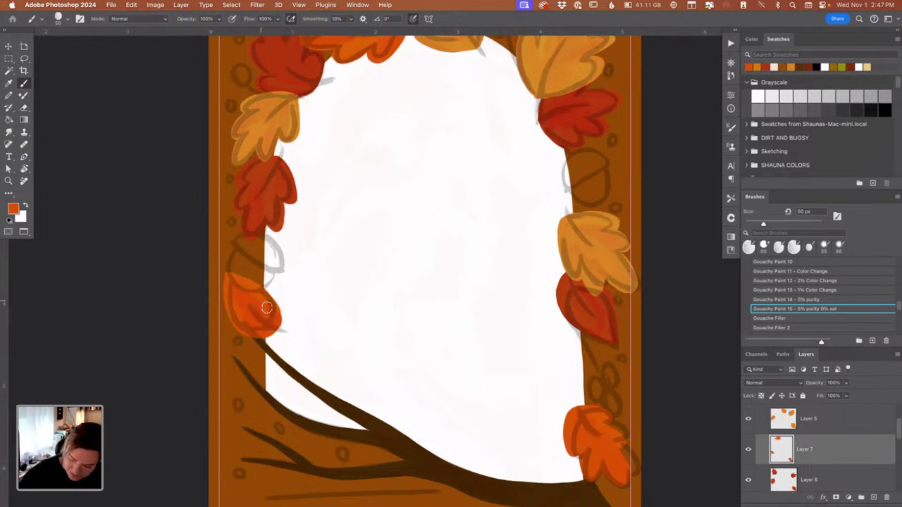
Step: Add a new layer above Layer 5 and sample the branch's dark brown (#482501) as the foreground color
{"action": "left_click", "coordinate": [874, 498]}
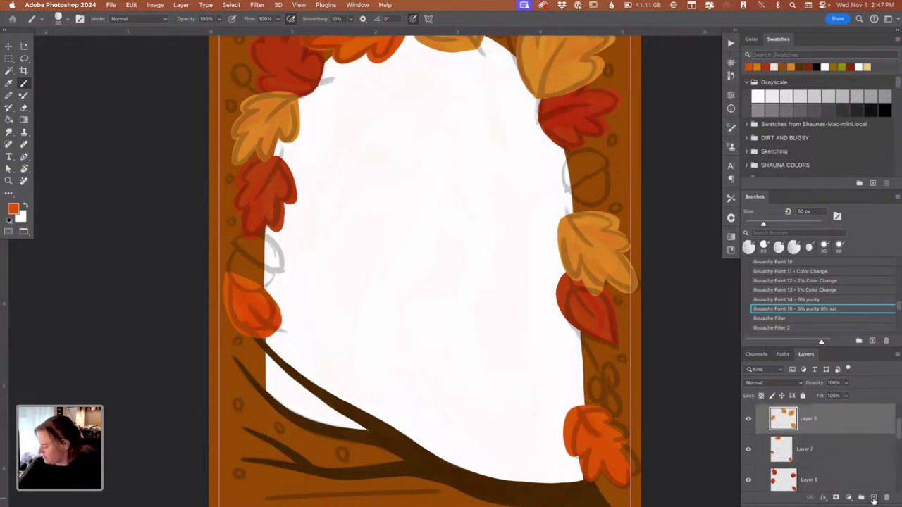
{"action": "scroll", "coordinate": [354, 325], "scroll_direction": "up", "scroll_amount": 5}
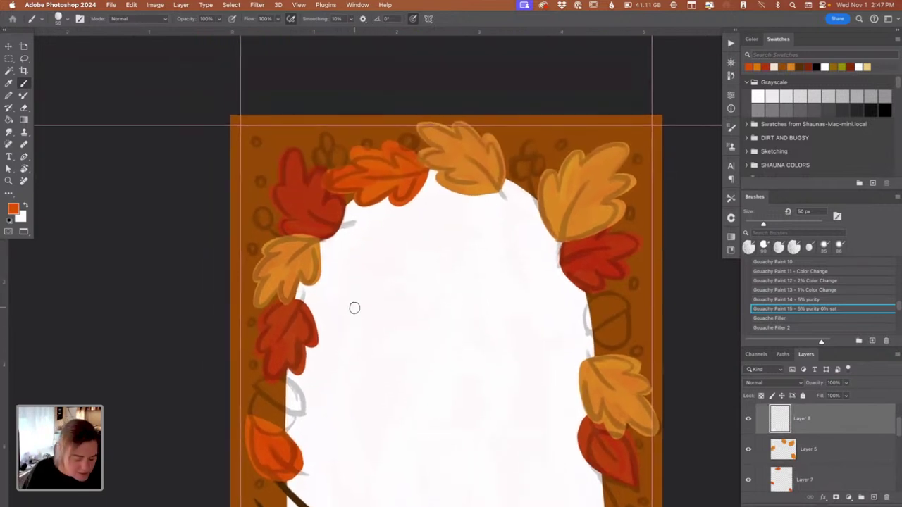
{"action": "key", "text": "n"}
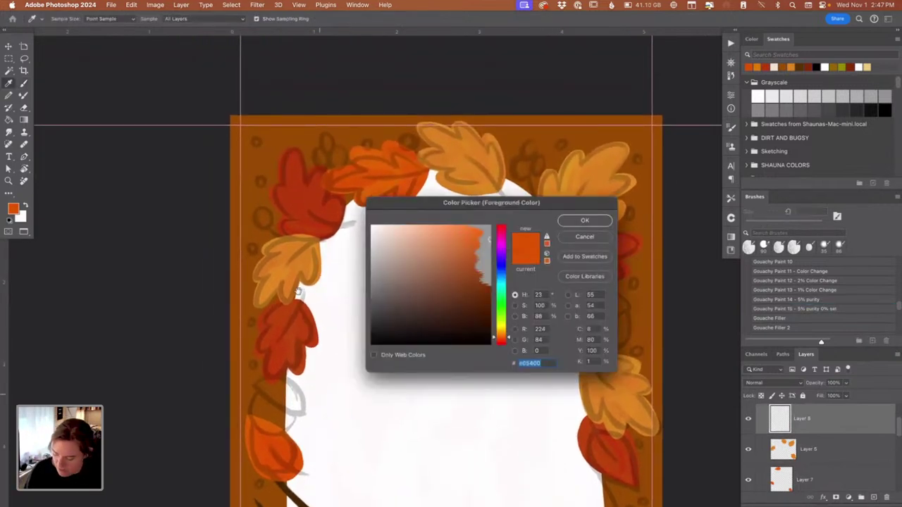
{"action": "left_click_drag", "start_coordinate": [313, 384], "coordinate": [292, 188]}
{"action": "left_click", "coordinate": [416, 391]}
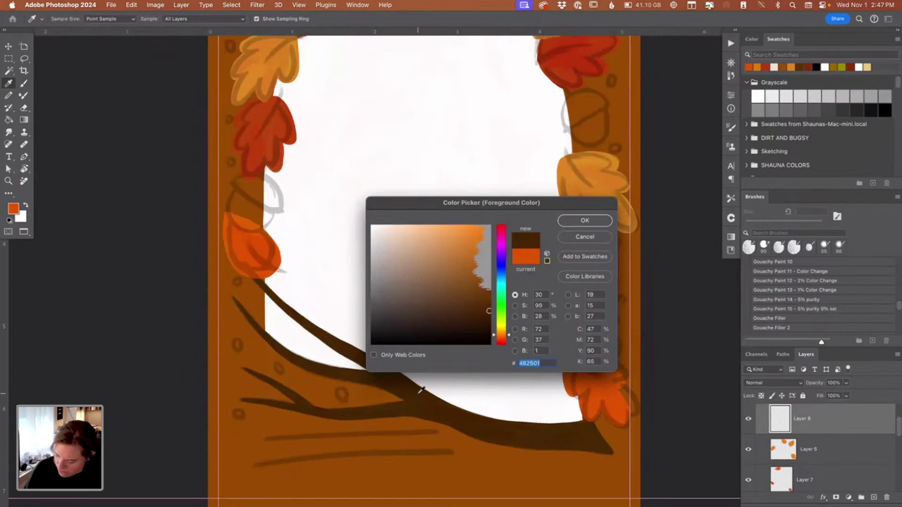
{"action": "left_click", "coordinate": [584, 220]}
{"action": "left_click_drag", "start_coordinate": [312, 343], "coordinate": [329, 369]}
{"action": "left_click_drag", "start_coordinate": [258, 265], "coordinate": [304, 299]}
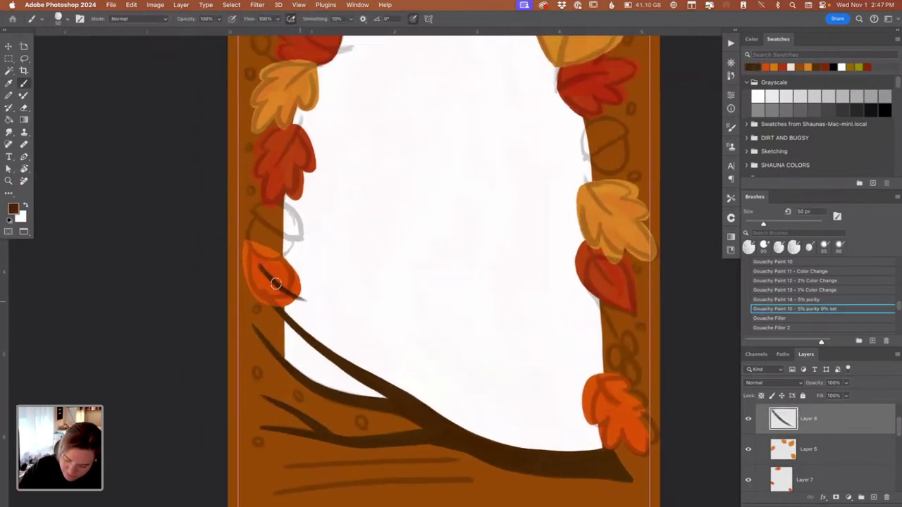
{"action": "key", "text": "ctrl+z"}
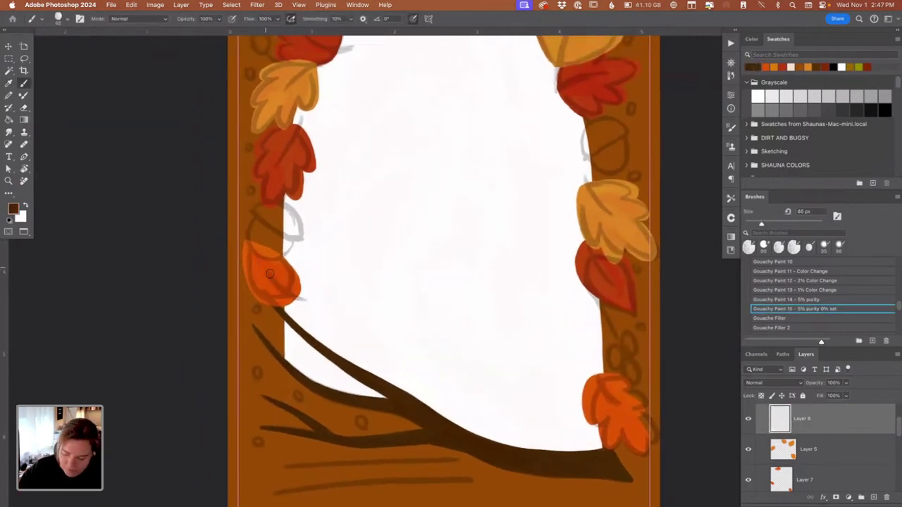
Step: Reduce the brush size to 35 px and paint a dark brown stem through the red-orange leaf above the highest branch tip
{"action": "key", "text": "bracketleft"}
{"action": "key", "text": "bracketleft"}
{"action": "key", "text": "bracketleft"}
{"action": "left_click_drag", "start_coordinate": [262, 266], "coordinate": [321, 308]}
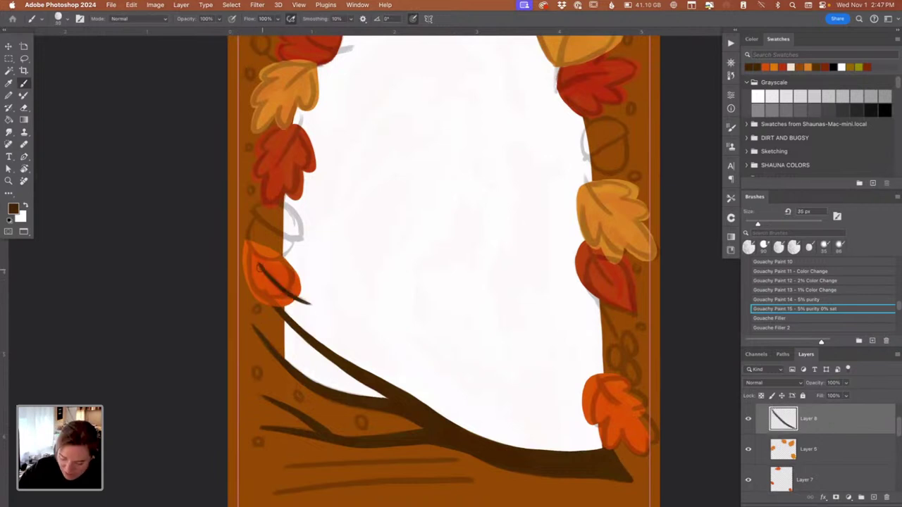
{"action": "left_click_drag", "start_coordinate": [272, 282], "coordinate": [321, 308]}
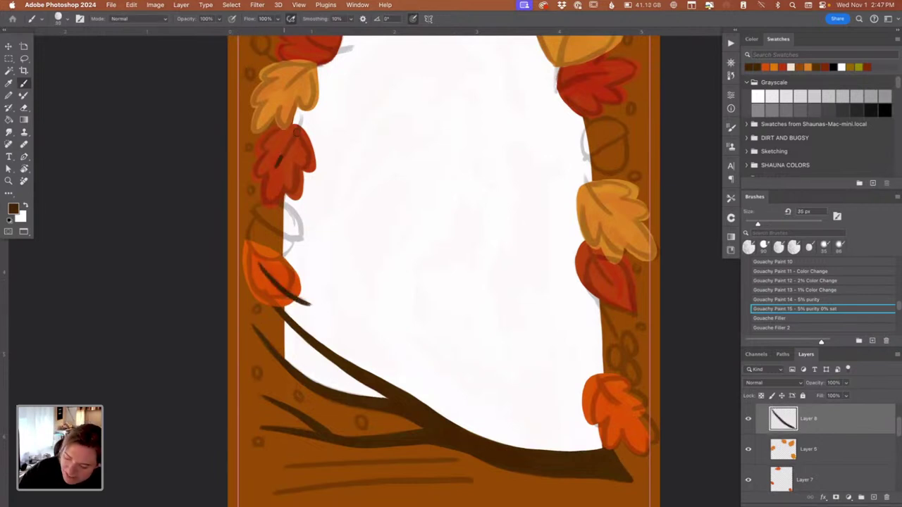
Step: Paint dark brown stems on the remaining leaves up the page's left side and on the red-orange leaf at the arch's upper left
{"action": "left_click_drag", "start_coordinate": [278, 170], "coordinate": [318, 113]}
{"action": "scroll", "coordinate": [292, 191], "scroll_direction": "up", "scroll_amount": 5}
{"action": "mouse_move", "coordinate": [293, 202]}
{"action": "left_mouse_down"}
{"action": "mouse_move", "coordinate": [353, 157]}
{"action": "mouse_move", "coordinate": [326, 149]}
{"action": "mouse_move", "coordinate": [365, 162]}
{"action": "left_mouse_up"}
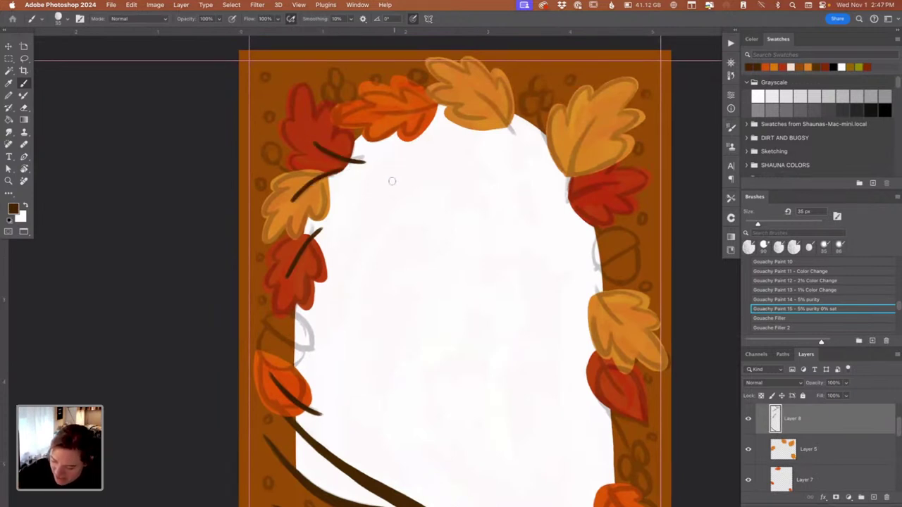
{"action": "left_click_drag", "start_coordinate": [381, 112], "coordinate": [453, 98]}
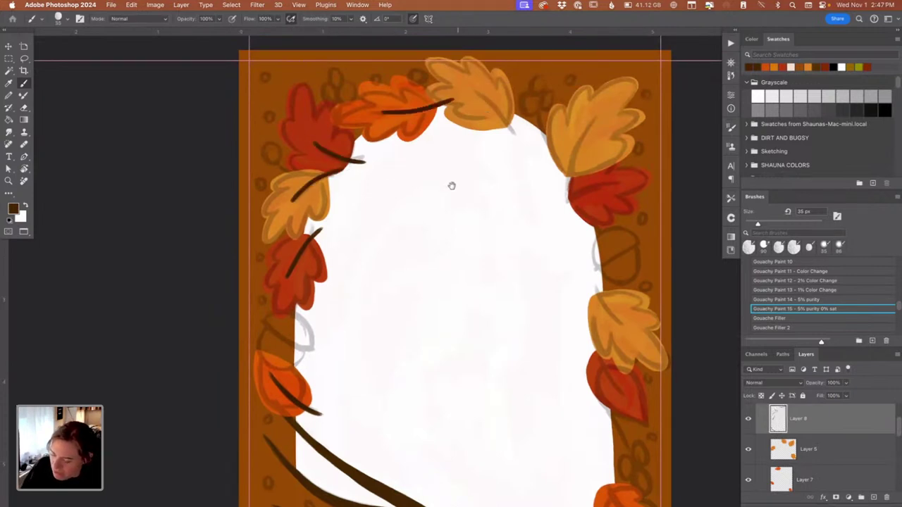
Step: Paint dark brown stems on the top orange leaf, the large upper-right orange leaf, the red leaf below it and the sketched berries between the orange leaves
{"action": "scroll", "coordinate": [451, 183], "scroll_direction": "up", "scroll_amount": 5}
{"action": "scroll", "coordinate": [451, 183], "scroll_direction": "right", "scroll_amount": 4}
{"action": "mouse_move", "coordinate": [386, 168]}
{"action": "left_mouse_down"}
{"action": "mouse_move", "coordinate": [391, 162]}
{"action": "mouse_move", "coordinate": [455, 208]}
{"action": "left_mouse_up"}
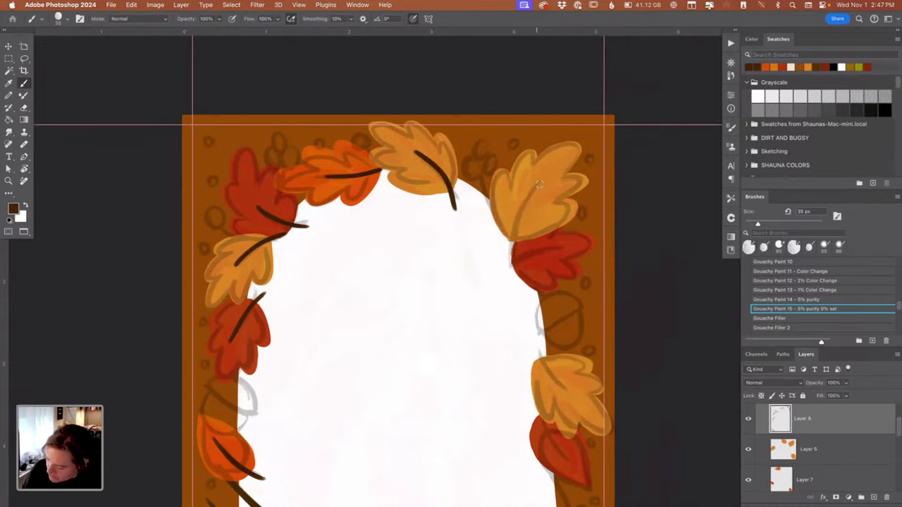
{"action": "left_click_drag", "start_coordinate": [539, 183], "coordinate": [504, 253]}
{"action": "left_click_drag", "start_coordinate": [481, 169], "coordinate": [488, 209]}
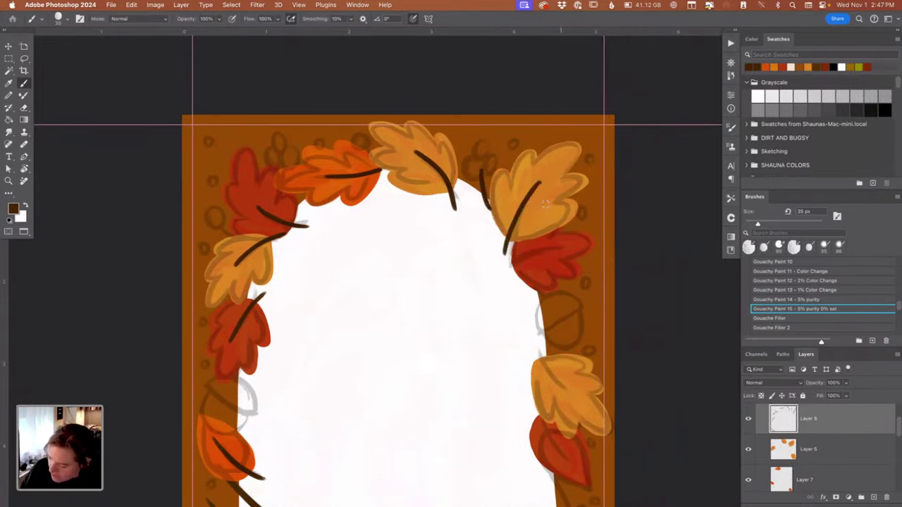
{"action": "scroll", "coordinate": [545, 205], "scroll_direction": "right", "scroll_amount": 5}
{"action": "scroll", "coordinate": [545, 204], "scroll_direction": "down", "scroll_amount": 2}
{"action": "left_click_drag", "start_coordinate": [431, 182], "coordinate": [374, 204]}
{"action": "scroll", "coordinate": [416, 235], "scroll_direction": "down", "scroll_amount": 1}
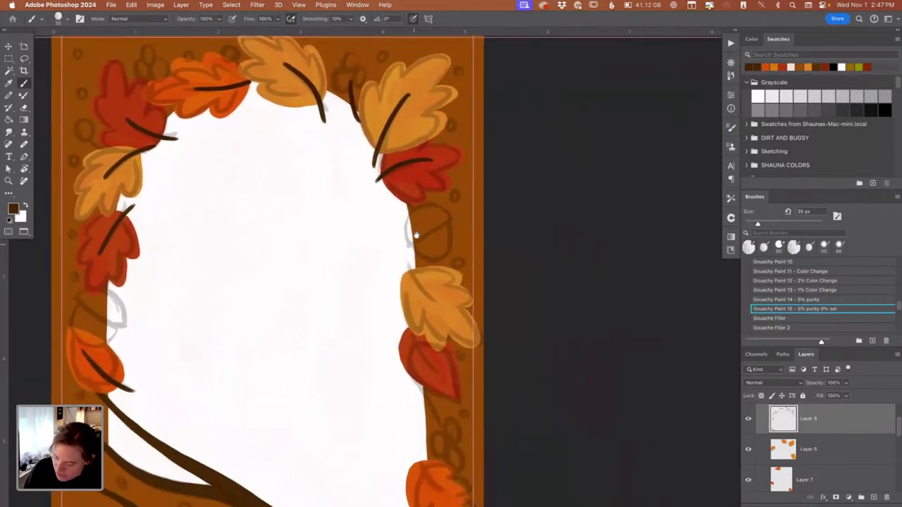
Step: Paint dark brown stems on the orange, red and red-orange leaves along the lower half of the page's right side
{"action": "scroll", "coordinate": [416, 235], "scroll_direction": "down", "scroll_amount": 2}
{"action": "scroll", "coordinate": [416, 235], "scroll_direction": "left", "scroll_amount": 1}
{"action": "mouse_move", "coordinate": [409, 233]}
{"action": "left_mouse_down"}
{"action": "mouse_move", "coordinate": [446, 273]}
{"action": "mouse_move", "coordinate": [446, 343]}
{"action": "left_mouse_up"}
{"action": "left_click_drag", "start_coordinate": [439, 287], "coordinate": [439, 229]}
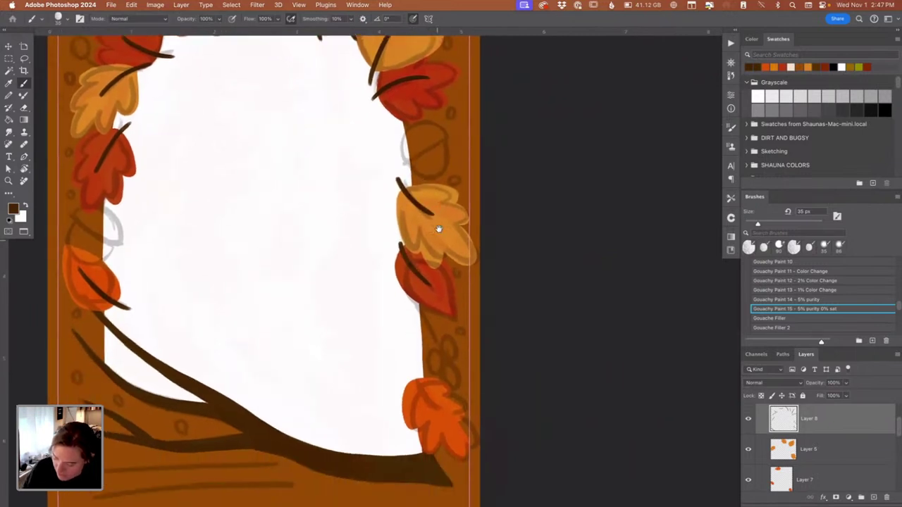
{"action": "scroll", "coordinate": [423, 282], "scroll_direction": "down", "scroll_amount": 2}
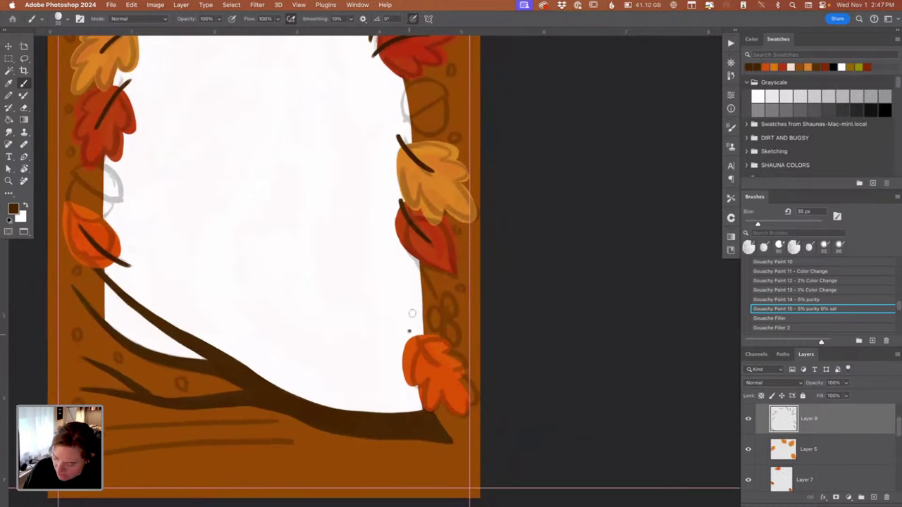
{"action": "scroll", "coordinate": [362, 268], "scroll_direction": "left", "scroll_amount": 5}
Step: Show the whole page and hide the rough sketch layer, Layer 3
{"action": "scroll", "coordinate": [362, 268], "scroll_direction": "up", "scroll_amount": 2}
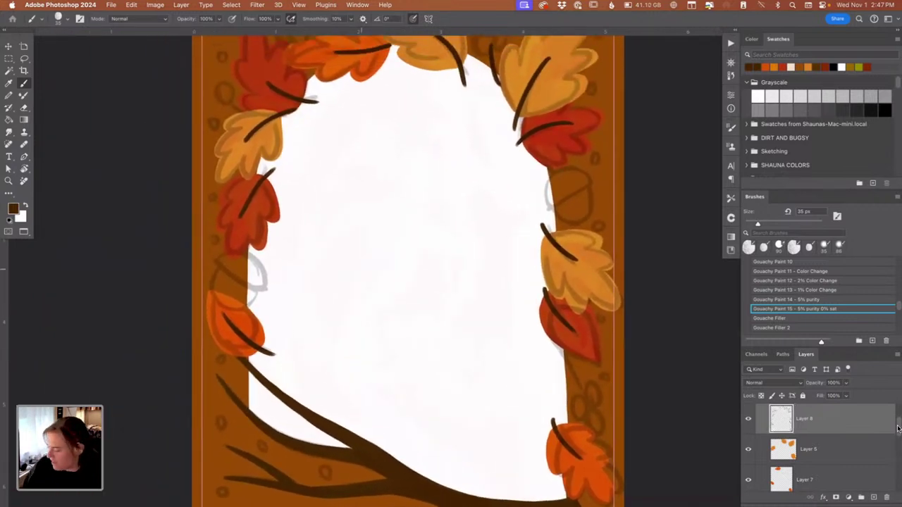
{"action": "scroll", "coordinate": [796, 430], "scroll_direction": "up", "scroll_amount": 2}
{"action": "key", "text": "super+0"}
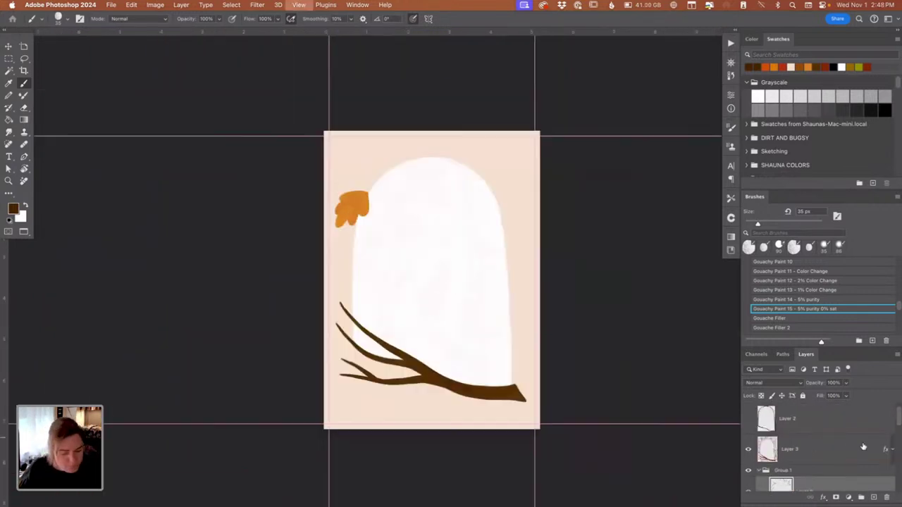
{"action": "scroll", "coordinate": [897, 423], "scroll_direction": "down", "scroll_amount": 1}
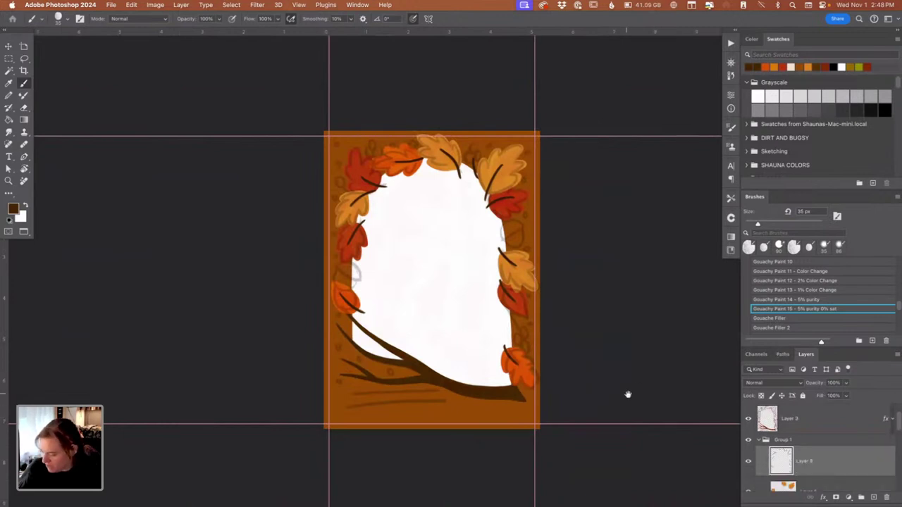
{"action": "left_click_drag", "start_coordinate": [627, 395], "coordinate": [611, 355]}
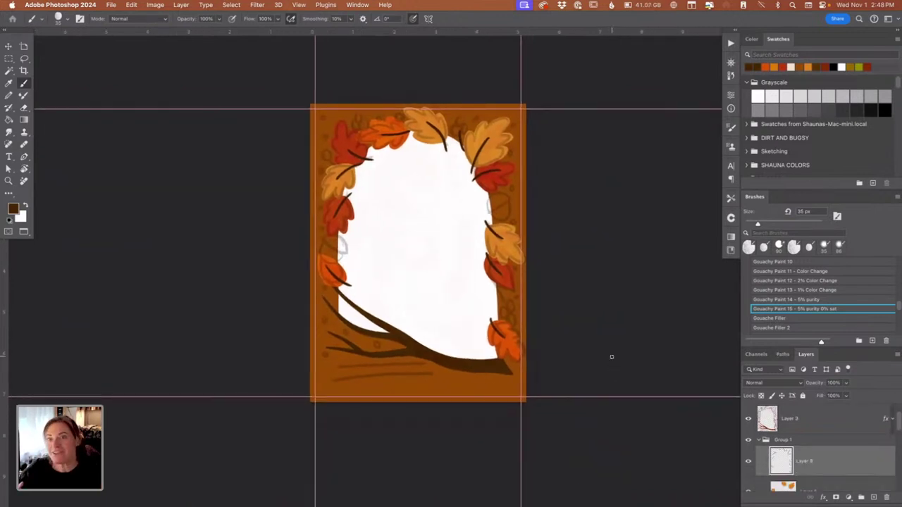
{"action": "scroll", "coordinate": [898, 419], "scroll_direction": "down", "scroll_amount": 1}
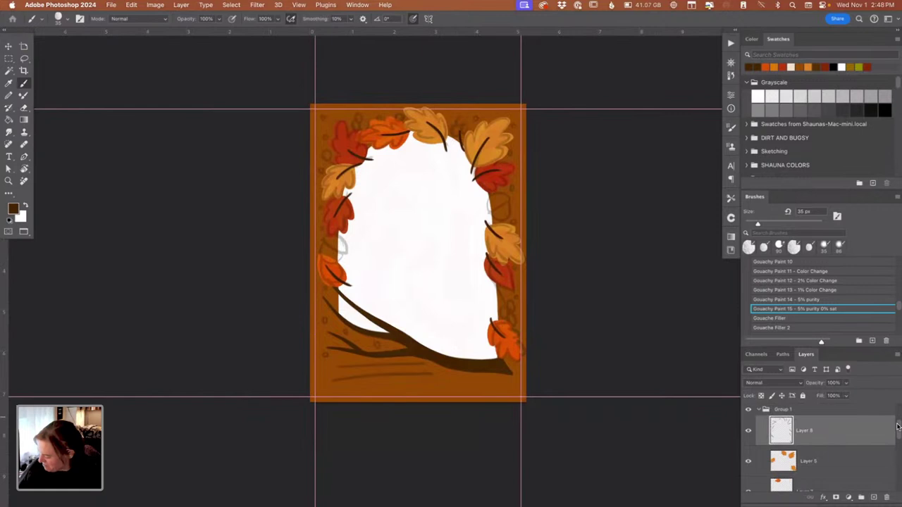
{"action": "scroll", "coordinate": [898, 419], "scroll_direction": "up", "scroll_amount": 1}
{"action": "left_click", "coordinate": [749, 419]}
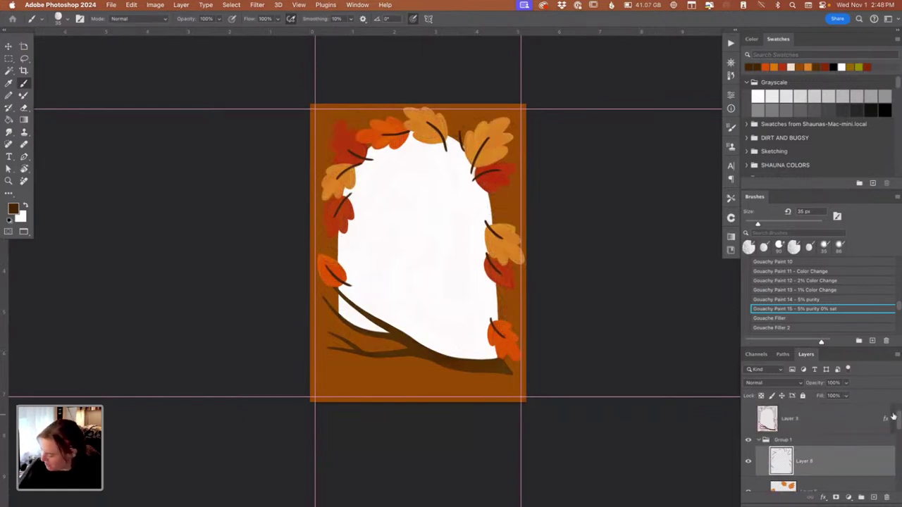
Step: Move the branch layer, Layer 4, out of Group 1 to directly below it and collapse the group
{"action": "scroll", "coordinate": [898, 418], "scroll_direction": "down", "scroll_amount": 1}
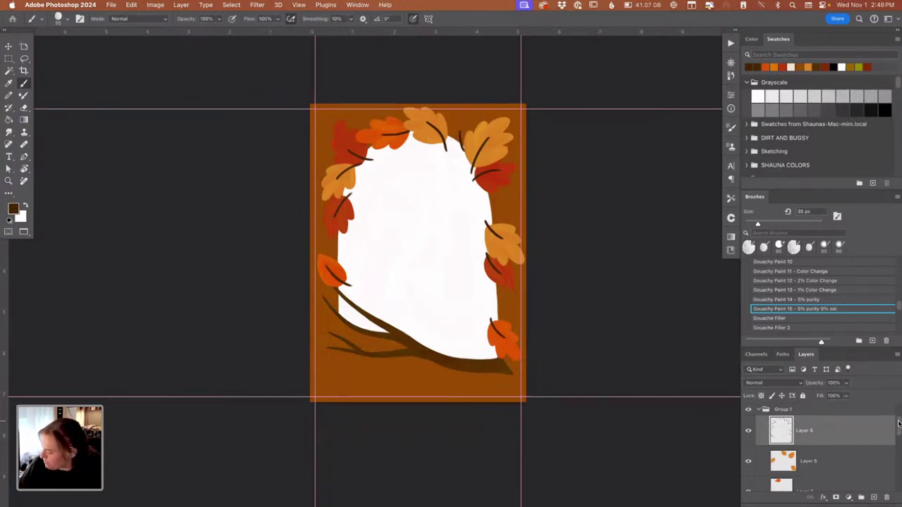
{"action": "left_click_drag", "start_coordinate": [898, 423], "coordinate": [897, 452]}
{"action": "left_click", "coordinate": [871, 467]}
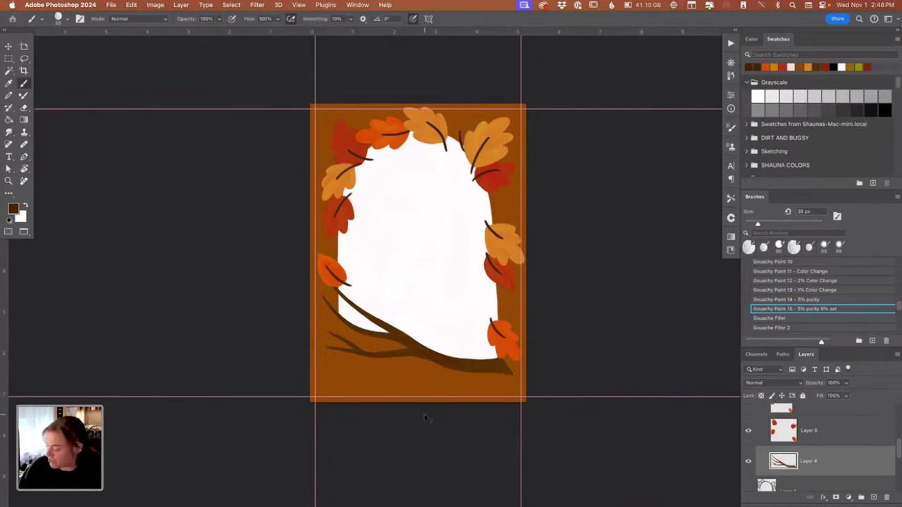
{"action": "key", "text": "alt+super+g"}
{"action": "left_click", "coordinate": [898, 424]}
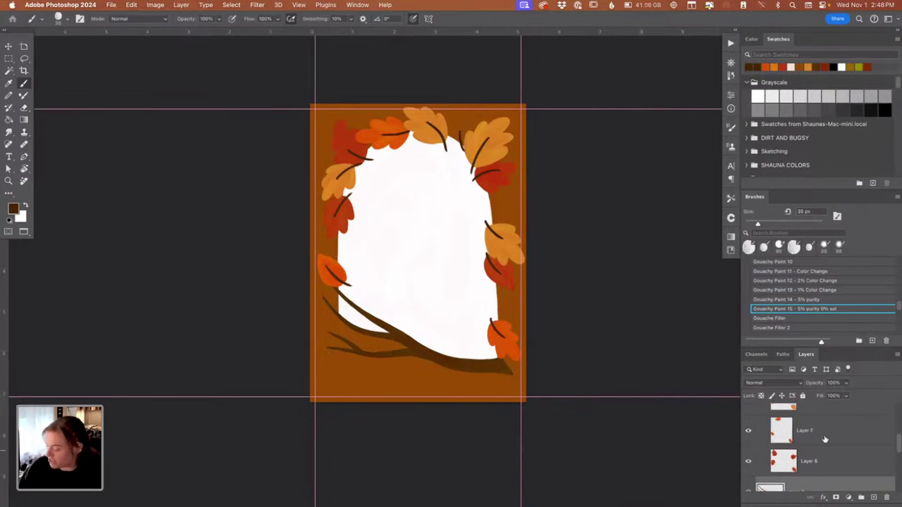
{"action": "scroll", "coordinate": [762, 443], "scroll_direction": "up", "scroll_amount": 3}
{"action": "left_click", "coordinate": [758, 440]}
{"action": "left_click_drag", "start_coordinate": [897, 429], "coordinate": [898, 438]}
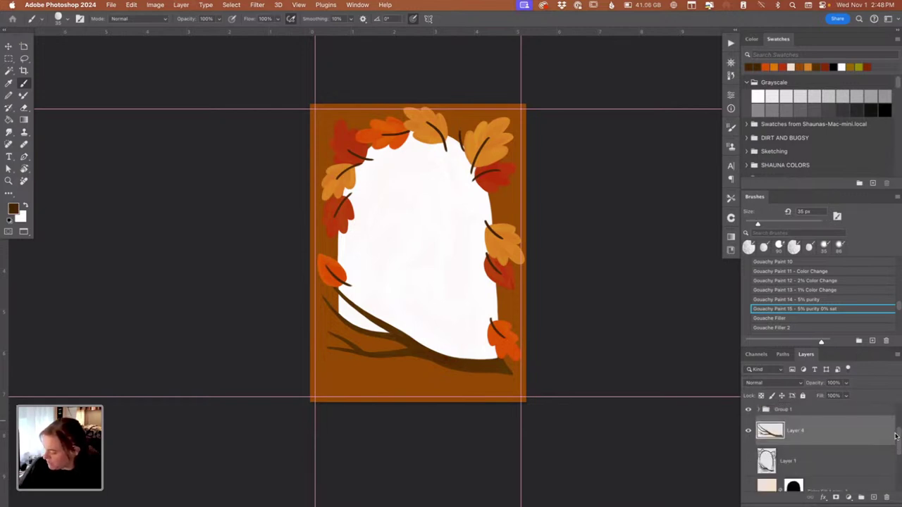
Step: Copy the arch-shaped mask from Color Fill 1 copy 2 onto Group 1 so the leaves are clipped to the frame
{"action": "left_click", "coordinate": [795, 486]}
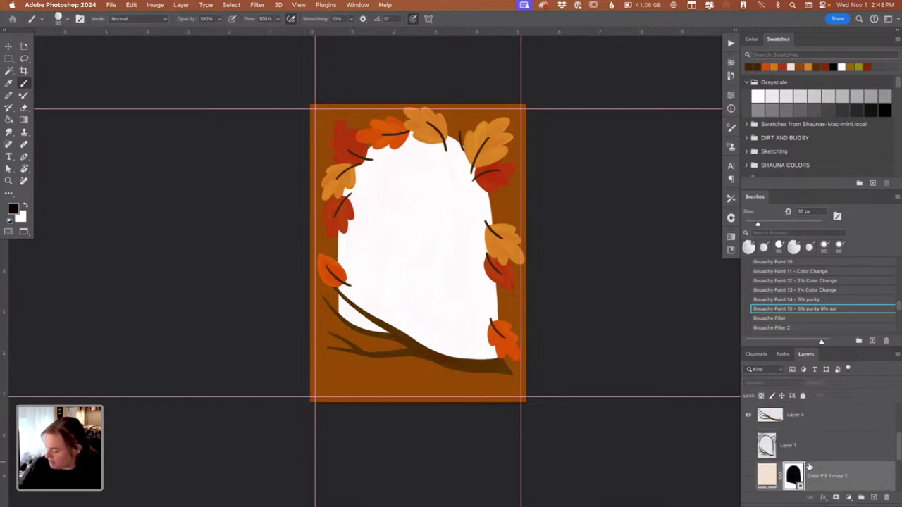
{"action": "left_click_drag", "start_coordinate": [893, 438], "coordinate": [896, 444]}
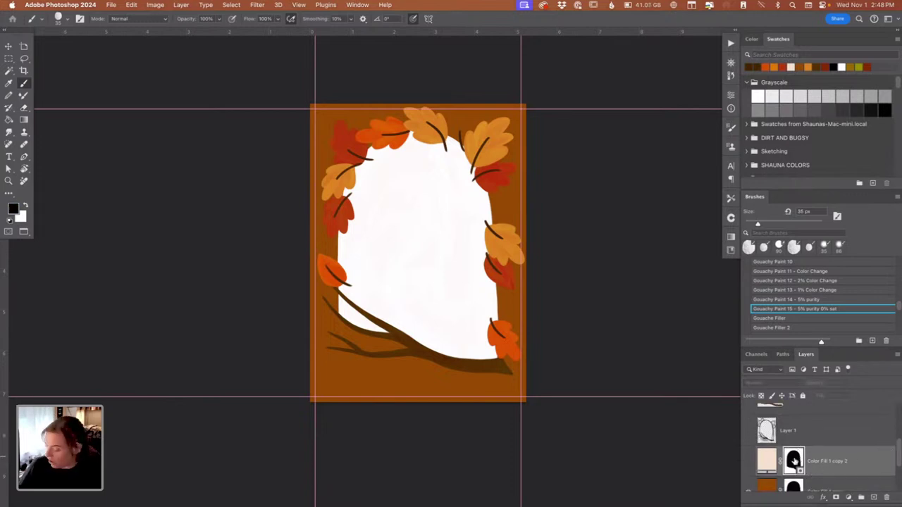
{"action": "left_click_drag", "start_coordinate": [794, 462], "coordinate": [806, 441]}
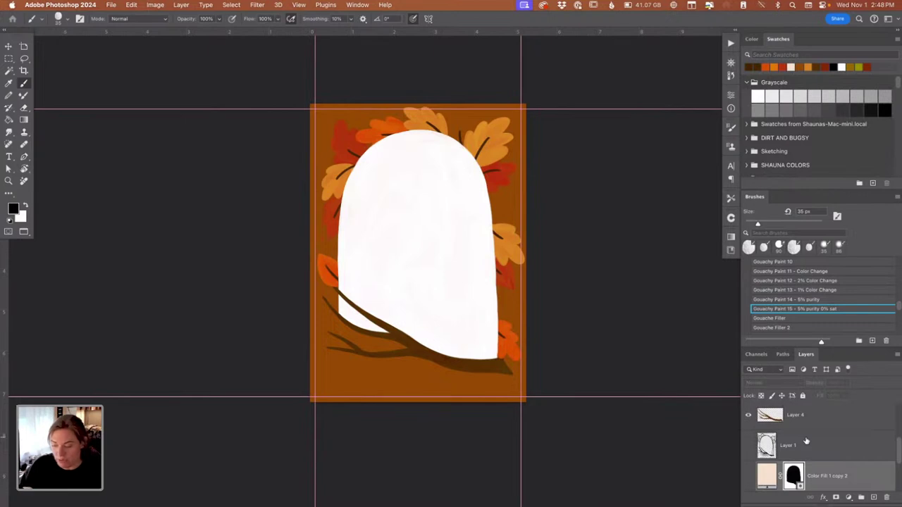
Step: Hide the burnt orange Color Fill 1 copy layer to inspect the clipped leaves and show it again
{"action": "left_click_drag", "start_coordinate": [426, 265], "coordinate": [448, 275]}
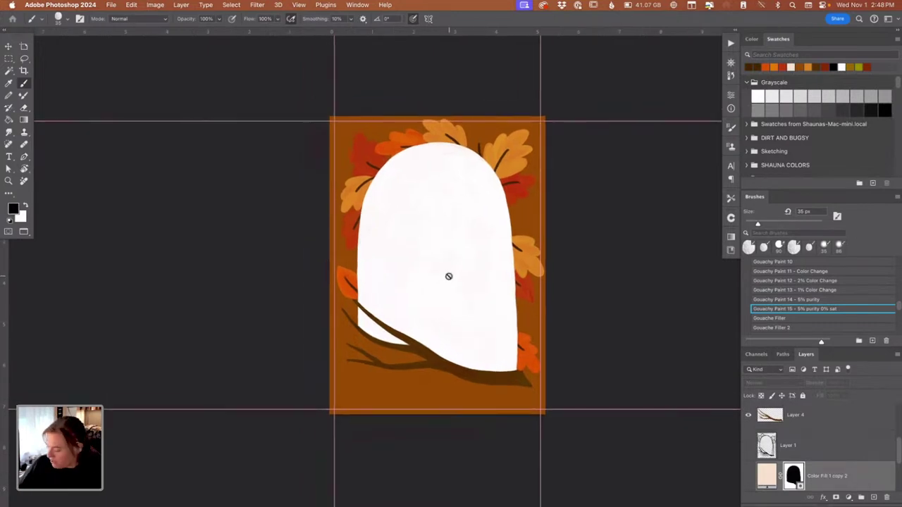
{"action": "scroll", "coordinate": [893, 449], "scroll_direction": "down", "scroll_amount": 3}
{"action": "left_click", "coordinate": [747, 451]}
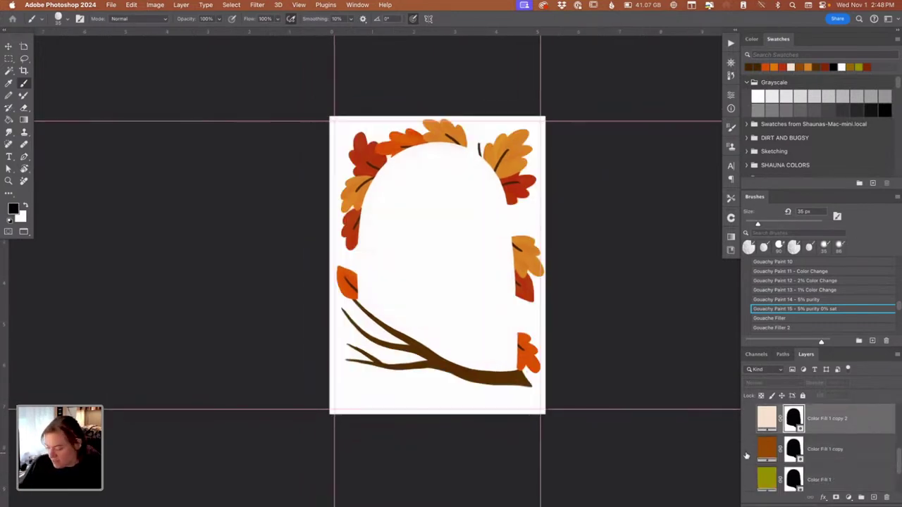
{"action": "left_click", "coordinate": [748, 453]}
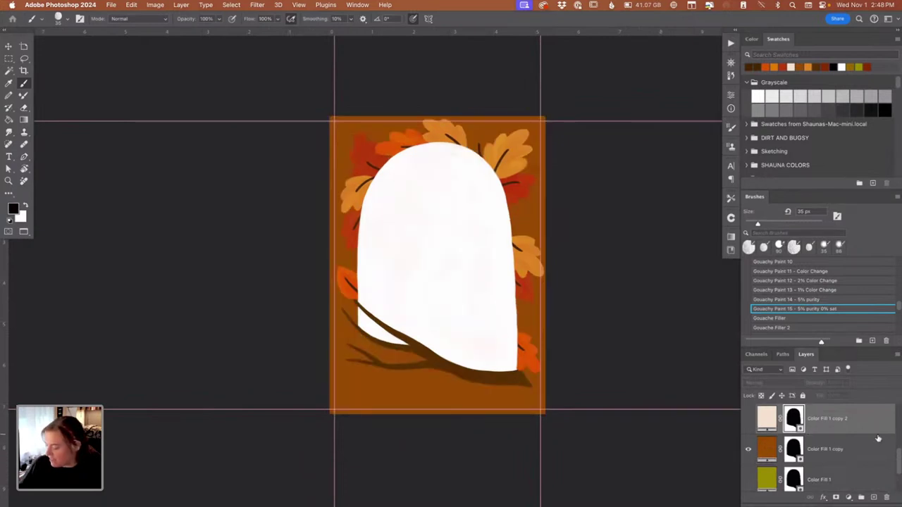
Step: Paint white on Group 1's mask to reveal the edge of the left orange leaf overlapping the arch opening
{"action": "scroll", "coordinate": [894, 454], "scroll_direction": "up", "scroll_amount": 1}
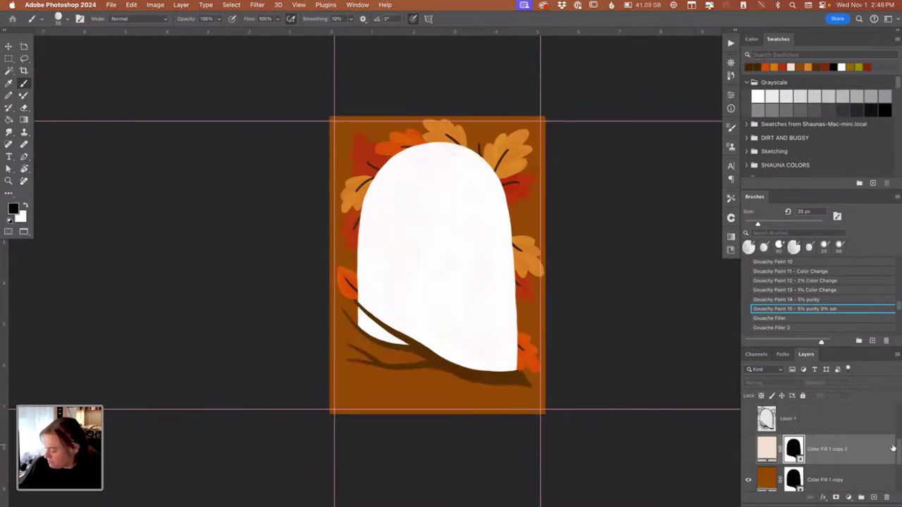
{"action": "scroll", "coordinate": [897, 443], "scroll_direction": "up", "scroll_amount": 1}
{"action": "scroll", "coordinate": [894, 446], "scroll_direction": "up", "scroll_amount": 1}
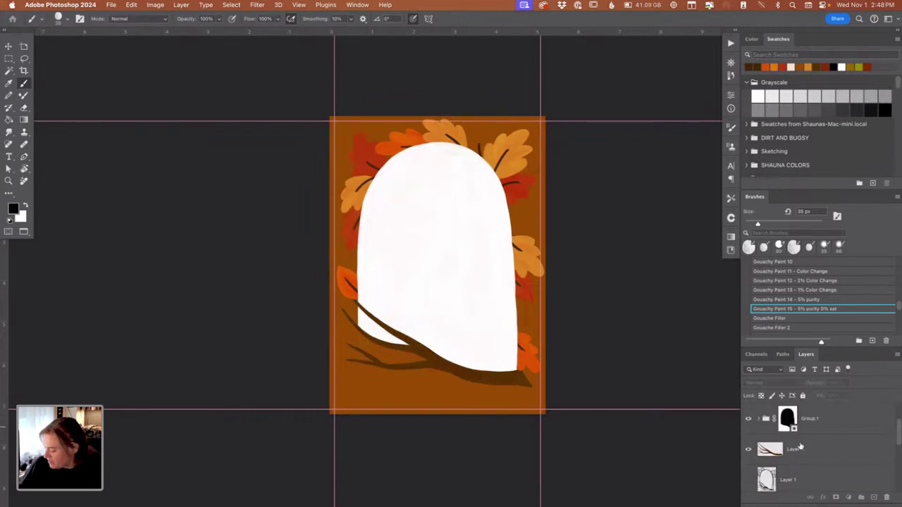
{"action": "left_click", "coordinate": [801, 428]}
{"action": "key", "text": "super+;"}
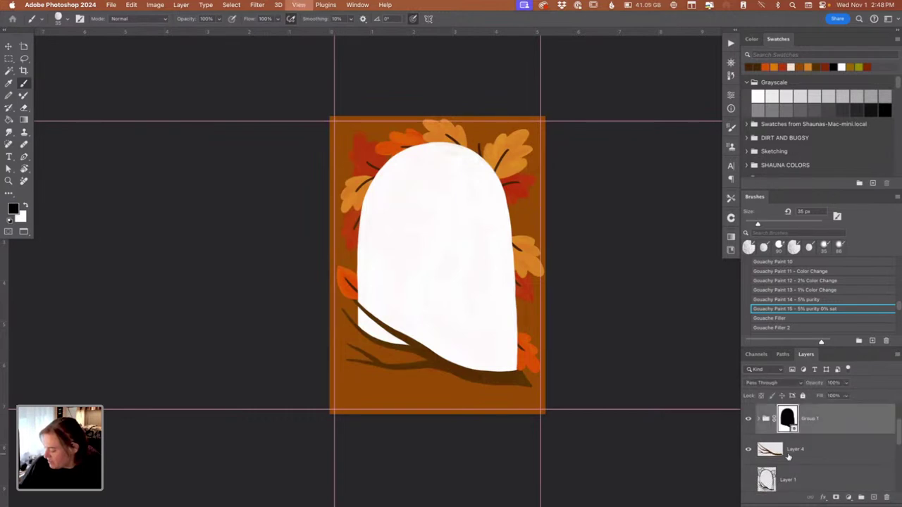
{"action": "scroll", "coordinate": [353, 226], "scroll_direction": "up", "scroll_amount": 5}
{"action": "scroll", "coordinate": [353, 227], "scroll_direction": "down", "scroll_amount": 3}
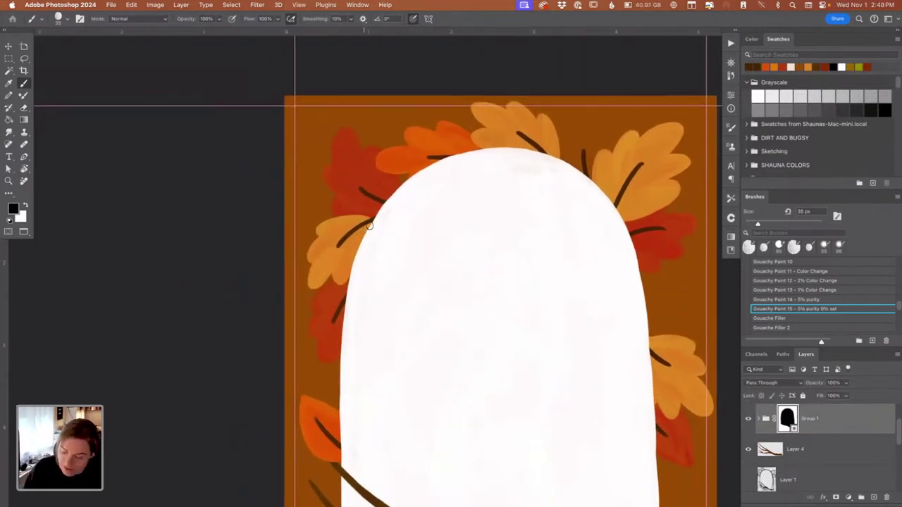
{"action": "key", "text": "x"}
{"action": "left_click_drag", "start_coordinate": [368, 235], "coordinate": [346, 269]}
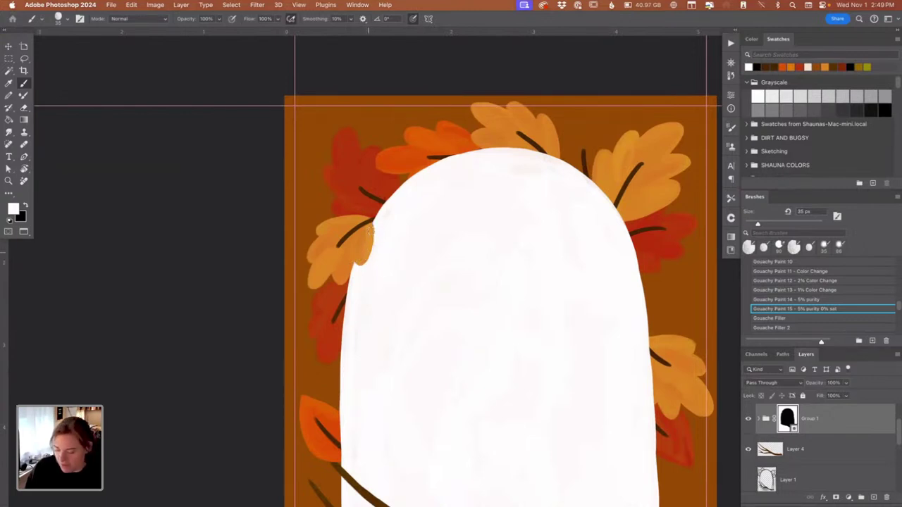
{"action": "left_click_drag", "start_coordinate": [372, 223], "coordinate": [368, 269]}
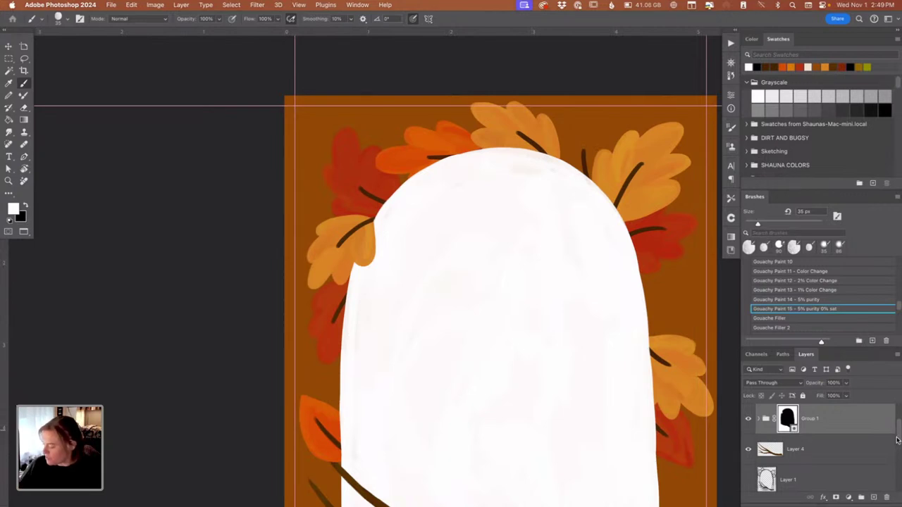
Step: Show the PHOTO group, hide its dog picture so the family photo fills the arch, and collapse the group
{"action": "left_click_drag", "start_coordinate": [897, 440], "coordinate": [892, 480]}
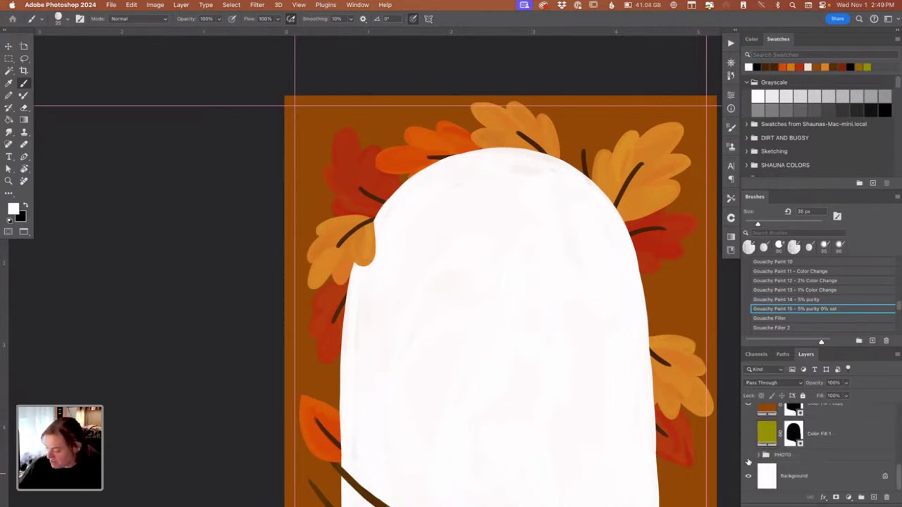
{"action": "left_click", "coordinate": [748, 455]}
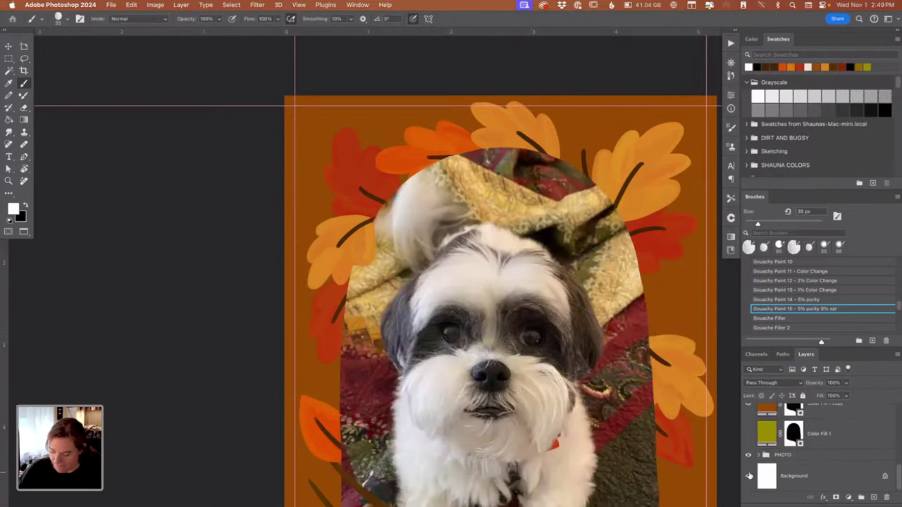
{"action": "key", "text": "super+minus"}
{"action": "key", "text": "super+minus"}
{"action": "key", "text": "super+minus"}
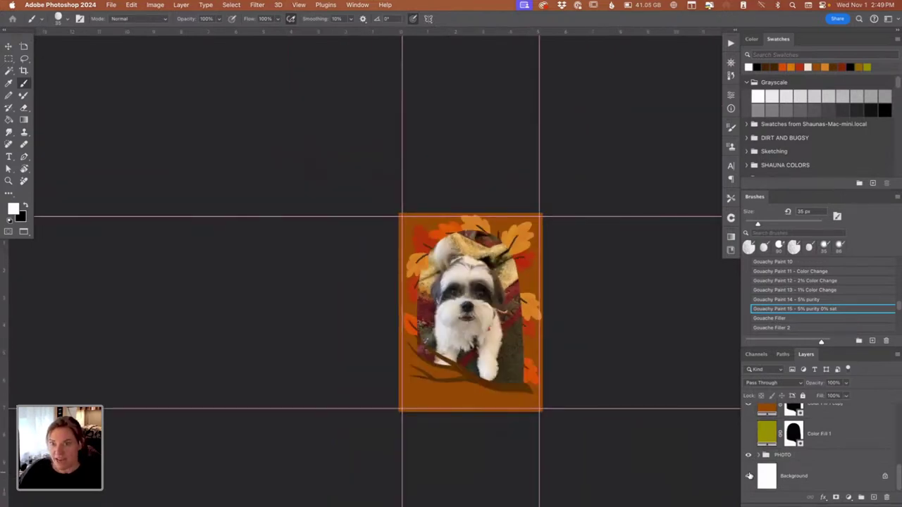
{"action": "key", "text": "super+equal"}
{"action": "key", "text": "super+equal"}
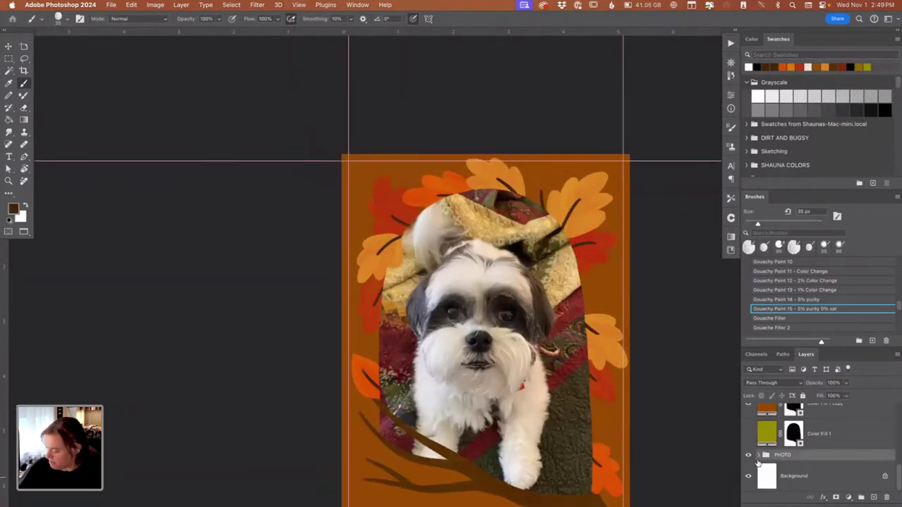
{"action": "left_click", "coordinate": [758, 456]}
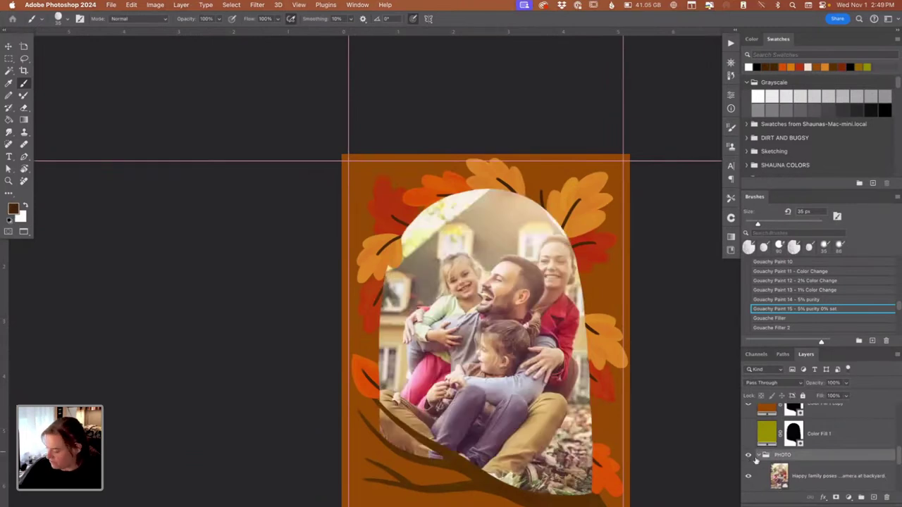
{"action": "left_click", "coordinate": [758, 456]}
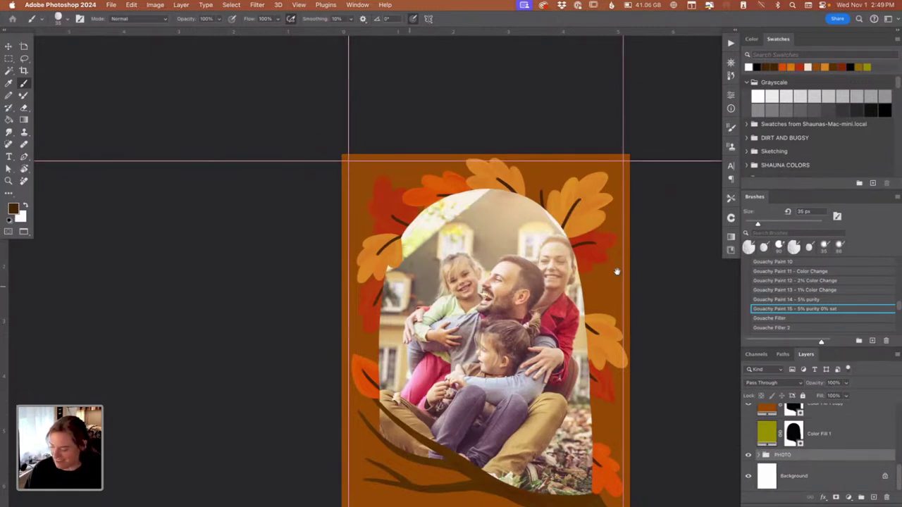
Step: Hide the Background layer and the PHOTO group to examine the empty arch opening, and show both again
{"action": "scroll", "coordinate": [617, 271], "scroll_direction": "down", "scroll_amount": 5}
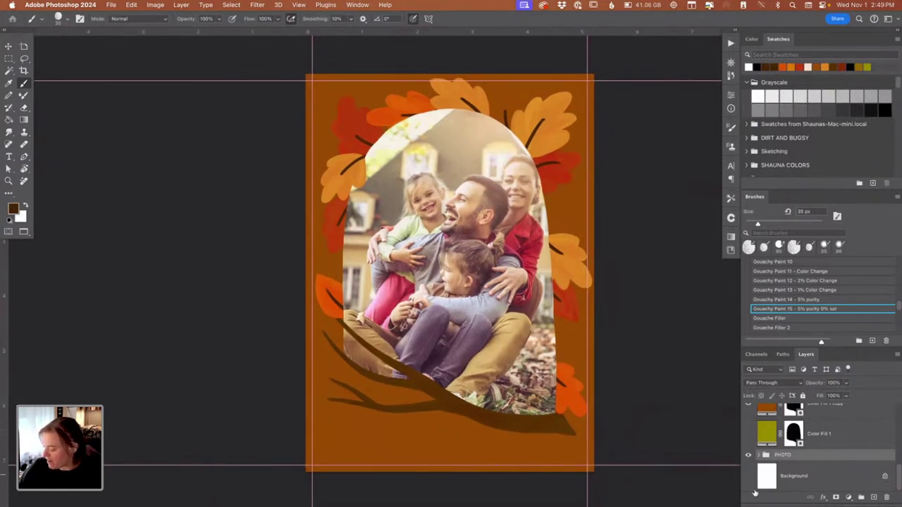
{"action": "key", "text": "super+comma"}
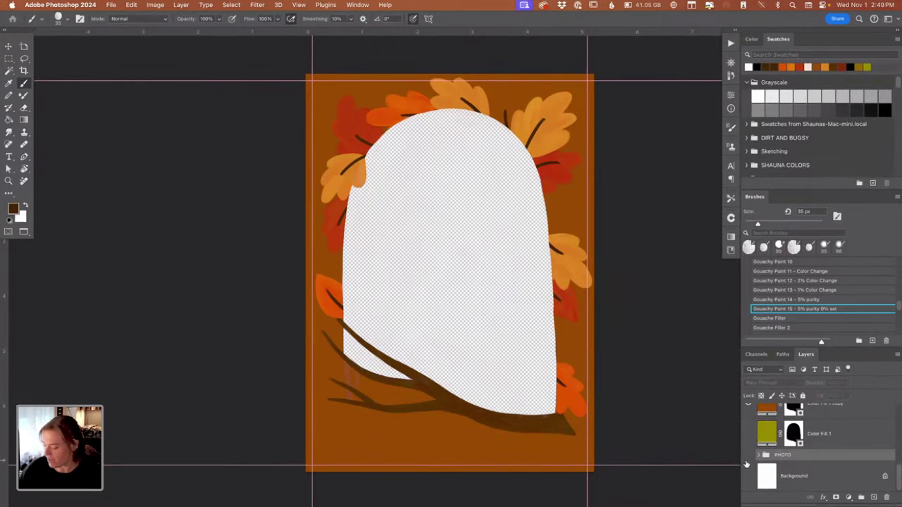
{"action": "left_click", "coordinate": [749, 456]}
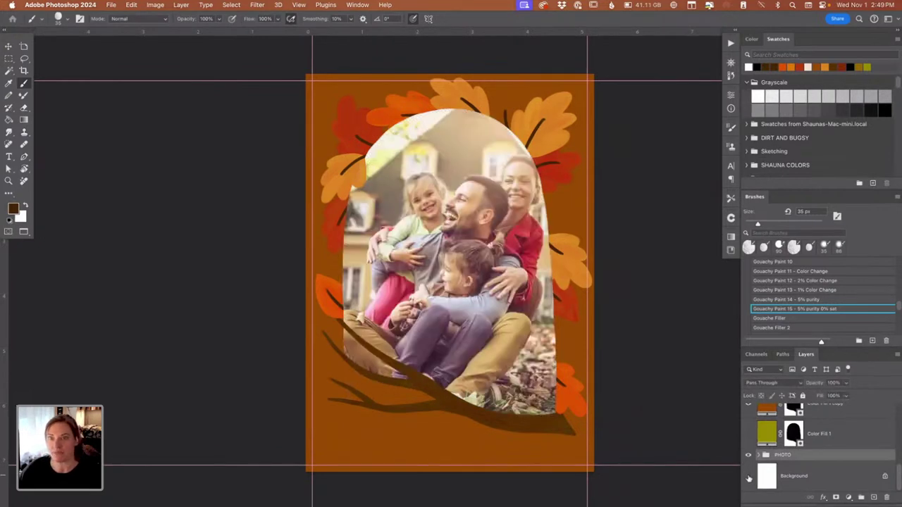
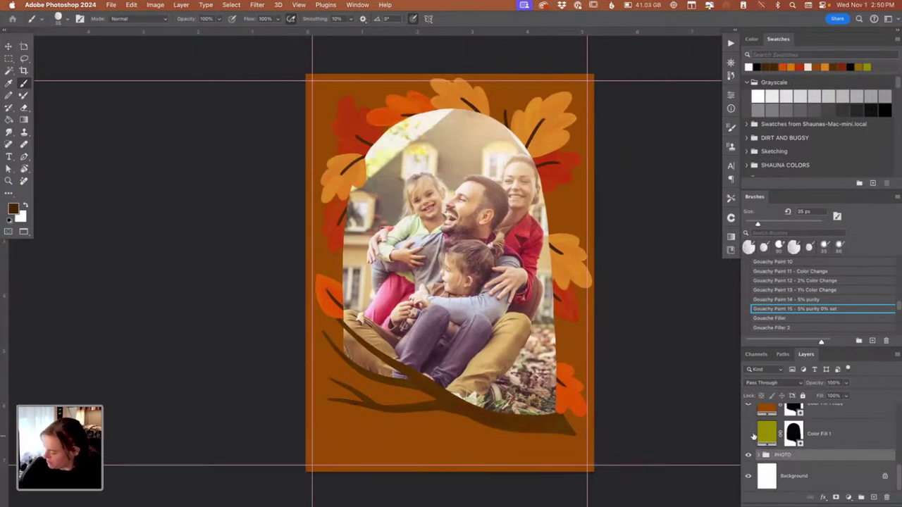
Step: Compare the olive green, burnt orange and cream fill layers behind the leaves, ending with the burnt orange fill visible
{"action": "left_click_drag", "start_coordinate": [749, 410], "coordinate": [748, 438]}
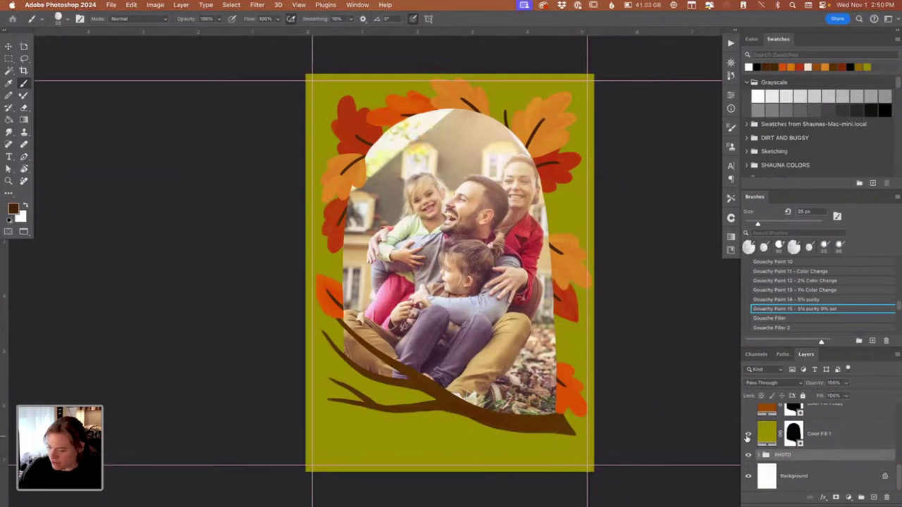
{"action": "left_click", "coordinate": [747, 435]}
{"action": "left_click", "coordinate": [748, 413]}
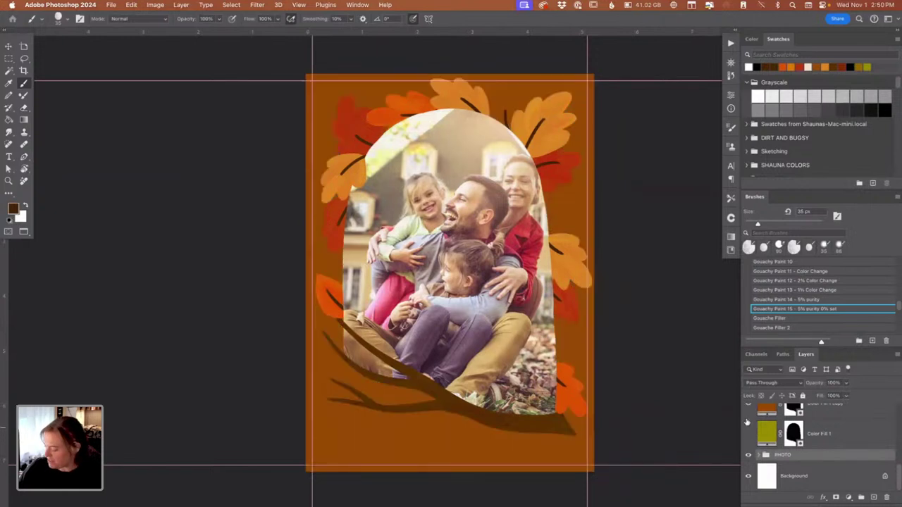
{"action": "left_click", "coordinate": [748, 412]}
{"action": "left_click", "coordinate": [748, 434]}
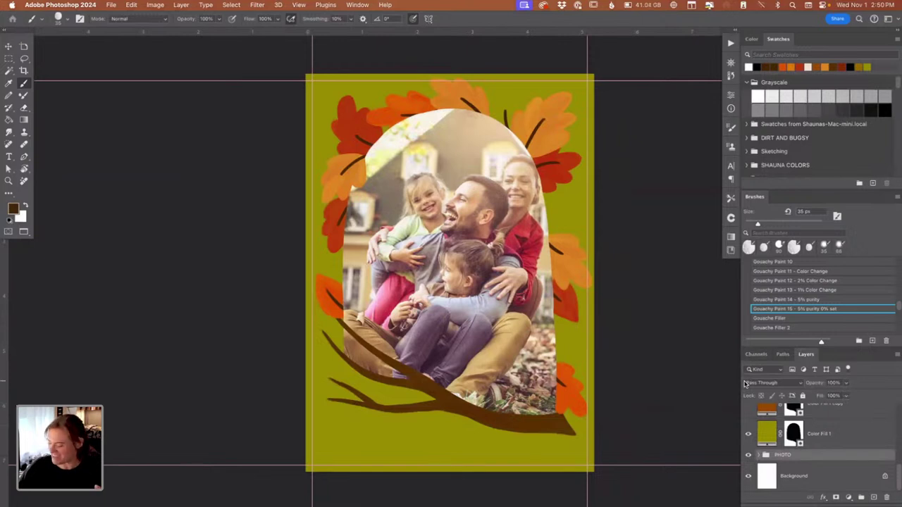
{"action": "left_click", "coordinate": [748, 413]}
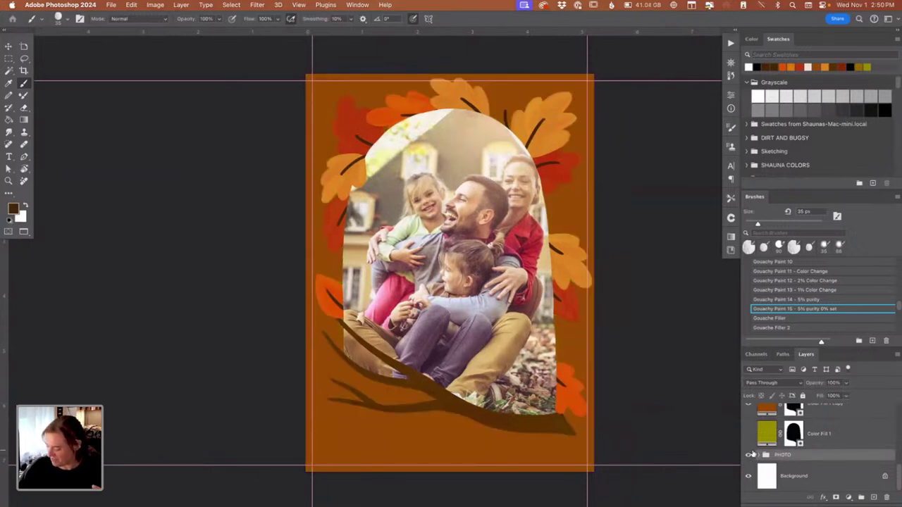
{"action": "scroll", "coordinate": [892, 467], "scroll_direction": "up", "scroll_amount": 2}
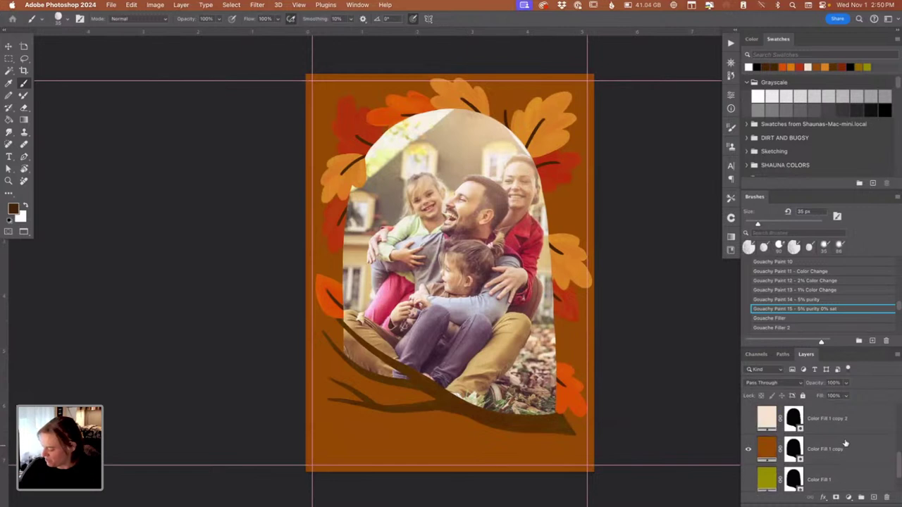
{"action": "left_click", "coordinate": [747, 420]}
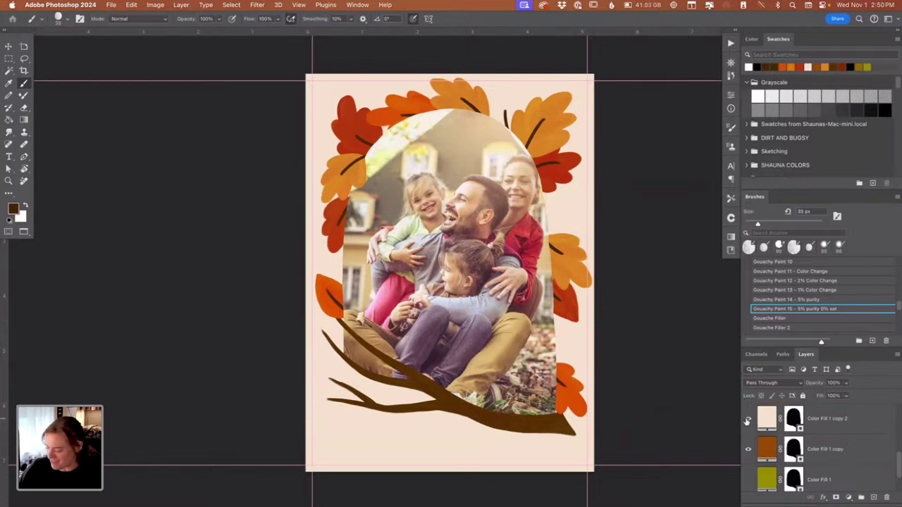
{"action": "left_click", "coordinate": [748, 419]}
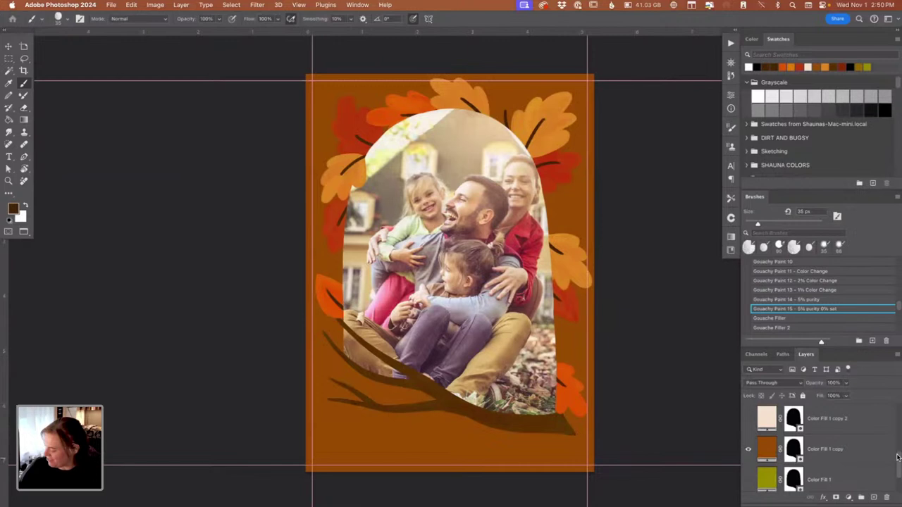
Step: Show the rough sketch, Layer 3, expand Group 1 and add a new layer above the stem layer inside it
{"action": "left_click_drag", "start_coordinate": [898, 456], "coordinate": [893, 420]}
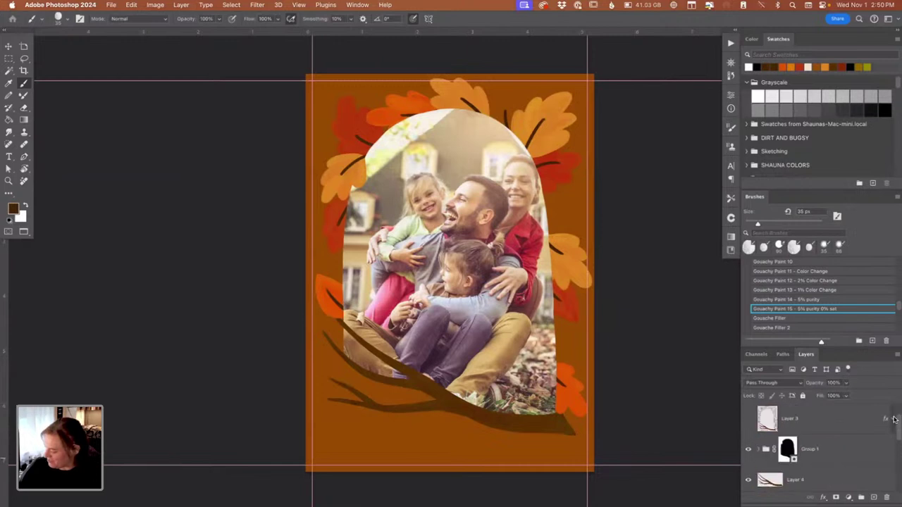
{"action": "left_click", "coordinate": [748, 419]}
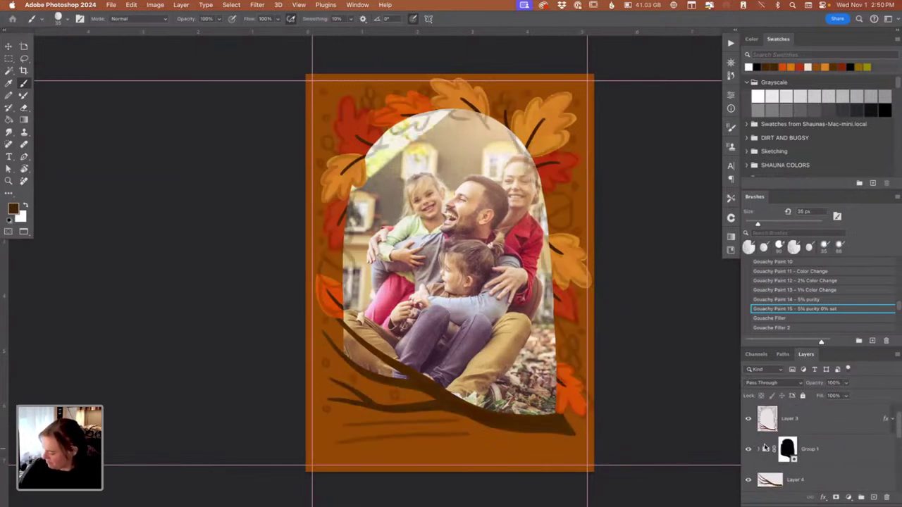
{"action": "left_click", "coordinate": [761, 448]}
{"action": "scroll", "coordinate": [895, 422], "scroll_direction": "down", "scroll_amount": 1}
{"action": "left_click", "coordinate": [862, 460]}
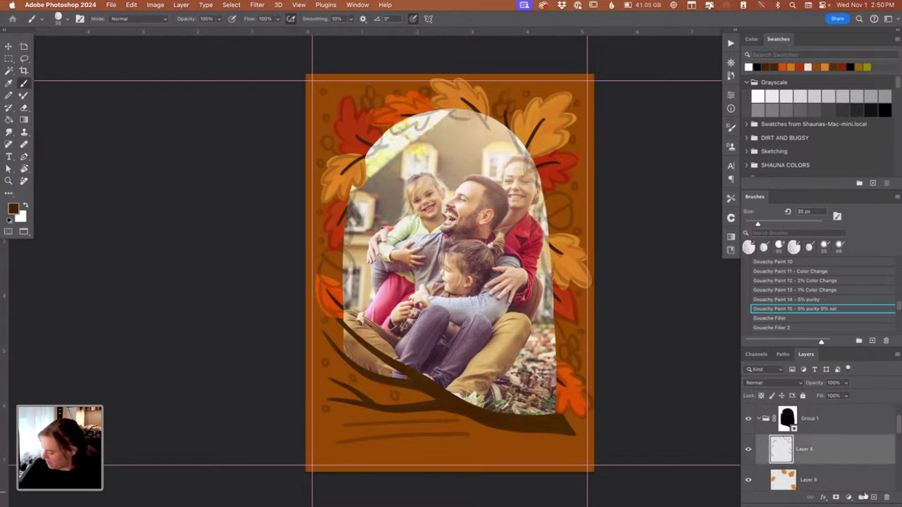
{"action": "left_click", "coordinate": [874, 498]}
{"action": "scroll", "coordinate": [525, 302], "scroll_direction": "up", "scroll_amount": 3}
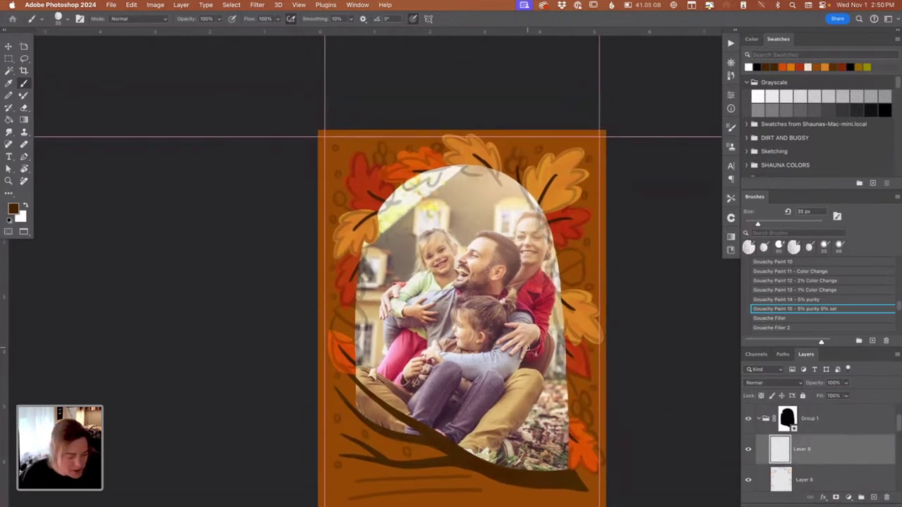
Step: Set the foreground colour to a dark berry red with hue 353°, saturation 97% and brightness 46%
{"action": "key", "text": "n"}
{"action": "left_click_drag", "start_coordinate": [535, 203], "coordinate": [577, 284]}
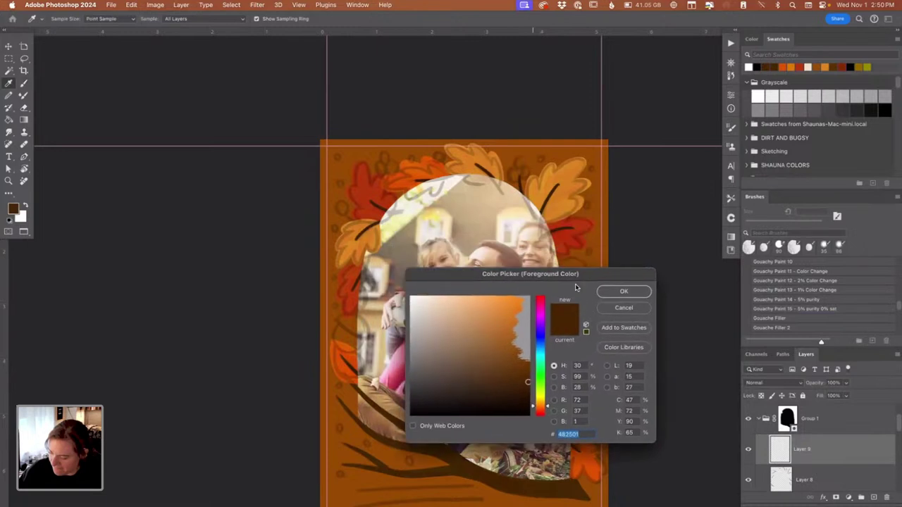
{"action": "left_click", "coordinate": [546, 419]}
{"action": "mouse_move", "coordinate": [548, 420]}
{"action": "left_mouse_down"}
{"action": "mouse_move", "coordinate": [546, 308]}
{"action": "mouse_move", "coordinate": [522, 358]}
{"action": "mouse_move", "coordinate": [529, 368]}
{"action": "left_mouse_up"}
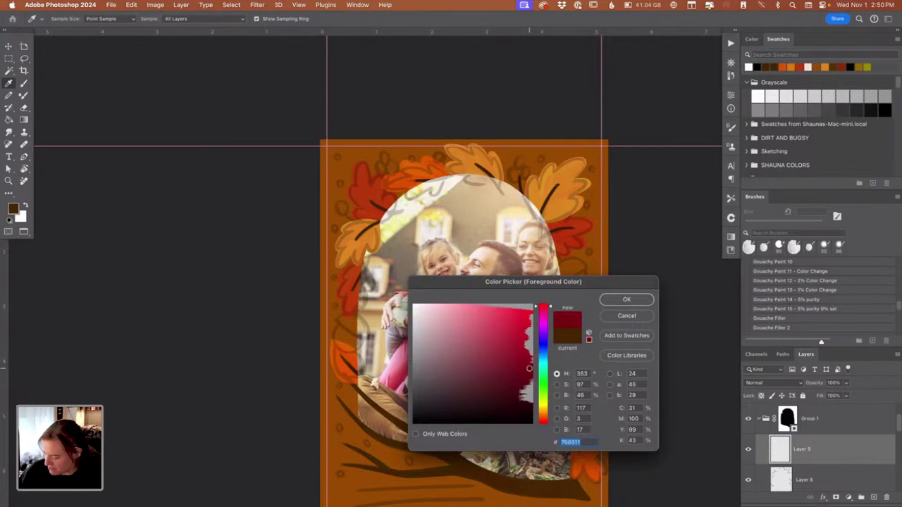
{"action": "left_click", "coordinate": [624, 300]}
Step: Paint a filled dark red berry on the stem between the two upper golden leaves, with the brush enlarged to 50 px
{"action": "mouse_move", "coordinate": [514, 176]}
{"action": "left_mouse_down"}
{"action": "mouse_move", "coordinate": [508, 168]}
{"action": "mouse_move", "coordinate": [517, 176]}
{"action": "left_mouse_up"}
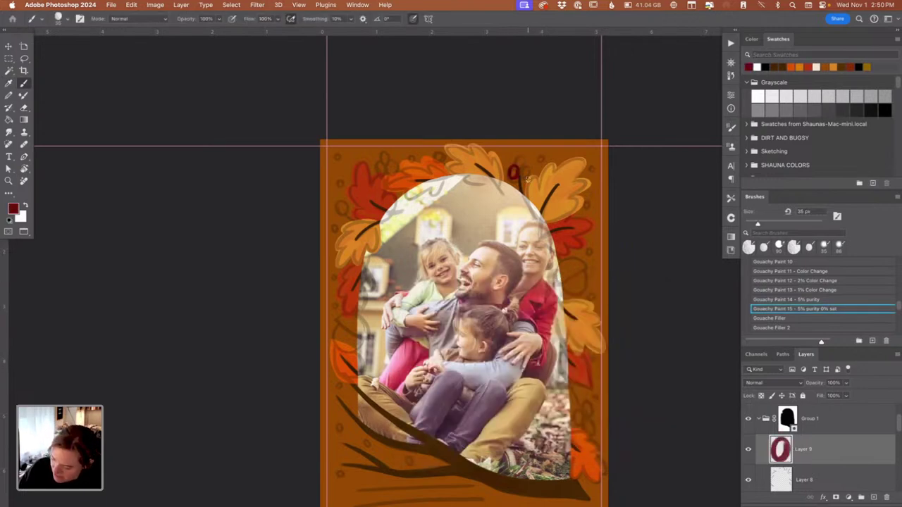
{"action": "key", "text": "super+plus"}
{"action": "key", "text": "super+plus"}
{"action": "left_click_drag", "start_coordinate": [574, 99], "coordinate": [348, 391]}
{"action": "left_click_drag", "start_coordinate": [394, 312], "coordinate": [387, 302]}
{"action": "key", "text": "bracketright"}
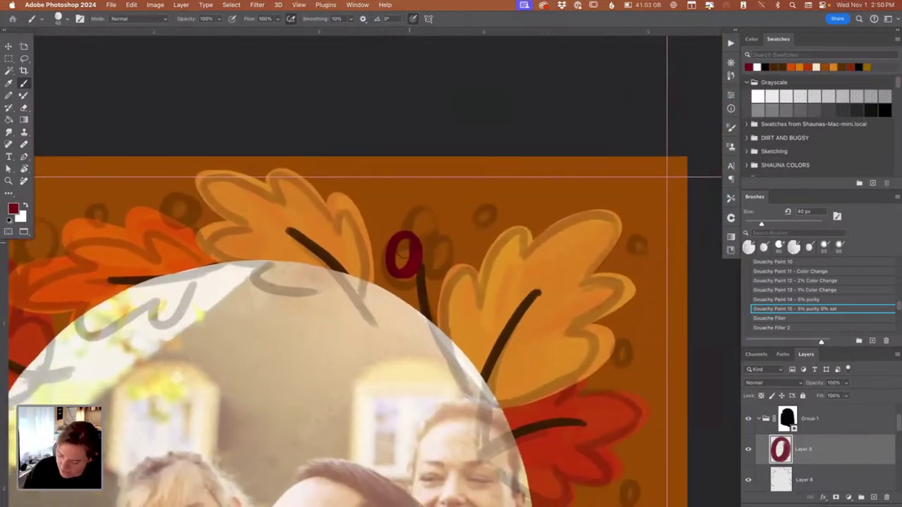
{"action": "key", "text": "bracketright"}
{"action": "key", "text": "bracketright"}
{"action": "mouse_move", "coordinate": [406, 243]}
{"action": "left_mouse_down"}
{"action": "mouse_move", "coordinate": [403, 259]}
{"action": "mouse_move", "coordinate": [394, 241]}
{"action": "mouse_move", "coordinate": [393, 269]}
{"action": "left_mouse_up"}
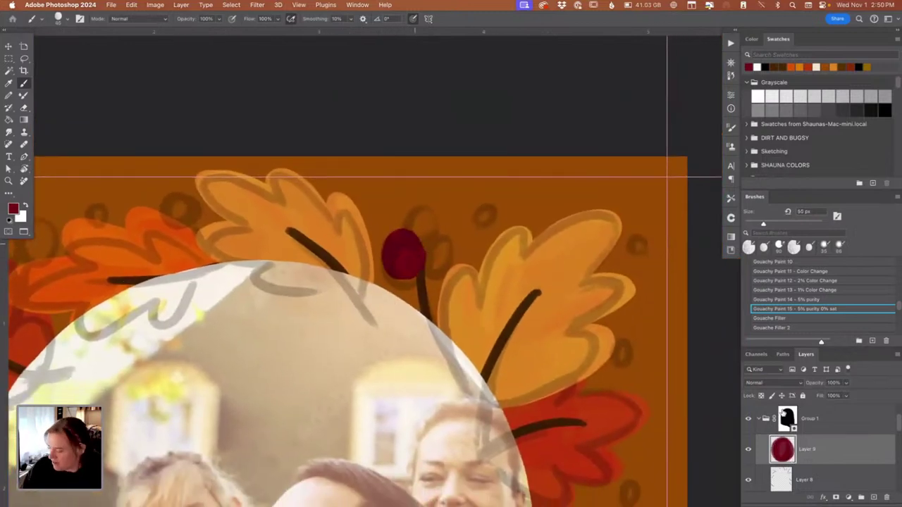
Step: Hide the sketch on Layer 3 to check the painted berry, and show the sketch again
{"action": "left_click_drag", "start_coordinate": [897, 429], "coordinate": [898, 421]}
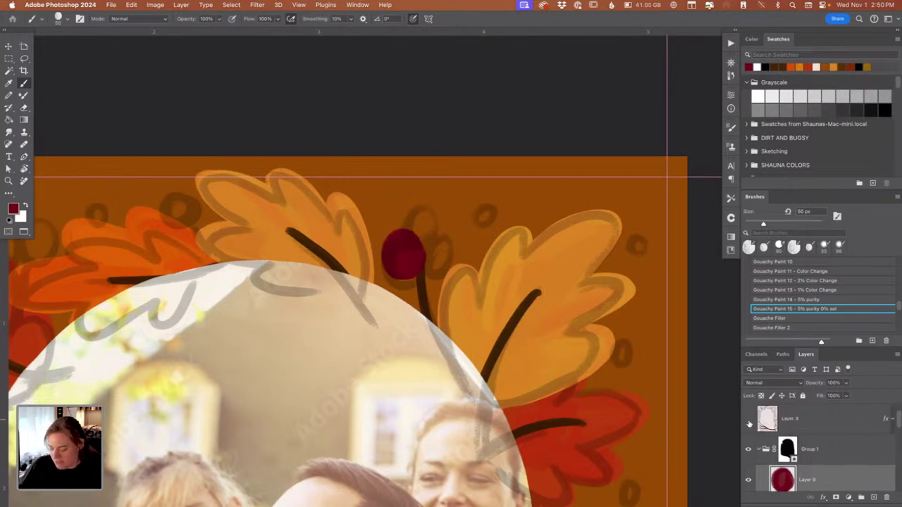
{"action": "left_click", "coordinate": [748, 420]}
{"action": "left_click", "coordinate": [749, 420]}
Step: Brighten the berry red to saturation 89% and brightness 64%, and paint a cluster of three berries on the upper stem
{"action": "key", "text": "n"}
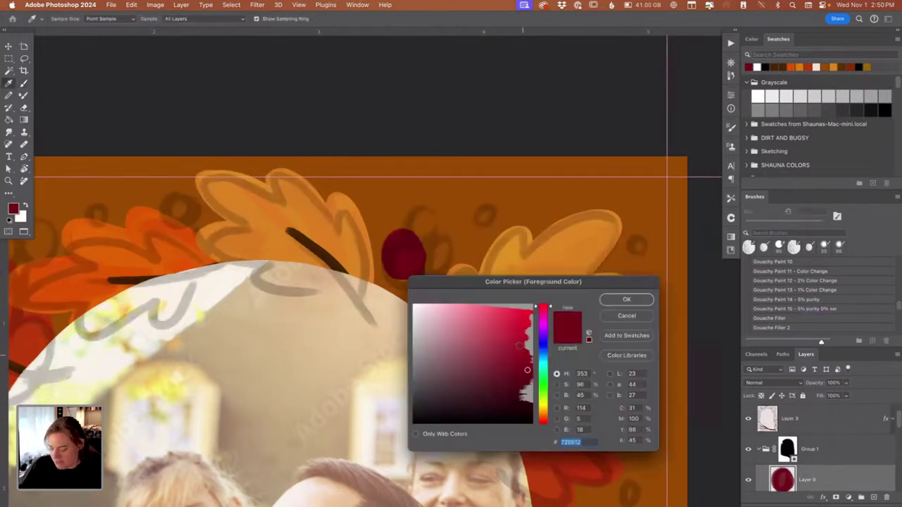
{"action": "left_click", "coordinate": [519, 346]}
{"action": "key", "text": "Return"}
{"action": "key", "text": "e"}
{"action": "mouse_move", "coordinate": [399, 241]}
{"action": "left_mouse_down"}
{"action": "mouse_move", "coordinate": [413, 258]}
{"action": "mouse_move", "coordinate": [389, 247]}
{"action": "mouse_move", "coordinate": [397, 244]}
{"action": "mouse_move", "coordinate": [399, 258]}
{"action": "mouse_move", "coordinate": [410, 241]}
{"action": "mouse_move", "coordinate": [393, 266]}
{"action": "mouse_move", "coordinate": [440, 244]}
{"action": "mouse_move", "coordinate": [429, 224]}
{"action": "mouse_move", "coordinate": [397, 220]}
{"action": "left_mouse_up"}
{"action": "key", "text": "b"}
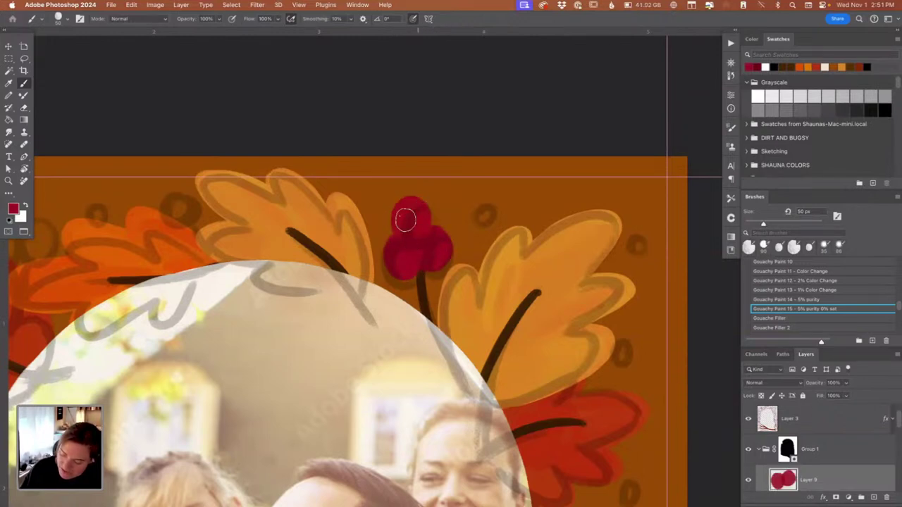
Step: Paint a second cluster of three red berries between the red and orange leaves near the card's upper-left corner
{"action": "mouse_move", "coordinate": [484, 227]}
{"action": "left_mouse_down"}
{"action": "mouse_move", "coordinate": [531, 218]}
{"action": "mouse_move", "coordinate": [768, 215]}
{"action": "left_mouse_up"}
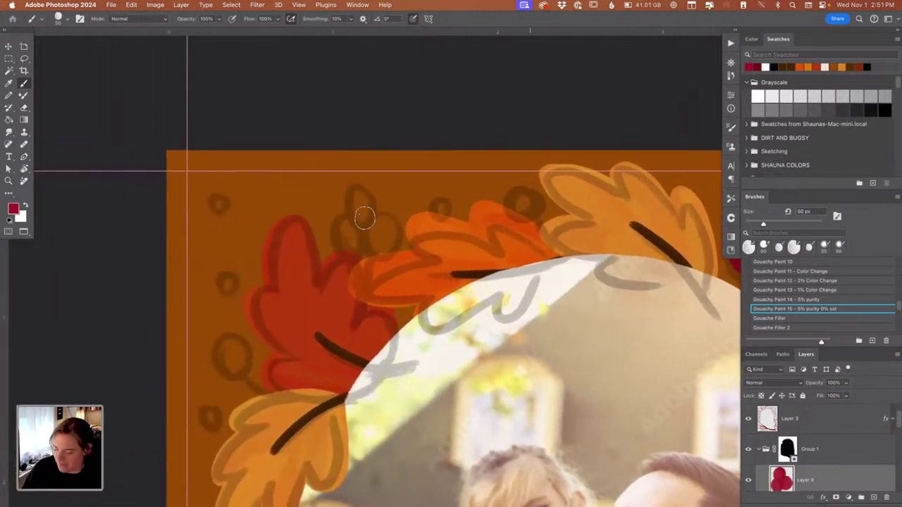
{"action": "mouse_move", "coordinate": [354, 224]}
{"action": "left_mouse_down"}
{"action": "mouse_move", "coordinate": [374, 193]}
{"action": "mouse_move", "coordinate": [386, 206]}
{"action": "mouse_move", "coordinate": [376, 225]}
{"action": "mouse_move", "coordinate": [394, 253]}
{"action": "left_mouse_up"}
{"action": "mouse_move", "coordinate": [370, 216]}
{"action": "left_mouse_down"}
{"action": "mouse_move", "coordinate": [370, 190]}
{"action": "mouse_move", "coordinate": [390, 203]}
{"action": "mouse_move", "coordinate": [368, 219]}
{"action": "left_mouse_up"}
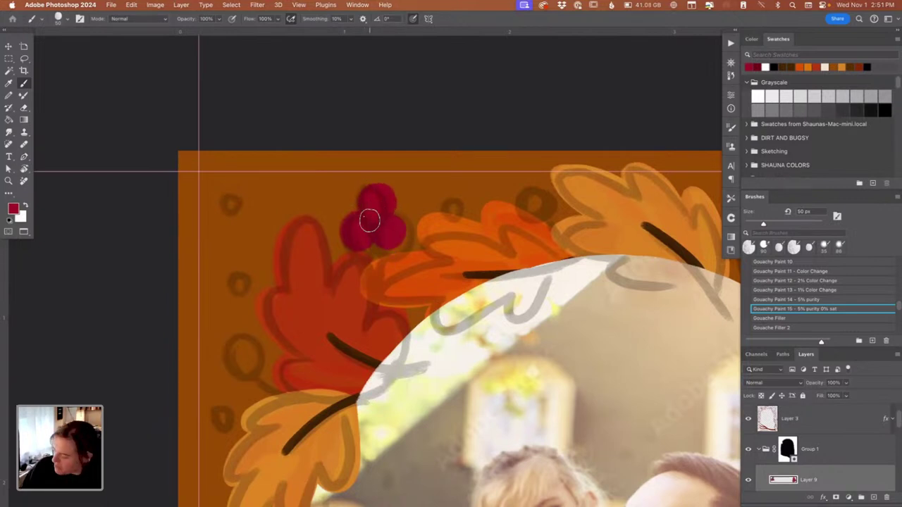
Step: Hide the sketch on Layer 3, examine the berries against the whole card, and bring the sketch back
{"action": "left_click", "coordinate": [748, 419]}
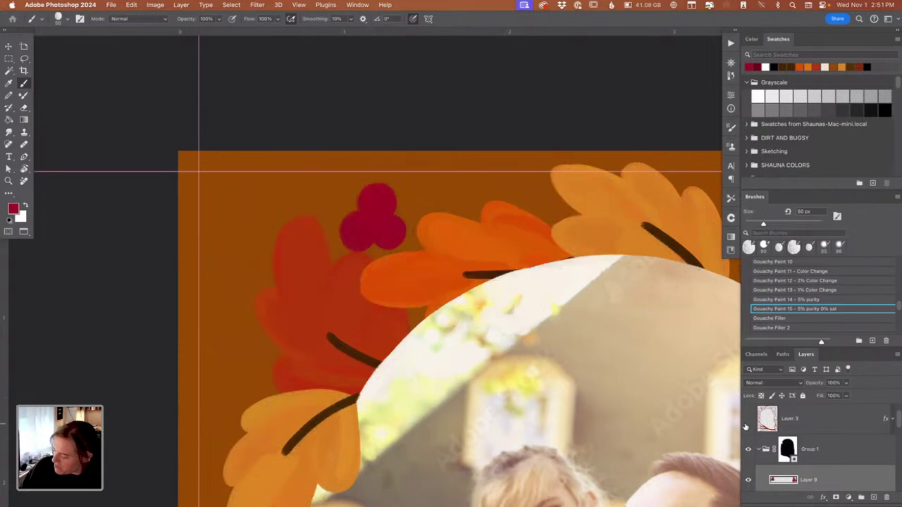
{"action": "key", "text": "super+minus"}
{"action": "key", "text": "super+minus"}
{"action": "key", "text": "super+minus"}
{"action": "key", "text": "super+minus"}
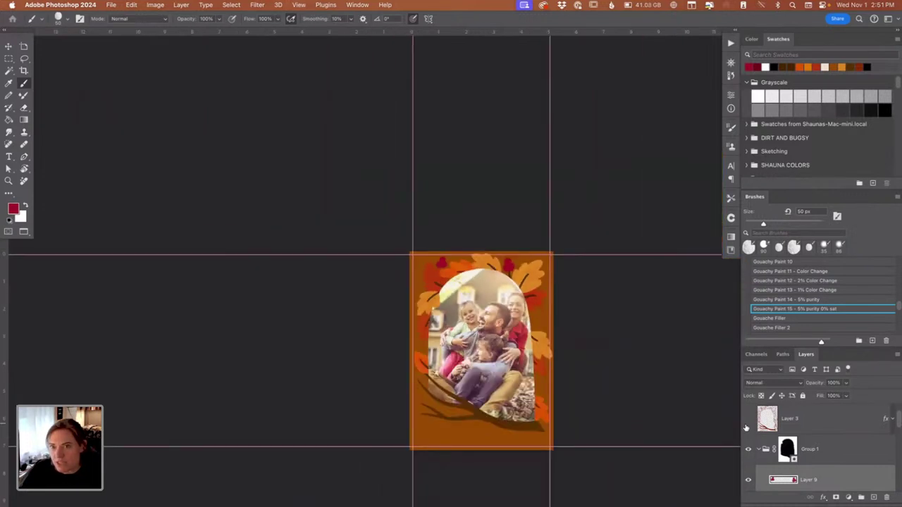
{"action": "key", "text": "super+plus"}
{"action": "key", "text": "super+plus"}
{"action": "key", "text": "super+plus"}
{"action": "key", "text": "super+plus"}
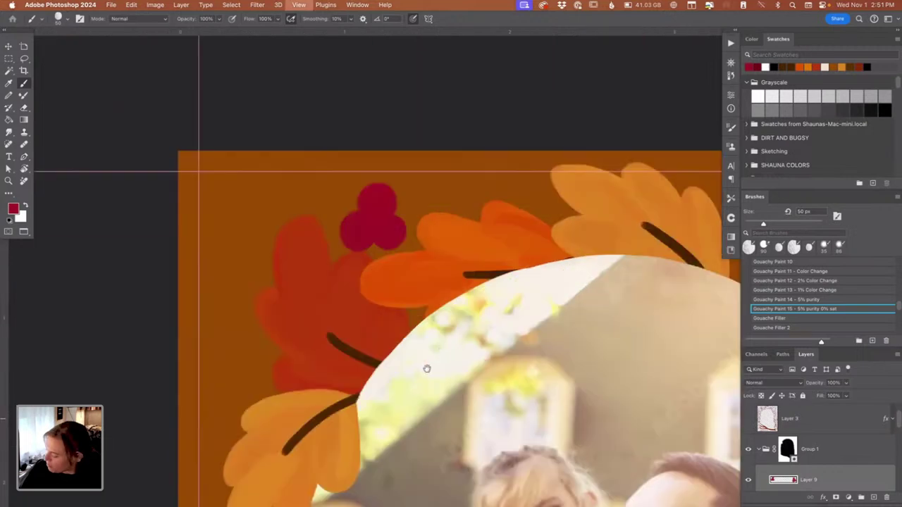
{"action": "key", "text": "super+z"}
Step: Paint a single red berry beside the upper-left red leaf and a three-berry cluster above the lower-right orange leaf
{"action": "left_click_drag", "start_coordinate": [398, 411], "coordinate": [462, 328]}
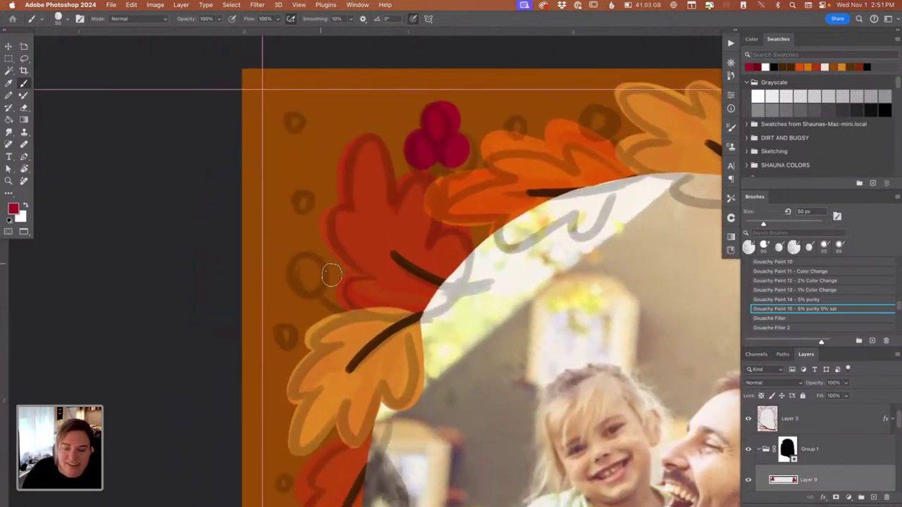
{"action": "mouse_move", "coordinate": [309, 275]}
{"action": "left_mouse_down"}
{"action": "mouse_move", "coordinate": [312, 265]}
{"action": "mouse_move", "coordinate": [298, 278]}
{"action": "mouse_move", "coordinate": [302, 288]}
{"action": "mouse_move", "coordinate": [321, 278]}
{"action": "mouse_move", "coordinate": [308, 297]}
{"action": "mouse_move", "coordinate": [293, 283]}
{"action": "mouse_move", "coordinate": [308, 264]}
{"action": "mouse_move", "coordinate": [308, 285]}
{"action": "mouse_move", "coordinate": [300, 259]}
{"action": "mouse_move", "coordinate": [303, 281]}
{"action": "left_mouse_up"}
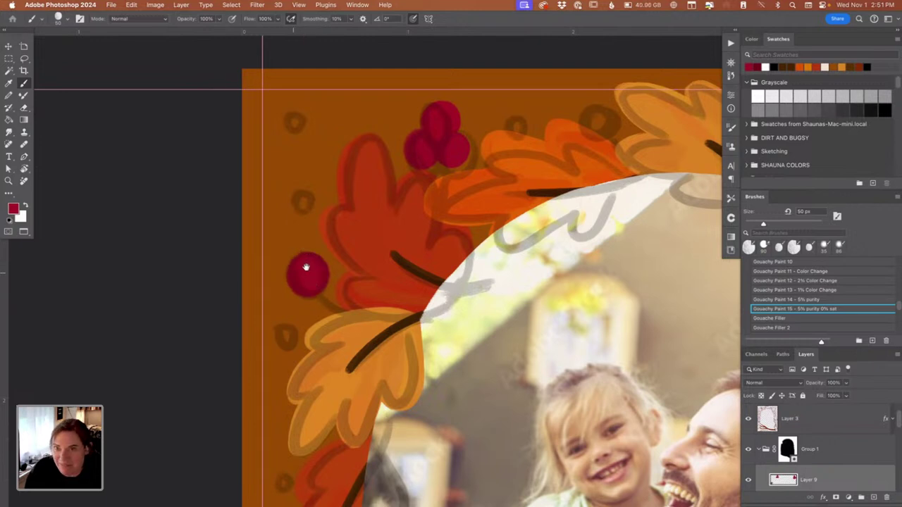
{"action": "scroll", "coordinate": [322, 298], "scroll_direction": "down", "scroll_amount": 5}
{"action": "scroll", "coordinate": [321, 293], "scroll_direction": "down", "scroll_amount": 8}
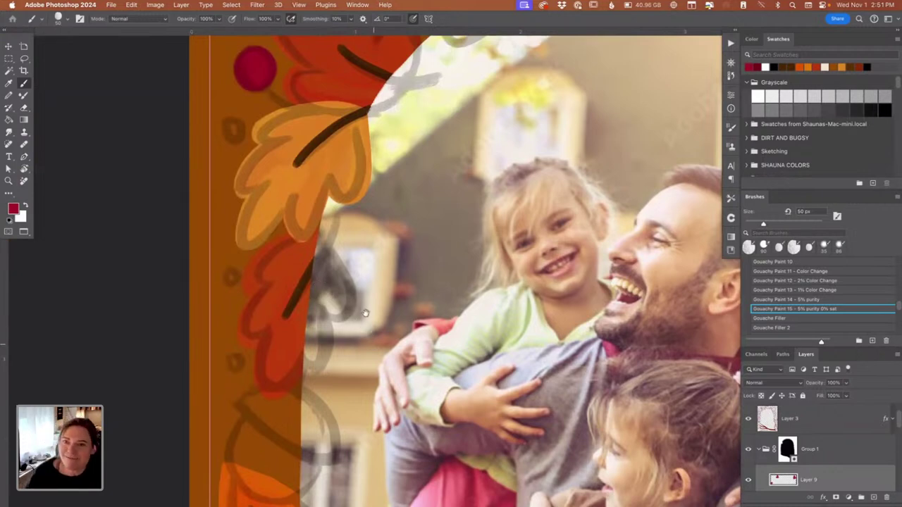
{"action": "scroll", "coordinate": [364, 314], "scroll_direction": "down", "scroll_amount": 10}
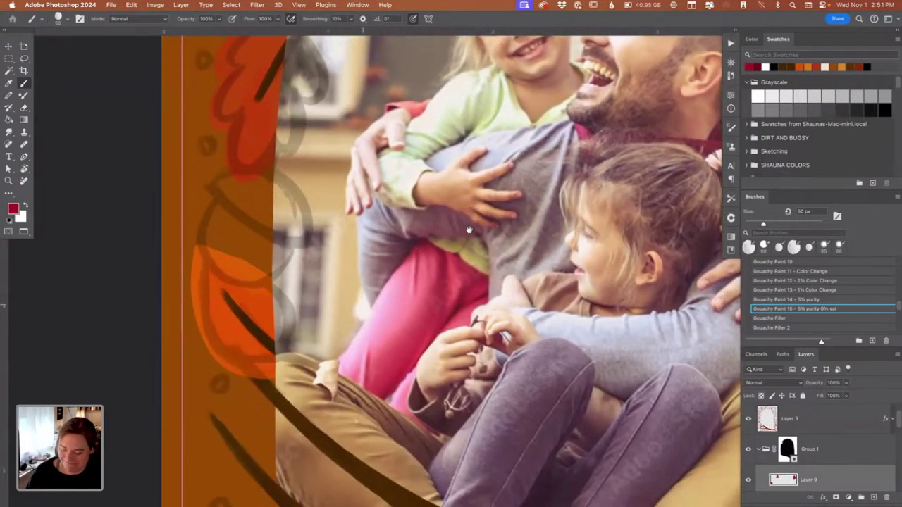
{"action": "scroll", "coordinate": [469, 230], "scroll_direction": "down", "scroll_amount": 10}
{"action": "scroll", "coordinate": [429, 261], "scroll_direction": "right", "scroll_amount": 6}
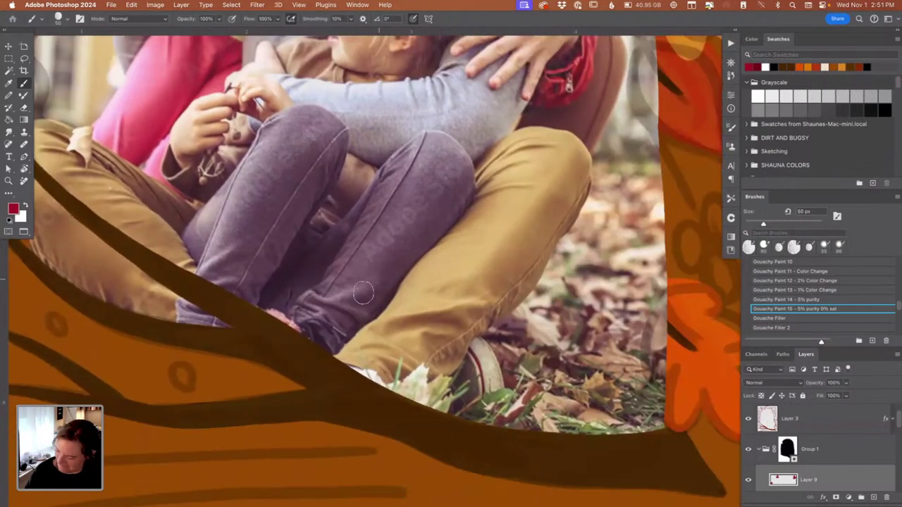
{"action": "scroll", "coordinate": [363, 293], "scroll_direction": "right", "scroll_amount": 8}
{"action": "scroll", "coordinate": [363, 294], "scroll_direction": "up", "scroll_amount": 2}
{"action": "mouse_move", "coordinate": [365, 291]}
{"action": "left_mouse_down"}
{"action": "mouse_move", "coordinate": [370, 276]}
{"action": "mouse_move", "coordinate": [343, 314]}
{"action": "mouse_move", "coordinate": [348, 324]}
{"action": "mouse_move", "coordinate": [334, 302]}
{"action": "mouse_move", "coordinate": [356, 305]}
{"action": "mouse_move", "coordinate": [358, 327]}
{"action": "mouse_move", "coordinate": [373, 328]}
{"action": "left_mouse_up"}
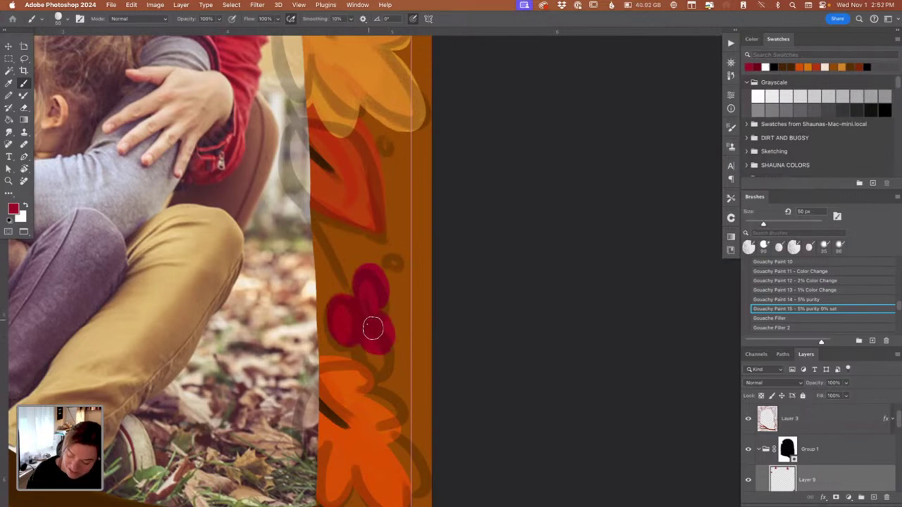
Step: Paint a single red berry between the orange and golden leaves along the card's upper edge
{"action": "scroll", "coordinate": [395, 292], "scroll_direction": "up", "scroll_amount": 10}
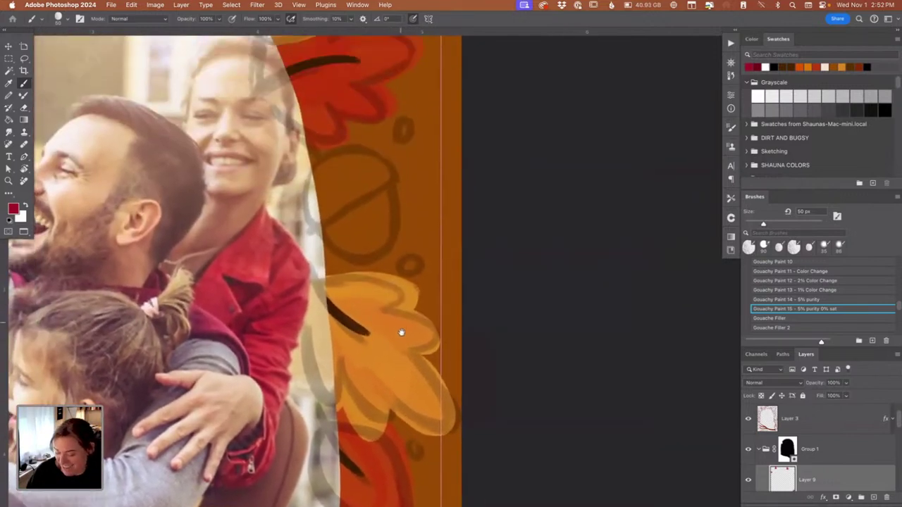
{"action": "scroll", "coordinate": [400, 332], "scroll_direction": "up", "scroll_amount": 10}
{"action": "scroll", "coordinate": [400, 332], "scroll_direction": "left", "scroll_amount": 8}
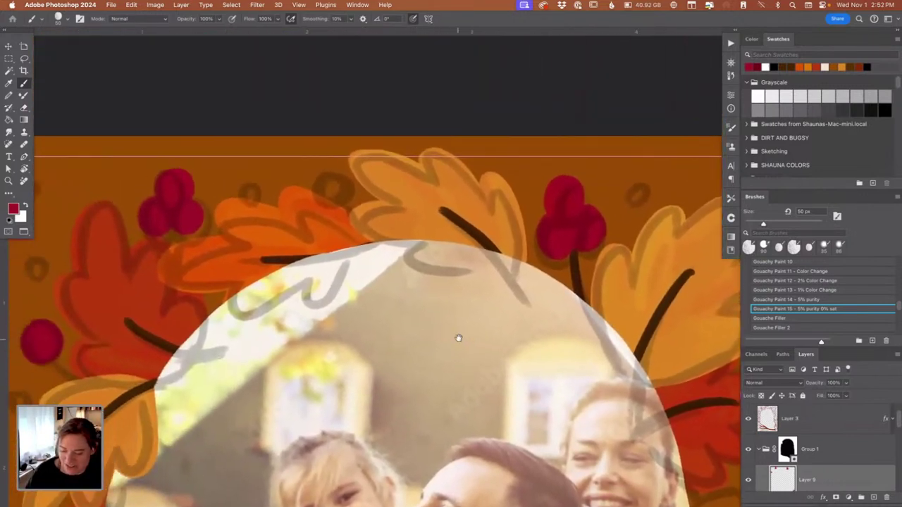
{"action": "scroll", "coordinate": [458, 338], "scroll_direction": "up", "scroll_amount": 4}
{"action": "scroll", "coordinate": [458, 338], "scroll_direction": "right", "scroll_amount": 3}
{"action": "mouse_move", "coordinate": [303, 222]}
{"action": "left_mouse_down"}
{"action": "mouse_move", "coordinate": [309, 211]}
{"action": "mouse_move", "coordinate": [310, 238]}
{"action": "mouse_move", "coordinate": [292, 217]}
{"action": "left_mouse_up"}
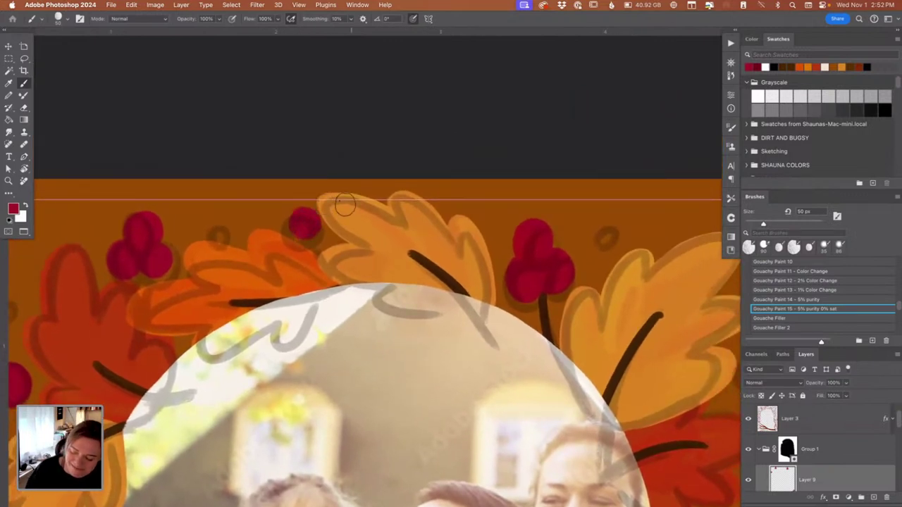
Step: Set the brush colour to a warm off-white with hue 42°, saturation 7% and brightness 97%
{"action": "scroll", "coordinate": [442, 312], "scroll_direction": "down", "scroll_amount": 5}
{"action": "scroll", "coordinate": [441, 312], "scroll_direction": "right", "scroll_amount": 2}
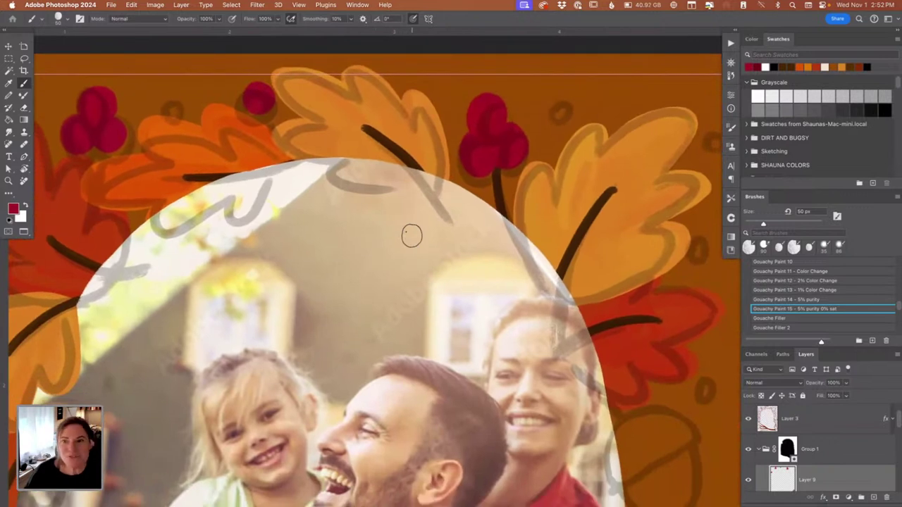
{"action": "key", "text": "n"}
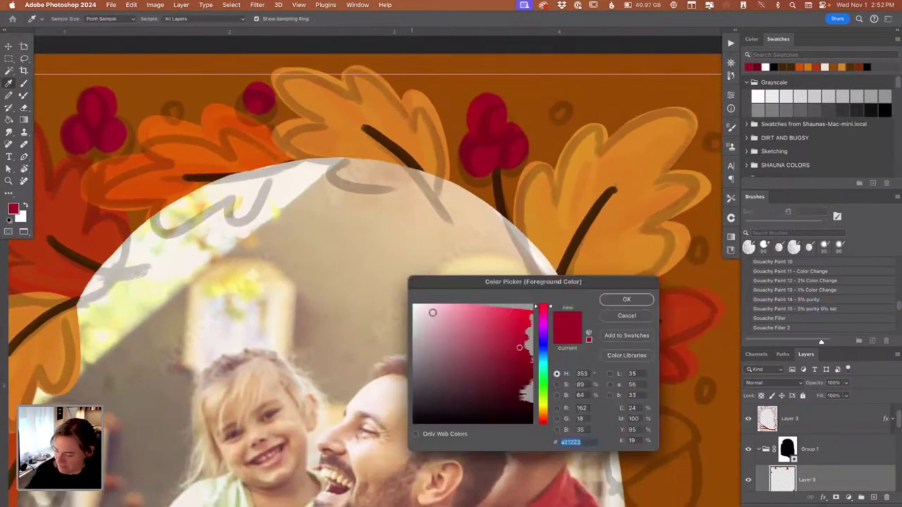
{"action": "left_click", "coordinate": [427, 308]}
{"action": "left_click_drag", "start_coordinate": [546, 416], "coordinate": [544, 410]}
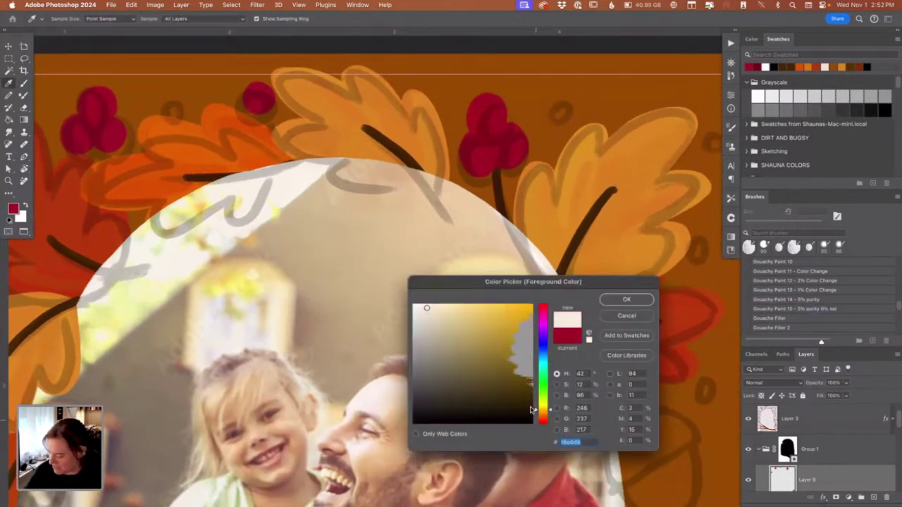
{"action": "left_click_drag", "start_coordinate": [423, 310], "coordinate": [420, 307]}
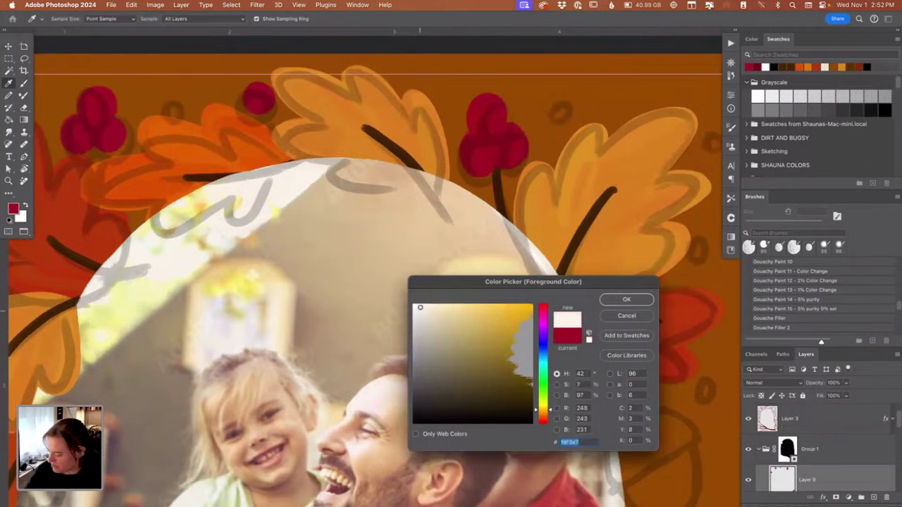
{"action": "left_click", "coordinate": [627, 299]}
{"action": "key", "text": "b"}
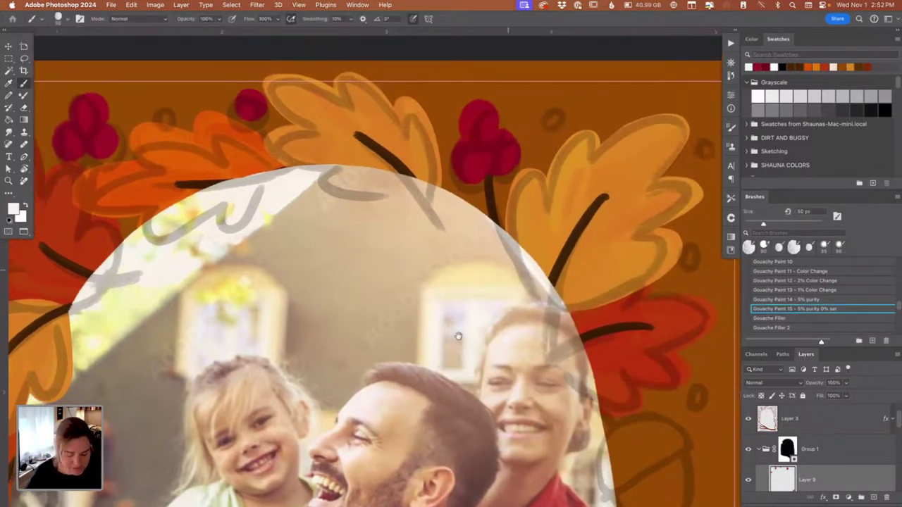
Step: Reduce the brush to 25 px and paint a small off-white berry over the sketched circle above the upper-right golden leaf
{"action": "scroll", "coordinate": [584, 221], "scroll_direction": "up", "scroll_amount": 5}
{"action": "scroll", "coordinate": [584, 221], "scroll_direction": "right", "scroll_amount": 4}
{"action": "key", "text": "bracketleft"}
{"action": "key", "text": "bracketleft"}
{"action": "key", "text": "bracketleft"}
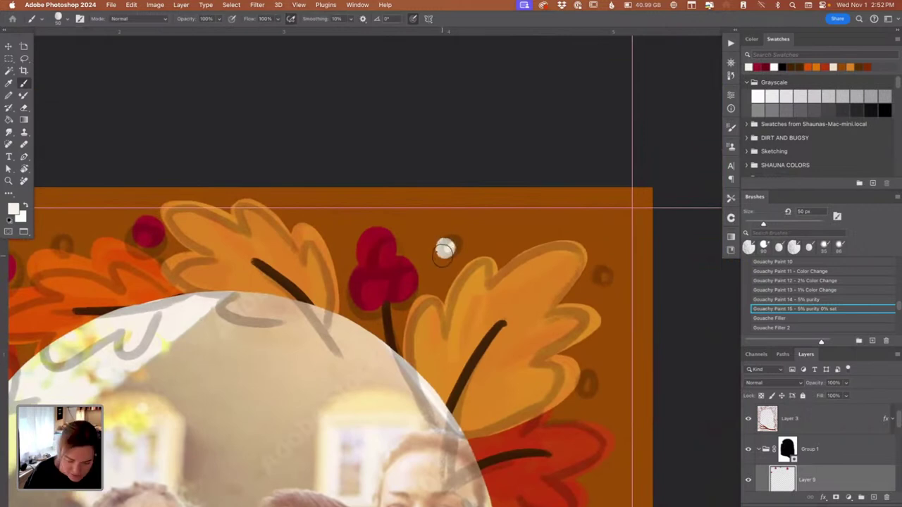
{"action": "mouse_move", "coordinate": [451, 250]}
{"action": "left_mouse_down"}
{"action": "mouse_move", "coordinate": [437, 252]}
{"action": "mouse_move", "coordinate": [450, 247]}
{"action": "left_mouse_up"}
{"action": "key", "text": "super+z"}
{"action": "key", "text": "bracketleft"}
{"action": "key", "text": "bracketleft"}
{"action": "key", "text": "super+z"}
{"action": "key", "text": "super+z"}
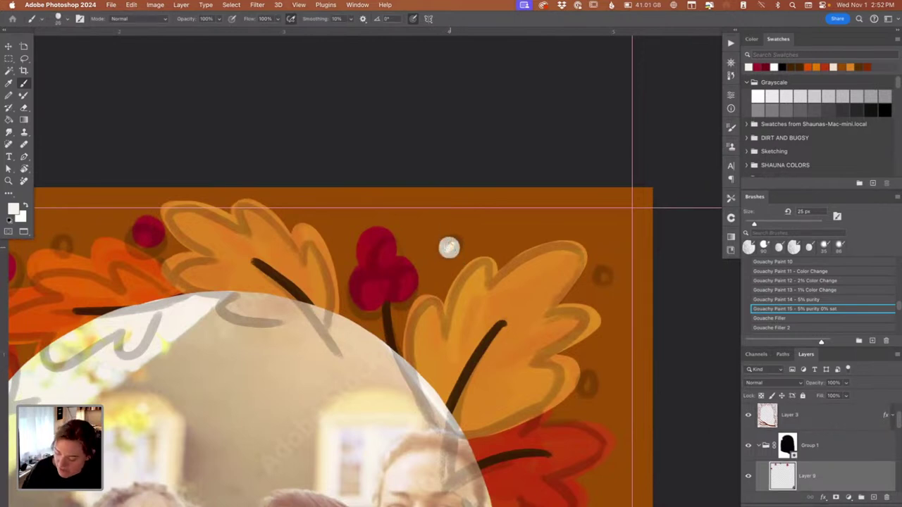
{"action": "key", "text": "n"}
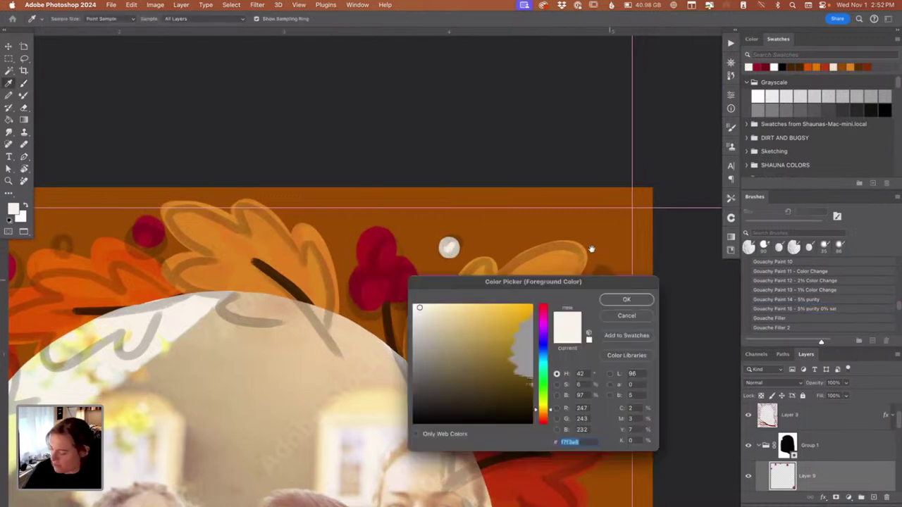
{"action": "left_click", "coordinate": [615, 316]}
{"action": "key", "text": "b"}
Step: Paint three small off-white berries down the card's right side, two beside the golden leaf and one below the red leaf
{"action": "scroll", "coordinate": [597, 261], "scroll_direction": "right", "scroll_amount": 10}
{"action": "scroll", "coordinate": [597, 261], "scroll_direction": "down", "scroll_amount": 3}
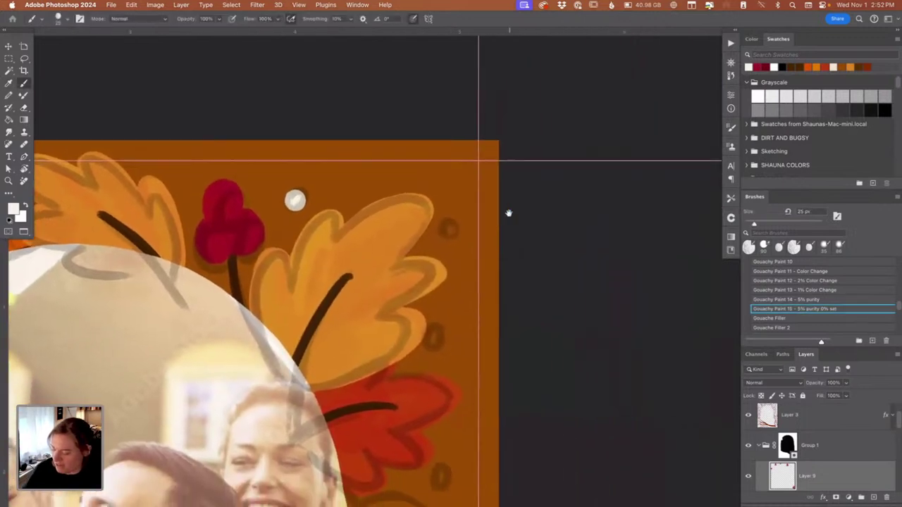
{"action": "left_click_drag", "start_coordinate": [414, 232], "coordinate": [418, 227]}
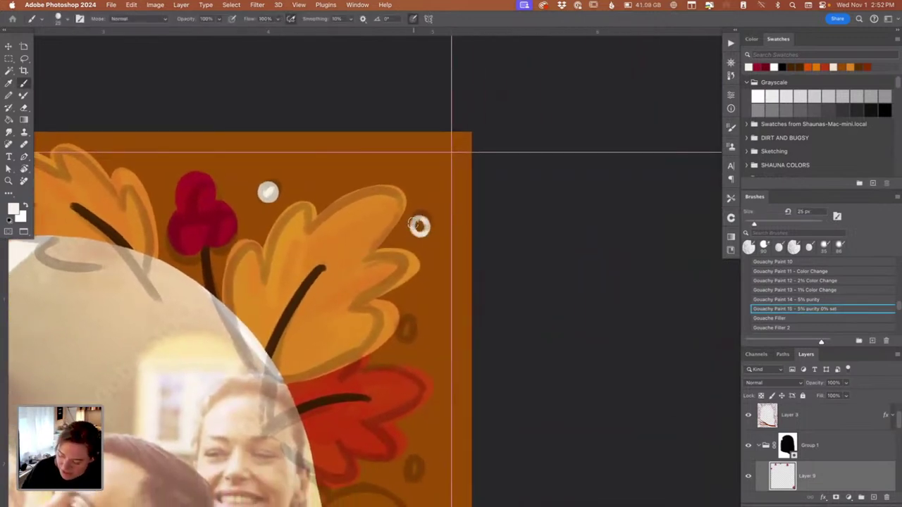
{"action": "left_click", "coordinate": [418, 227]}
{"action": "scroll", "coordinate": [429, 282], "scroll_direction": "down", "scroll_amount": 5}
{"action": "left_click", "coordinate": [423, 270]}
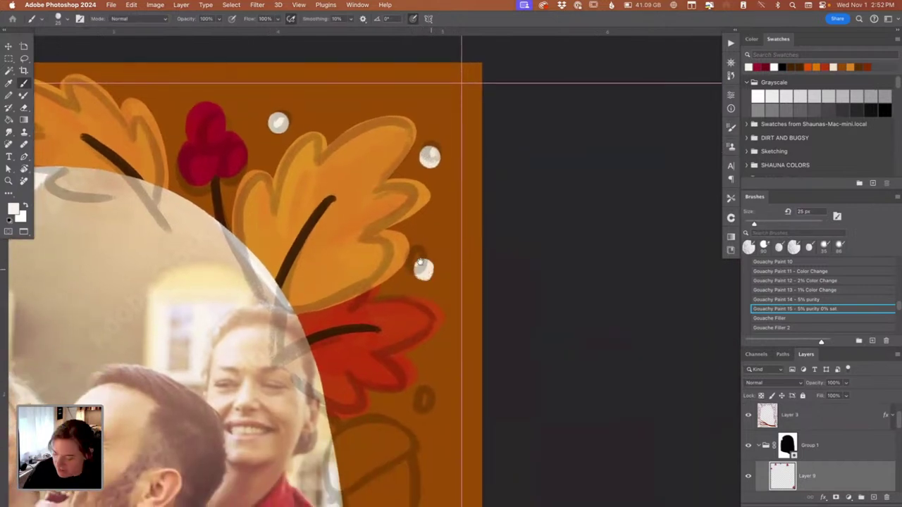
{"action": "scroll", "coordinate": [423, 268], "scroll_direction": "down", "scroll_amount": 5}
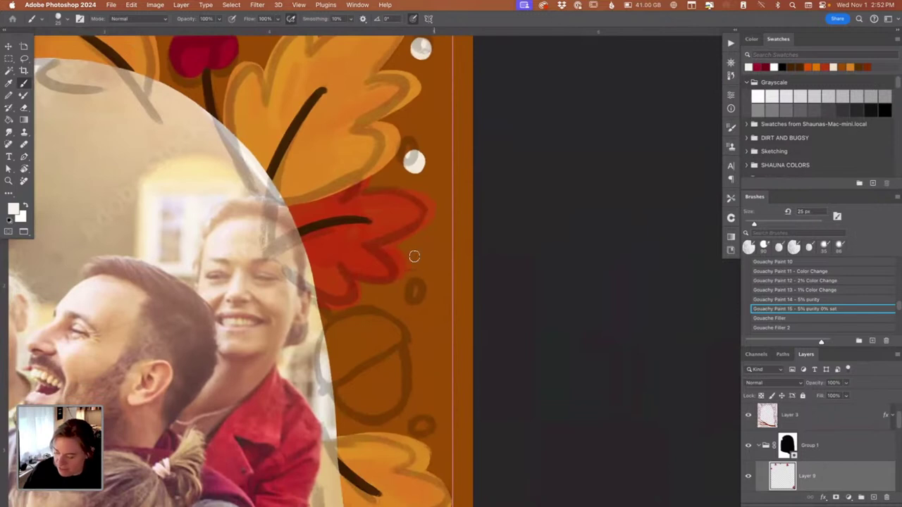
{"action": "scroll", "coordinate": [411, 257], "scroll_direction": "down", "scroll_amount": 1}
{"action": "left_click", "coordinate": [409, 264]}
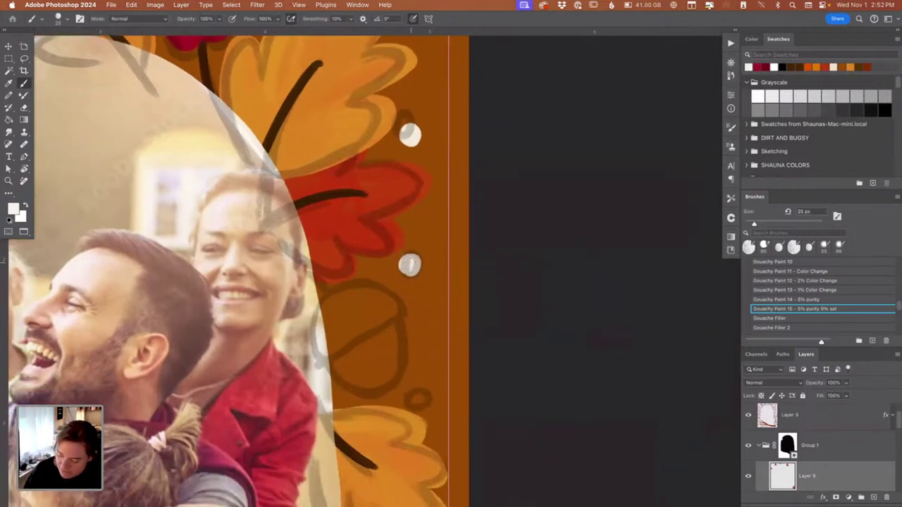
Step: Paint three small off-white berries down the card's right side: above the lower golden leaf, beside the orange-red leaf and above the red cluster
{"action": "scroll", "coordinate": [409, 260], "scroll_direction": "down", "scroll_amount": 4}
{"action": "left_click", "coordinate": [400, 300]}
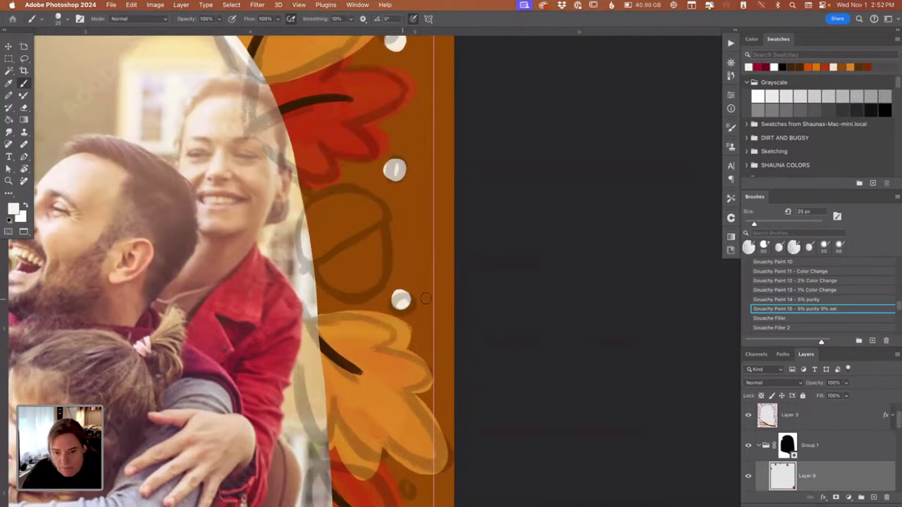
{"action": "scroll", "coordinate": [433, 260], "scroll_direction": "down", "scroll_amount": 10}
{"action": "scroll", "coordinate": [434, 260], "scroll_direction": "left", "scroll_amount": 3}
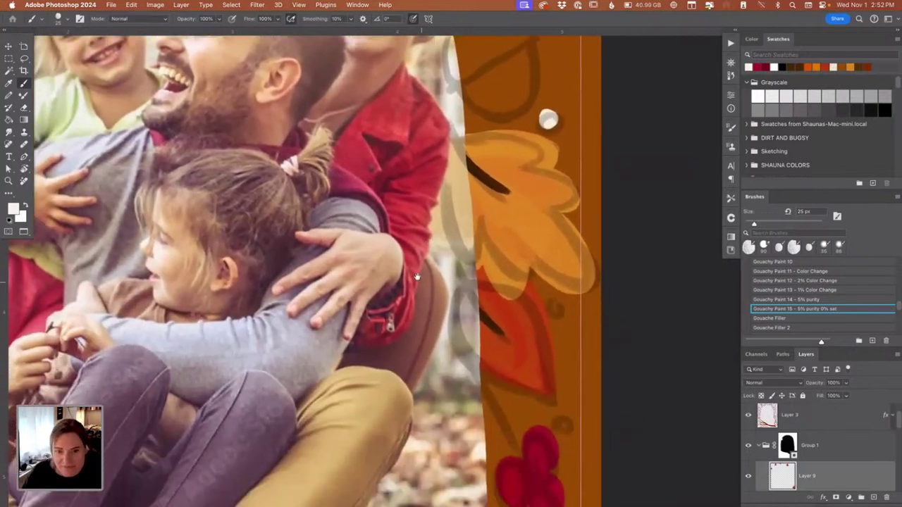
{"action": "scroll", "coordinate": [431, 259], "scroll_direction": "right", "scroll_amount": 3}
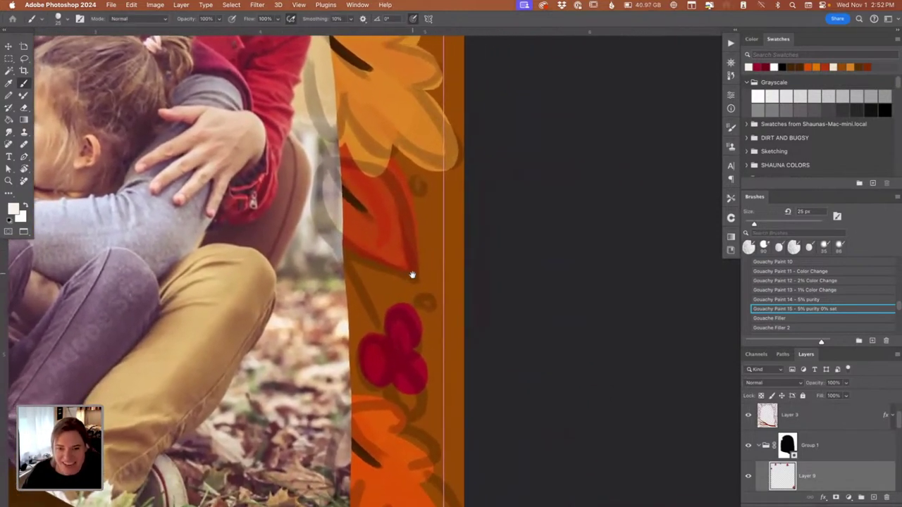
{"action": "scroll", "coordinate": [436, 290], "scroll_direction": "up", "scroll_amount": 3}
{"action": "scroll", "coordinate": [436, 291], "scroll_direction": "left", "scroll_amount": 1}
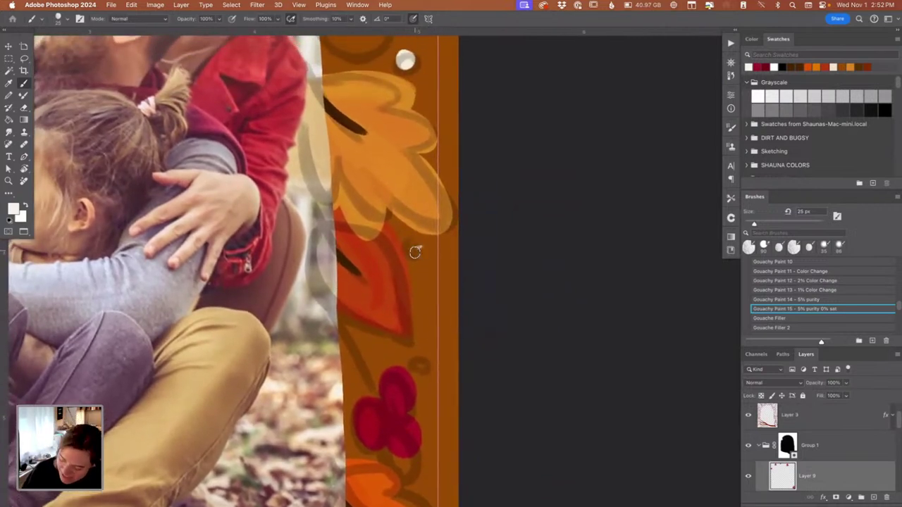
{"action": "left_click_drag", "start_coordinate": [417, 248], "coordinate": [421, 255]}
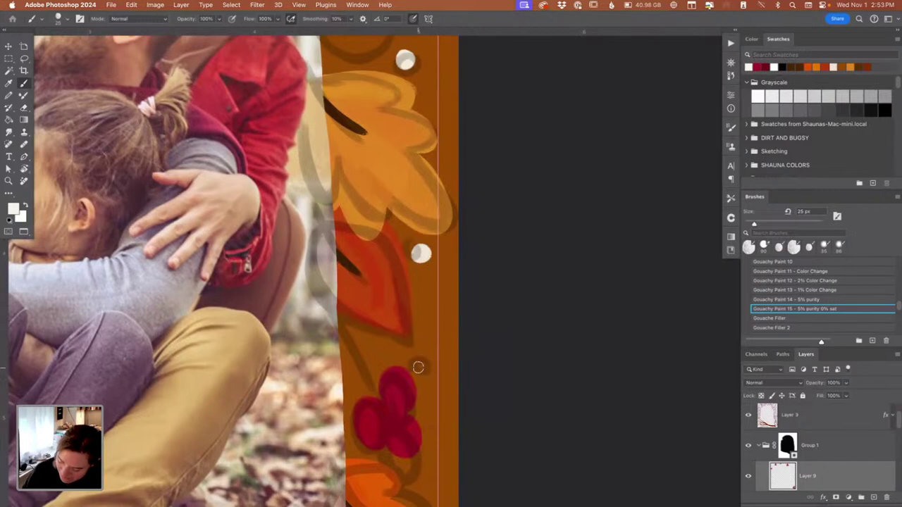
{"action": "left_click_drag", "start_coordinate": [419, 365], "coordinate": [421, 368]}
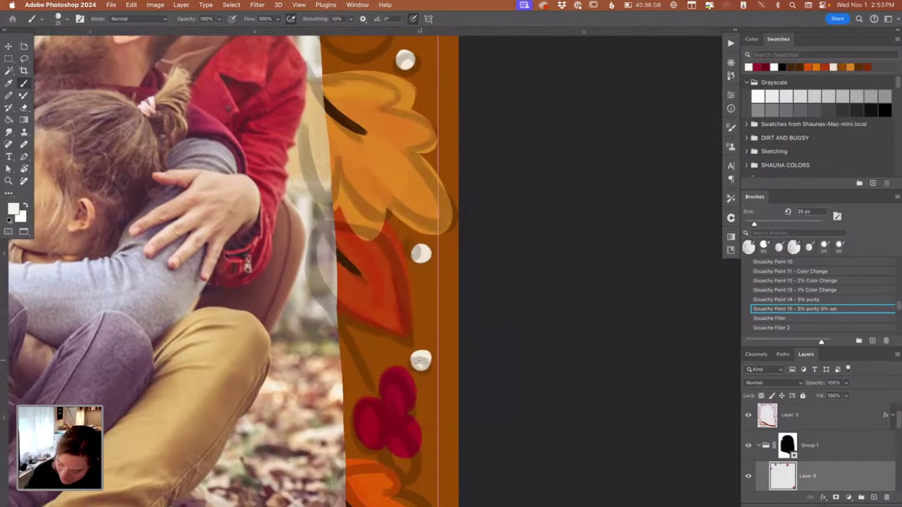
Step: Paint three small off-white berries around the lower-left branches, over the sketched circles between and below the twigs
{"action": "left_click_drag", "start_coordinate": [441, 327], "coordinate": [548, 75]}
{"action": "scroll", "coordinate": [514, 202], "scroll_direction": "left", "scroll_amount": 10}
{"action": "scroll", "coordinate": [514, 202], "scroll_direction": "up", "scroll_amount": 3}
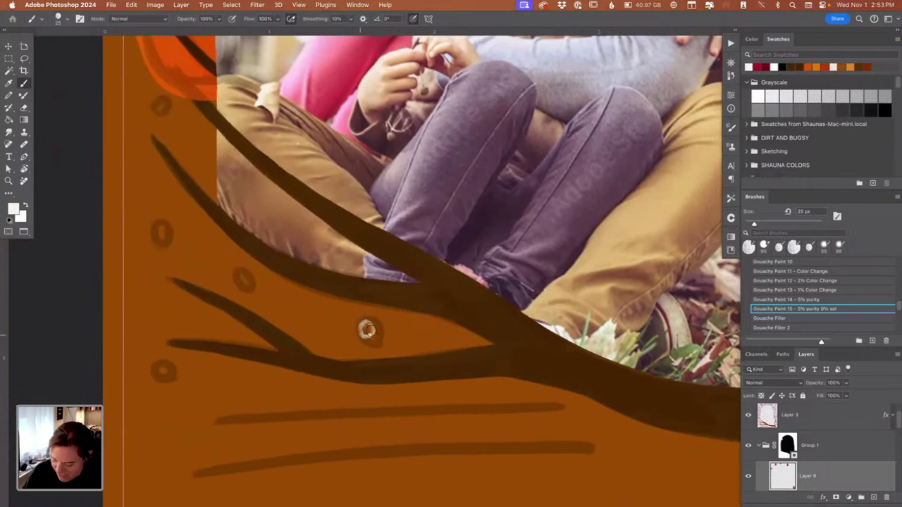
{"action": "left_click_drag", "start_coordinate": [369, 330], "coordinate": [368, 331]}
{"action": "left_click_drag", "start_coordinate": [367, 296], "coordinate": [369, 296]}
{"action": "scroll", "coordinate": [369, 296], "scroll_direction": "left", "scroll_amount": 2}
{"action": "scroll", "coordinate": [369, 296], "scroll_direction": "up", "scroll_amount": 1}
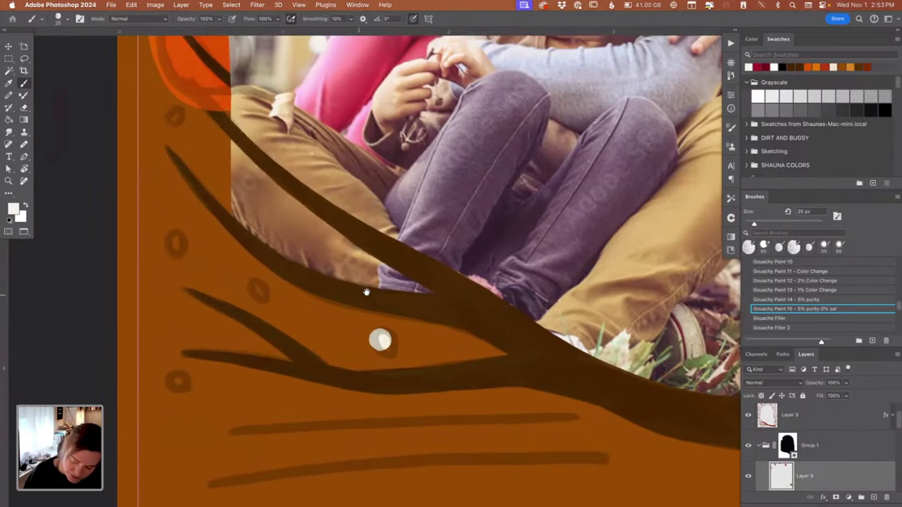
{"action": "scroll", "coordinate": [366, 292], "scroll_direction": "left", "scroll_amount": 6}
{"action": "scroll", "coordinate": [367, 292], "scroll_direction": "up", "scroll_amount": 3}
{"action": "left_click_drag", "start_coordinate": [260, 418], "coordinate": [260, 419]}
{"action": "left_click_drag", "start_coordinate": [341, 326], "coordinate": [341, 326]}
{"action": "scroll", "coordinate": [353, 332], "scroll_direction": "up", "scroll_amount": 2}
{"action": "scroll", "coordinate": [353, 331], "scroll_direction": "left", "scroll_amount": 1}
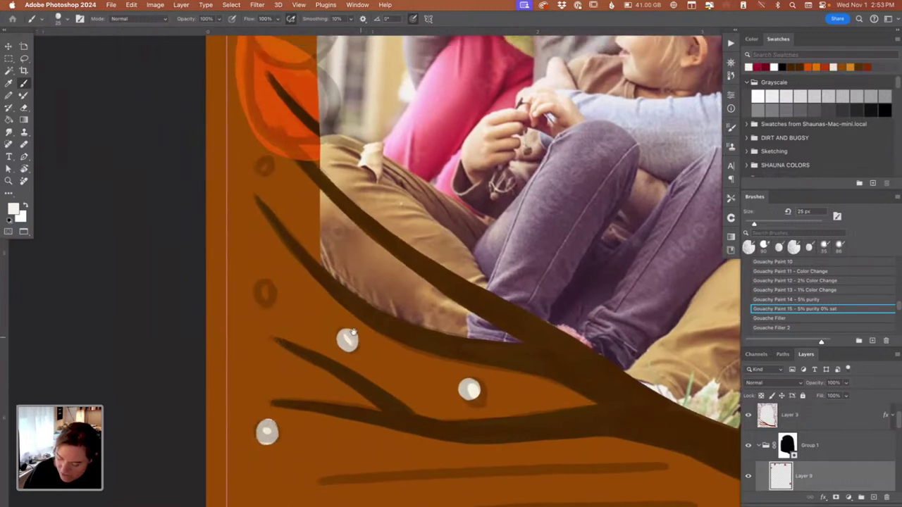
Step: Paint two small off-white berries along the card's left edge, one beside the upper branch and one just below the orange leaf
{"action": "scroll", "coordinate": [353, 332], "scroll_direction": "up", "scroll_amount": 4}
{"action": "scroll", "coordinate": [353, 333], "scroll_direction": "left", "scroll_amount": 3}
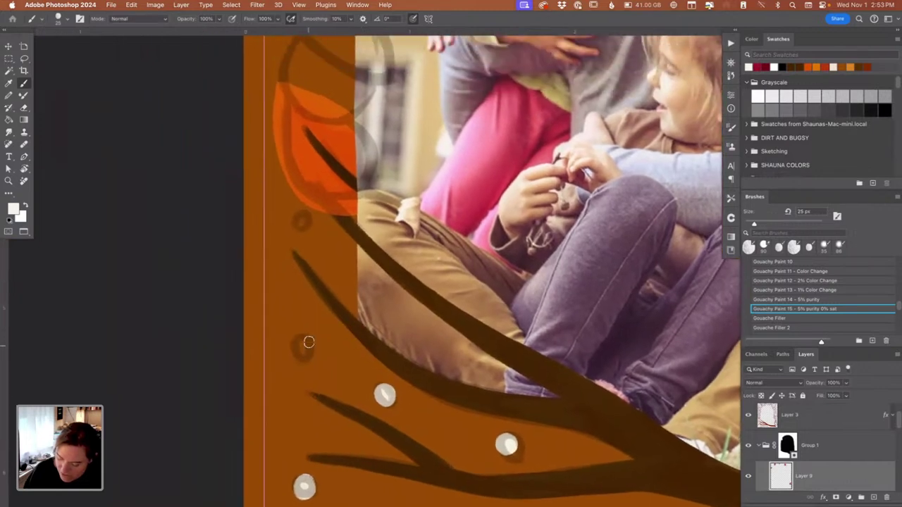
{"action": "left_click", "coordinate": [304, 345]}
{"action": "scroll", "coordinate": [317, 326], "scroll_direction": "up", "scroll_amount": 8}
{"action": "scroll", "coordinate": [317, 326], "scroll_direction": "left", "scroll_amount": 1}
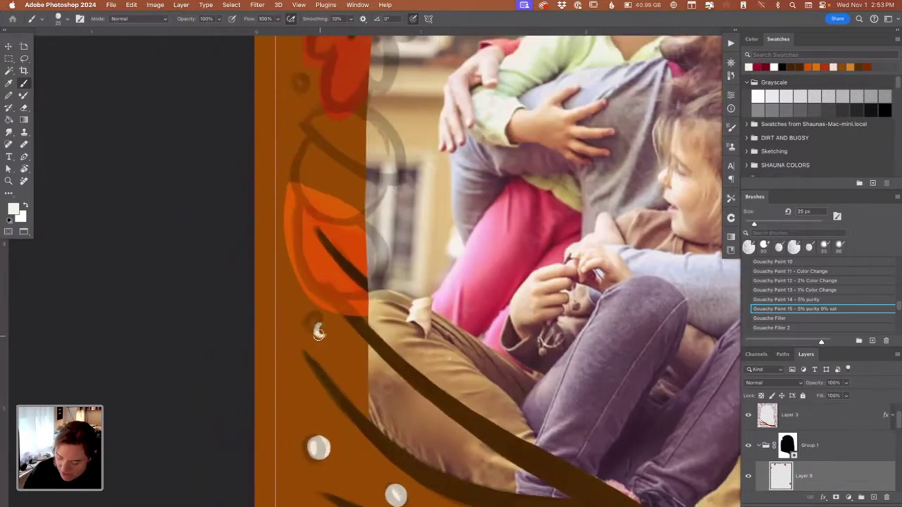
{"action": "left_click", "coordinate": [319, 329]}
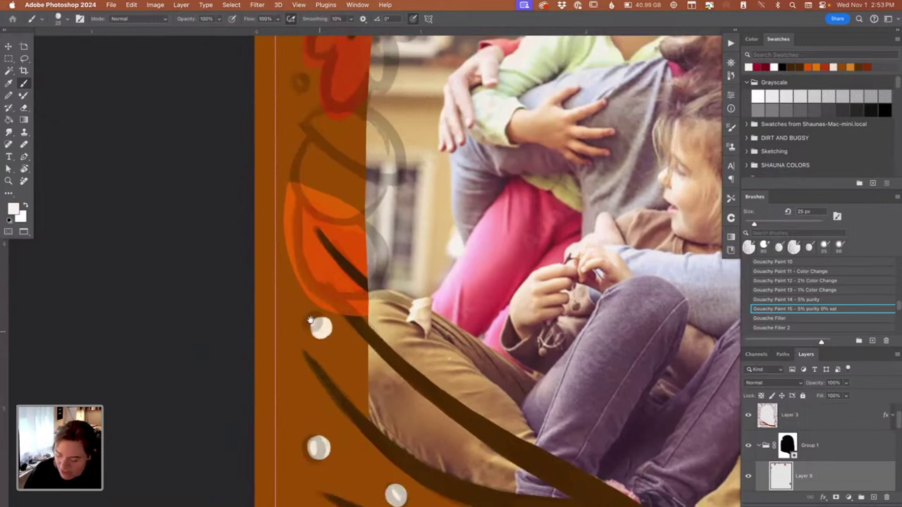
Step: Paint two small off-white berries up the card's left edge, beside the lower and upper ends of the red leaf
{"action": "scroll", "coordinate": [304, 345], "scroll_direction": "up", "scroll_amount": 3}
{"action": "scroll", "coordinate": [304, 345], "scroll_direction": "right", "scroll_amount": 1}
{"action": "scroll", "coordinate": [258, 321], "scroll_direction": "up", "scroll_amount": 7}
{"action": "scroll", "coordinate": [258, 321], "scroll_direction": "right", "scroll_amount": 1}
{"action": "left_click_drag", "start_coordinate": [260, 330], "coordinate": [264, 325]}
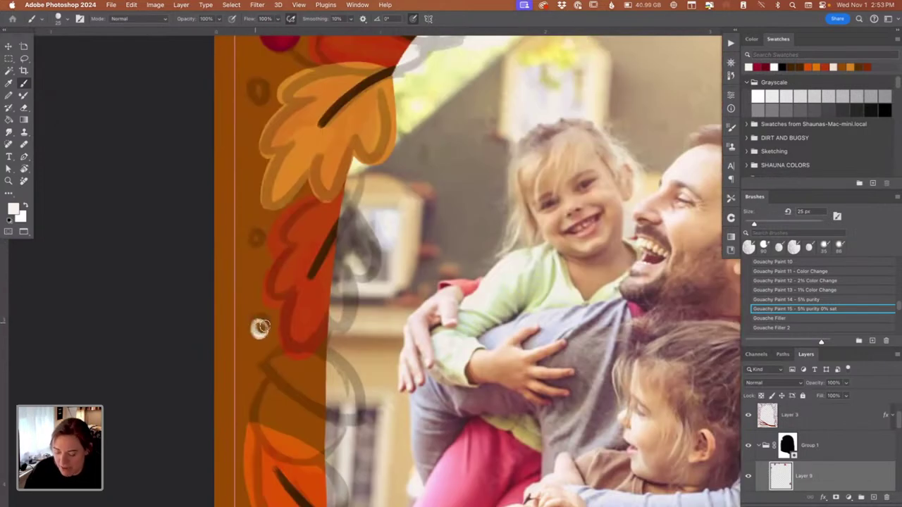
{"action": "left_click", "coordinate": [262, 326]}
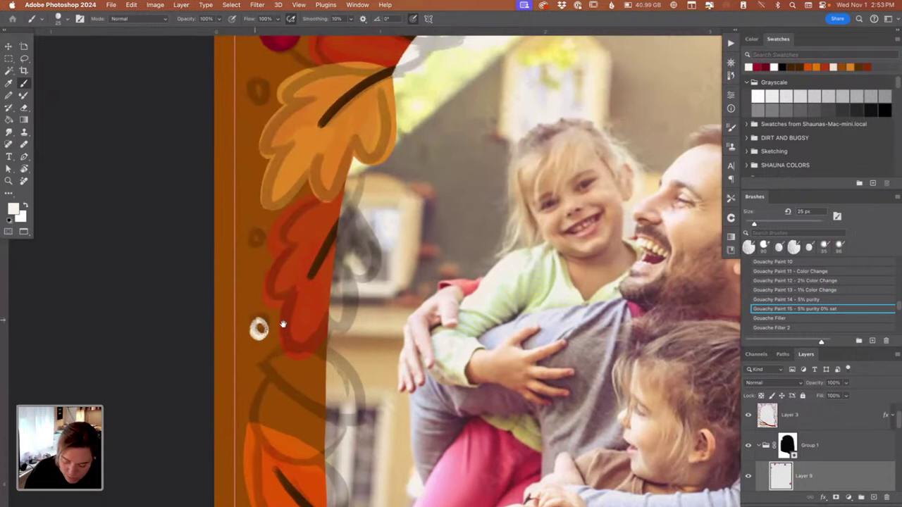
{"action": "scroll", "coordinate": [283, 324], "scroll_direction": "up", "scroll_amount": 8}
{"action": "scroll", "coordinate": [282, 324], "scroll_direction": "right", "scroll_amount": 1}
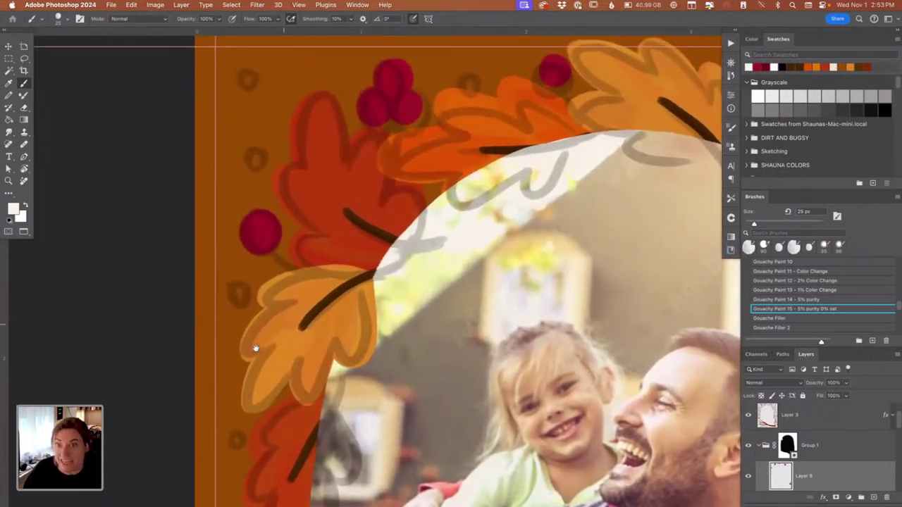
{"action": "scroll", "coordinate": [246, 381], "scroll_direction": "down", "scroll_amount": 3}
{"action": "scroll", "coordinate": [246, 381], "scroll_direction": "left", "scroll_amount": 1}
{"action": "left_click", "coordinate": [246, 380]}
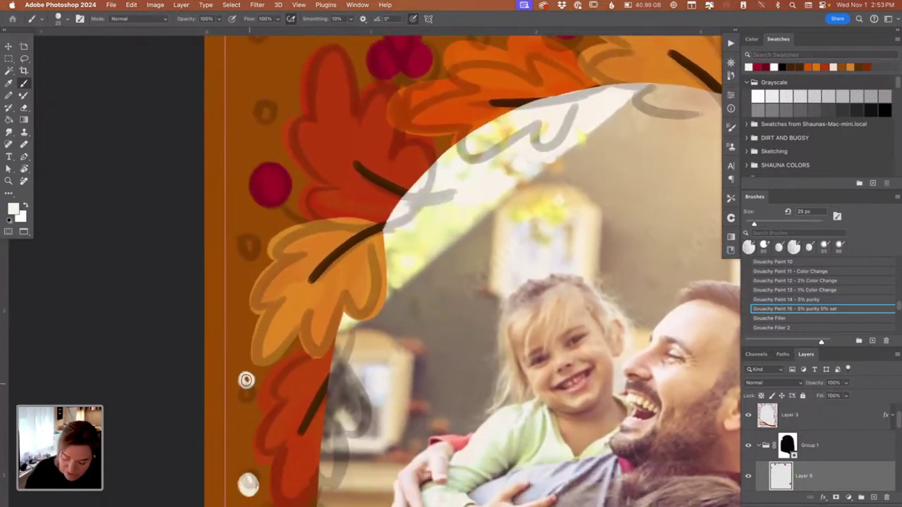
Step: Paint four small off-white berries around the card's upper-left corner: below and above the single red berry, in the corner, and above the orange leaf
{"action": "scroll", "coordinate": [330, 326], "scroll_direction": "up", "scroll_amount": 7}
{"action": "scroll", "coordinate": [330, 325], "scroll_direction": "left", "scroll_amount": 2}
{"action": "left_click_drag", "start_coordinate": [288, 334], "coordinate": [287, 339]}
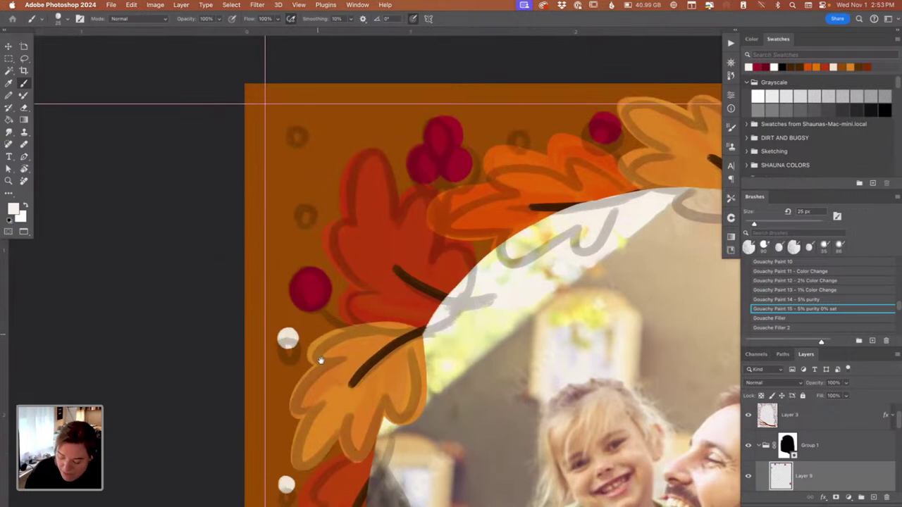
{"action": "scroll", "coordinate": [313, 232], "scroll_direction": "up", "scroll_amount": 5}
{"action": "scroll", "coordinate": [313, 233], "scroll_direction": "left", "scroll_amount": 1}
{"action": "left_click", "coordinate": [319, 233]}
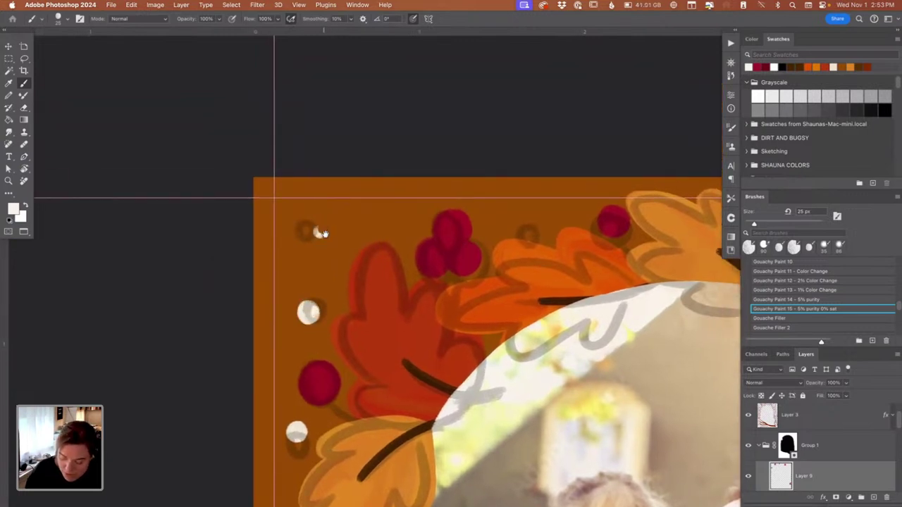
{"action": "left_click_drag", "start_coordinate": [325, 220], "coordinate": [326, 219]}
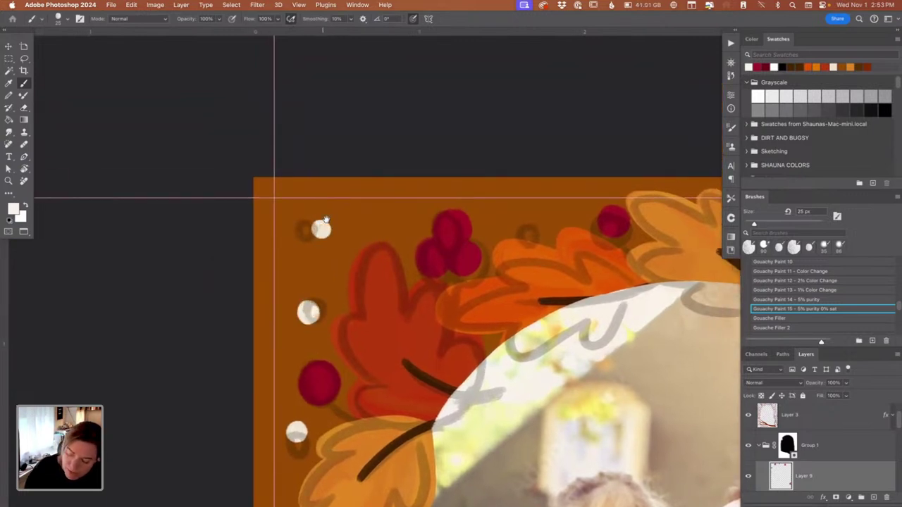
{"action": "left_click", "coordinate": [531, 218]}
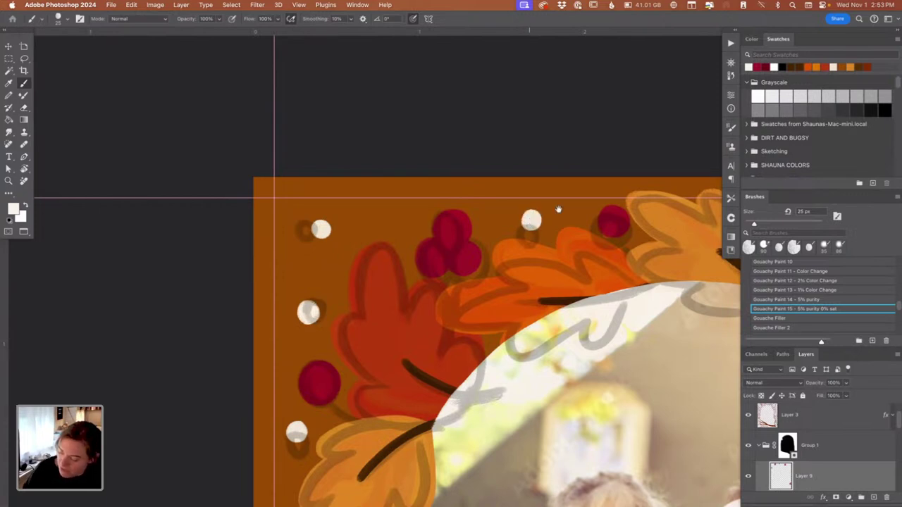
Step: Check the off-white berry placement around the whole card border and the unpainted acorn sketch on the right side
{"action": "scroll", "coordinate": [389, 282], "scroll_direction": "right", "scroll_amount": 15}
{"action": "scroll", "coordinate": [390, 282], "scroll_direction": "down", "scroll_amount": 5}
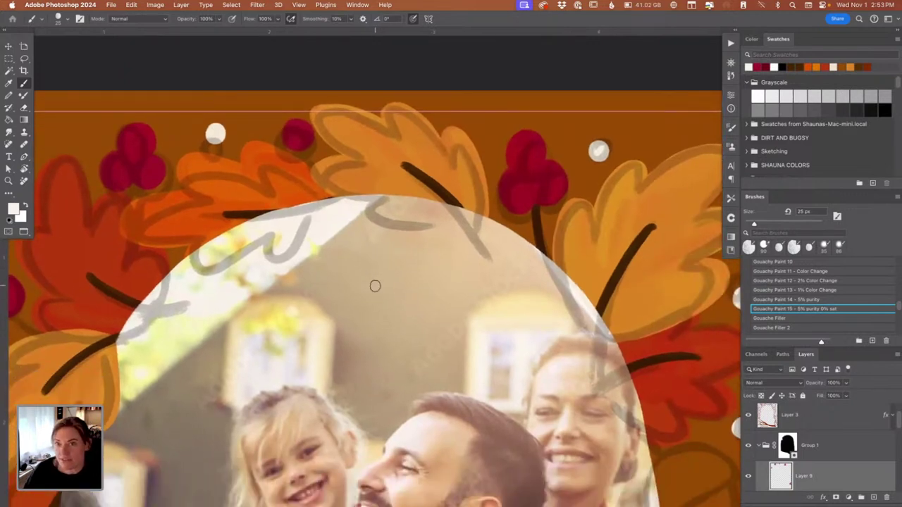
{"action": "key", "text": "super+minus"}
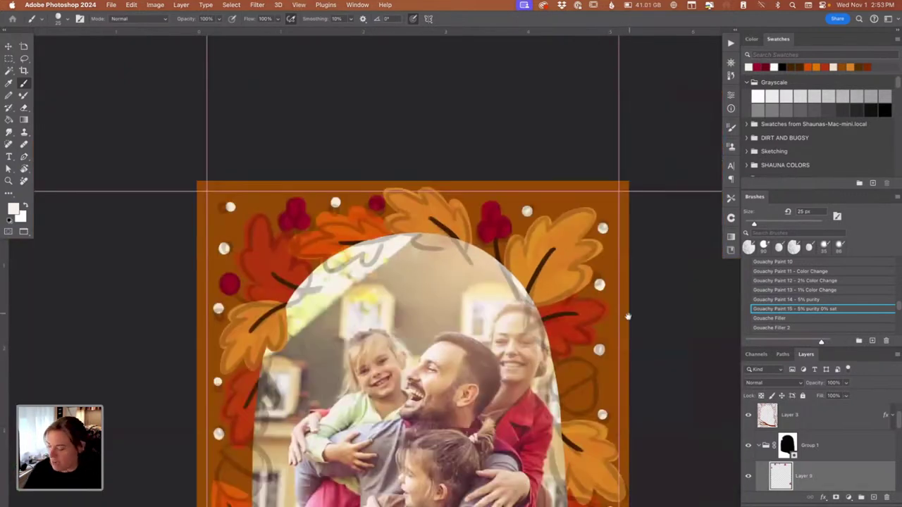
{"action": "scroll", "coordinate": [627, 316], "scroll_direction": "down", "scroll_amount": 5}
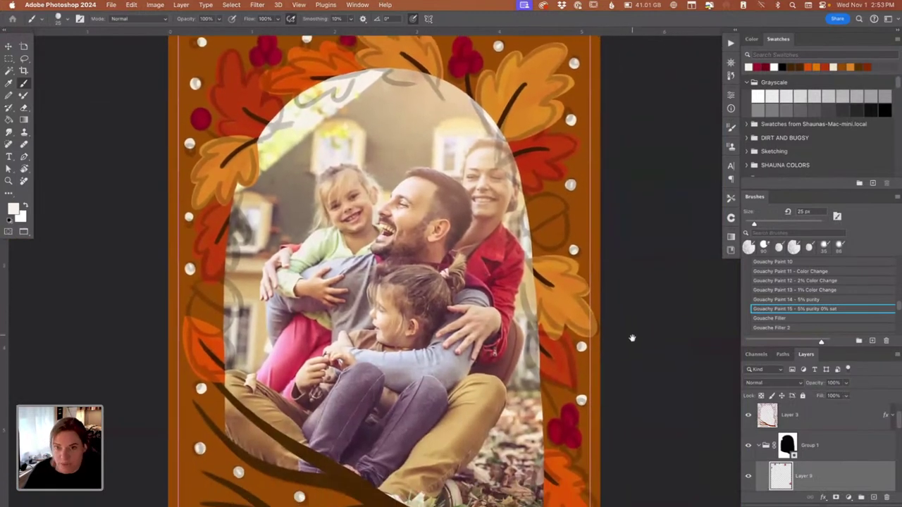
{"action": "scroll", "coordinate": [632, 339], "scroll_direction": "down", "scroll_amount": 1}
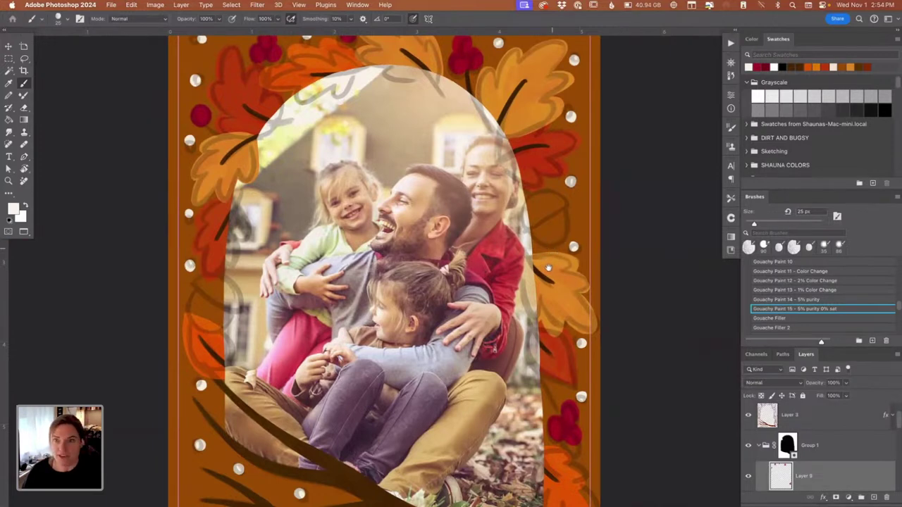
{"action": "key", "text": "super+equal"}
{"action": "left_click_drag", "start_coordinate": [540, 268], "coordinate": [516, 271]}
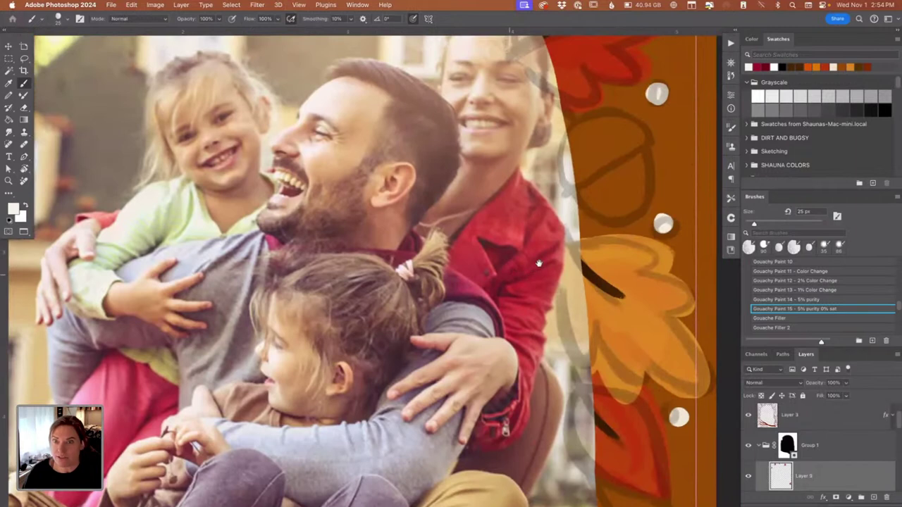
{"action": "scroll", "coordinate": [529, 272], "scroll_direction": "right", "scroll_amount": 5}
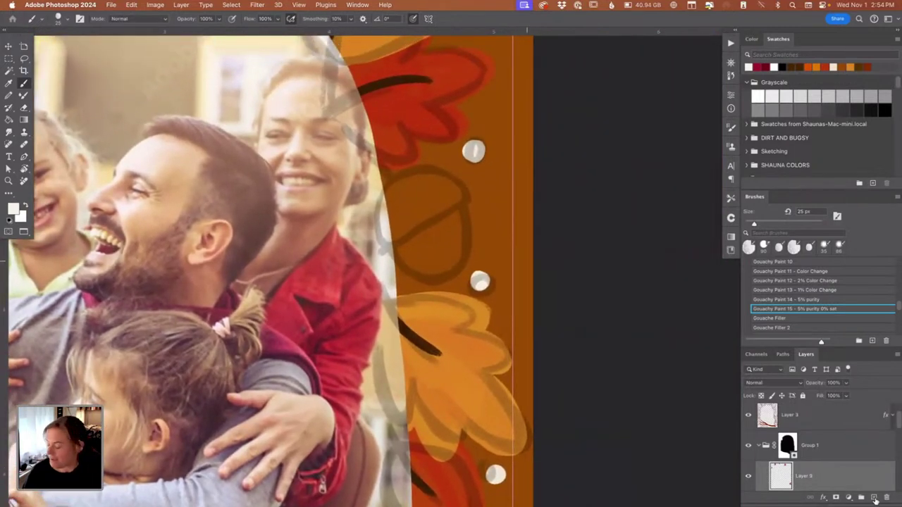
Step: Add a new layer in Group 1 and set the brush colour to a dark reddish brown with saturation 95% and brightness 38%
{"action": "left_click", "coordinate": [874, 498]}
{"action": "key", "text": "n"}
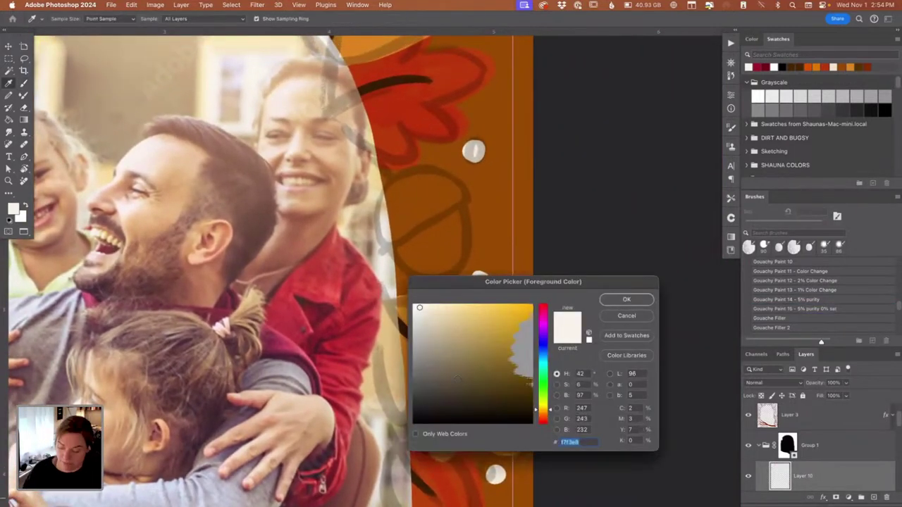
{"action": "left_click_drag", "start_coordinate": [549, 416], "coordinate": [550, 423]}
{"action": "left_click", "coordinate": [513, 377]}
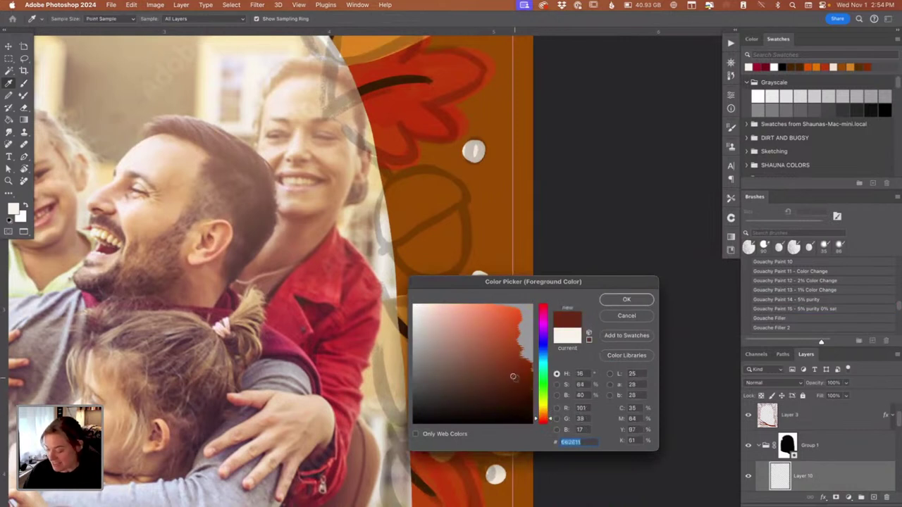
{"action": "left_click", "coordinate": [526, 378]}
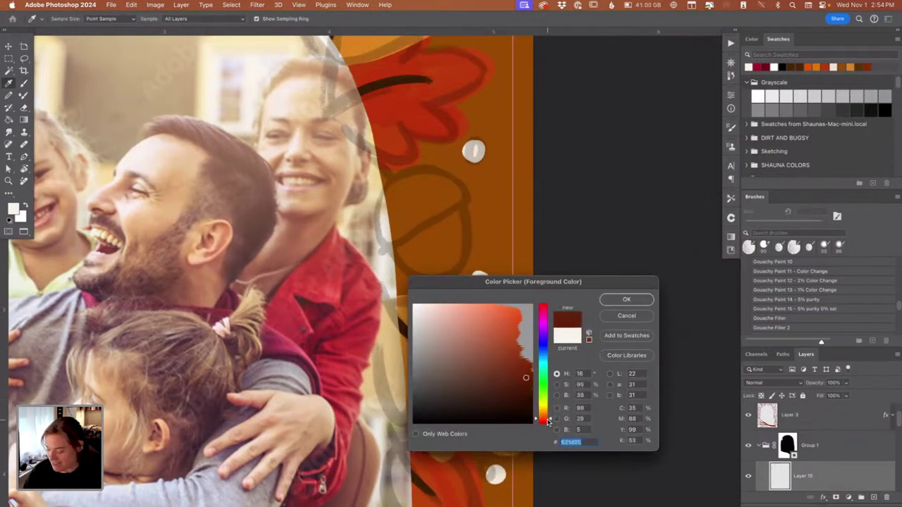
{"action": "left_click_drag", "start_coordinate": [548, 422], "coordinate": [550, 418]}
{"action": "left_click", "coordinate": [615, 302]}
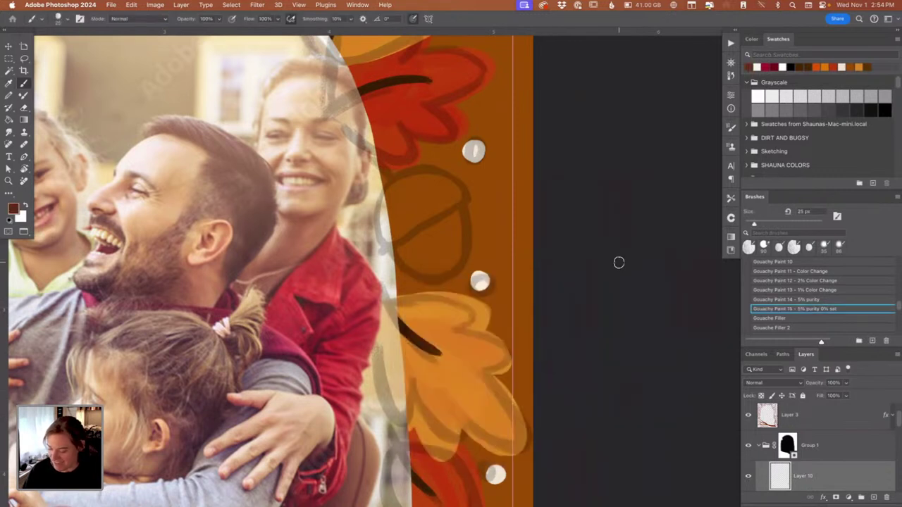
{"action": "mouse_move", "coordinate": [376, 241]}
{"action": "left_mouse_down"}
{"action": "mouse_move", "coordinate": [388, 192]}
{"action": "mouse_move", "coordinate": [421, 169]}
{"action": "mouse_move", "coordinate": [464, 195]}
{"action": "left_mouse_up"}
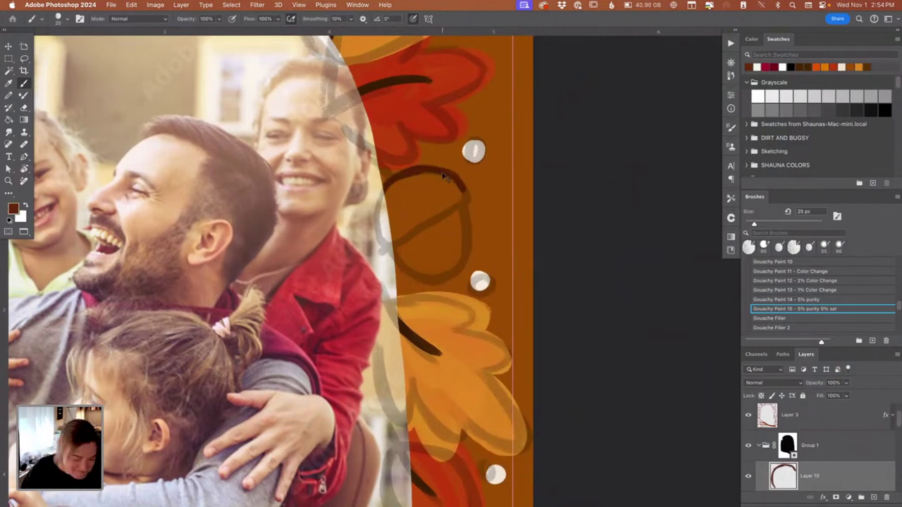
{"action": "key", "text": "super+z"}
{"action": "key", "text": "super+z"}
{"action": "key", "text": "super+shift+z"}
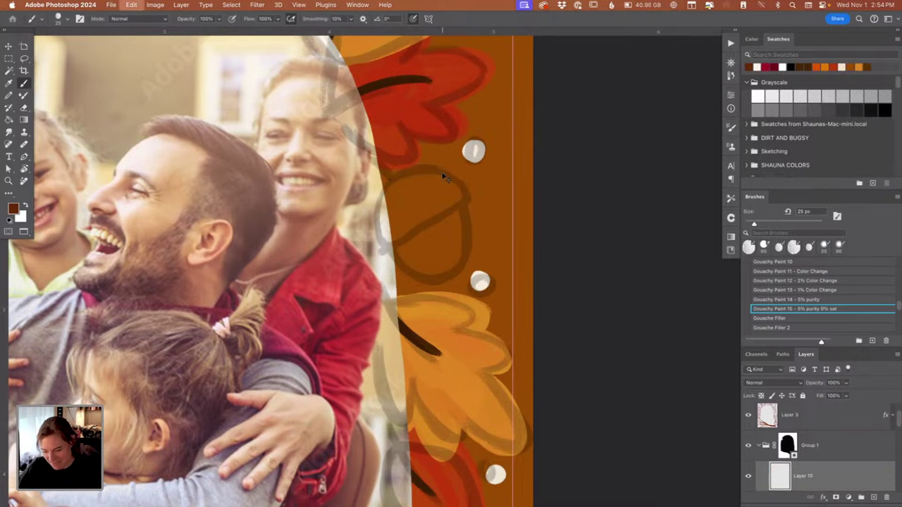
Step: Add a new layer above Group 1 and paint the outline of the sketched acorn's cap on it in dark reddish brown
{"action": "left_click", "coordinate": [851, 443]}
{"action": "left_click", "coordinate": [857, 481]}
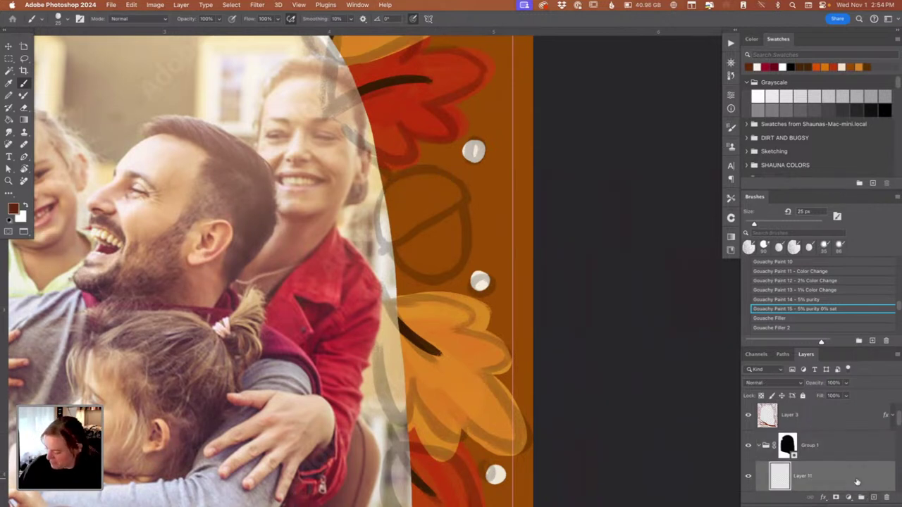
{"action": "key", "text": "super+bracketright"}
{"action": "left_click_drag", "start_coordinate": [392, 183], "coordinate": [376, 218]}
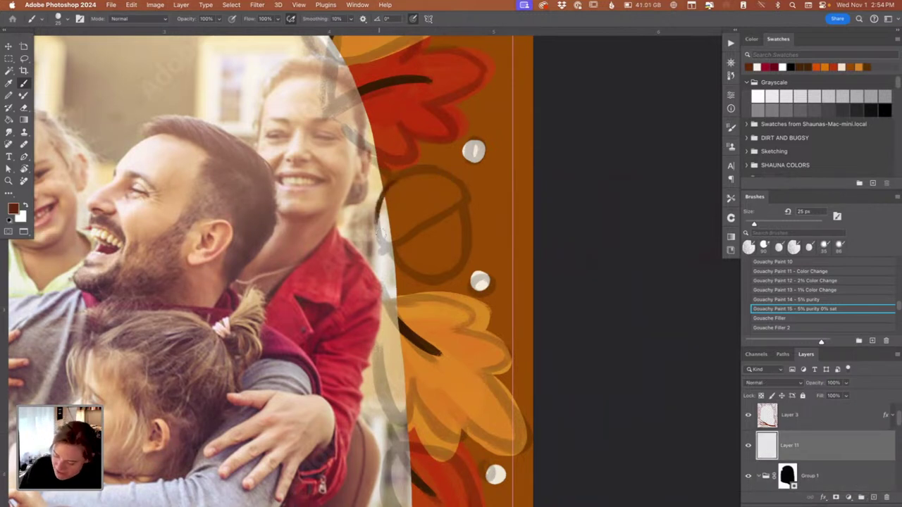
{"action": "mouse_move", "coordinate": [392, 180]}
{"action": "left_mouse_down"}
{"action": "mouse_move", "coordinate": [381, 247]}
{"action": "mouse_move", "coordinate": [373, 221]}
{"action": "mouse_move", "coordinate": [376, 245]}
{"action": "mouse_move", "coordinate": [394, 234]}
{"action": "mouse_move", "coordinate": [384, 248]}
{"action": "mouse_move", "coordinate": [467, 202]}
{"action": "mouse_move", "coordinate": [450, 173]}
{"action": "mouse_move", "coordinate": [417, 170]}
{"action": "mouse_move", "coordinate": [387, 192]}
{"action": "left_mouse_up"}
{"action": "mouse_move", "coordinate": [449, 182]}
{"action": "left_mouse_down"}
{"action": "mouse_move", "coordinate": [469, 200]}
{"action": "mouse_move", "coordinate": [457, 179]}
{"action": "mouse_move", "coordinate": [418, 169]}
{"action": "mouse_move", "coordinate": [387, 187]}
{"action": "left_mouse_up"}
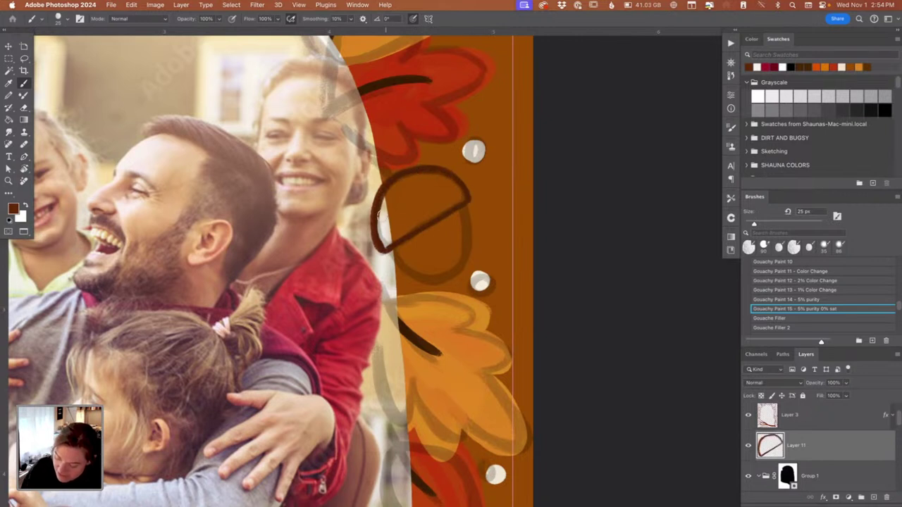
Step: Fill the outlined acorn cap with dark reddish brown using a 40 px brush and extend the cap's upper-right tip
{"action": "mouse_move", "coordinate": [377, 242]}
{"action": "left_mouse_down"}
{"action": "mouse_move", "coordinate": [389, 225]}
{"action": "mouse_move", "coordinate": [397, 179]}
{"action": "mouse_move", "coordinate": [412, 211]}
{"action": "mouse_move", "coordinate": [428, 183]}
{"action": "mouse_move", "coordinate": [408, 180]}
{"action": "mouse_move", "coordinate": [454, 190]}
{"action": "mouse_move", "coordinate": [437, 173]}
{"action": "mouse_move", "coordinate": [454, 189]}
{"action": "mouse_move", "coordinate": [446, 178]}
{"action": "mouse_move", "coordinate": [460, 195]}
{"action": "mouse_move", "coordinate": [412, 225]}
{"action": "mouse_move", "coordinate": [466, 199]}
{"action": "mouse_move", "coordinate": [397, 233]}
{"action": "mouse_move", "coordinate": [448, 201]}
{"action": "mouse_move", "coordinate": [403, 189]}
{"action": "mouse_move", "coordinate": [431, 191]}
{"action": "mouse_move", "coordinate": [407, 207]}
{"action": "mouse_move", "coordinate": [422, 195]}
{"action": "mouse_move", "coordinate": [411, 231]}
{"action": "left_mouse_up"}
{"action": "key", "text": "bracketright"}
{"action": "key", "text": "bracketright"}
{"action": "key", "text": "bracketright"}
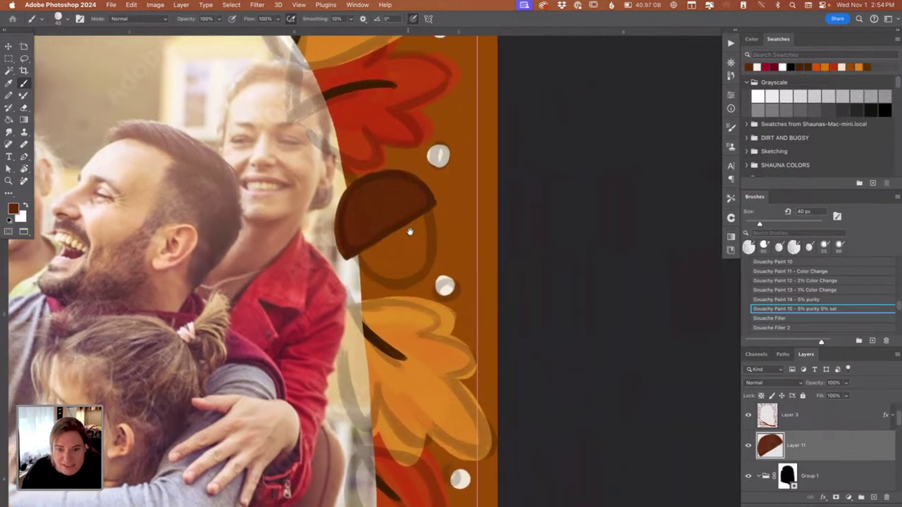
{"action": "left_click_drag", "start_coordinate": [408, 266], "coordinate": [405, 280]}
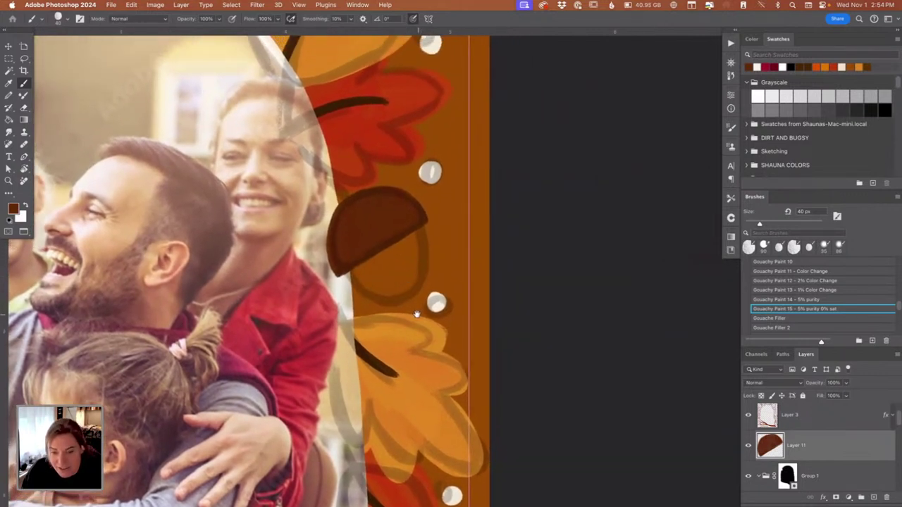
{"action": "left_click", "coordinate": [427, 217]}
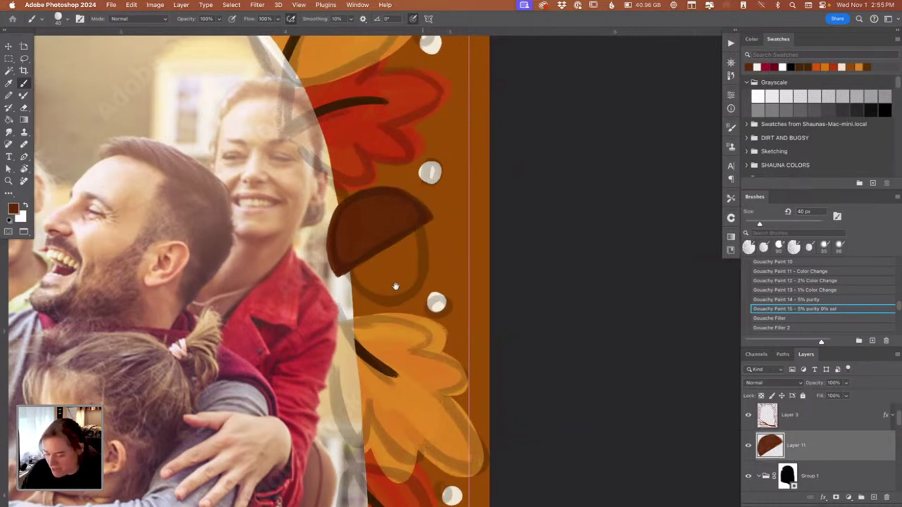
Step: Paint the nut below the filled acorn cap on the card's right side, outlining the sketched shape and filling it with dark reddish brown
{"action": "scroll", "coordinate": [396, 286], "scroll_direction": "down", "scroll_amount": 5}
{"action": "scroll", "coordinate": [396, 286], "scroll_direction": "right", "scroll_amount": 2}
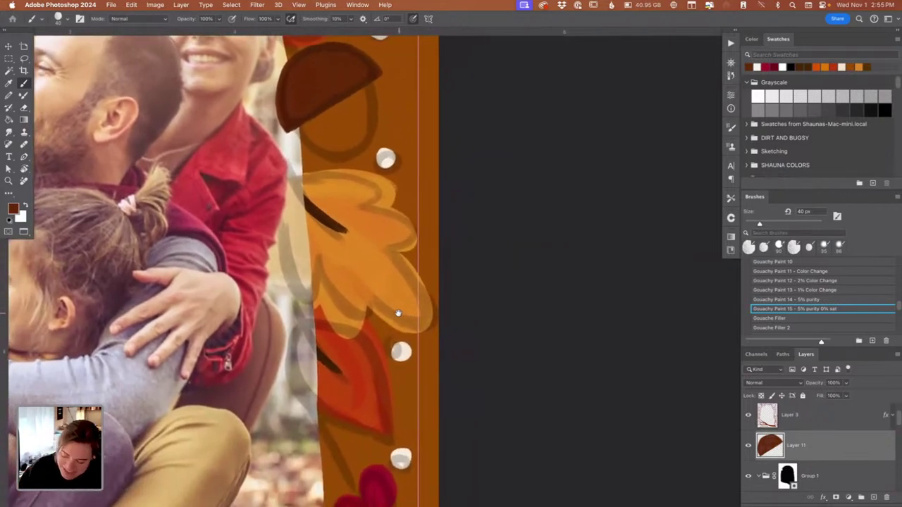
{"action": "scroll", "coordinate": [397, 312], "scroll_direction": "up", "scroll_amount": 4}
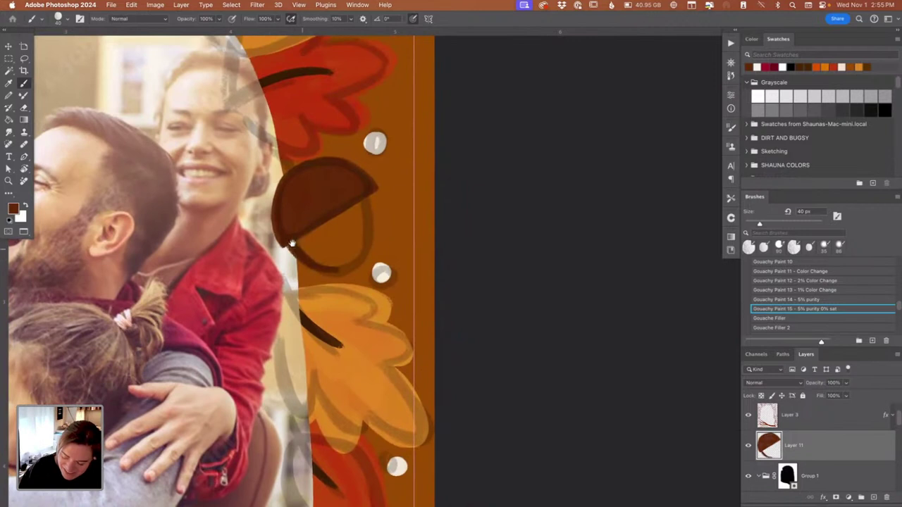
{"action": "left_click_drag", "start_coordinate": [366, 191], "coordinate": [375, 209]}
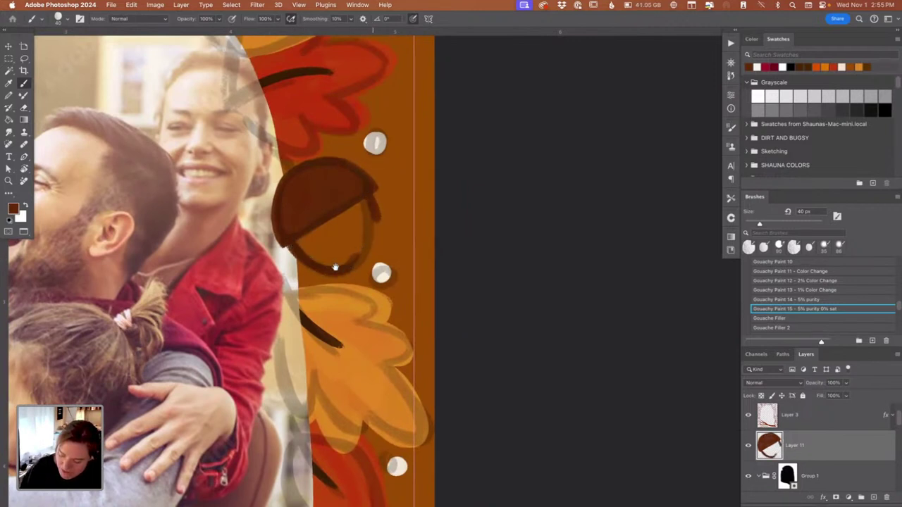
{"action": "left_click_drag", "start_coordinate": [335, 267], "coordinate": [330, 261]}
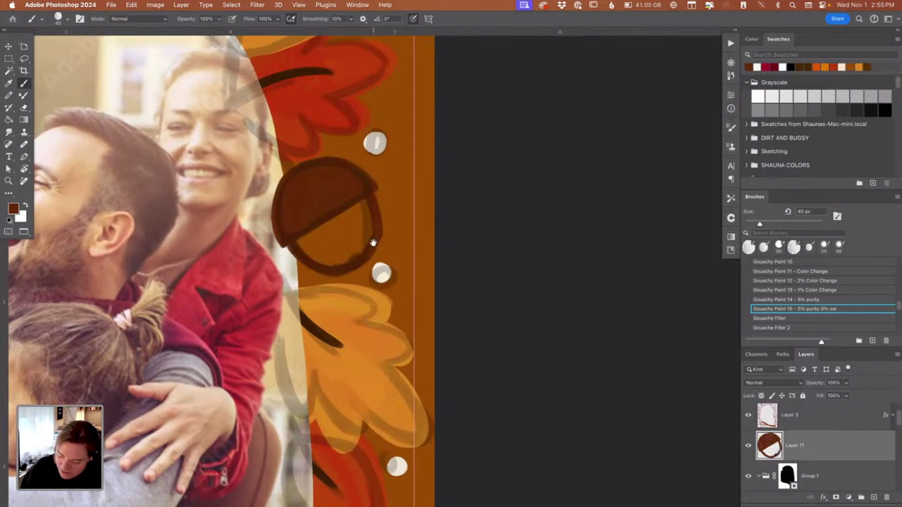
{"action": "left_click_drag", "start_coordinate": [365, 204], "coordinate": [369, 230]}
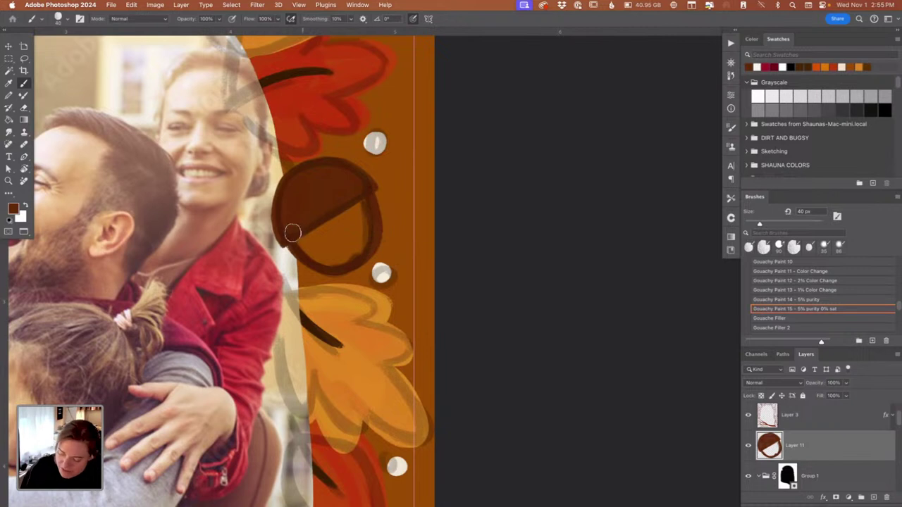
{"action": "mouse_move", "coordinate": [292, 233]}
{"action": "left_mouse_down"}
{"action": "mouse_move", "coordinate": [347, 258]}
{"action": "mouse_move", "coordinate": [311, 241]}
{"action": "mouse_move", "coordinate": [337, 260]}
{"action": "mouse_move", "coordinate": [348, 246]}
{"action": "mouse_move", "coordinate": [355, 251]}
{"action": "mouse_move", "coordinate": [334, 212]}
{"action": "mouse_move", "coordinate": [357, 219]}
{"action": "mouse_move", "coordinate": [362, 203]}
{"action": "mouse_move", "coordinate": [313, 234]}
{"action": "mouse_move", "coordinate": [354, 208]}
{"action": "mouse_move", "coordinate": [340, 170]}
{"action": "mouse_move", "coordinate": [346, 210]}
{"action": "left_mouse_up"}
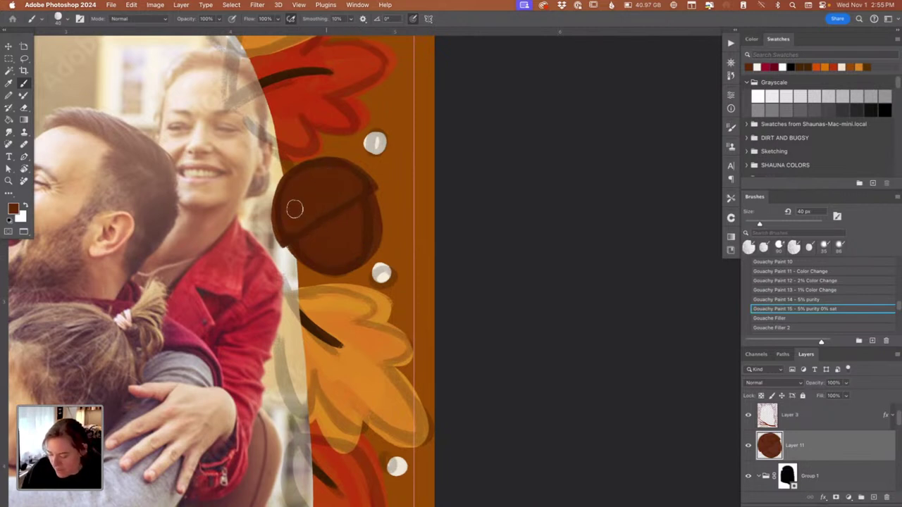
{"action": "key", "text": "space"}
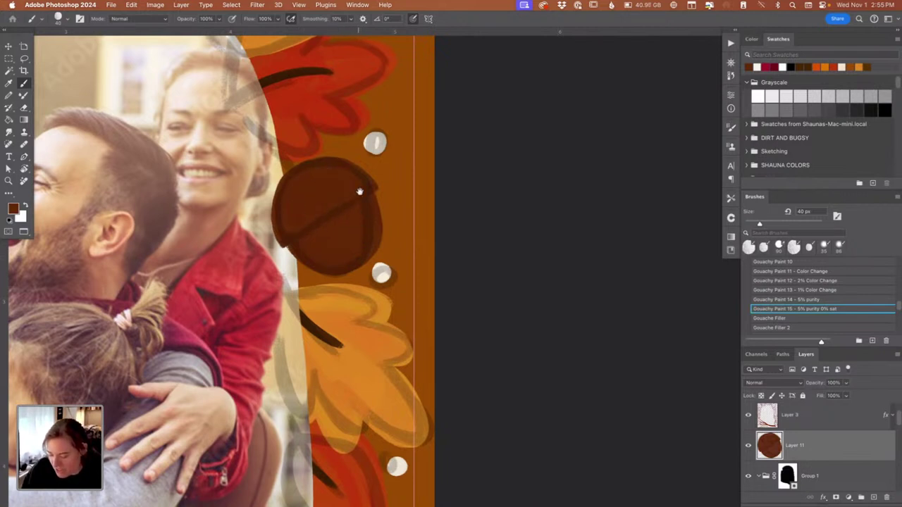
Step: Outline the cap of the sketched acorn on the card's left side, between the red and orange leaves, in dark reddish brown
{"action": "scroll", "coordinate": [359, 191], "scroll_direction": "down", "scroll_amount": 2}
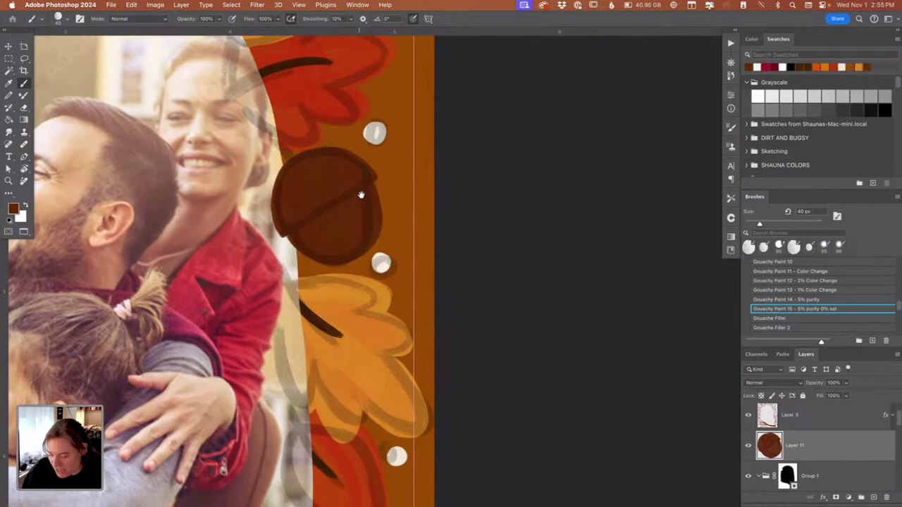
{"action": "scroll", "coordinate": [360, 194], "scroll_direction": "down", "scroll_amount": 5}
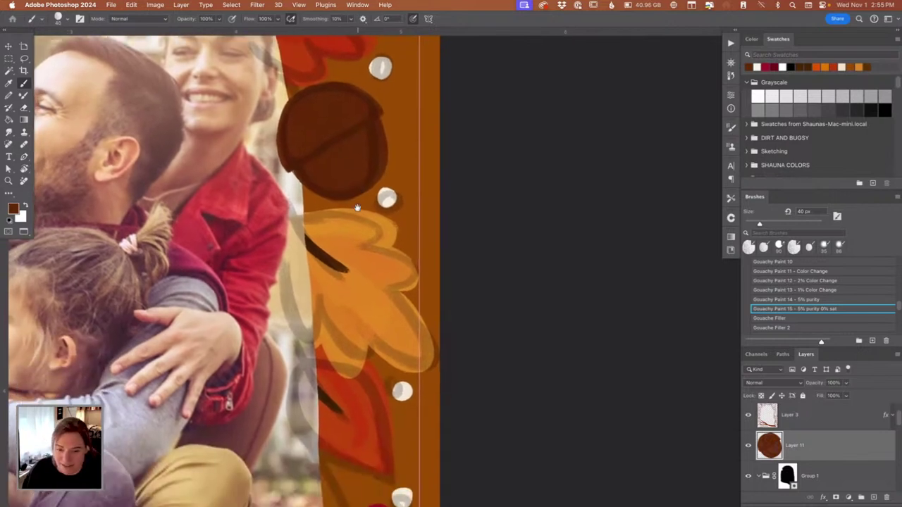
{"action": "scroll", "coordinate": [358, 208], "scroll_direction": "down", "scroll_amount": 15}
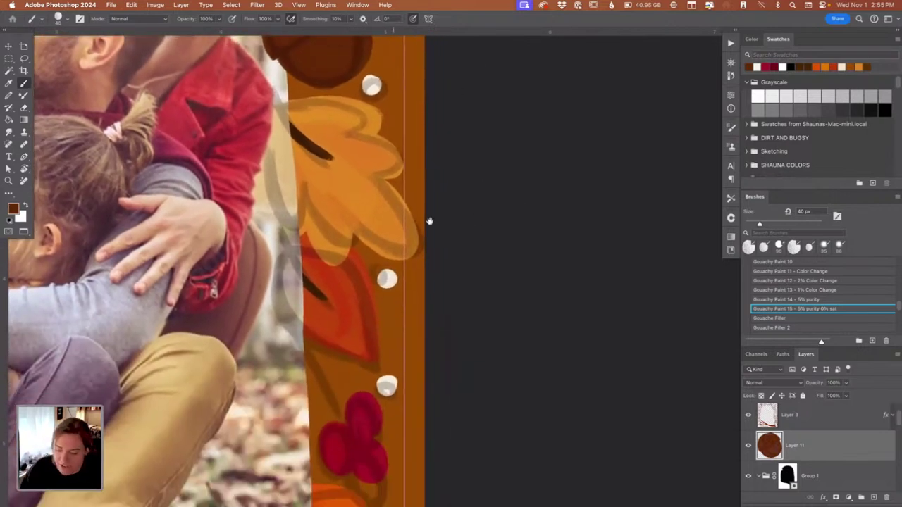
{"action": "scroll", "coordinate": [384, 211], "scroll_direction": "down", "scroll_amount": 1}
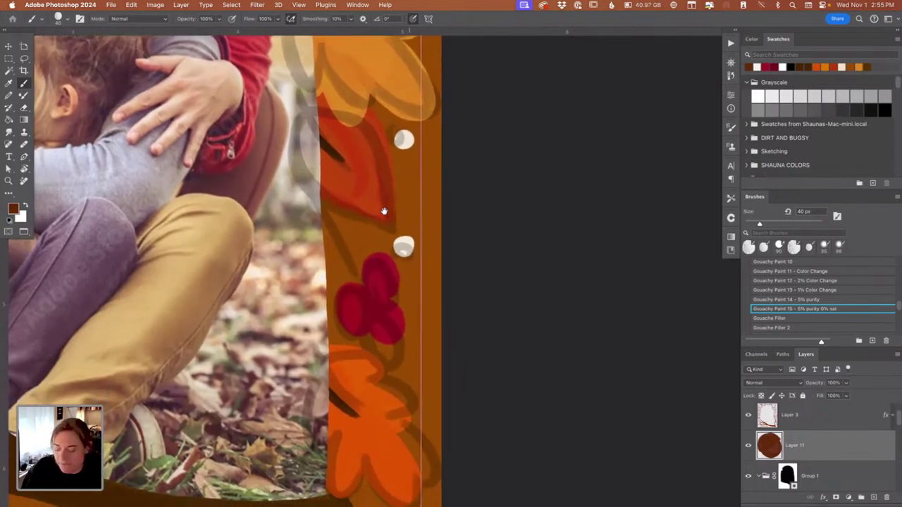
{"action": "scroll", "coordinate": [384, 211], "scroll_direction": "down", "scroll_amount": 3}
{"action": "scroll", "coordinate": [292, 299], "scroll_direction": "left", "scroll_amount": 8}
{"action": "scroll", "coordinate": [319, 312], "scroll_direction": "left", "scroll_amount": 10}
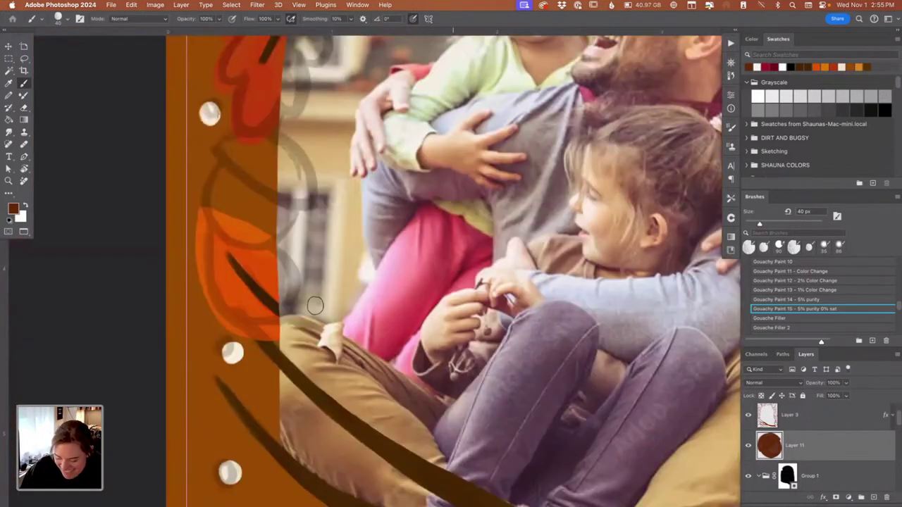
{"action": "scroll", "coordinate": [315, 306], "scroll_direction": "up", "scroll_amount": 8}
{"action": "left_click_drag", "start_coordinate": [258, 267], "coordinate": [342, 322]}
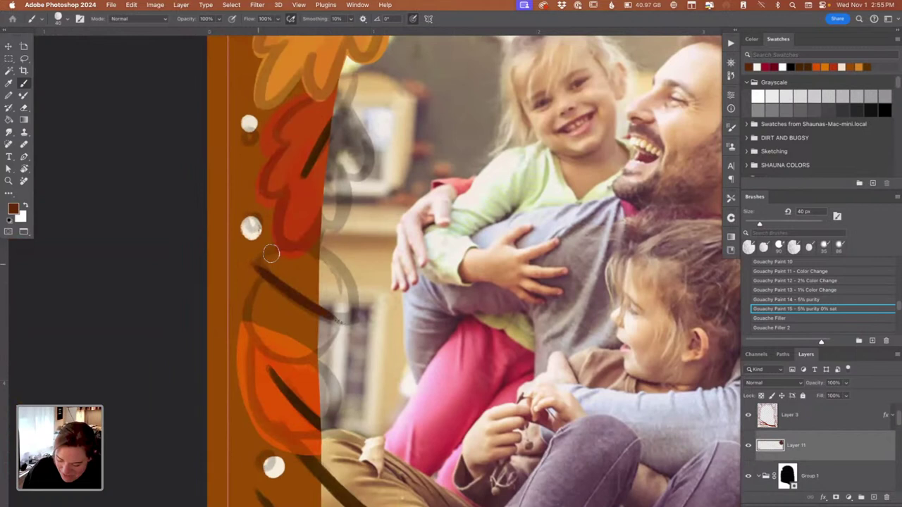
{"action": "mouse_move", "coordinate": [255, 265]}
{"action": "left_mouse_down"}
{"action": "mouse_move", "coordinate": [280, 260]}
{"action": "mouse_move", "coordinate": [286, 243]}
{"action": "mouse_move", "coordinate": [321, 248]}
{"action": "mouse_move", "coordinate": [315, 242]}
{"action": "mouse_move", "coordinate": [344, 282]}
{"action": "mouse_move", "coordinate": [337, 320]}
{"action": "mouse_move", "coordinate": [347, 316]}
{"action": "mouse_move", "coordinate": [338, 322]}
{"action": "mouse_move", "coordinate": [339, 266]}
{"action": "mouse_move", "coordinate": [340, 322]}
{"action": "left_mouse_up"}
{"action": "mouse_move", "coordinate": [342, 282]}
{"action": "left_mouse_down"}
{"action": "mouse_move", "coordinate": [339, 324]}
{"action": "mouse_move", "coordinate": [254, 267]}
{"action": "mouse_move", "coordinate": [278, 286]}
{"action": "mouse_move", "coordinate": [311, 289]}
{"action": "left_mouse_up"}
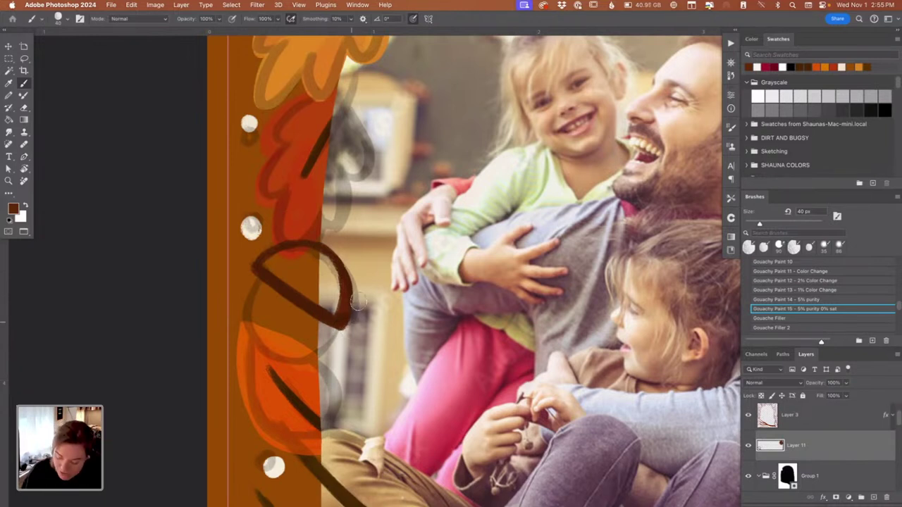
{"action": "left_click_drag", "start_coordinate": [355, 306], "coordinate": [345, 327]}
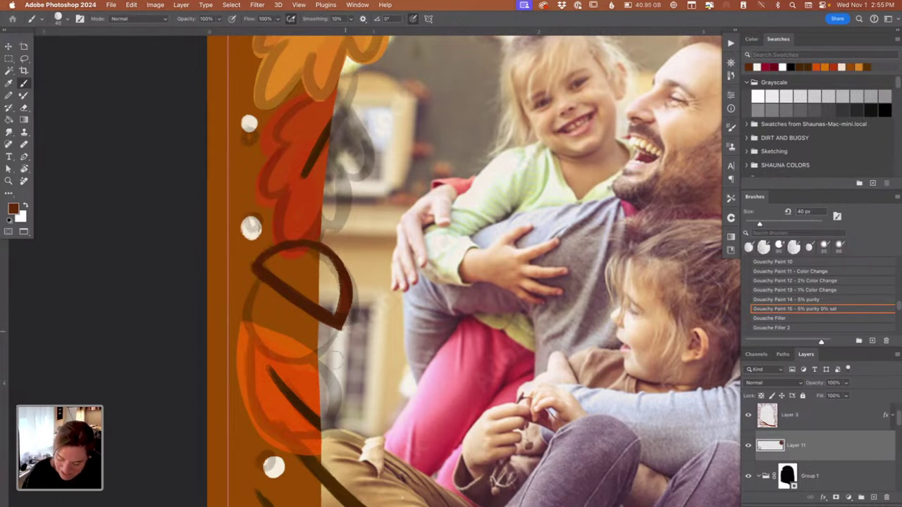
Step: Fill the left acorn's cap and paint its rounded nut underneath in the same dark reddish brown
{"action": "mouse_move", "coordinate": [257, 263]}
{"action": "left_mouse_down"}
{"action": "mouse_move", "coordinate": [308, 260]}
{"action": "mouse_move", "coordinate": [304, 254]}
{"action": "mouse_move", "coordinate": [274, 269]}
{"action": "mouse_move", "coordinate": [326, 307]}
{"action": "mouse_move", "coordinate": [332, 280]}
{"action": "left_mouse_up"}
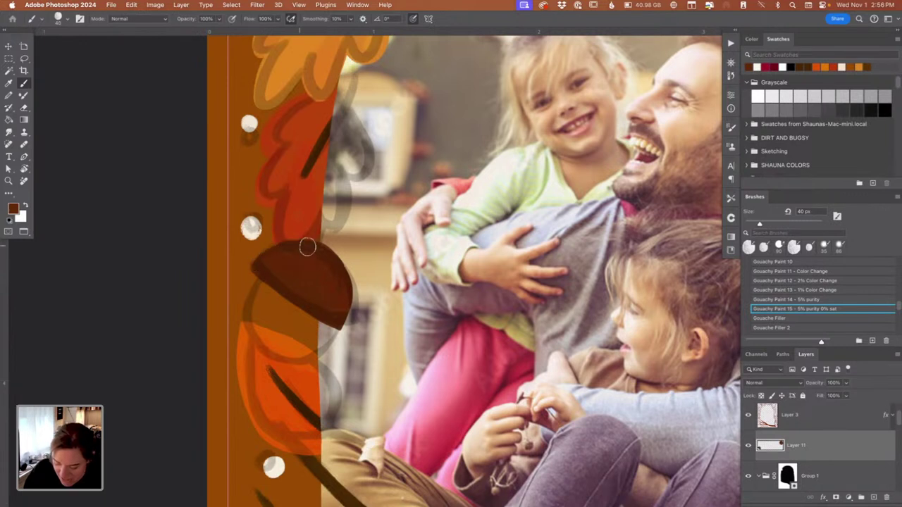
{"action": "mouse_move", "coordinate": [258, 272]}
{"action": "left_mouse_down"}
{"action": "mouse_move", "coordinate": [241, 315]}
{"action": "mouse_move", "coordinate": [259, 272]}
{"action": "mouse_move", "coordinate": [264, 346]}
{"action": "mouse_move", "coordinate": [248, 299]}
{"action": "mouse_move", "coordinate": [263, 352]}
{"action": "mouse_move", "coordinate": [335, 318]}
{"action": "mouse_move", "coordinate": [323, 333]}
{"action": "mouse_move", "coordinate": [315, 313]}
{"action": "mouse_move", "coordinate": [316, 345]}
{"action": "mouse_move", "coordinate": [323, 333]}
{"action": "mouse_move", "coordinate": [305, 355]}
{"action": "mouse_move", "coordinate": [258, 340]}
{"action": "mouse_move", "coordinate": [253, 323]}
{"action": "mouse_move", "coordinate": [267, 344]}
{"action": "mouse_move", "coordinate": [254, 337]}
{"action": "mouse_move", "coordinate": [276, 346]}
{"action": "left_mouse_up"}
{"action": "mouse_move", "coordinate": [266, 287]}
{"action": "left_mouse_down"}
{"action": "mouse_move", "coordinate": [276, 342]}
{"action": "mouse_move", "coordinate": [262, 278]}
{"action": "mouse_move", "coordinate": [277, 345]}
{"action": "mouse_move", "coordinate": [269, 312]}
{"action": "mouse_move", "coordinate": [293, 351]}
{"action": "mouse_move", "coordinate": [255, 312]}
{"action": "mouse_move", "coordinate": [284, 327]}
{"action": "mouse_move", "coordinate": [264, 286]}
{"action": "mouse_move", "coordinate": [323, 325]}
{"action": "mouse_move", "coordinate": [308, 334]}
{"action": "mouse_move", "coordinate": [293, 324]}
{"action": "mouse_move", "coordinate": [310, 319]}
{"action": "mouse_move", "coordinate": [315, 346]}
{"action": "left_mouse_up"}
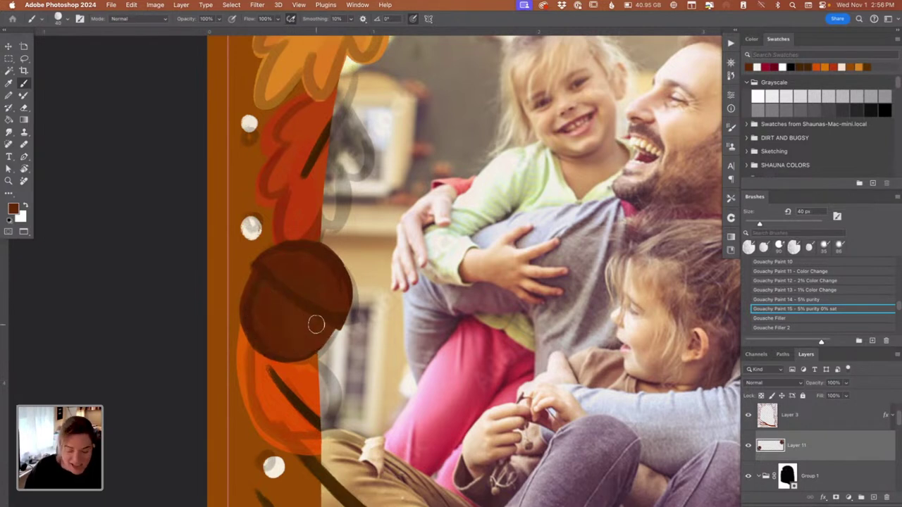
Step: Hide the sketch on Layer 3 and check the painted border with both acorns on the whole card
{"action": "key", "text": "super+0"}
{"action": "key", "text": "super+minus"}
{"action": "key", "text": "super+minus"}
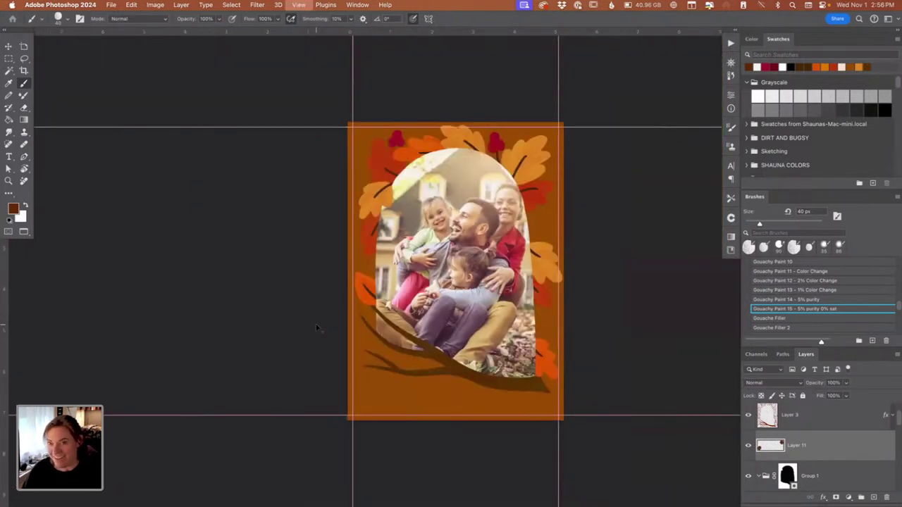
{"action": "key", "text": "super+plus"}
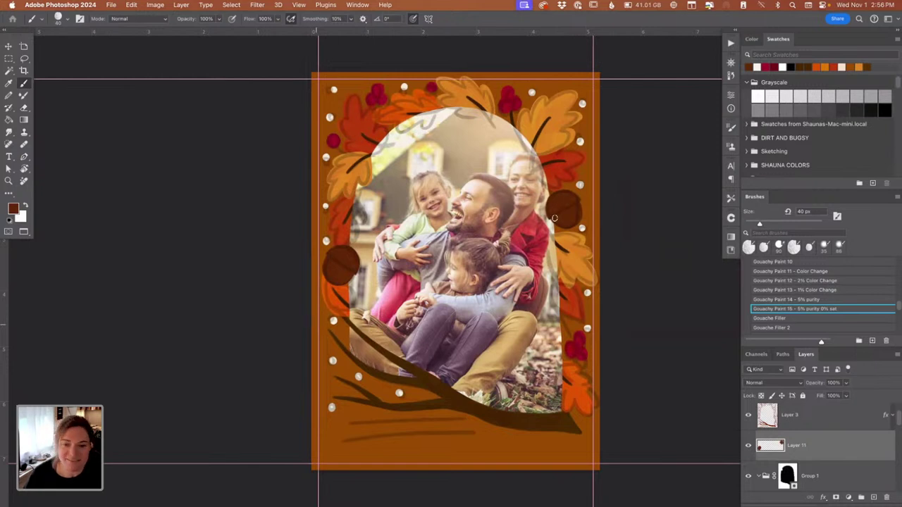
{"action": "left_click_drag", "start_coordinate": [591, 228], "coordinate": [580, 216]}
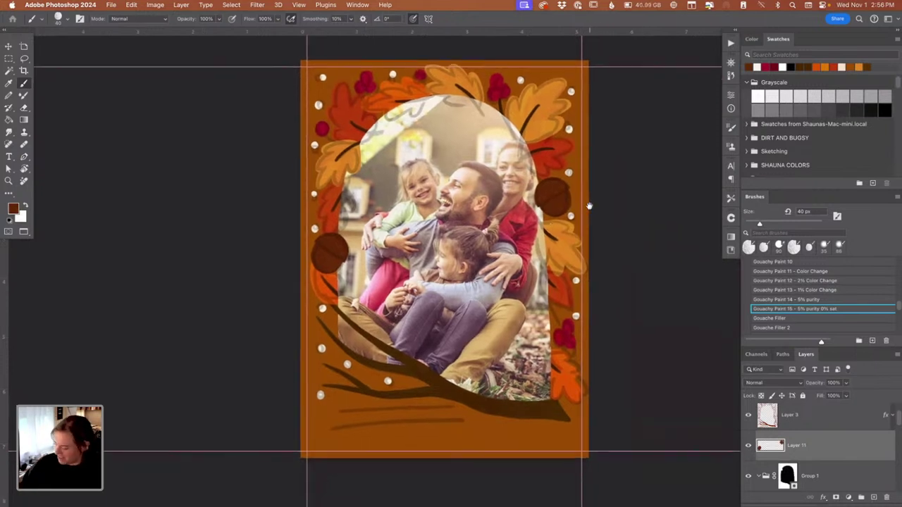
{"action": "left_click", "coordinate": [749, 416]}
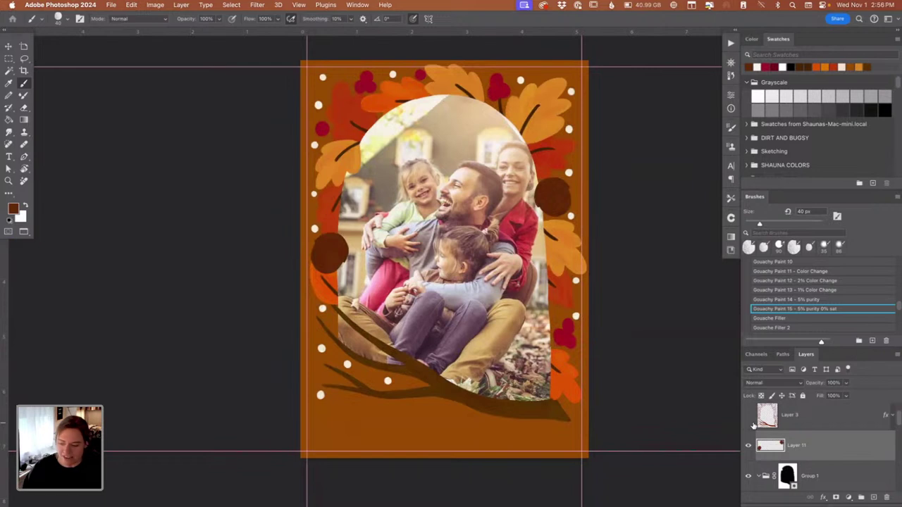
{"action": "key", "text": "super+minus"}
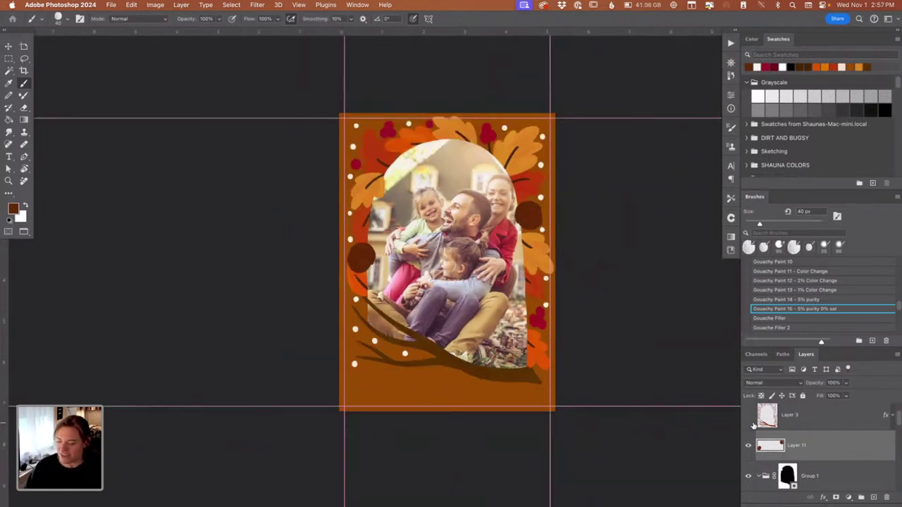